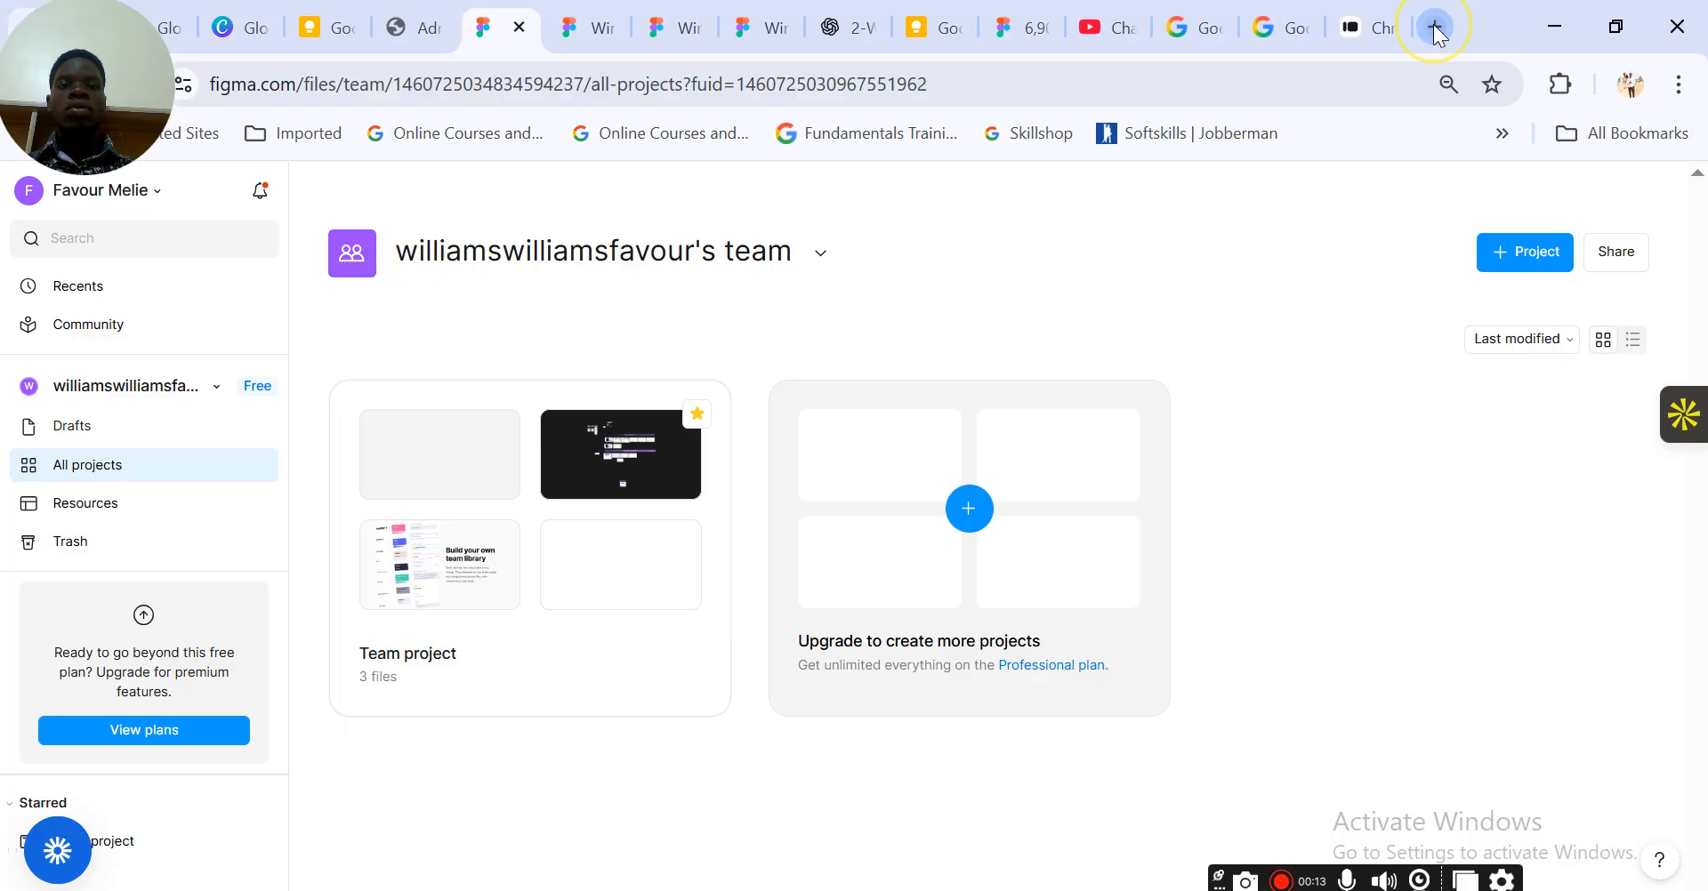
Open figma.com in a new browser tab
{"action": "left_click", "coordinate": [1433, 27]}
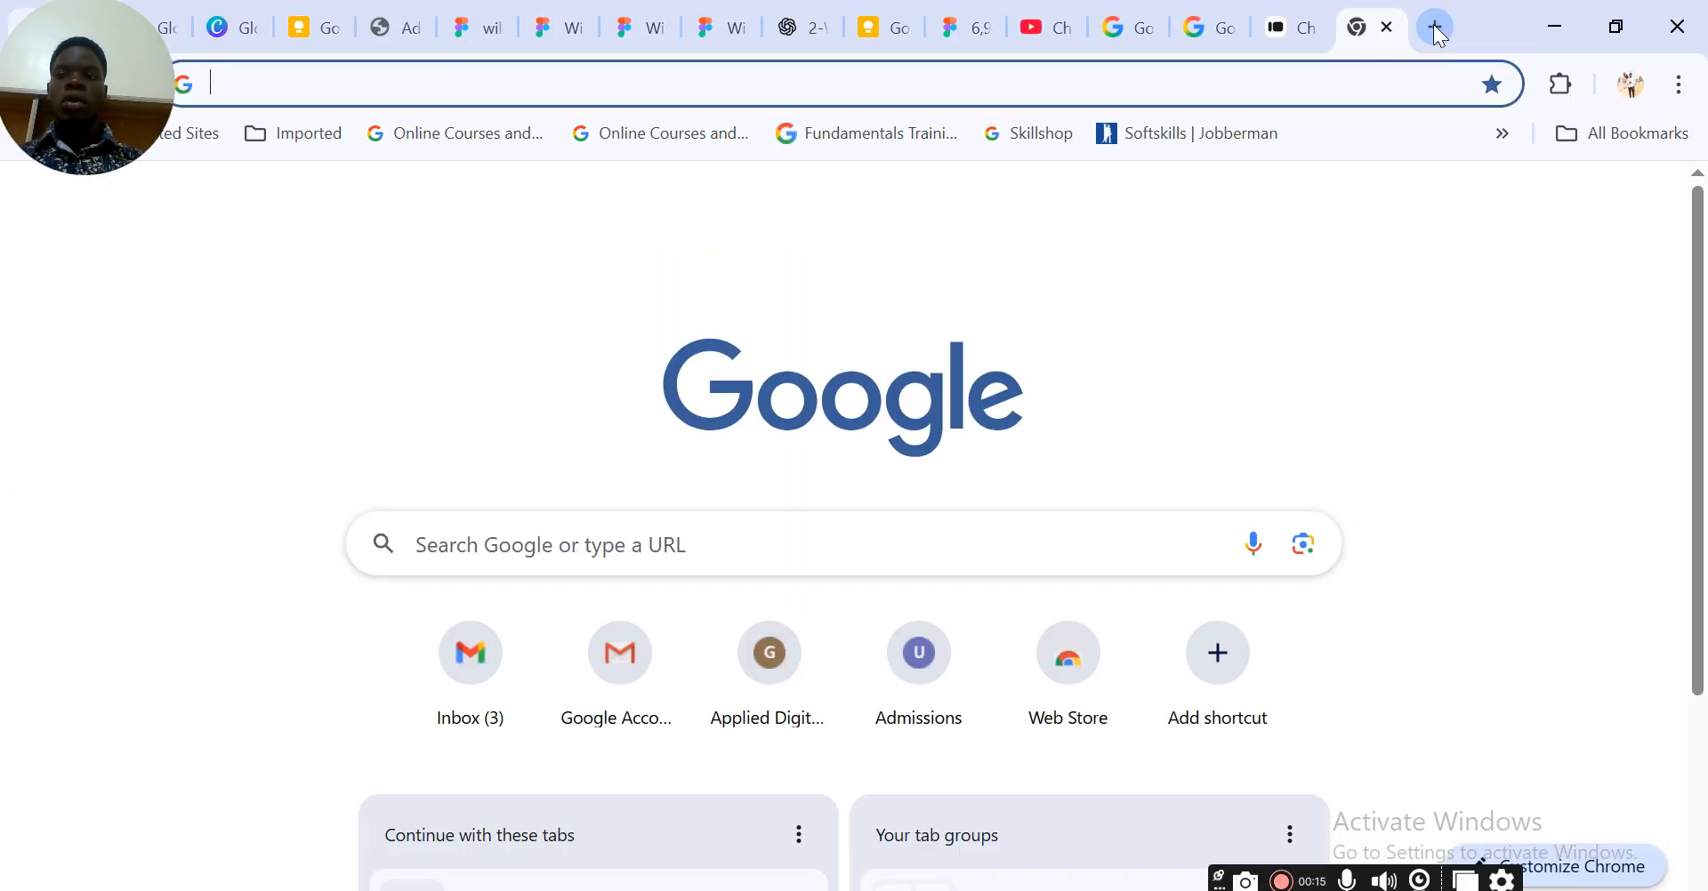
{"action": "type", "text": "figma.com"}
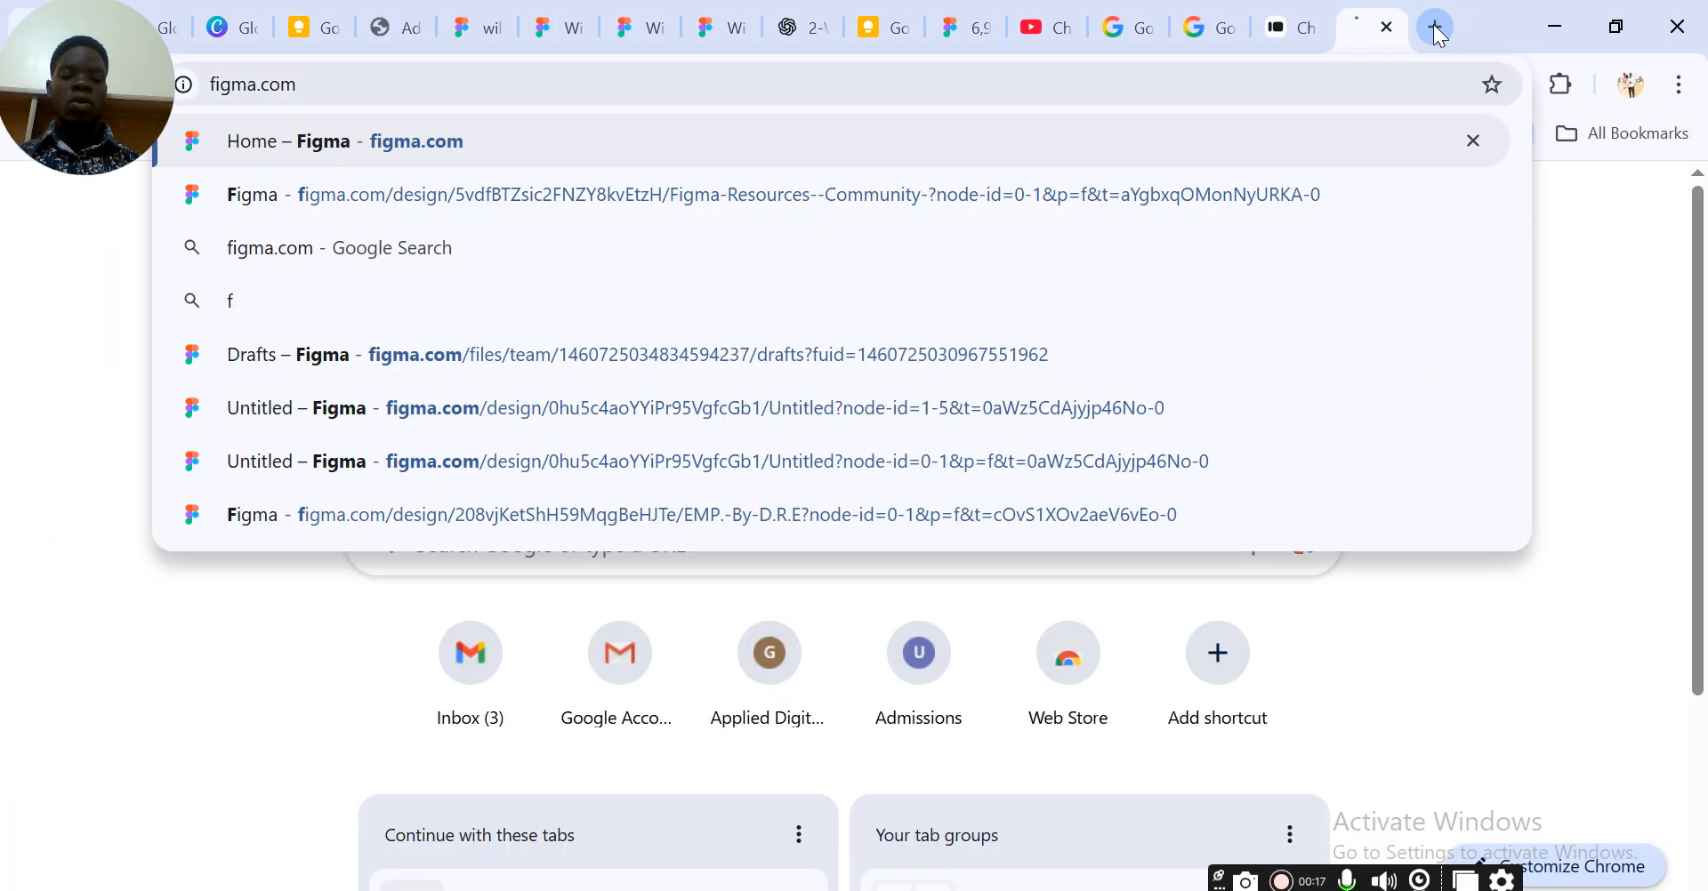
{"action": "key", "text": "Return"}
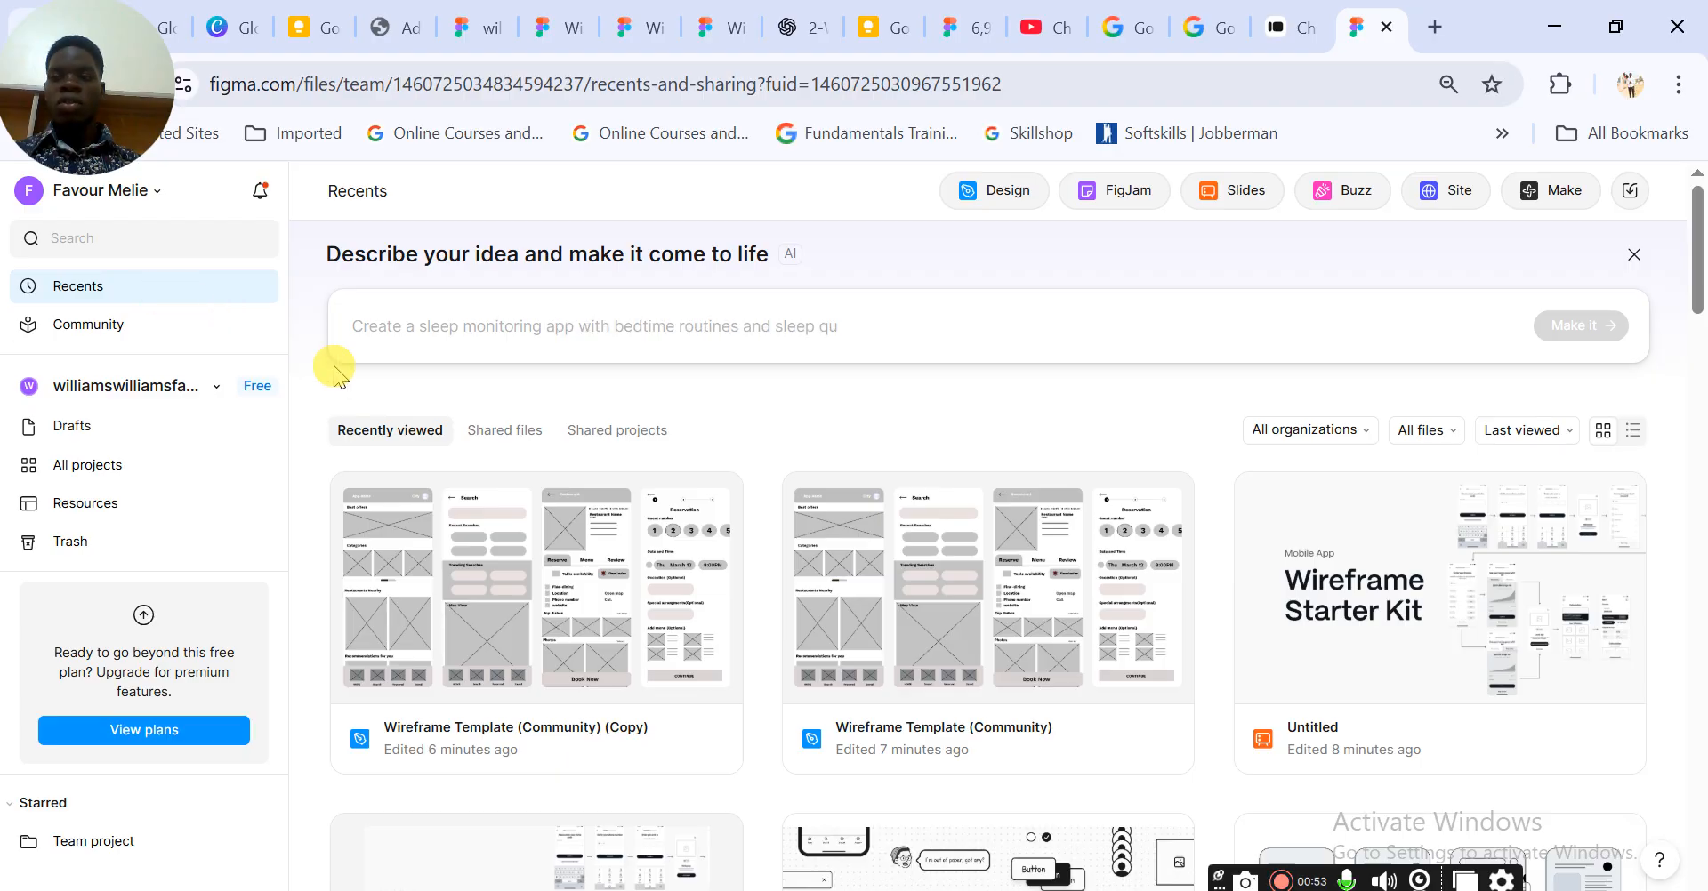
Look through the recently viewed files on the Recents page, returning to its beginning
{"action": "scroll", "coordinate": [622, 483], "scroll_direction": "down", "scroll_amount": 10}
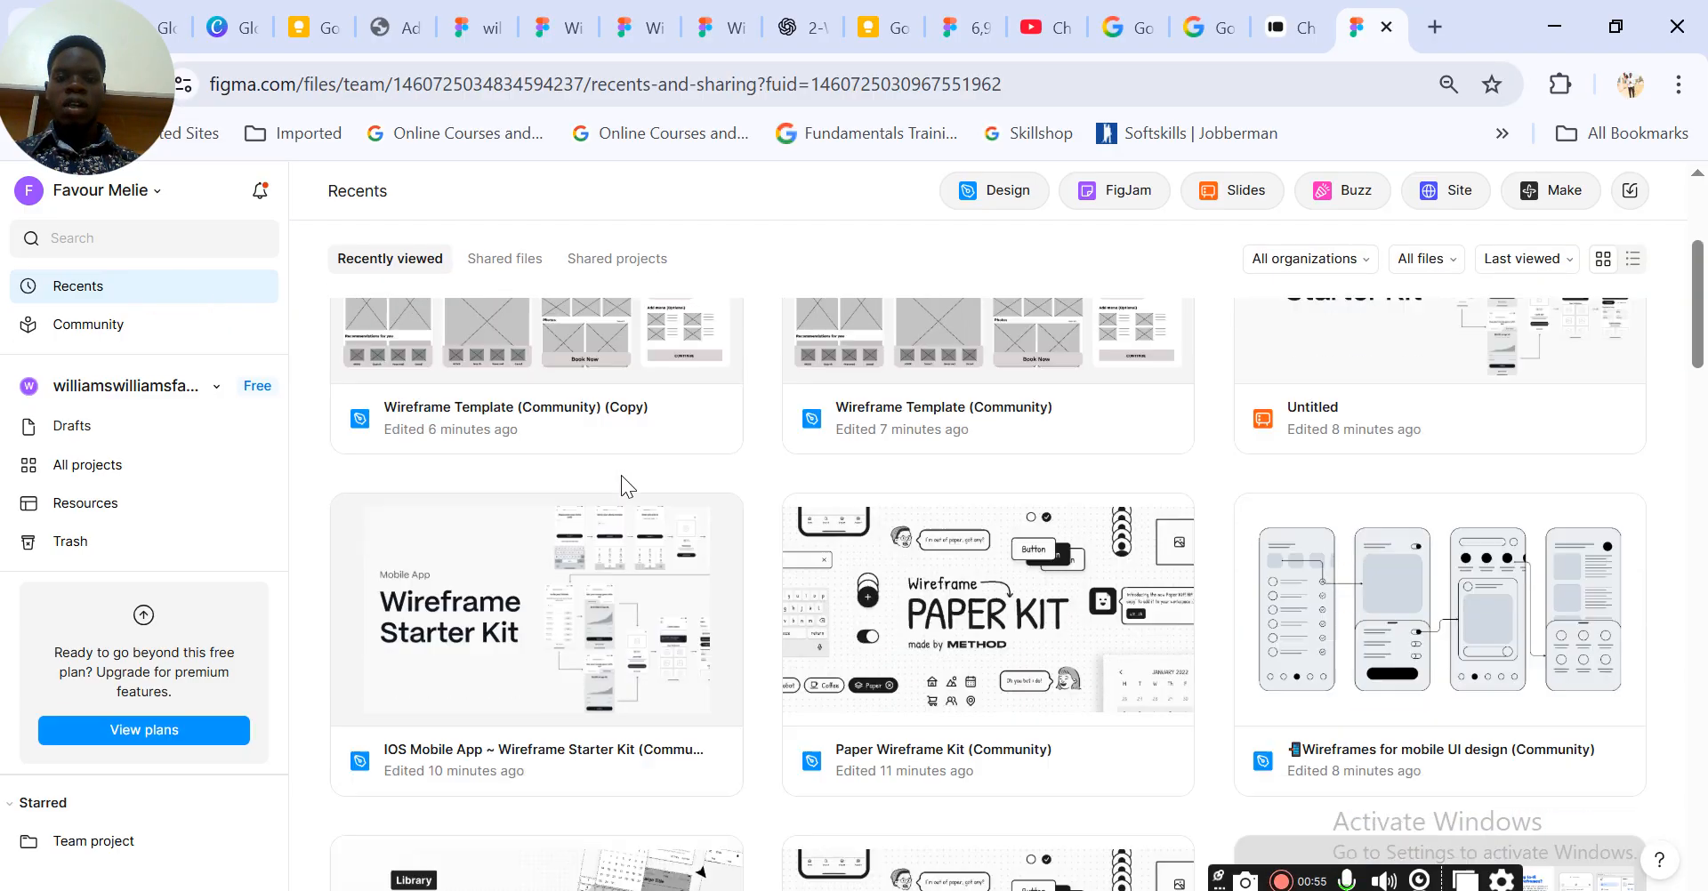
{"action": "scroll", "coordinate": [627, 485], "scroll_direction": "down", "scroll_amount": 12}
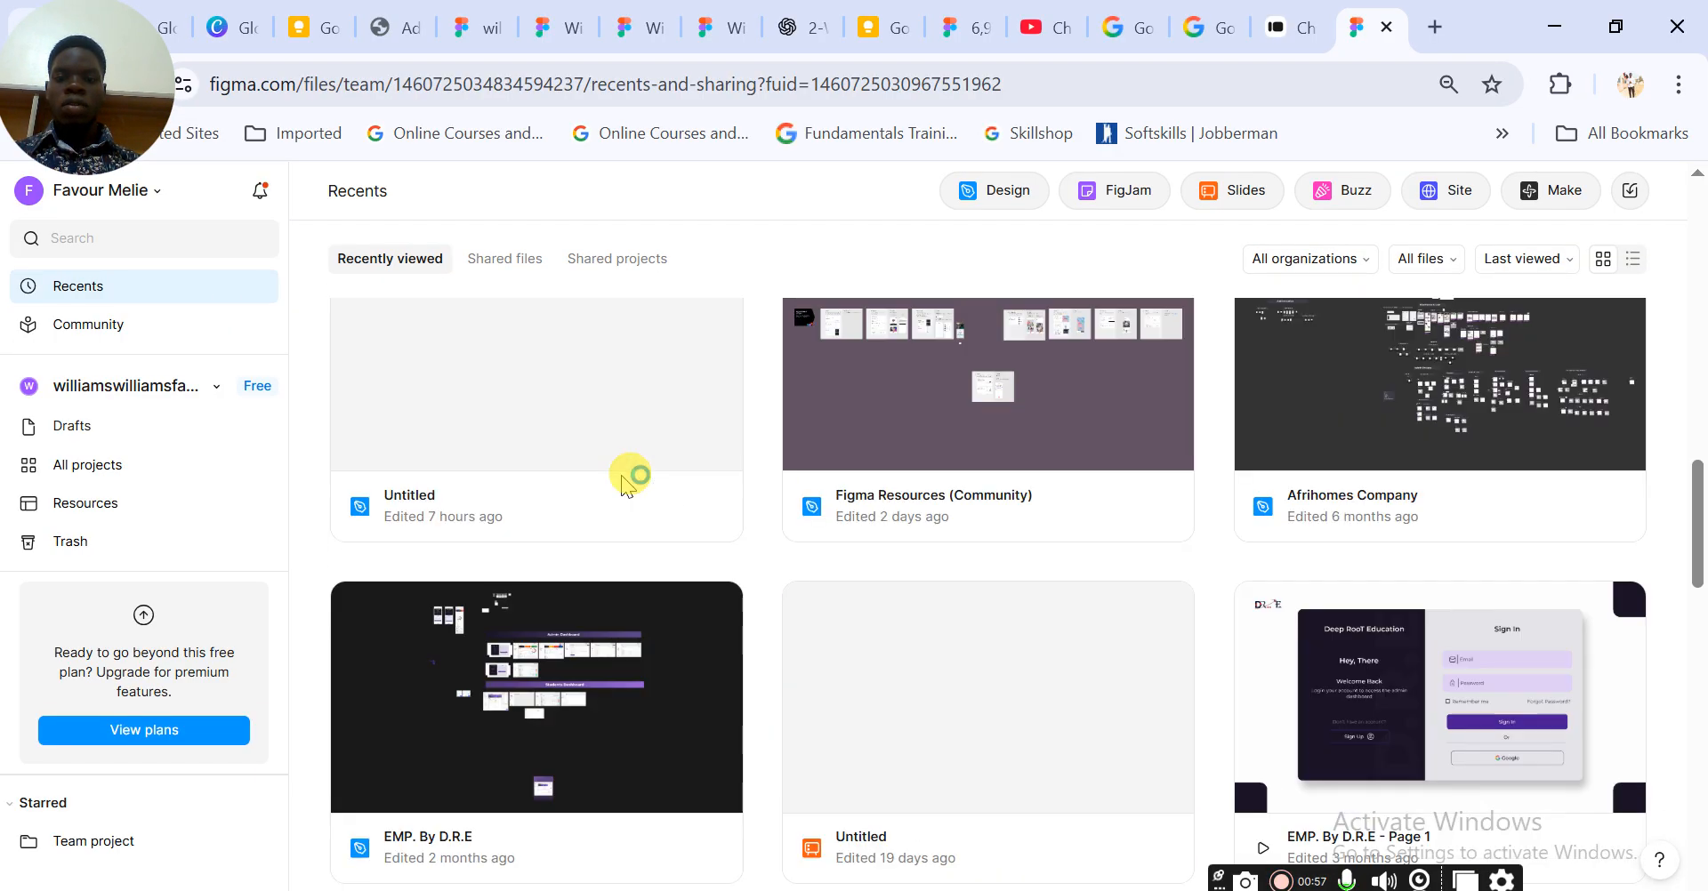
{"action": "scroll", "coordinate": [621, 476], "scroll_direction": "down", "scroll_amount": 7}
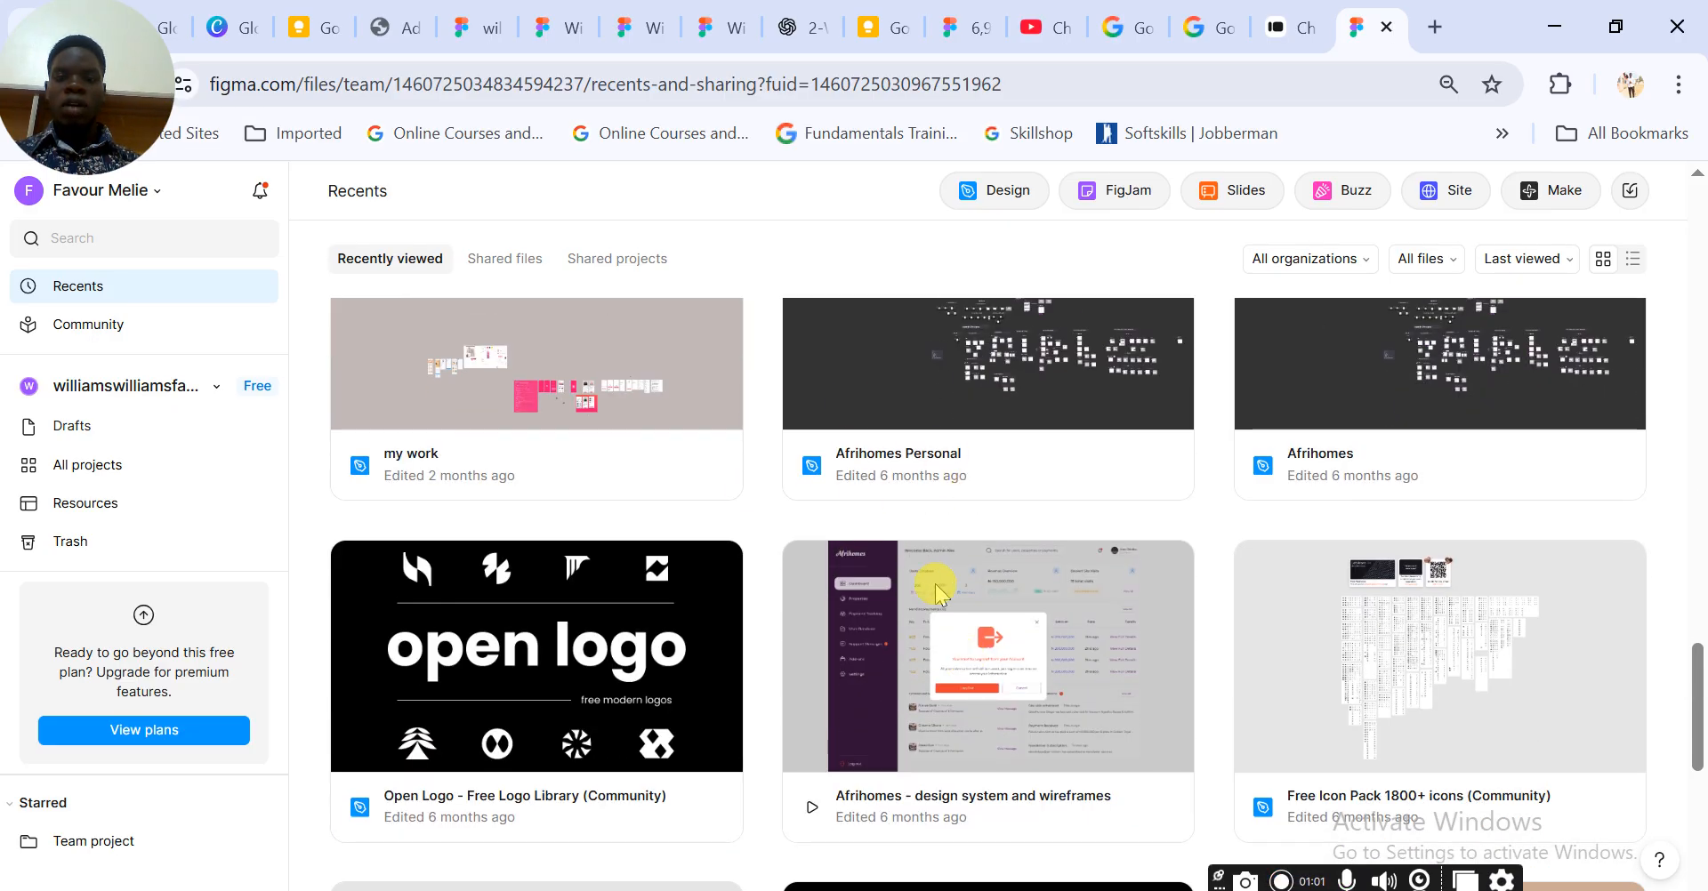
{"action": "scroll", "coordinate": [981, 574], "scroll_direction": "up", "scroll_amount": 1}
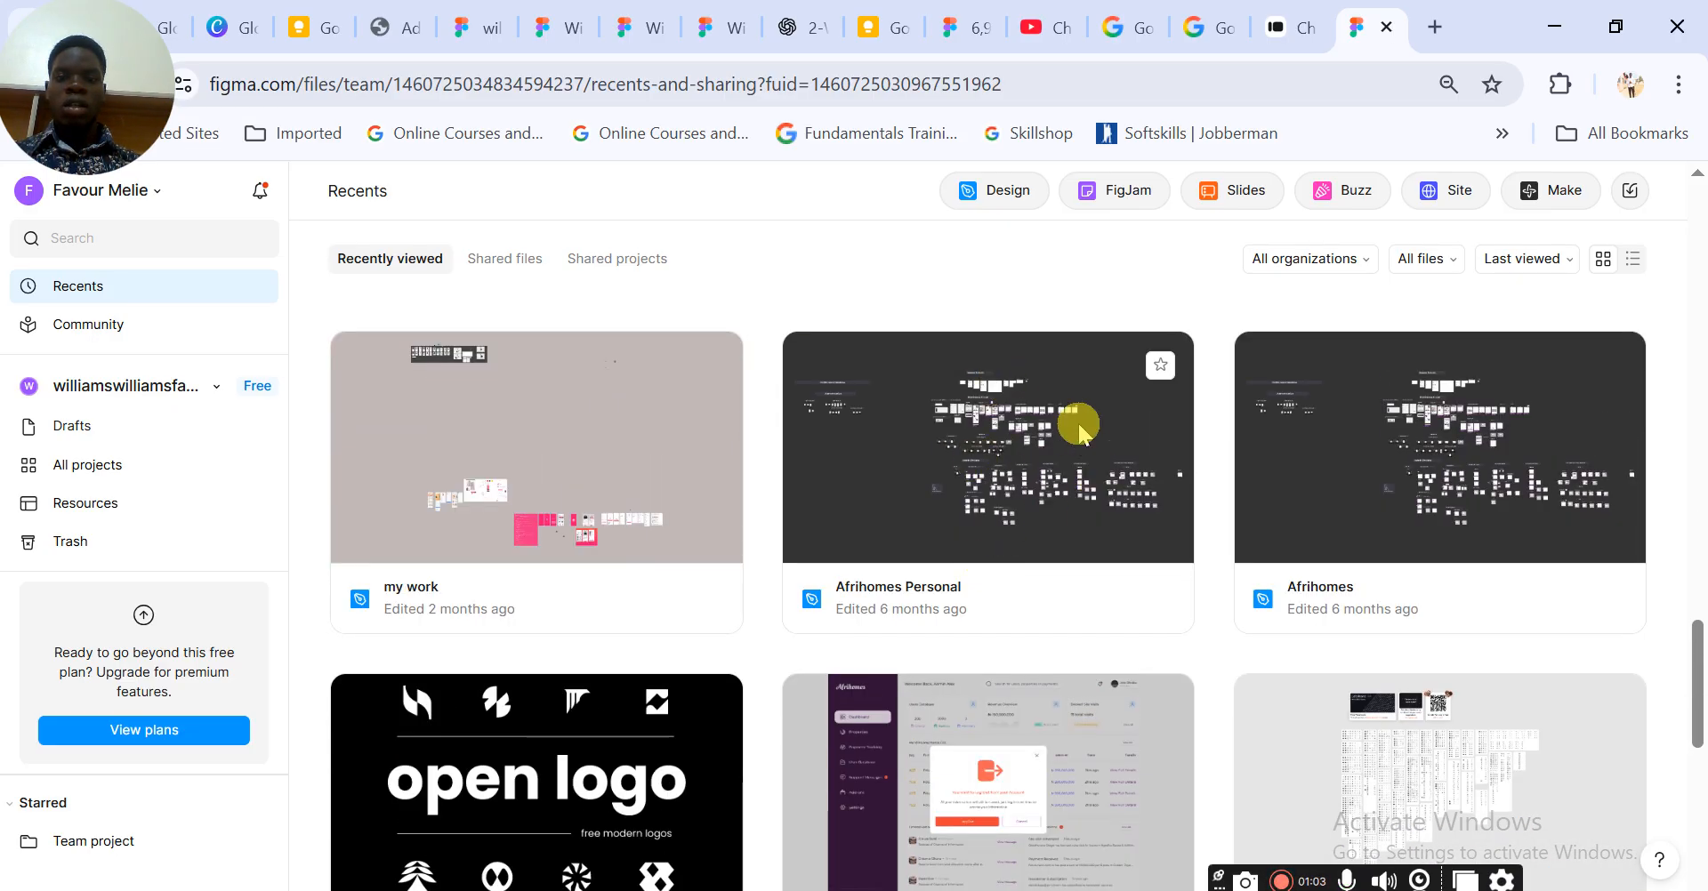
{"action": "scroll", "coordinate": [823, 545], "scroll_direction": "up", "scroll_amount": 6}
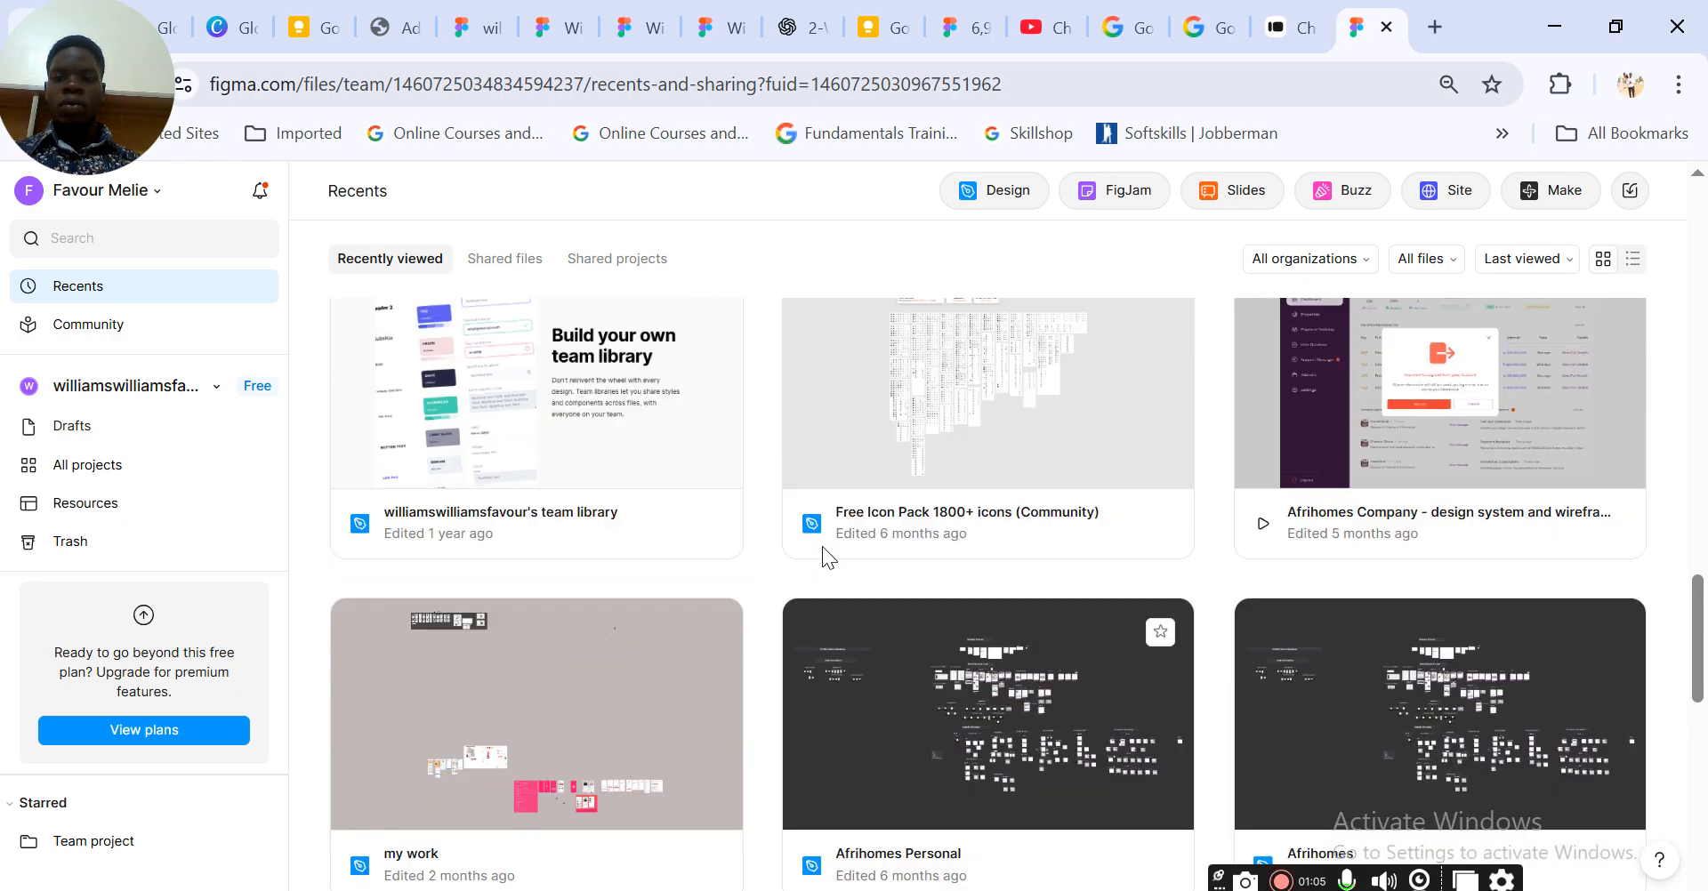
{"action": "scroll", "coordinate": [822, 547], "scroll_direction": "up", "scroll_amount": 15}
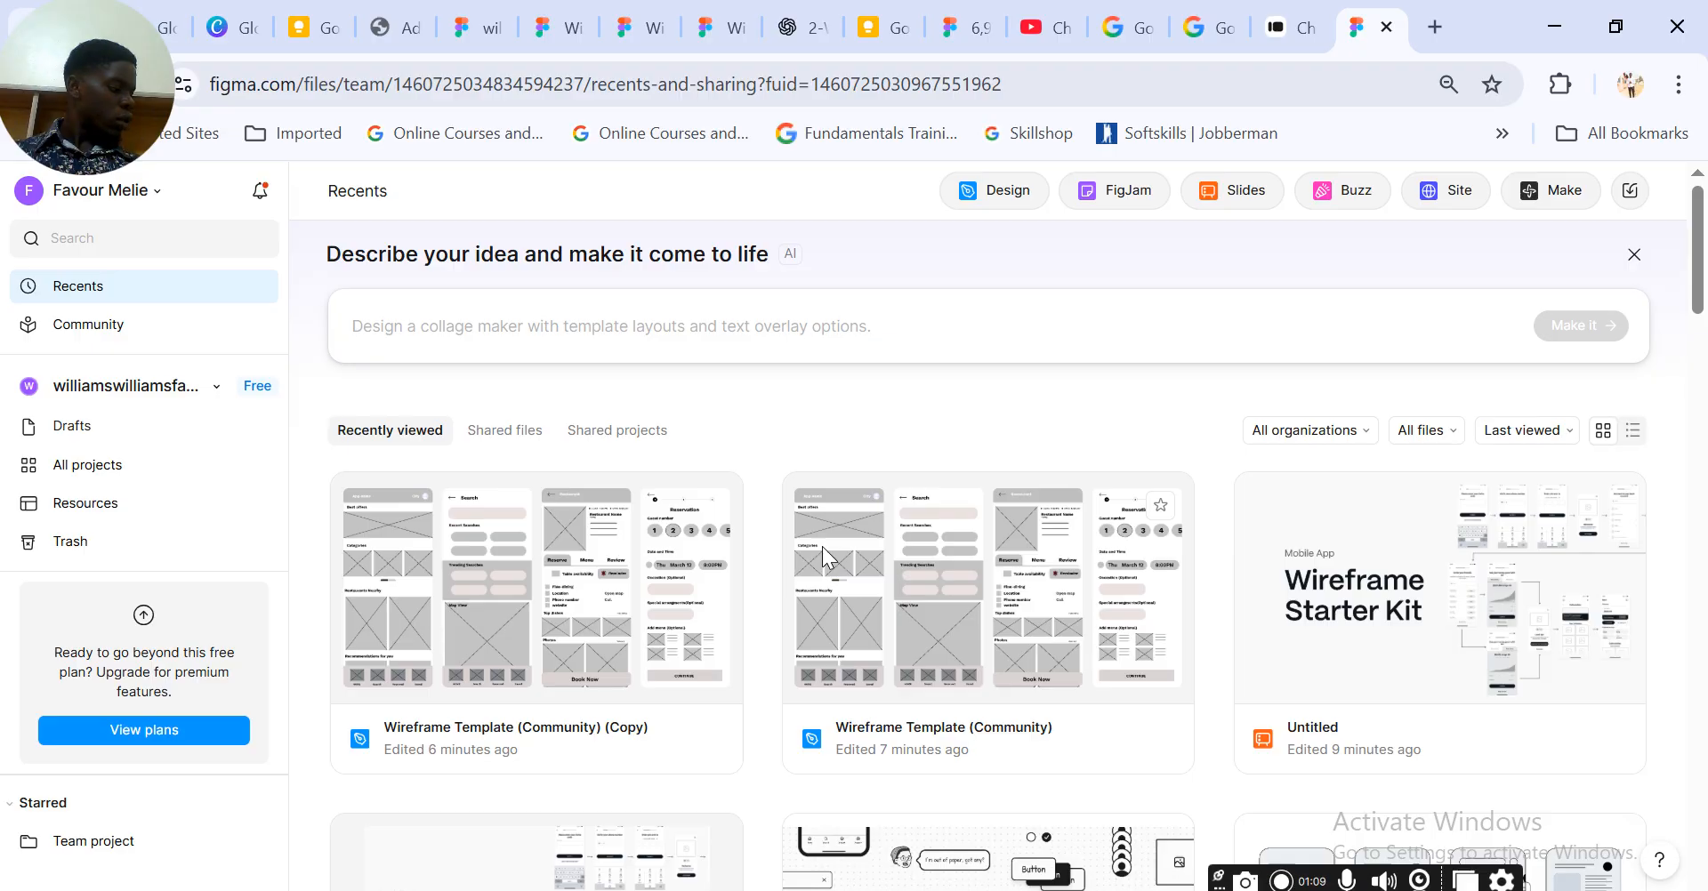
Open the Community page and browse its featured templates and categories
{"action": "left_click", "coordinate": [135, 333]}
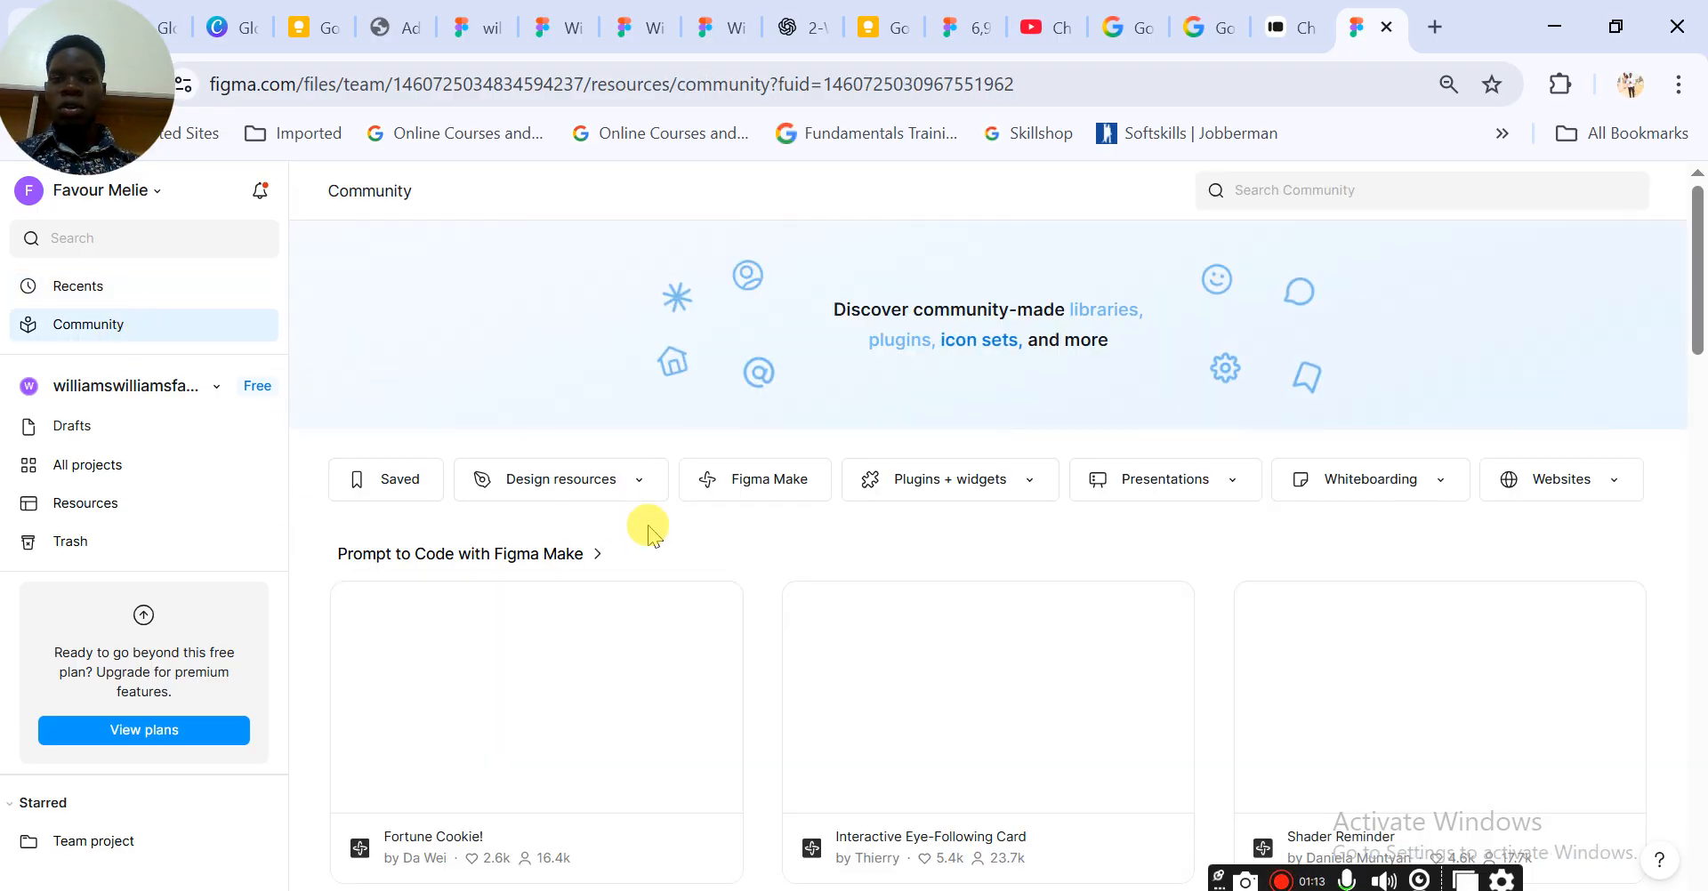
{"action": "scroll", "coordinate": [678, 551], "scroll_direction": "down", "scroll_amount": 1}
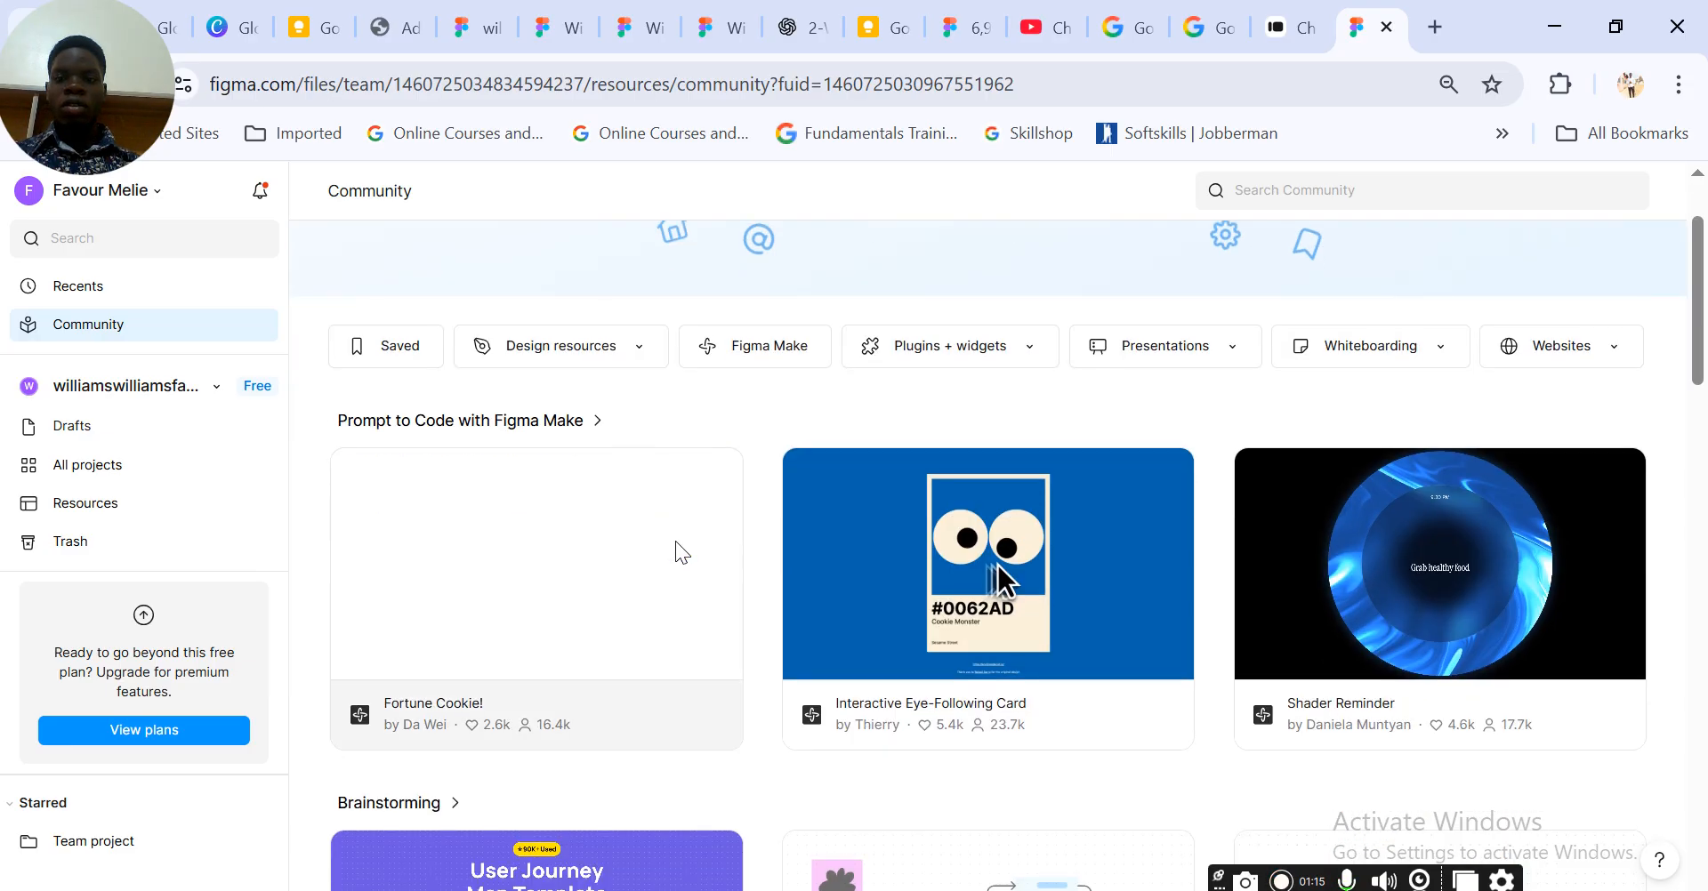
{"action": "scroll", "coordinate": [675, 542], "scroll_direction": "down", "scroll_amount": 3}
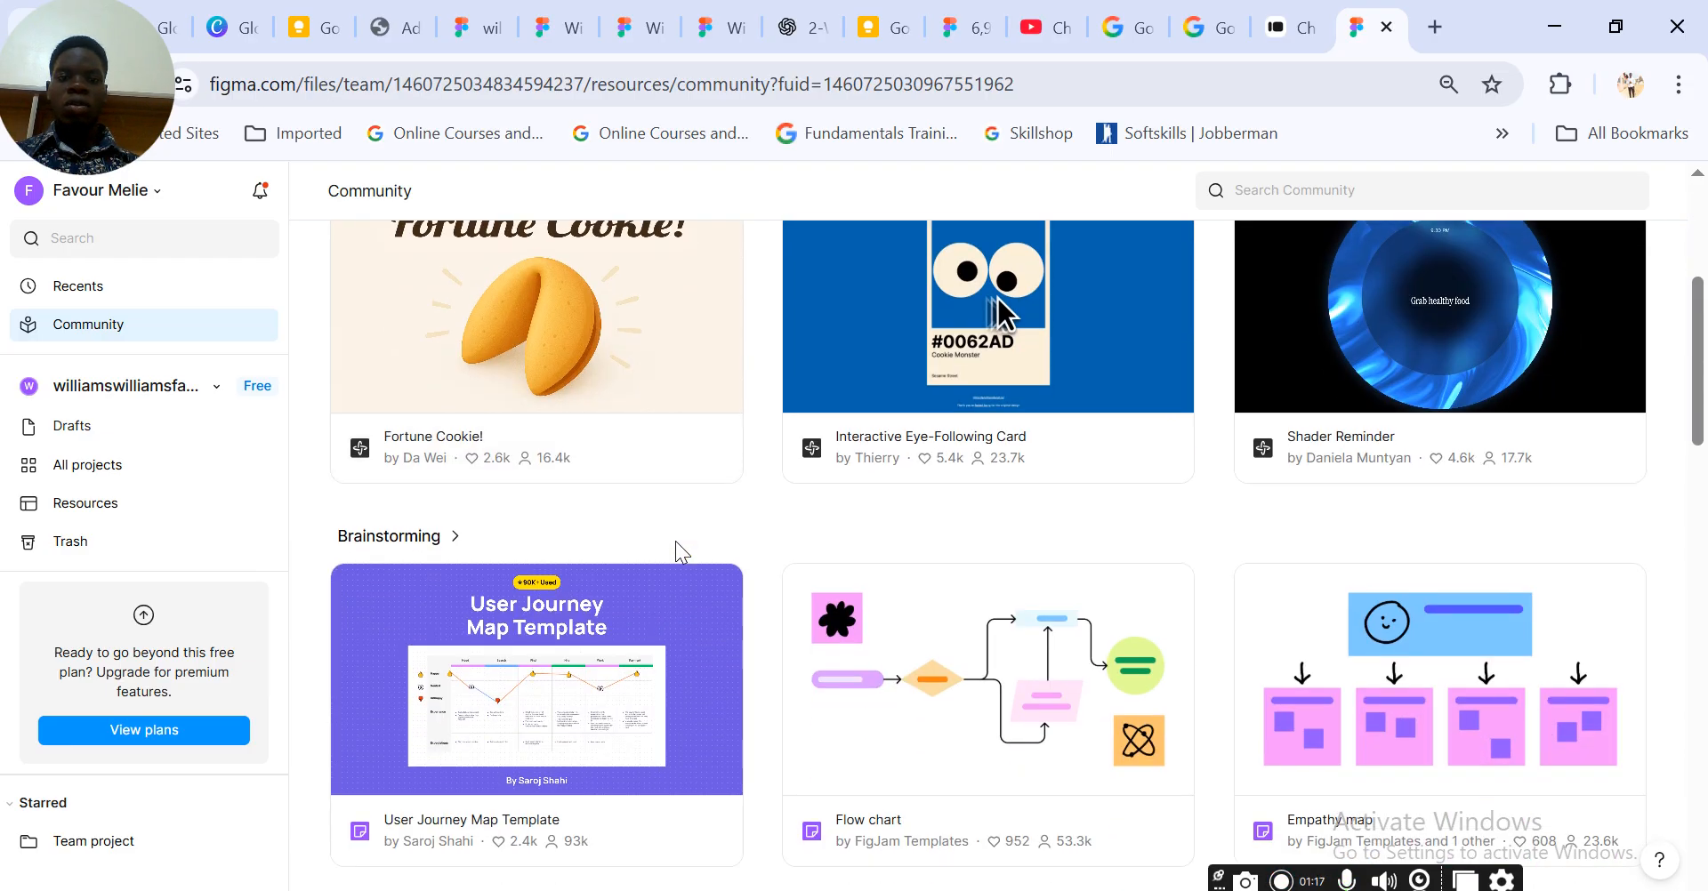
{"action": "scroll", "coordinate": [675, 541], "scroll_direction": "down", "scroll_amount": 5}
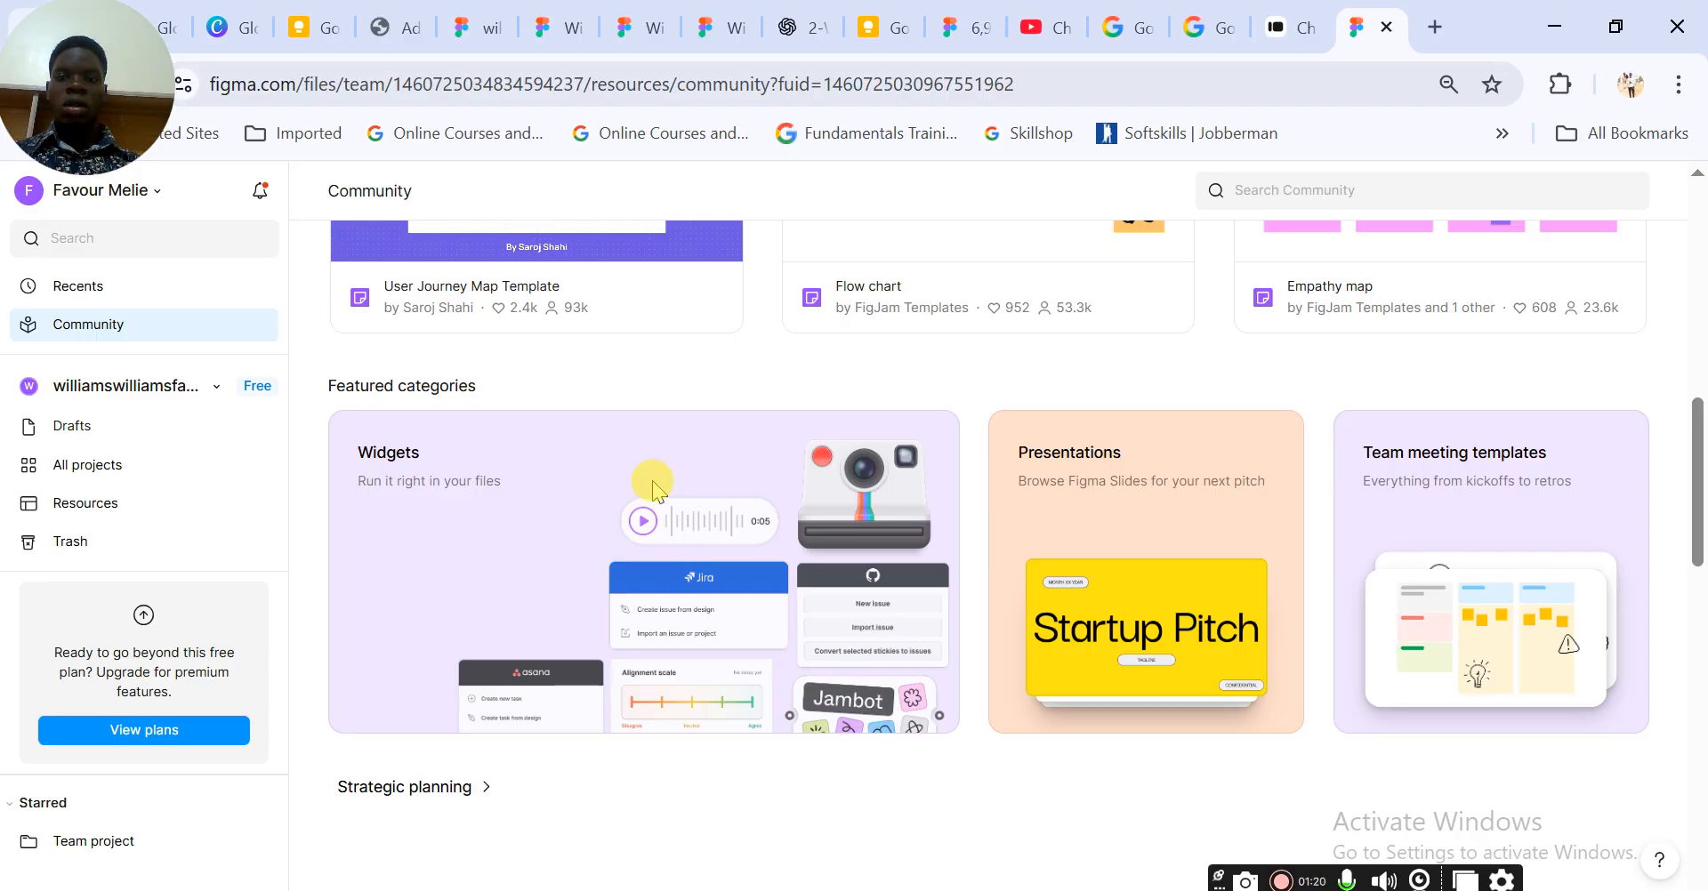
{"action": "scroll", "coordinate": [654, 488], "scroll_direction": "up", "scroll_amount": 3}
{"action": "scroll", "coordinate": [694, 449], "scroll_direction": "up", "scroll_amount": 3}
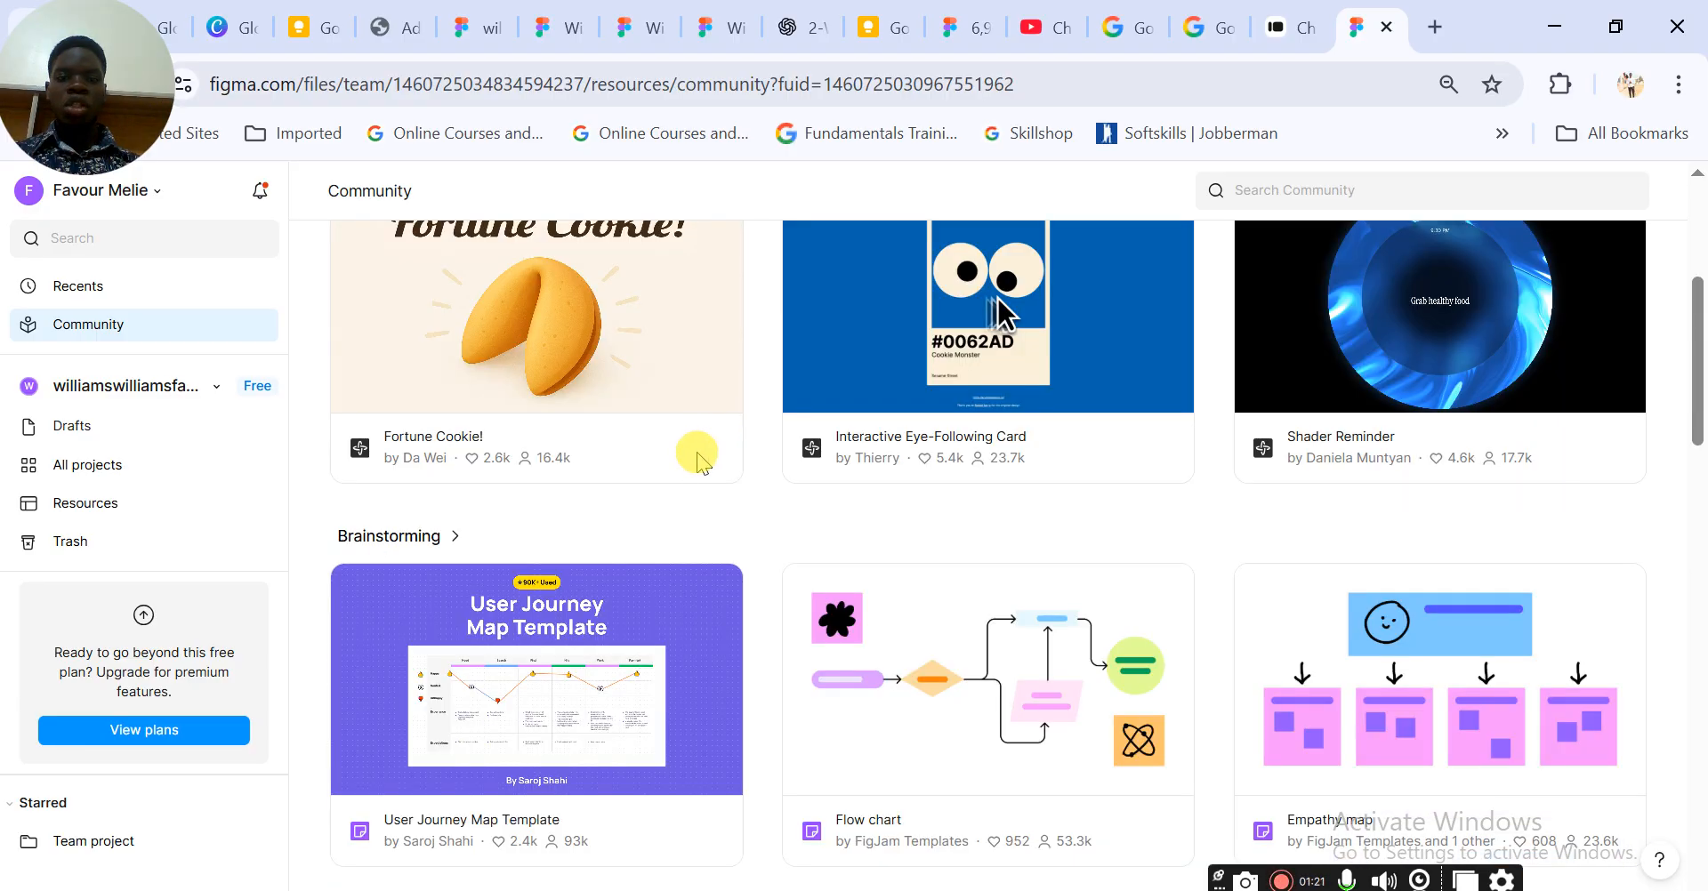
{"action": "scroll", "coordinate": [846, 457], "scroll_direction": "up", "scroll_amount": 4}
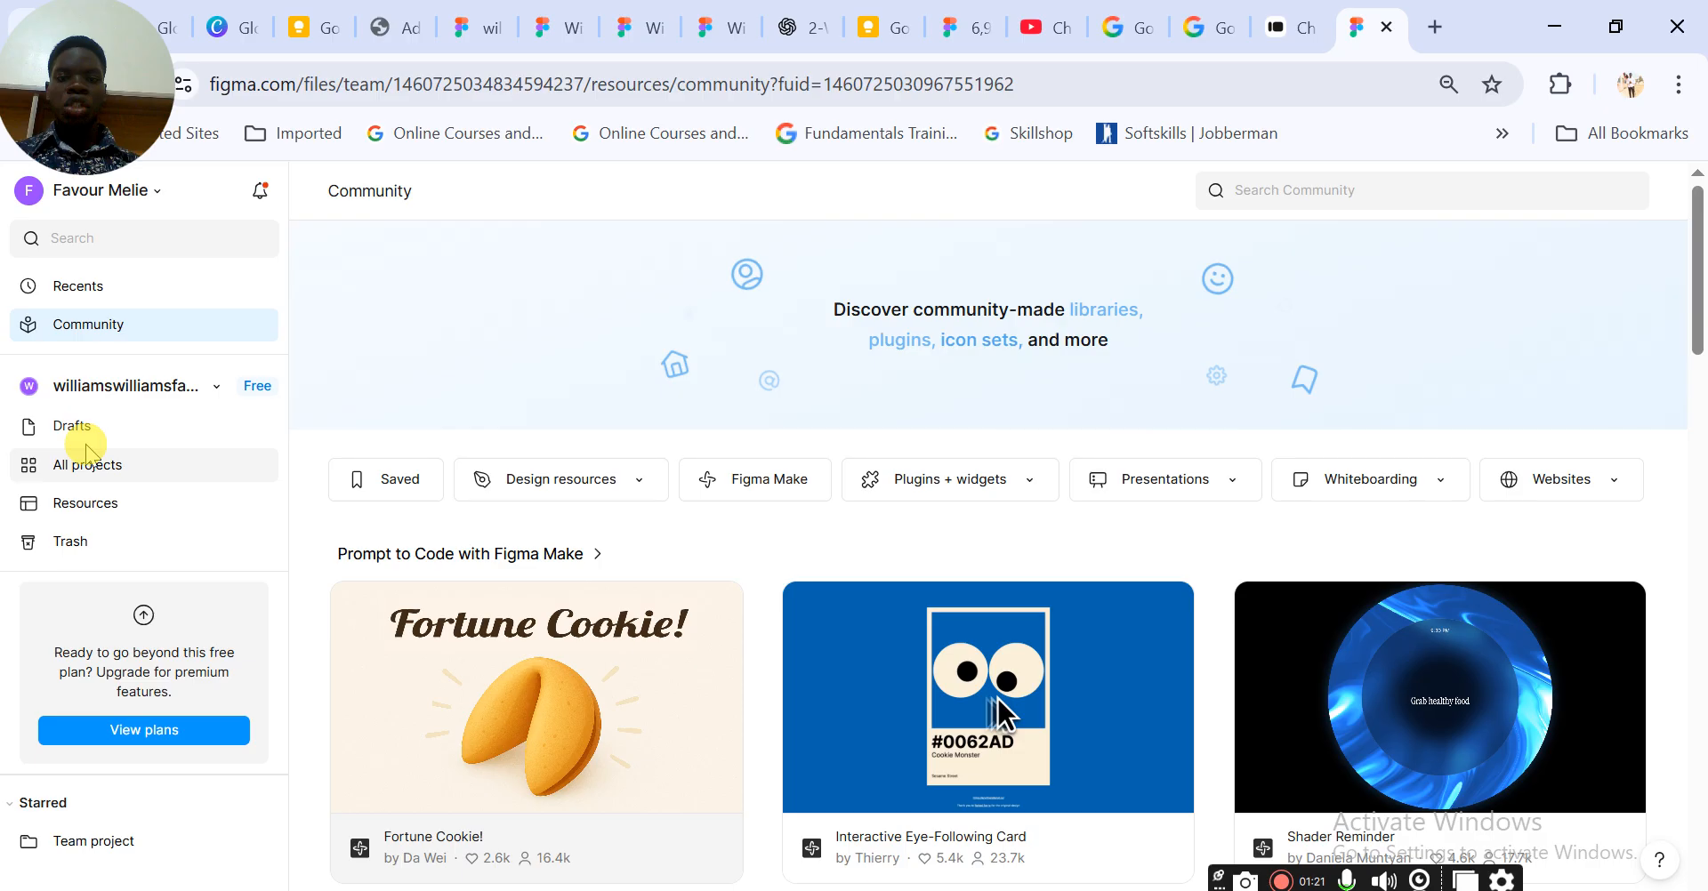
{"action": "scroll", "coordinate": [80, 456], "scroll_direction": "down", "scroll_amount": 2}
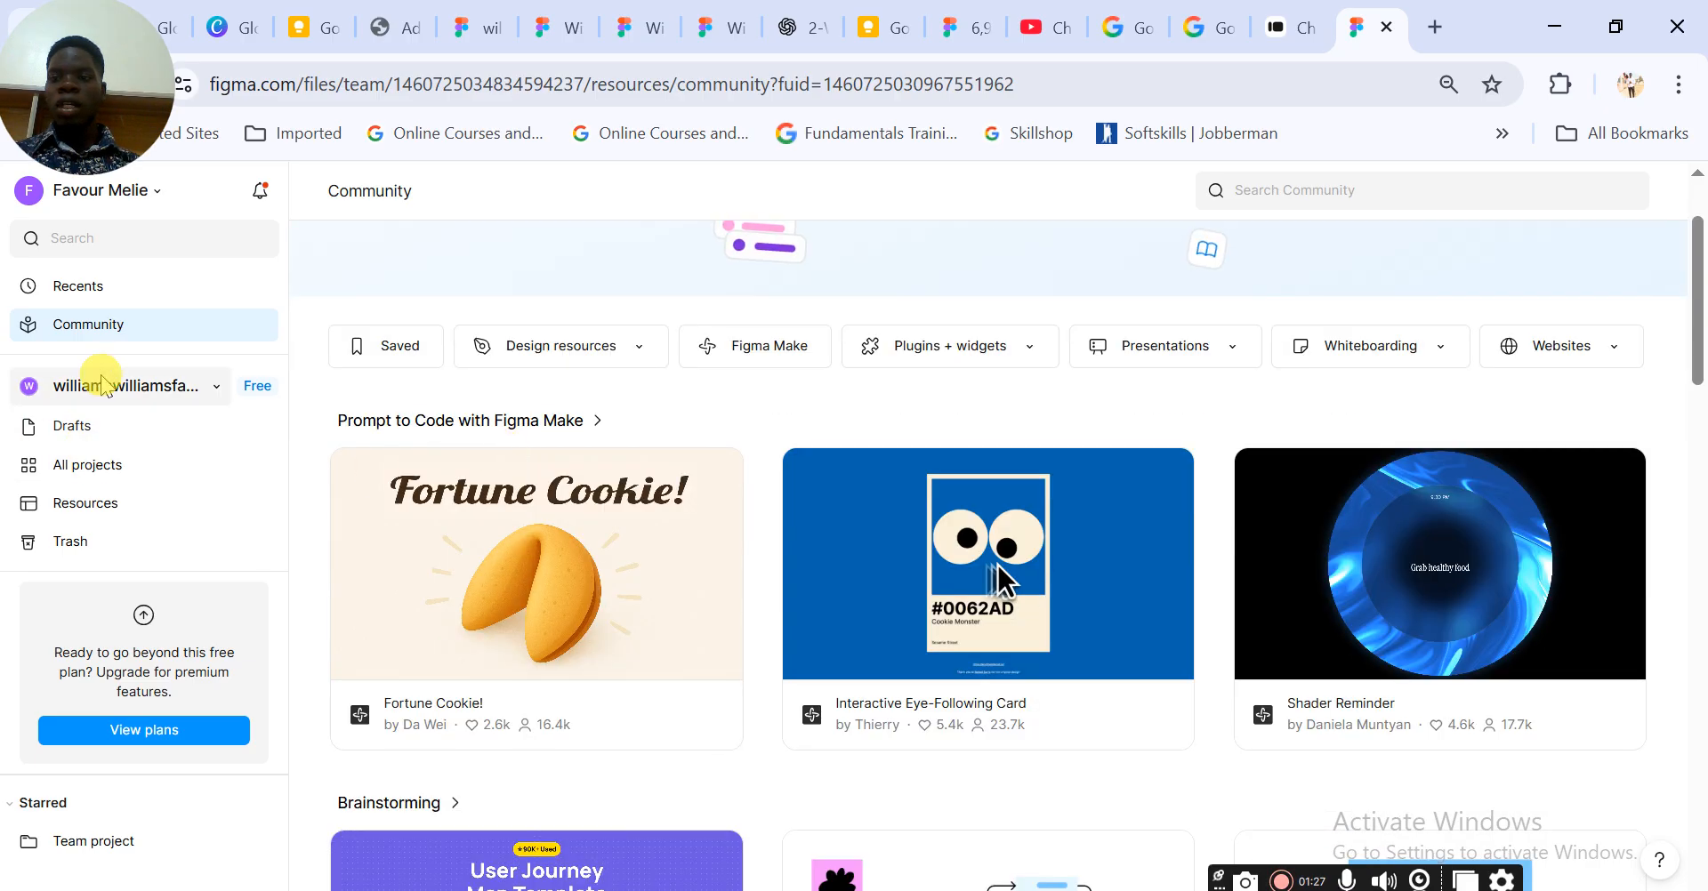
Open the team's Drafts and look through the draft files
{"action": "left_click", "coordinate": [94, 431]}
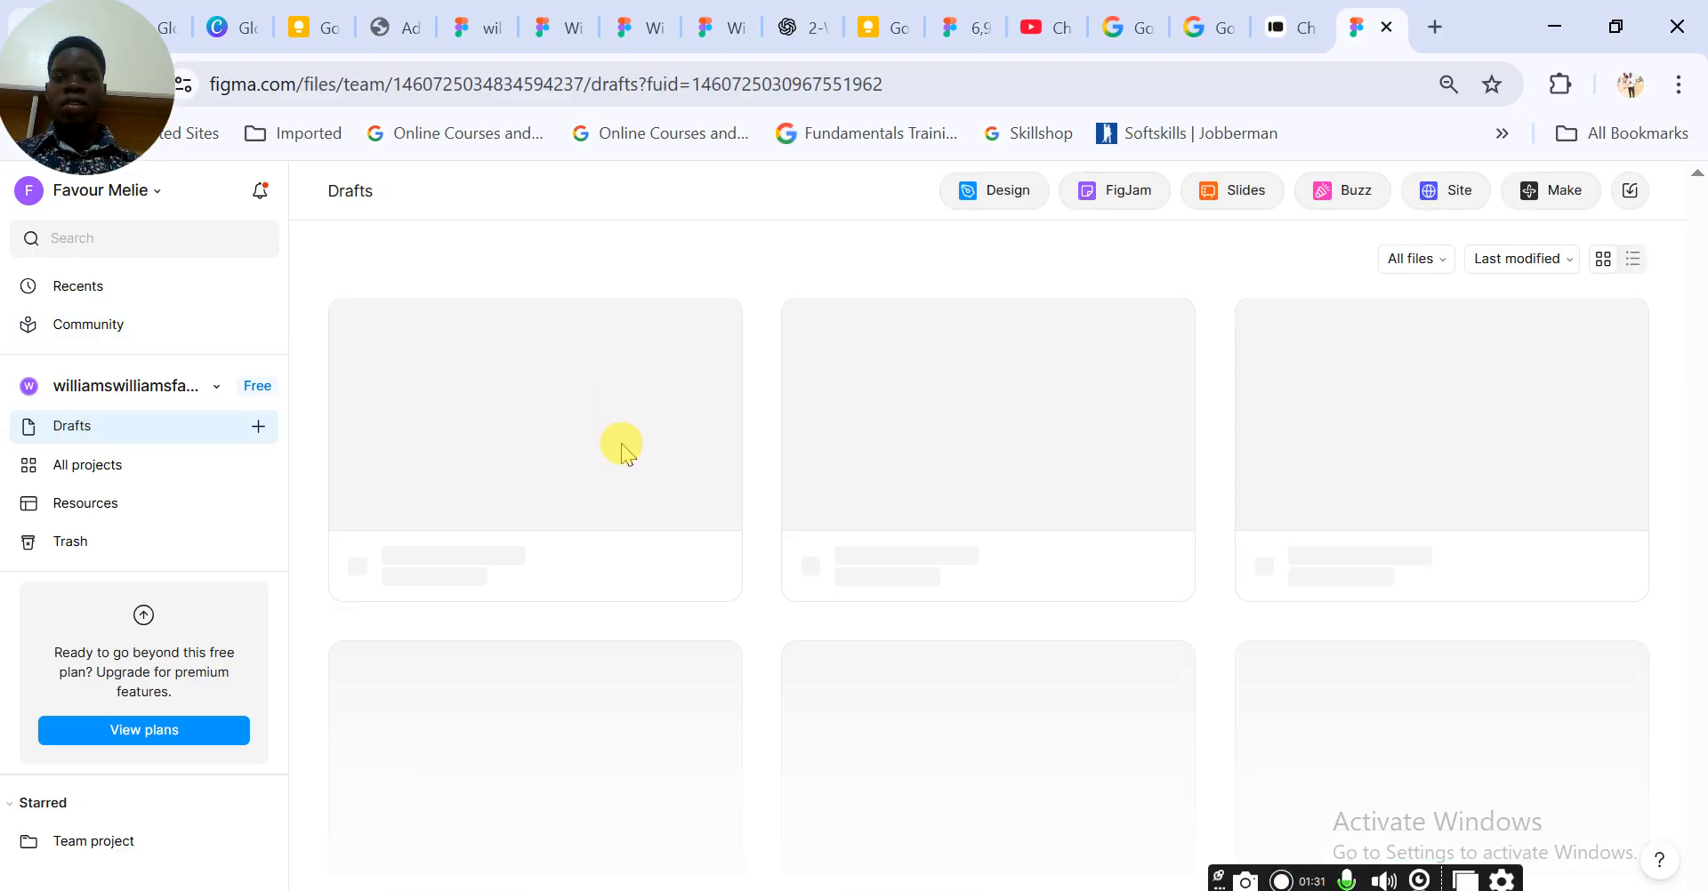
{"action": "scroll", "coordinate": [812, 495], "scroll_direction": "down", "scroll_amount": 5}
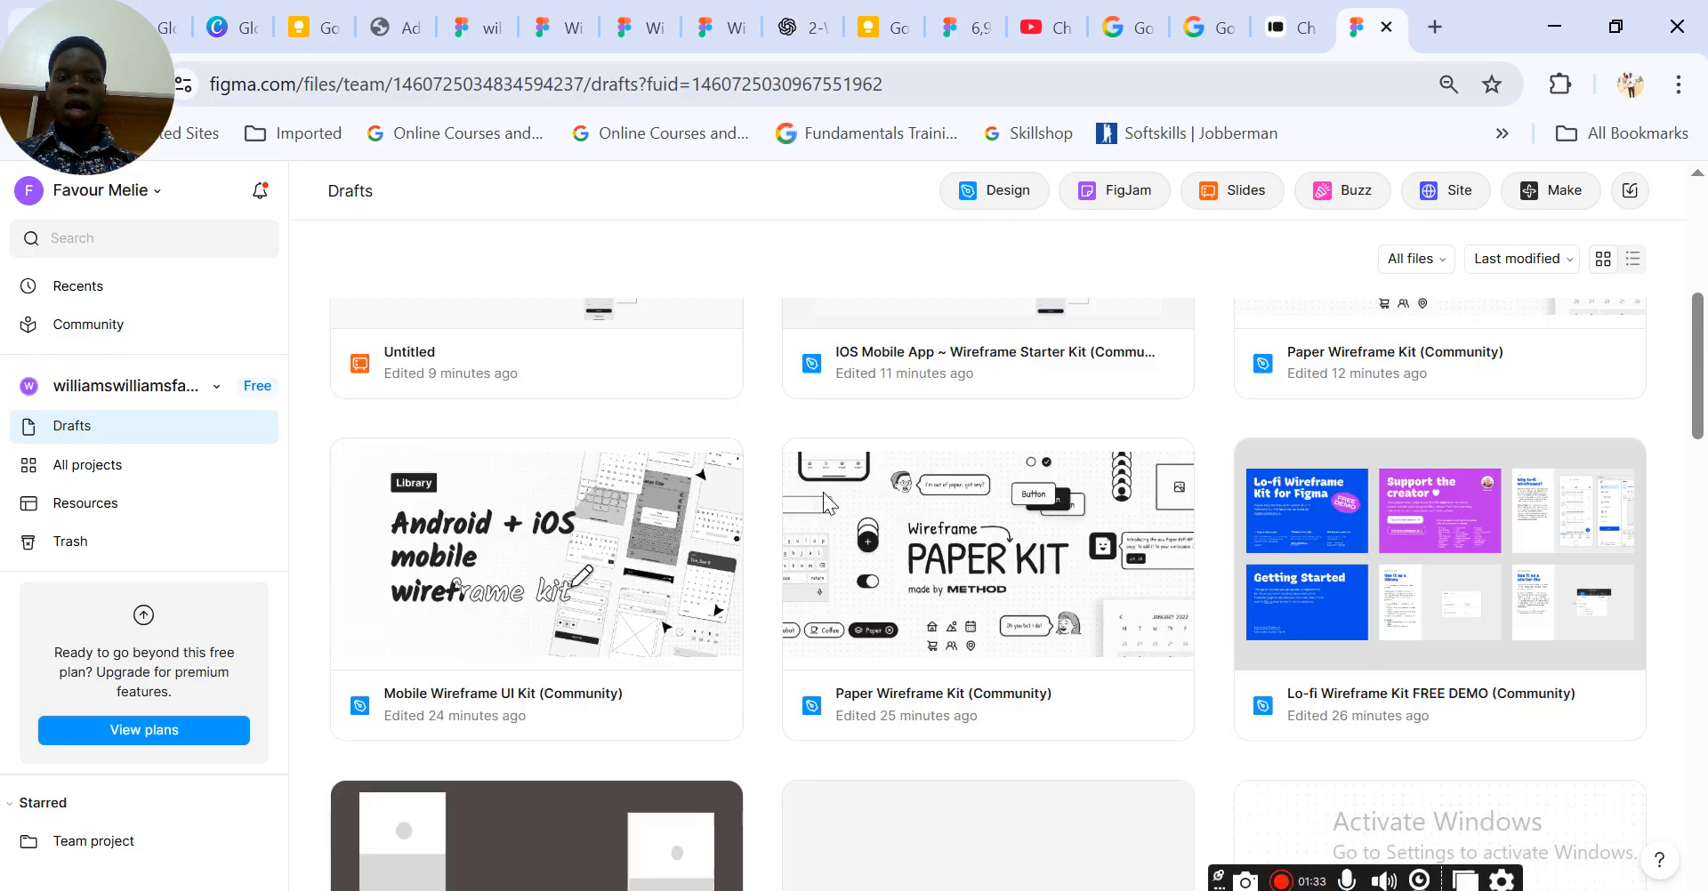
{"action": "scroll", "coordinate": [824, 493], "scroll_direction": "down", "scroll_amount": 10}
{"action": "scroll", "coordinate": [824, 493], "scroll_direction": "up", "scroll_amount": 13}
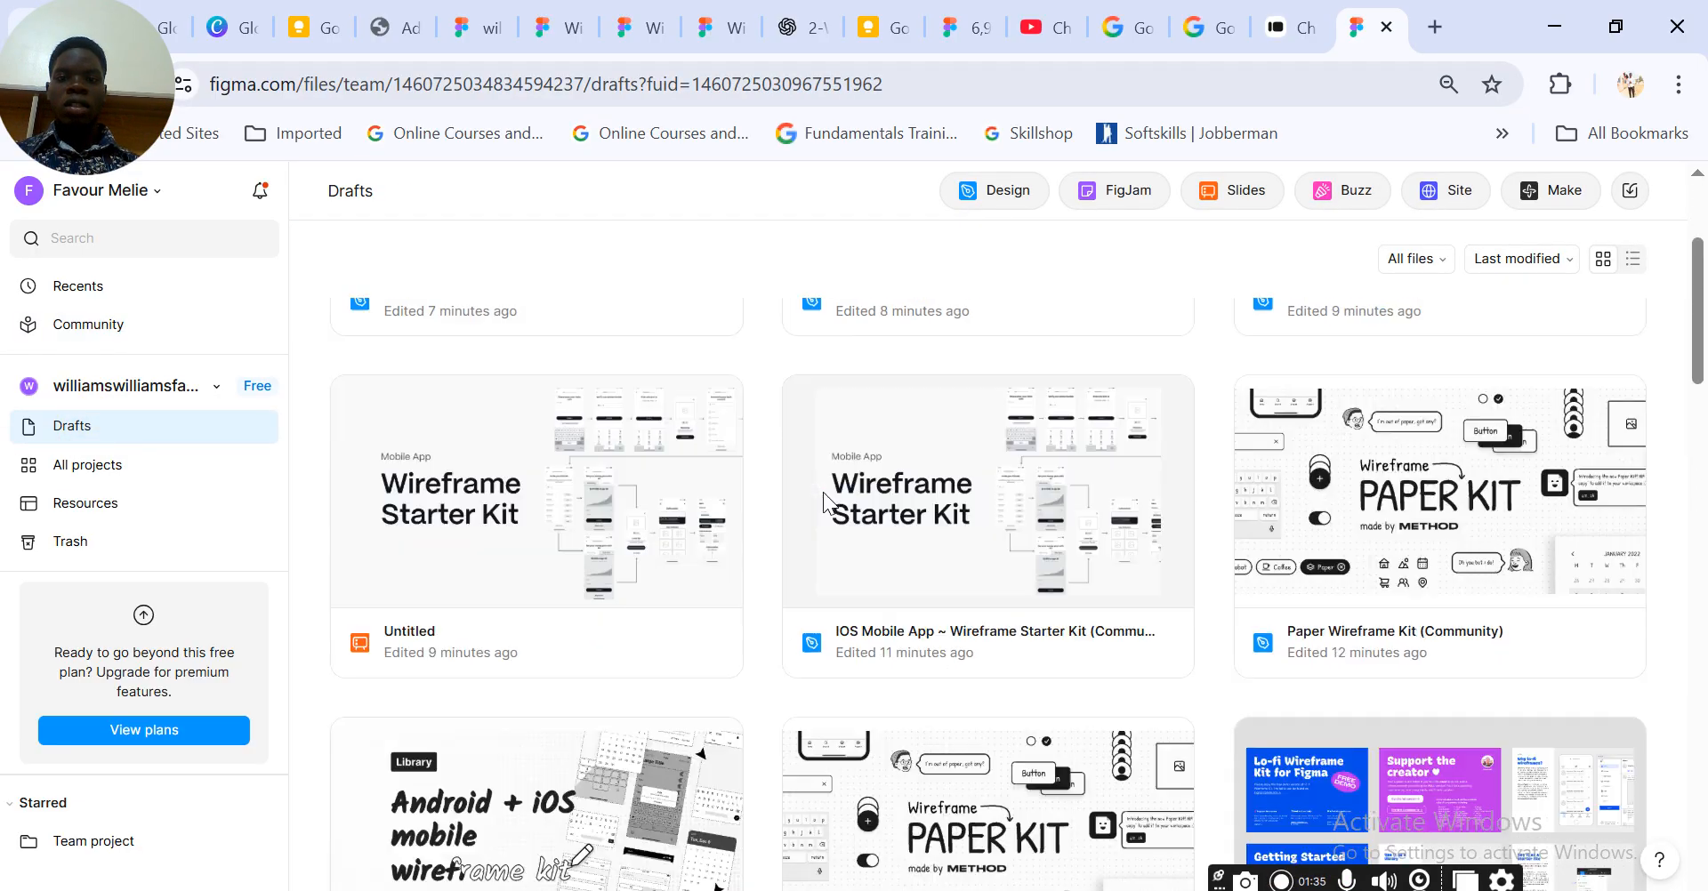
{"action": "scroll", "coordinate": [824, 494], "scroll_direction": "up", "scroll_amount": 3}
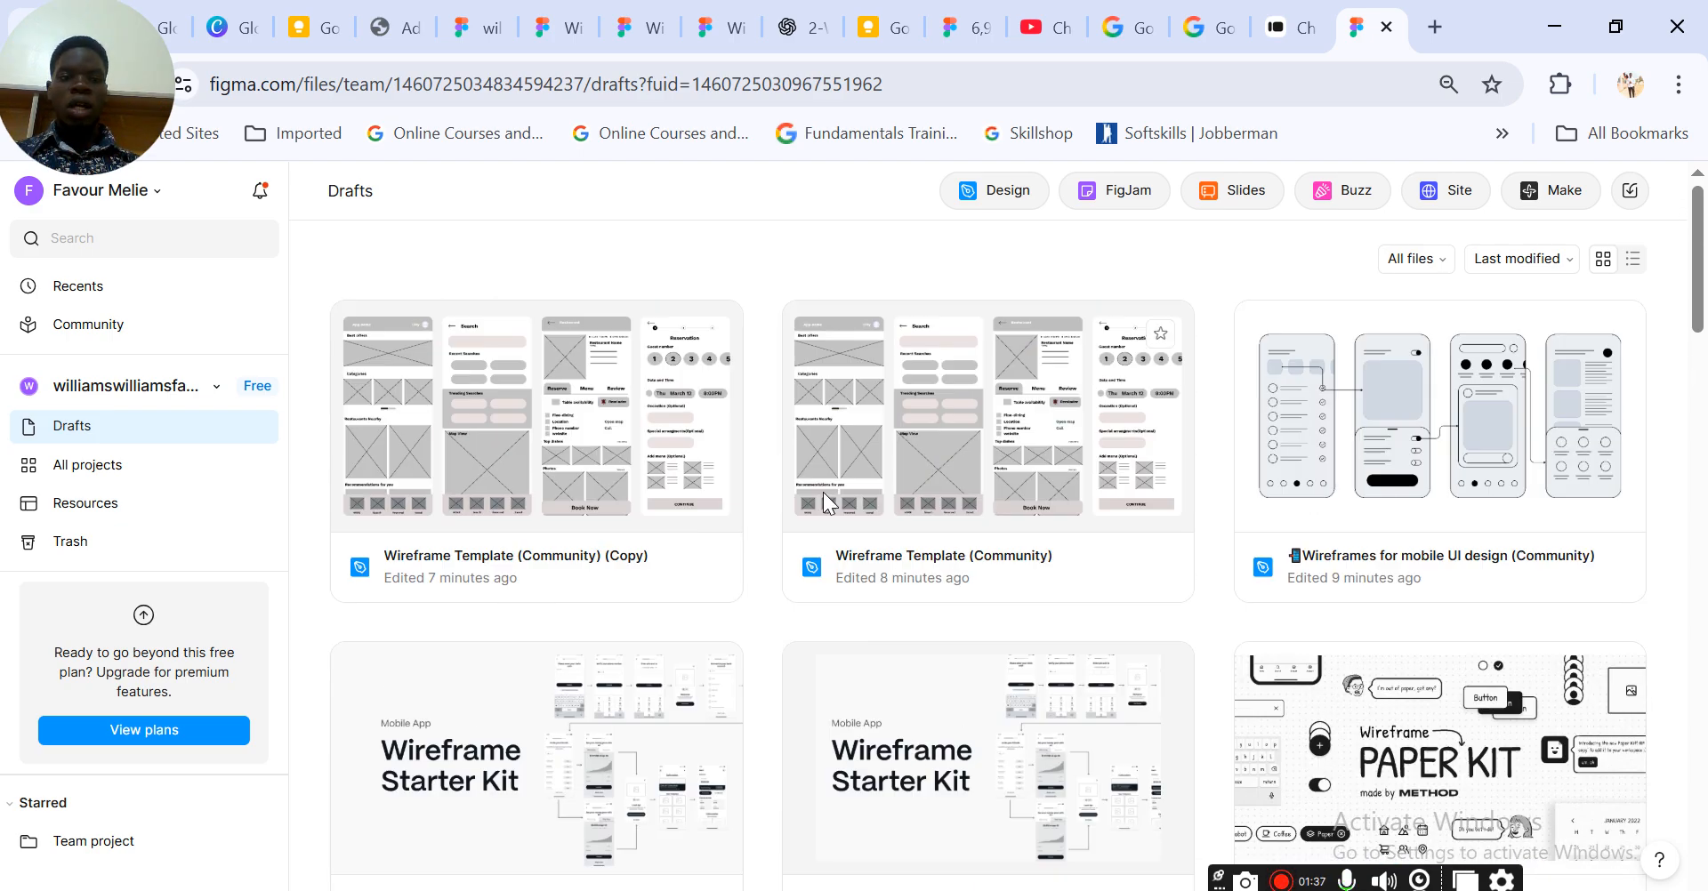
{"action": "scroll", "coordinate": [841, 494], "scroll_direction": "down", "scroll_amount": 3}
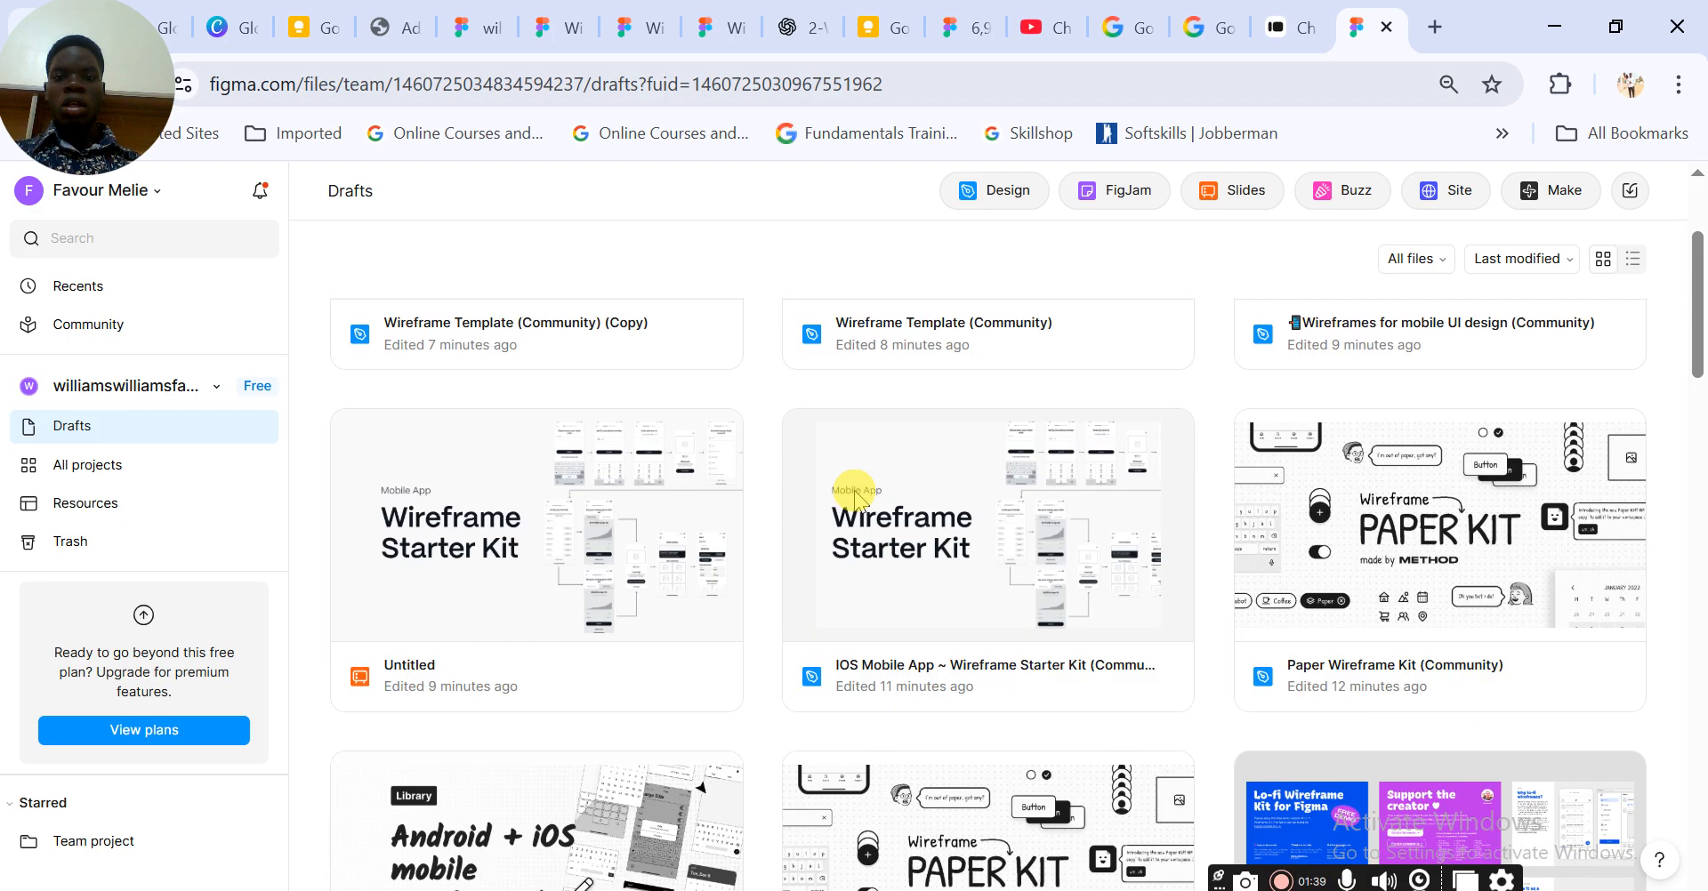
{"action": "scroll", "coordinate": [854, 498], "scroll_direction": "down", "scroll_amount": 2}
View the team's All projects, Resources and Trash pages, and go back to Resources
{"action": "left_click", "coordinate": [137, 462]}
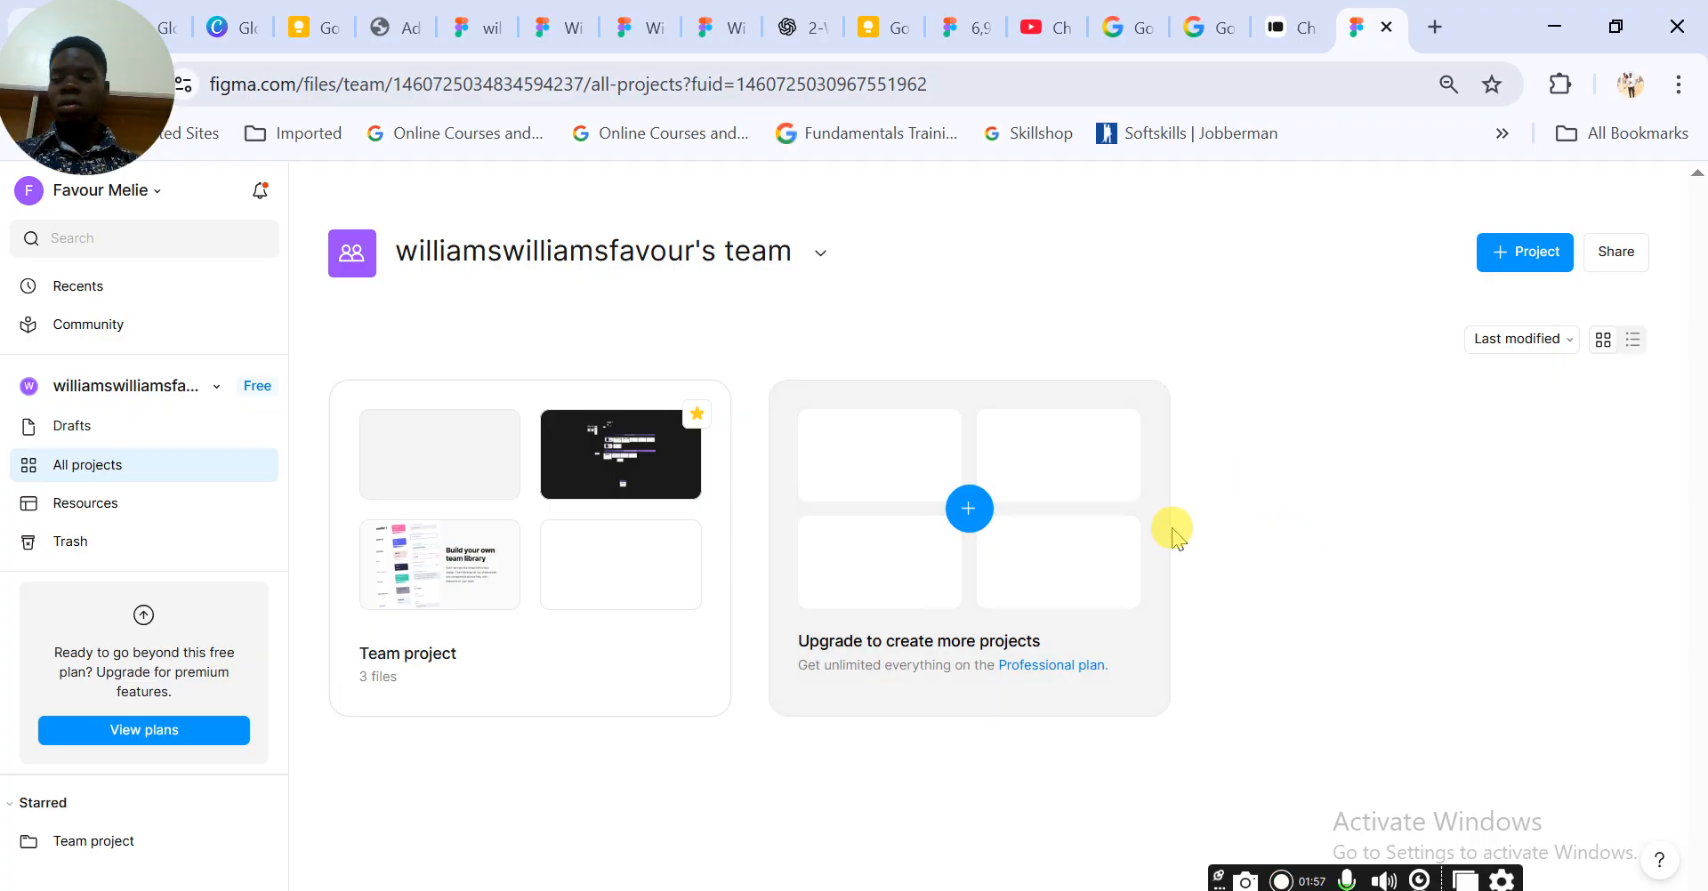
{"action": "left_click", "coordinate": [125, 505]}
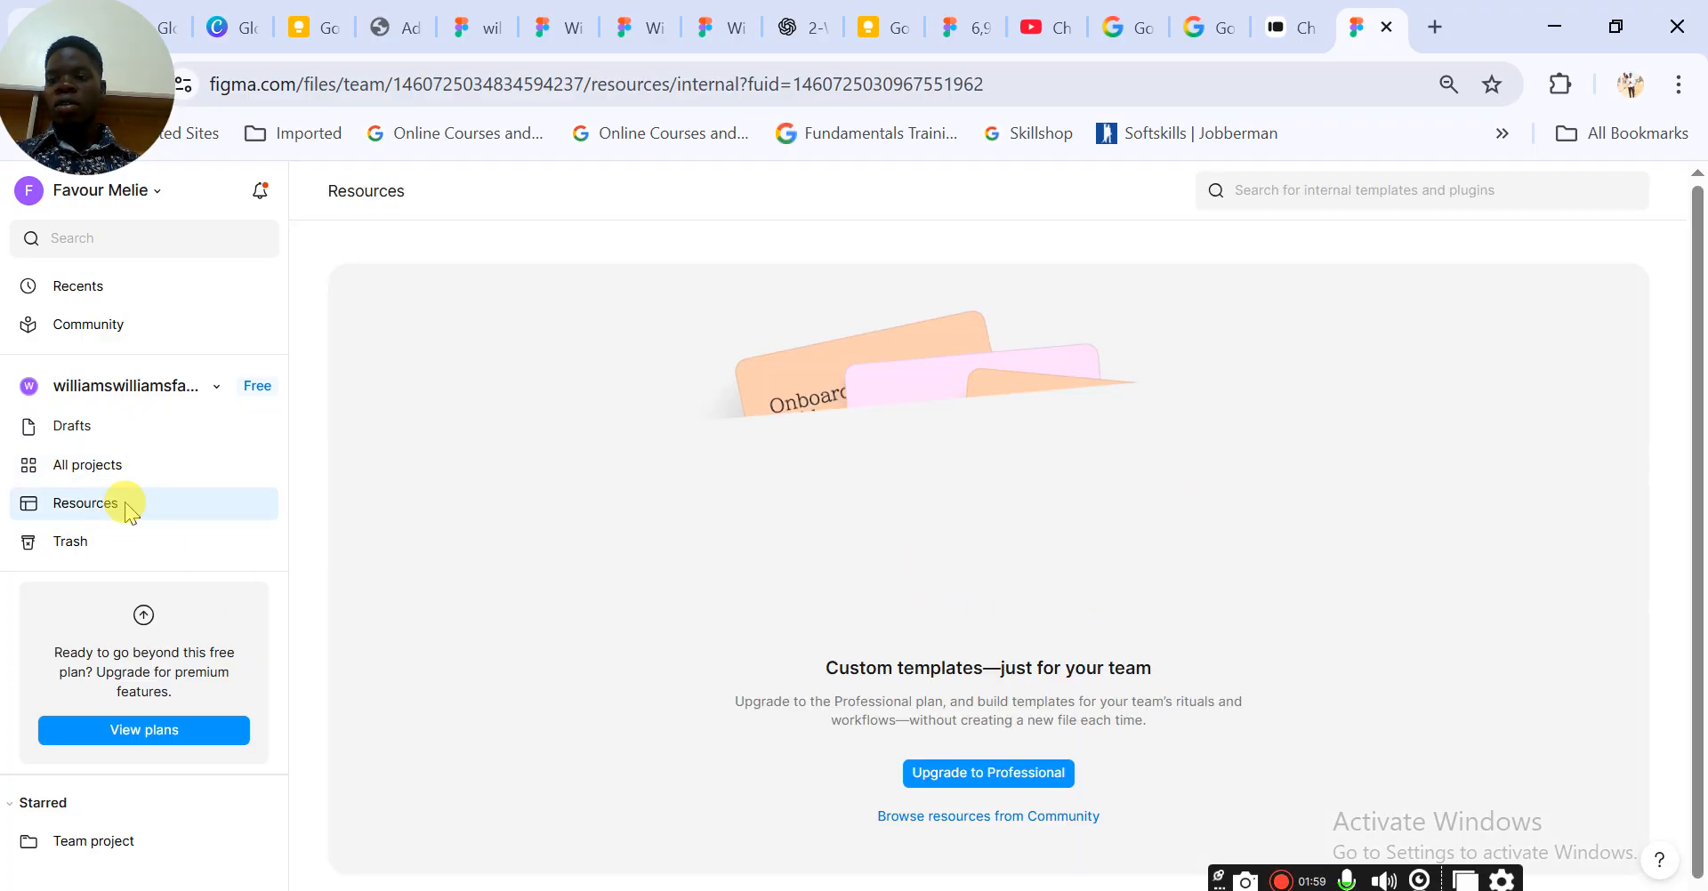
{"action": "left_click", "coordinate": [100, 543]}
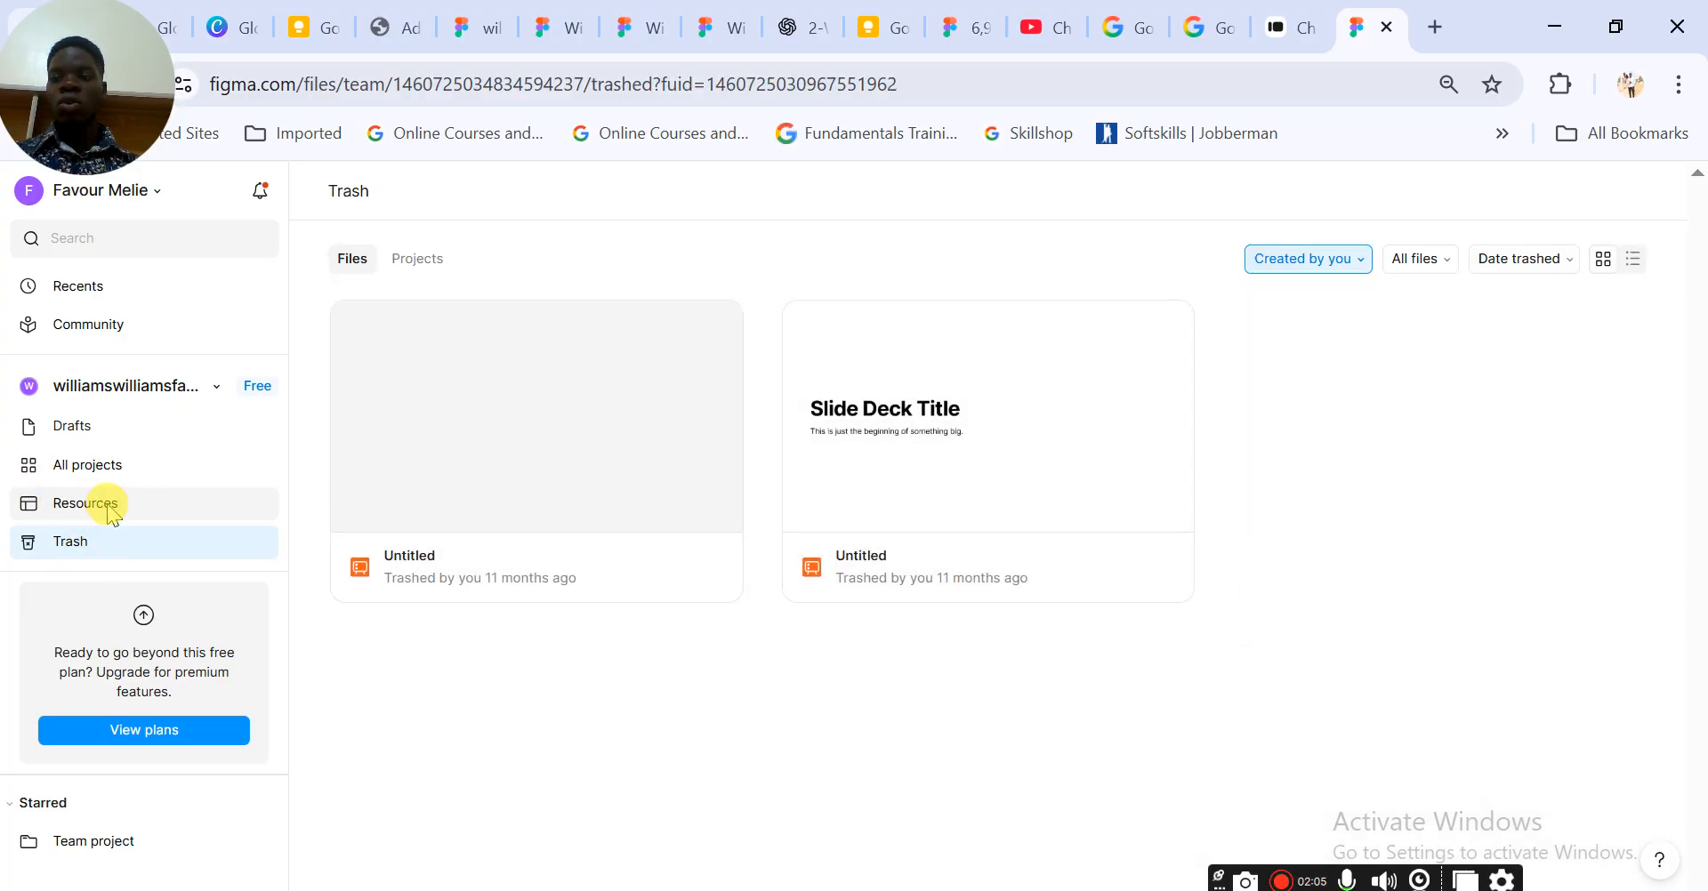
{"action": "left_click", "coordinate": [111, 508]}
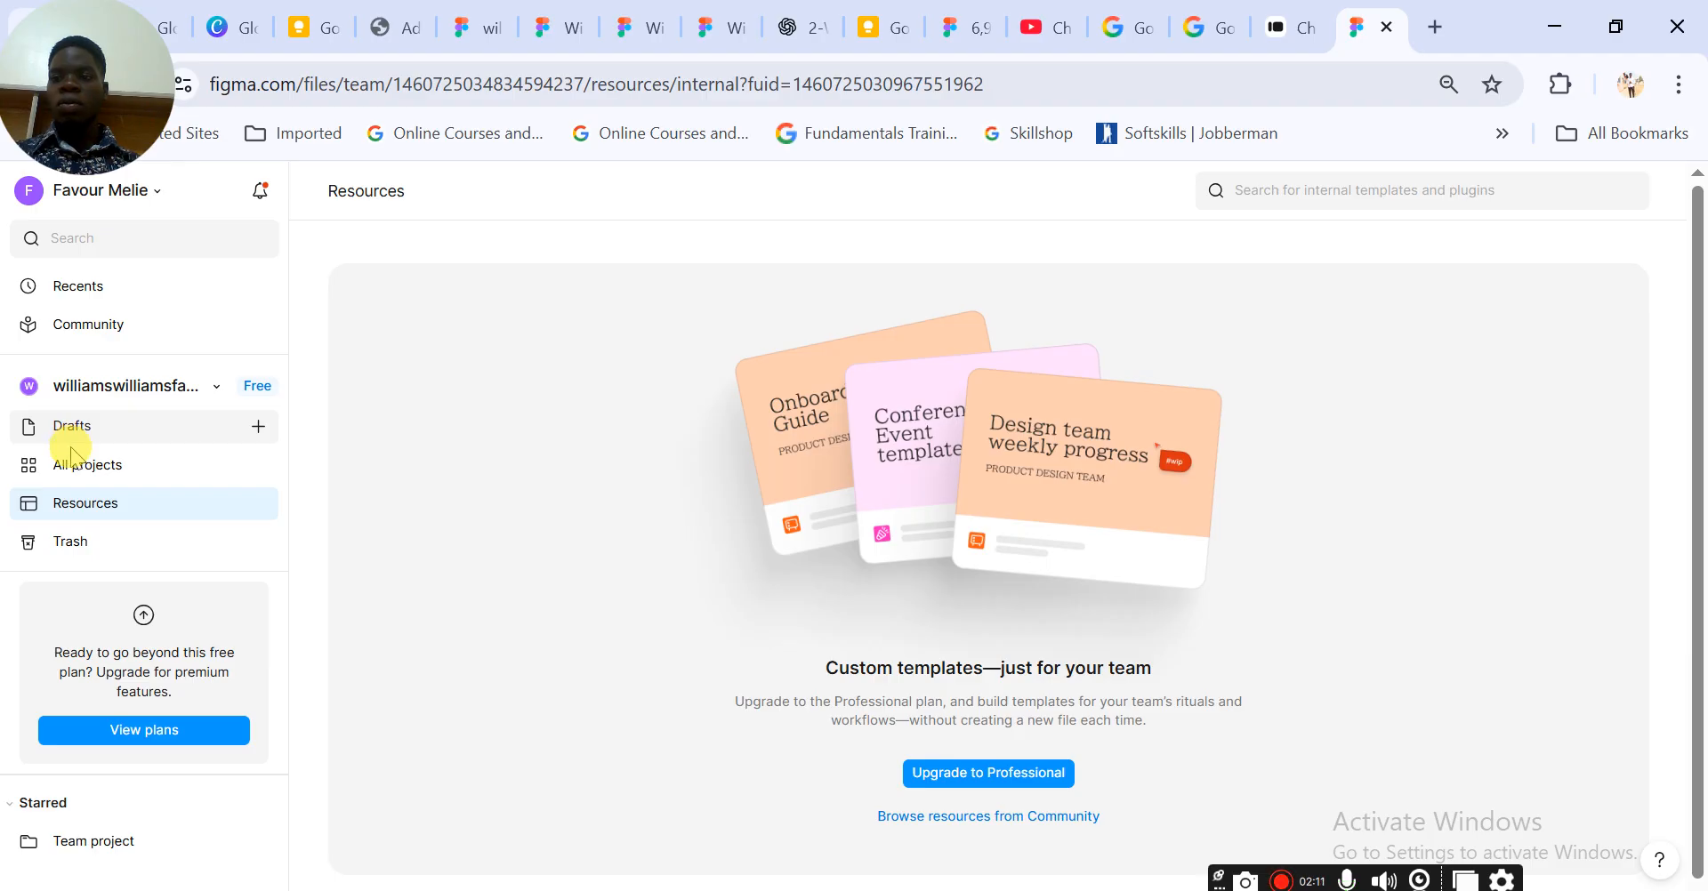
Create a new design file from the Recents page and look over its available asset libraries
{"action": "left_click", "coordinate": [67, 289]}
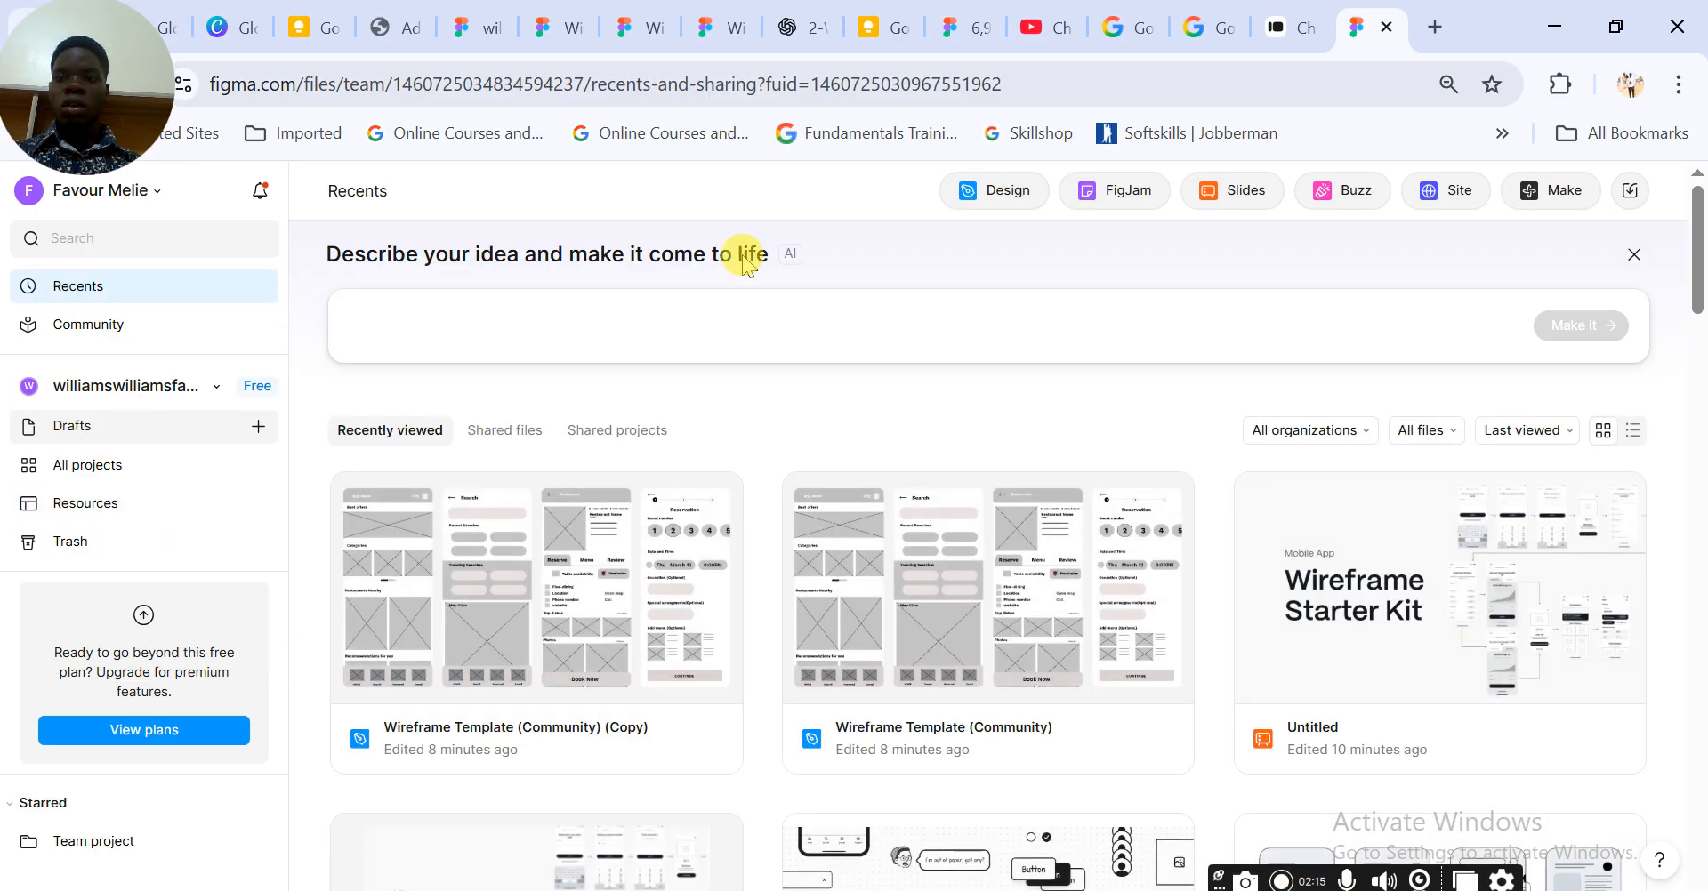
{"action": "left_click", "coordinate": [1009, 197]}
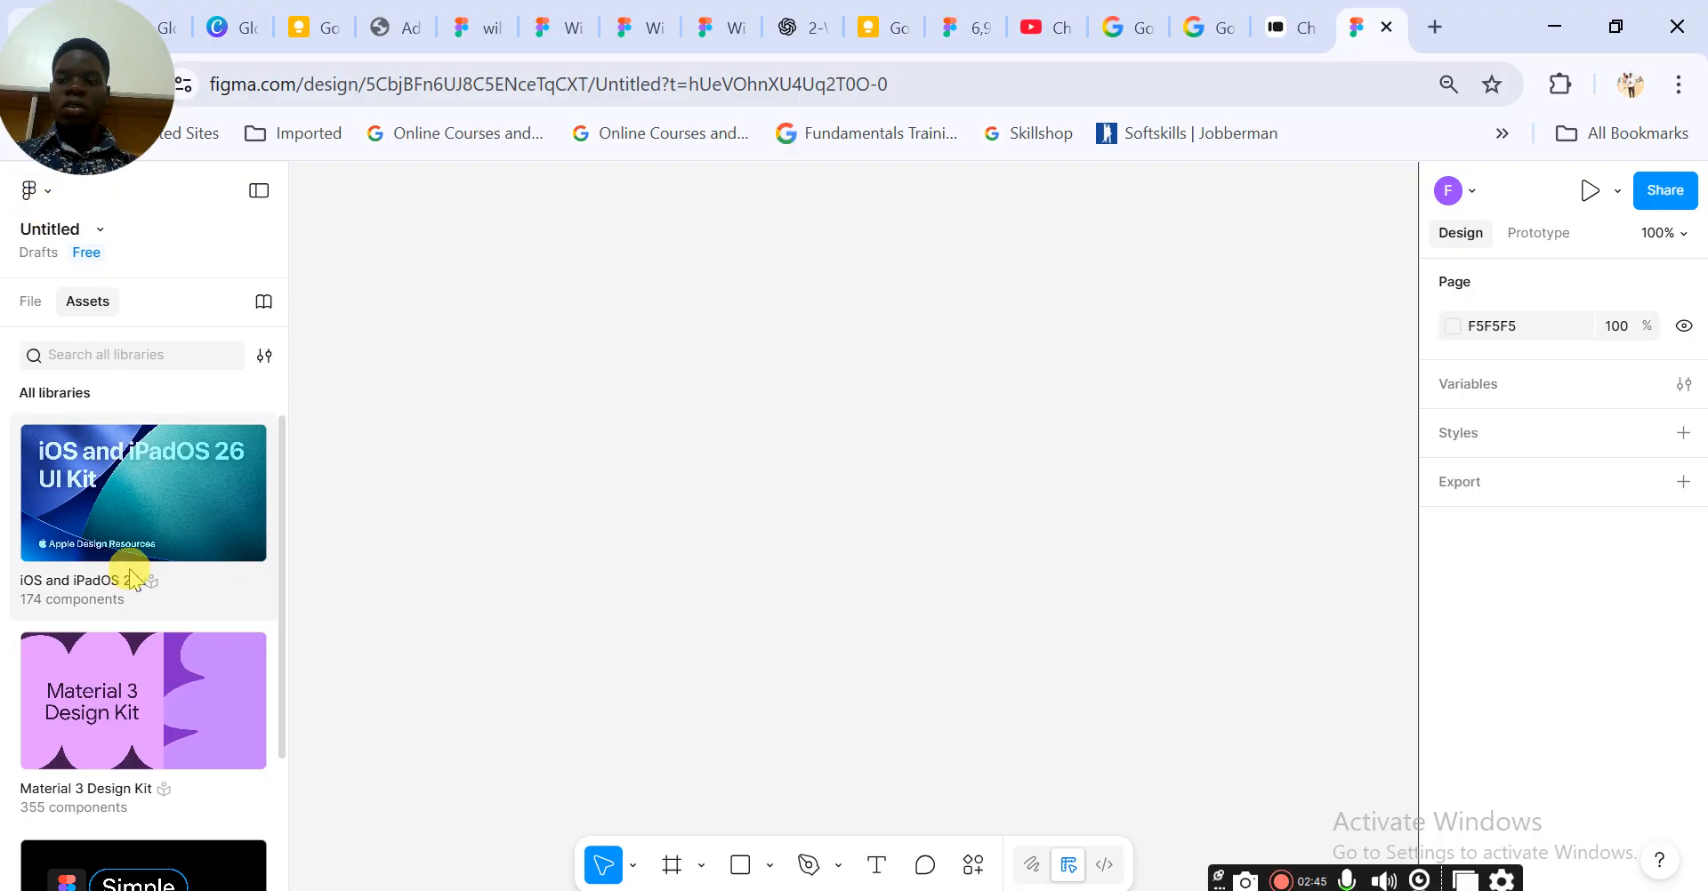
{"action": "scroll", "coordinate": [133, 565], "scroll_direction": "down", "scroll_amount": 3}
{"action": "scroll", "coordinate": [135, 552], "scroll_direction": "up", "scroll_amount": 3}
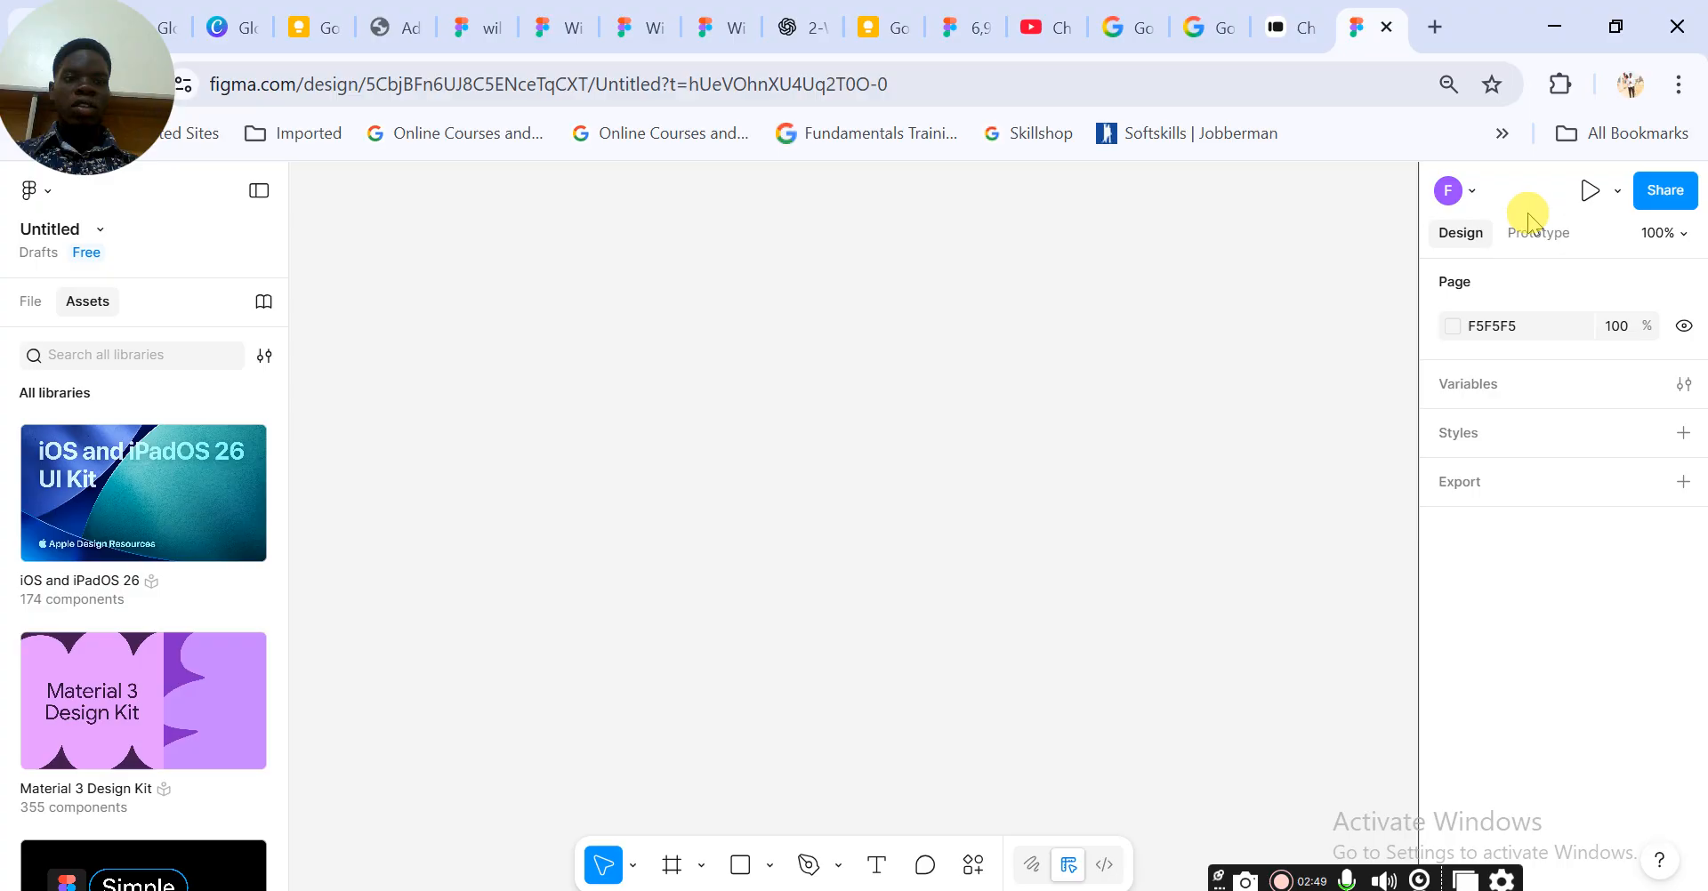
Close the Apollo feedback browser tab and return to the untitled design file
{"action": "left_click", "coordinate": [1225, 36]}
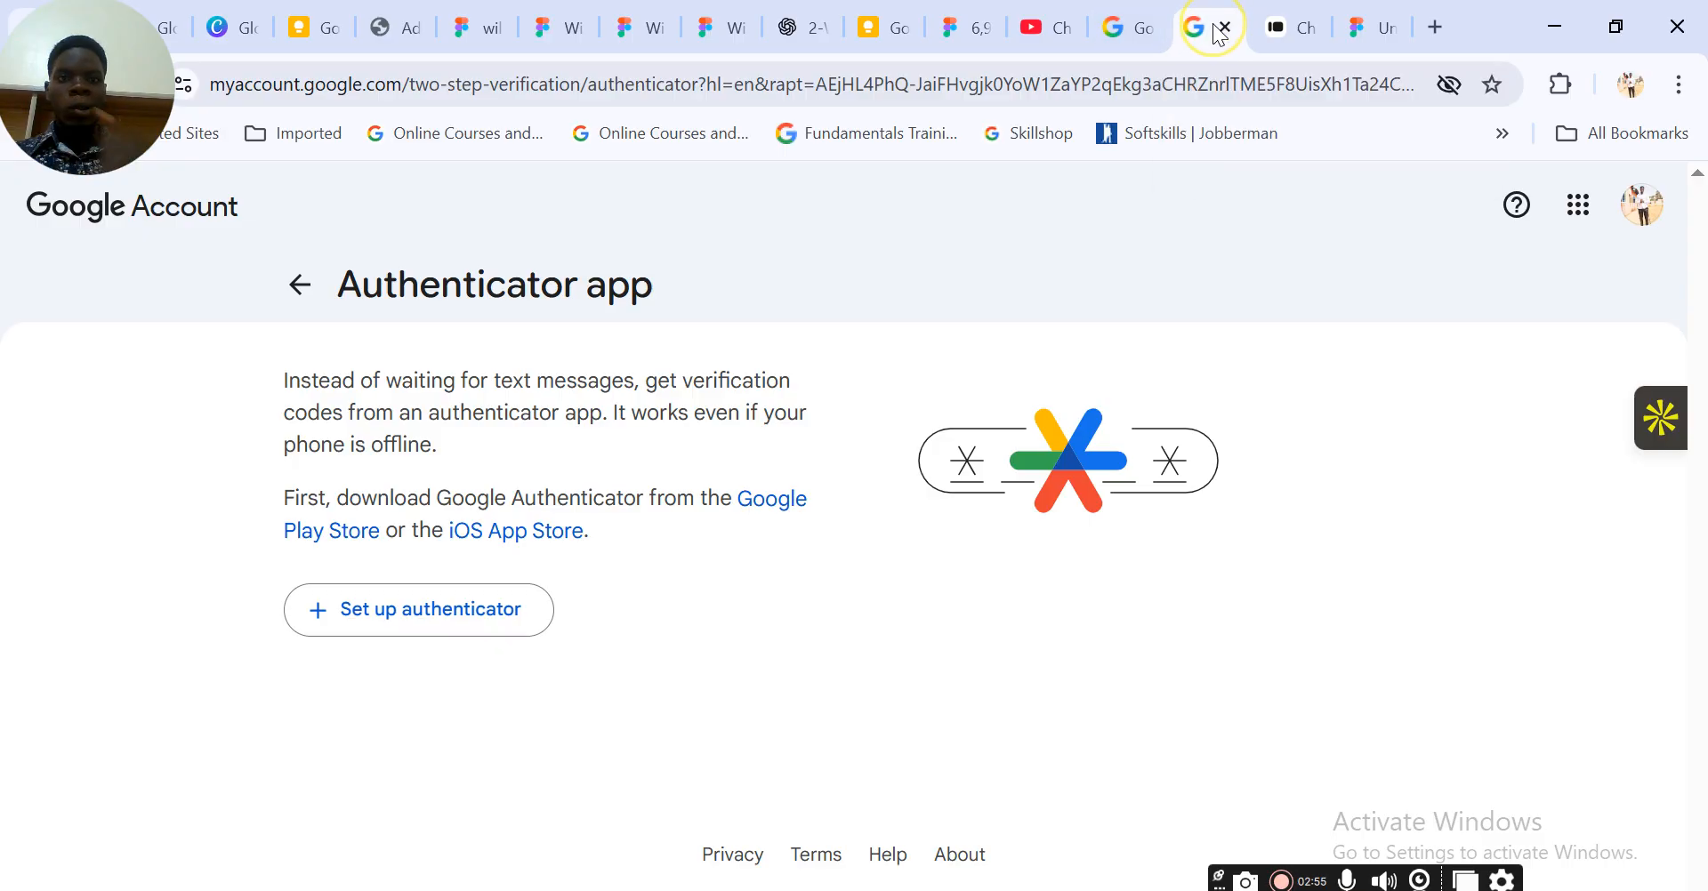
{"action": "left_click", "coordinate": [1256, 30]}
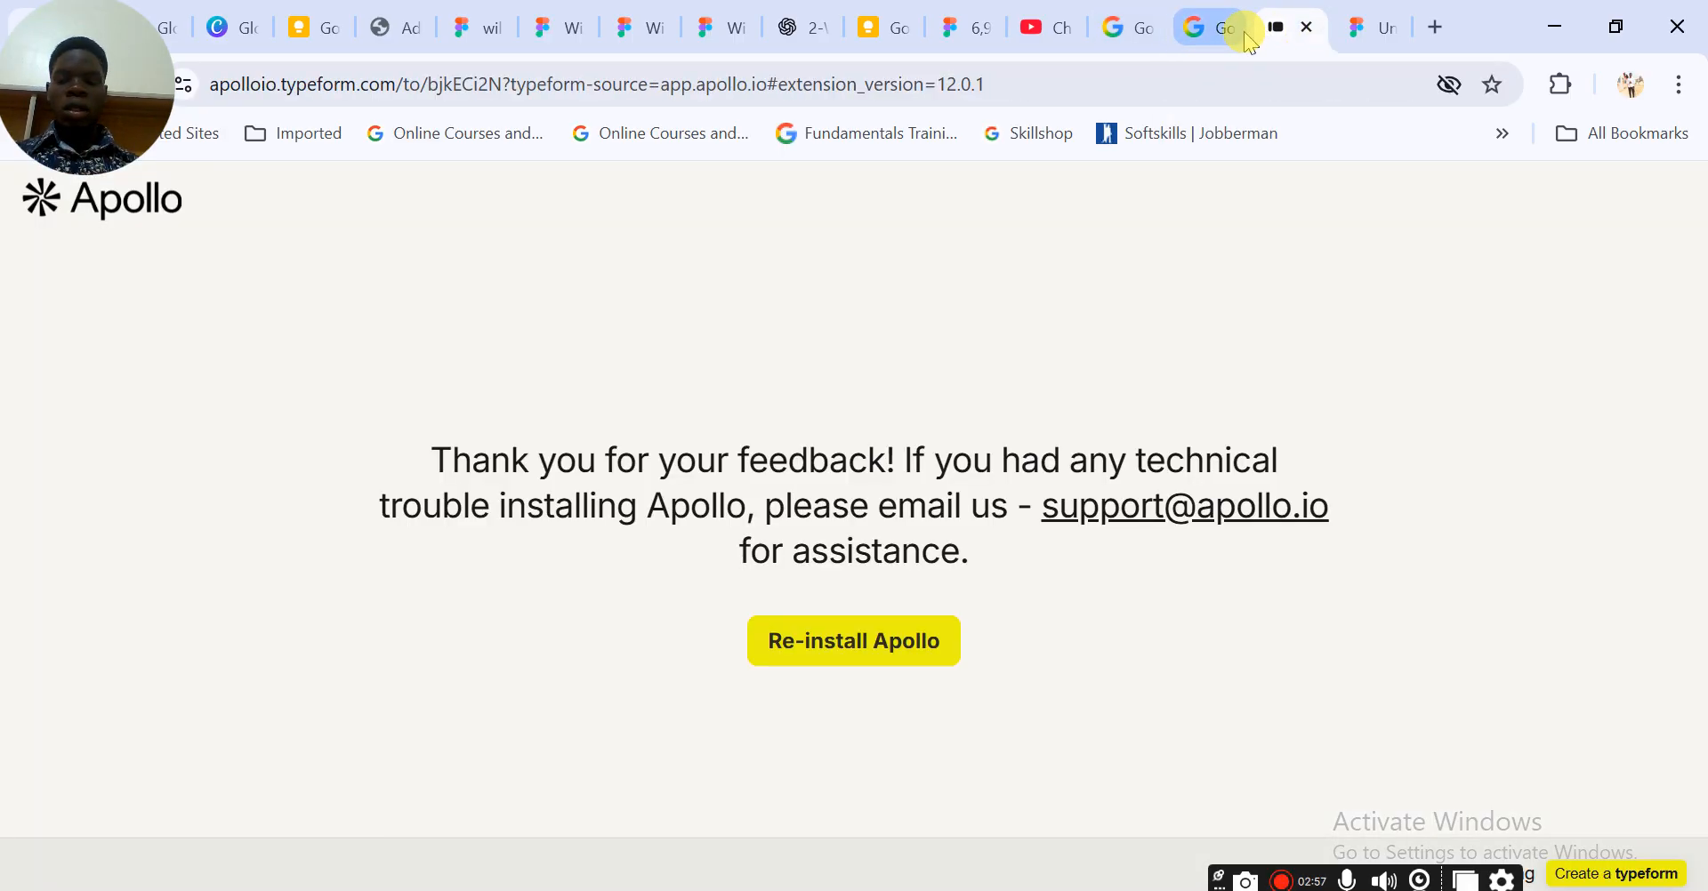
{"action": "left_click", "coordinate": [1314, 31]}
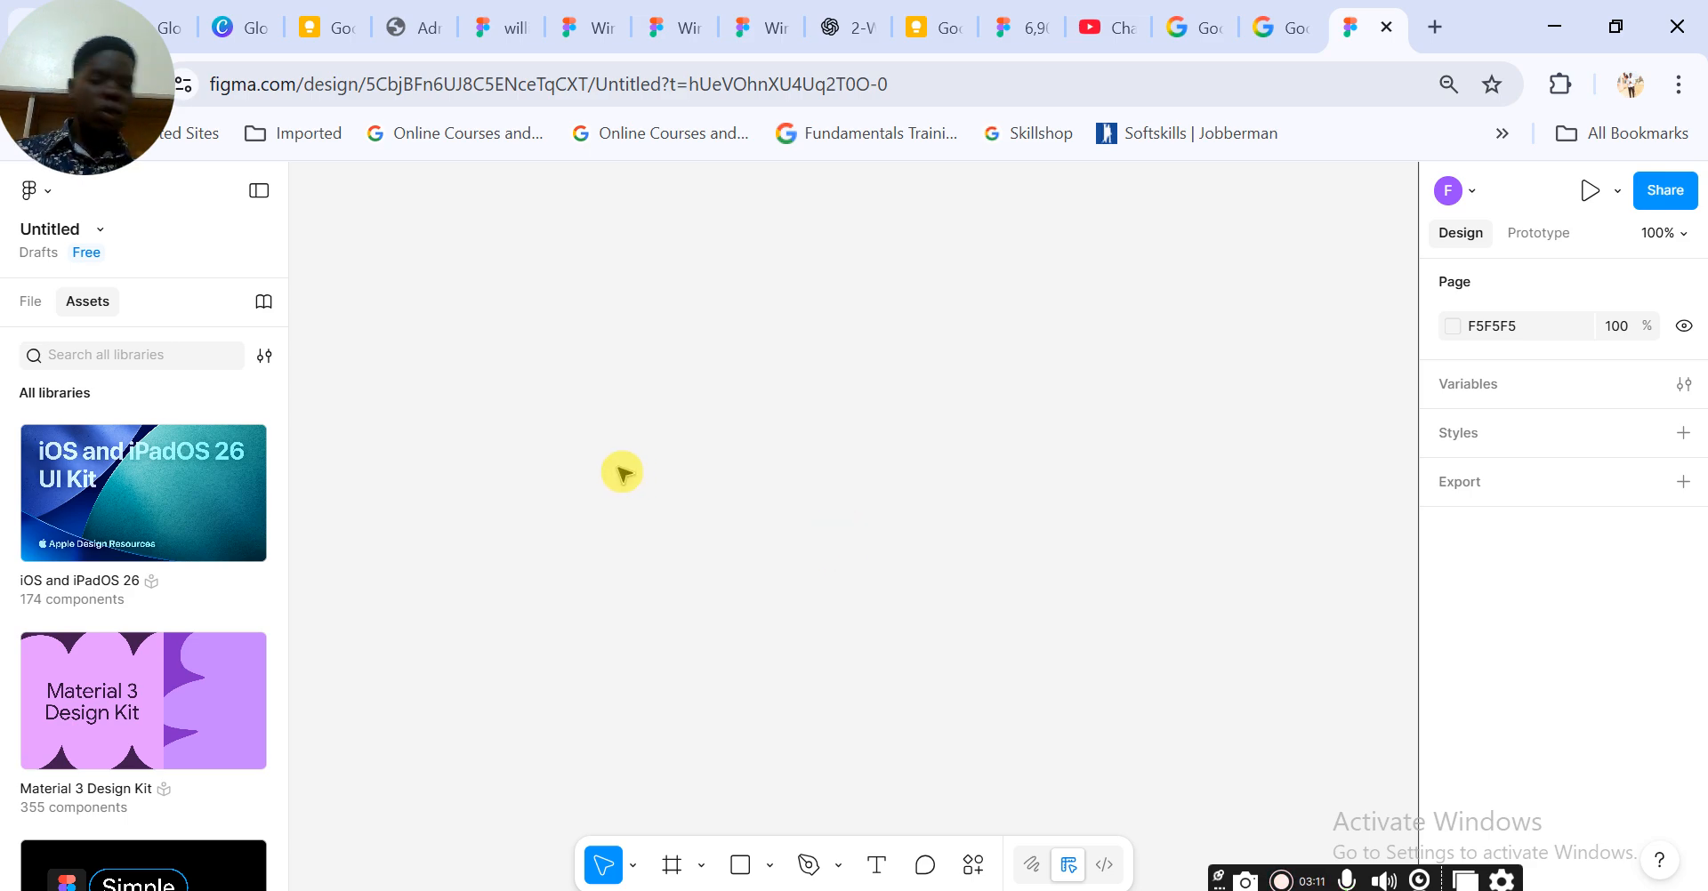
Go back to the file browser to create a new FigJam board and open its spotlight options
{"action": "left_click", "coordinate": [36, 191]}
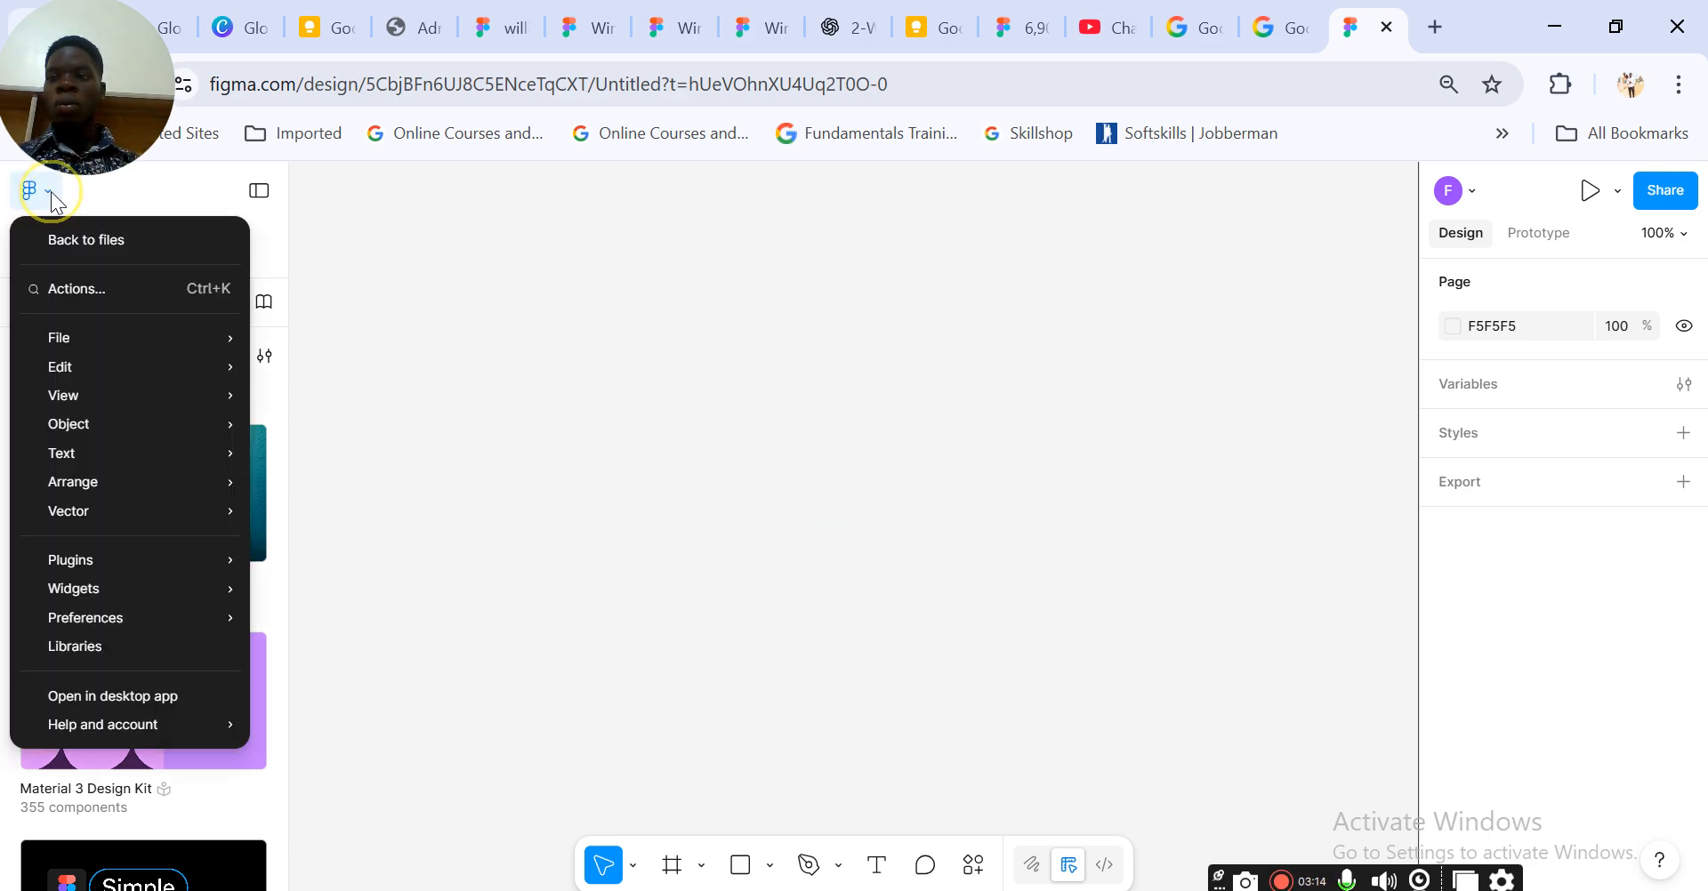
{"action": "left_click", "coordinate": [125, 248]}
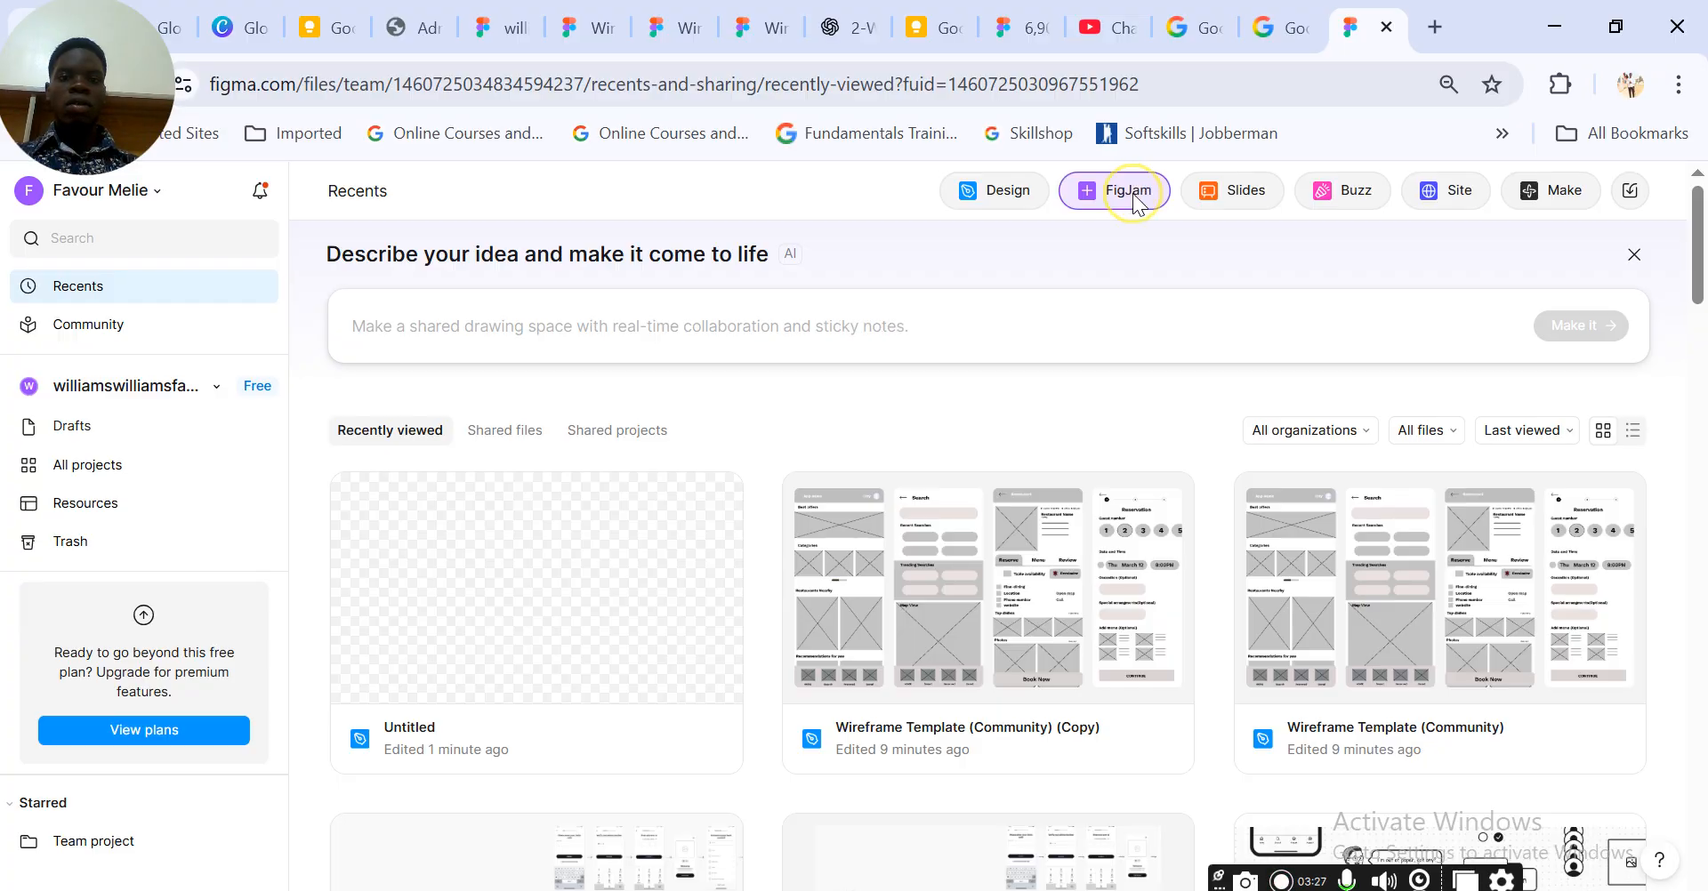
{"action": "left_click", "coordinate": [1136, 202]}
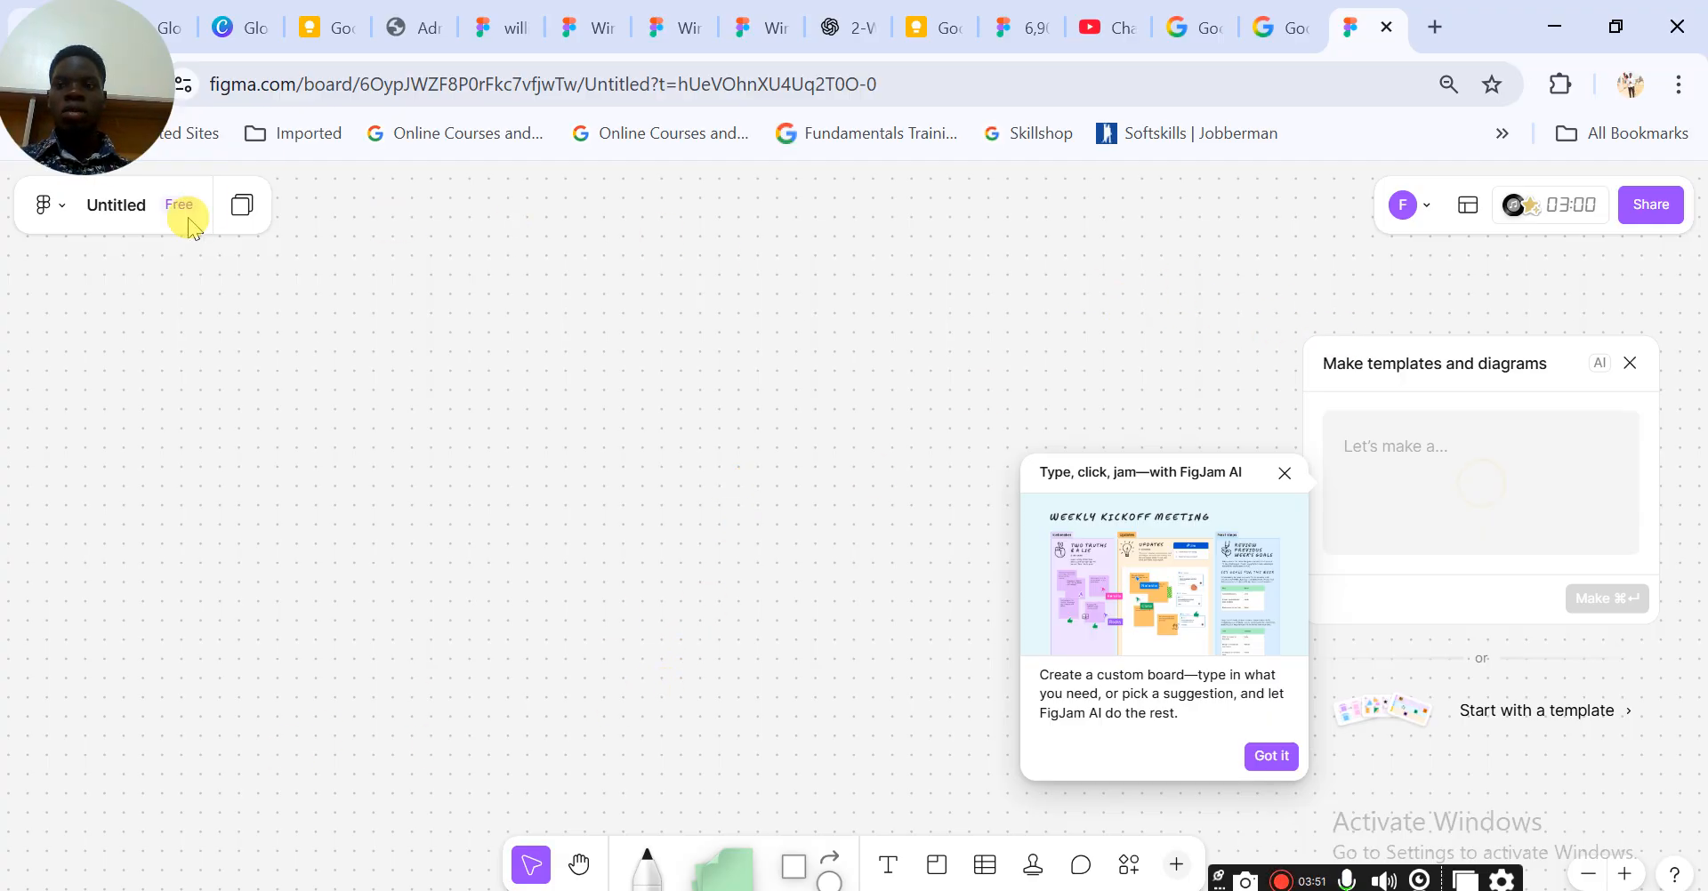
{"action": "left_click", "coordinate": [1424, 207]}
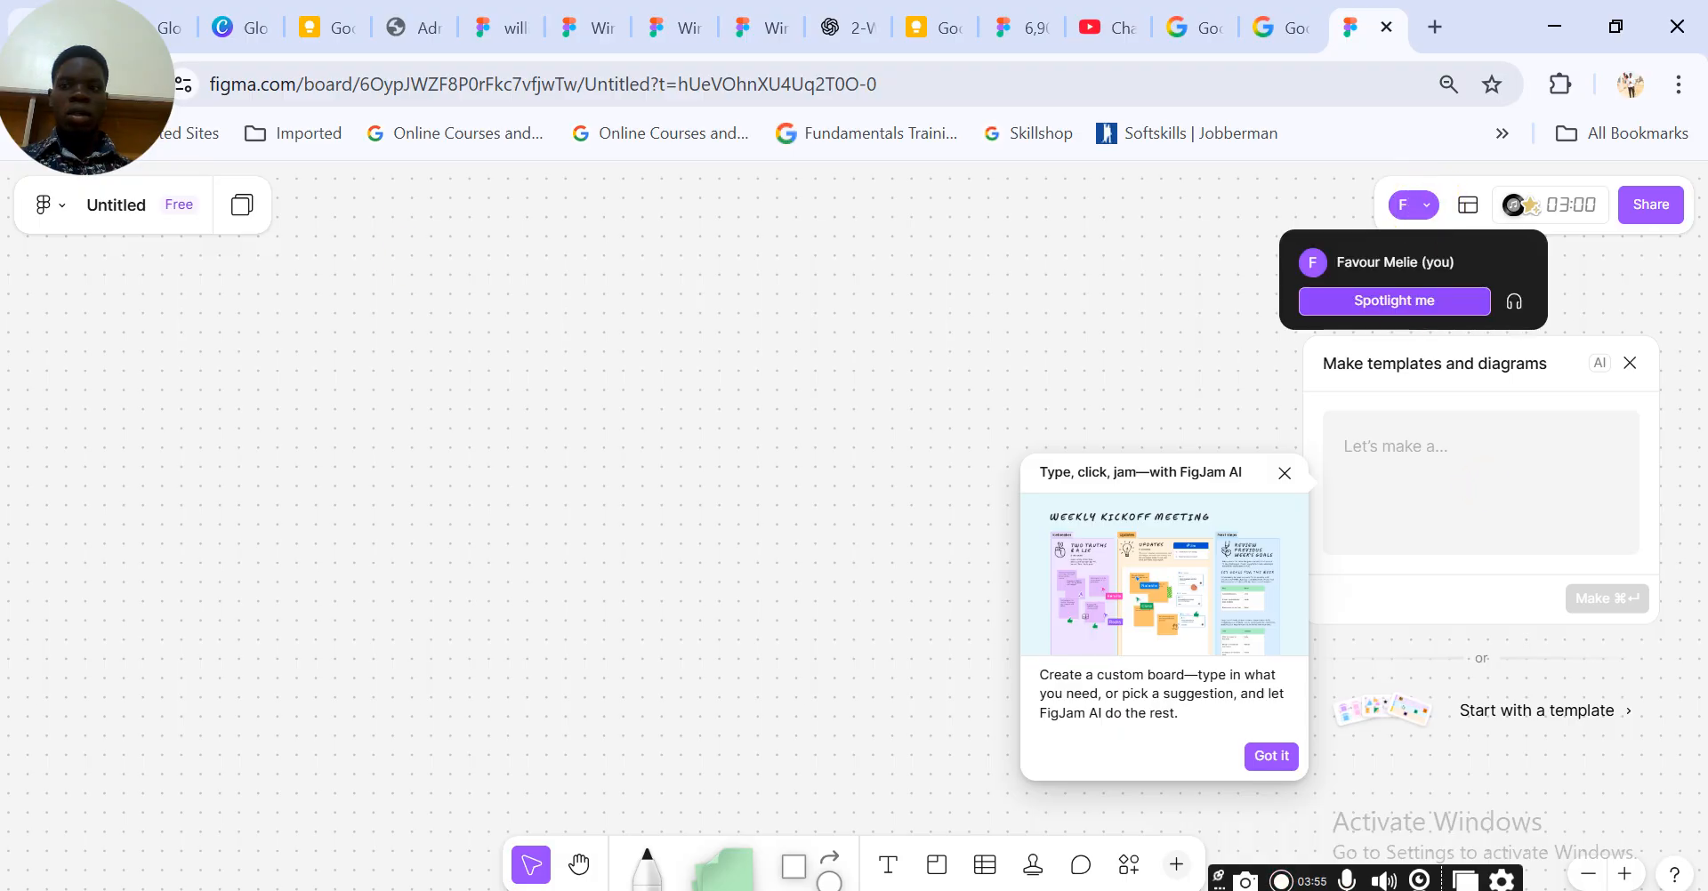
Close the spotlight options and return from the FigJam board to the file browser
{"action": "left_click", "coordinate": [62, 205]}
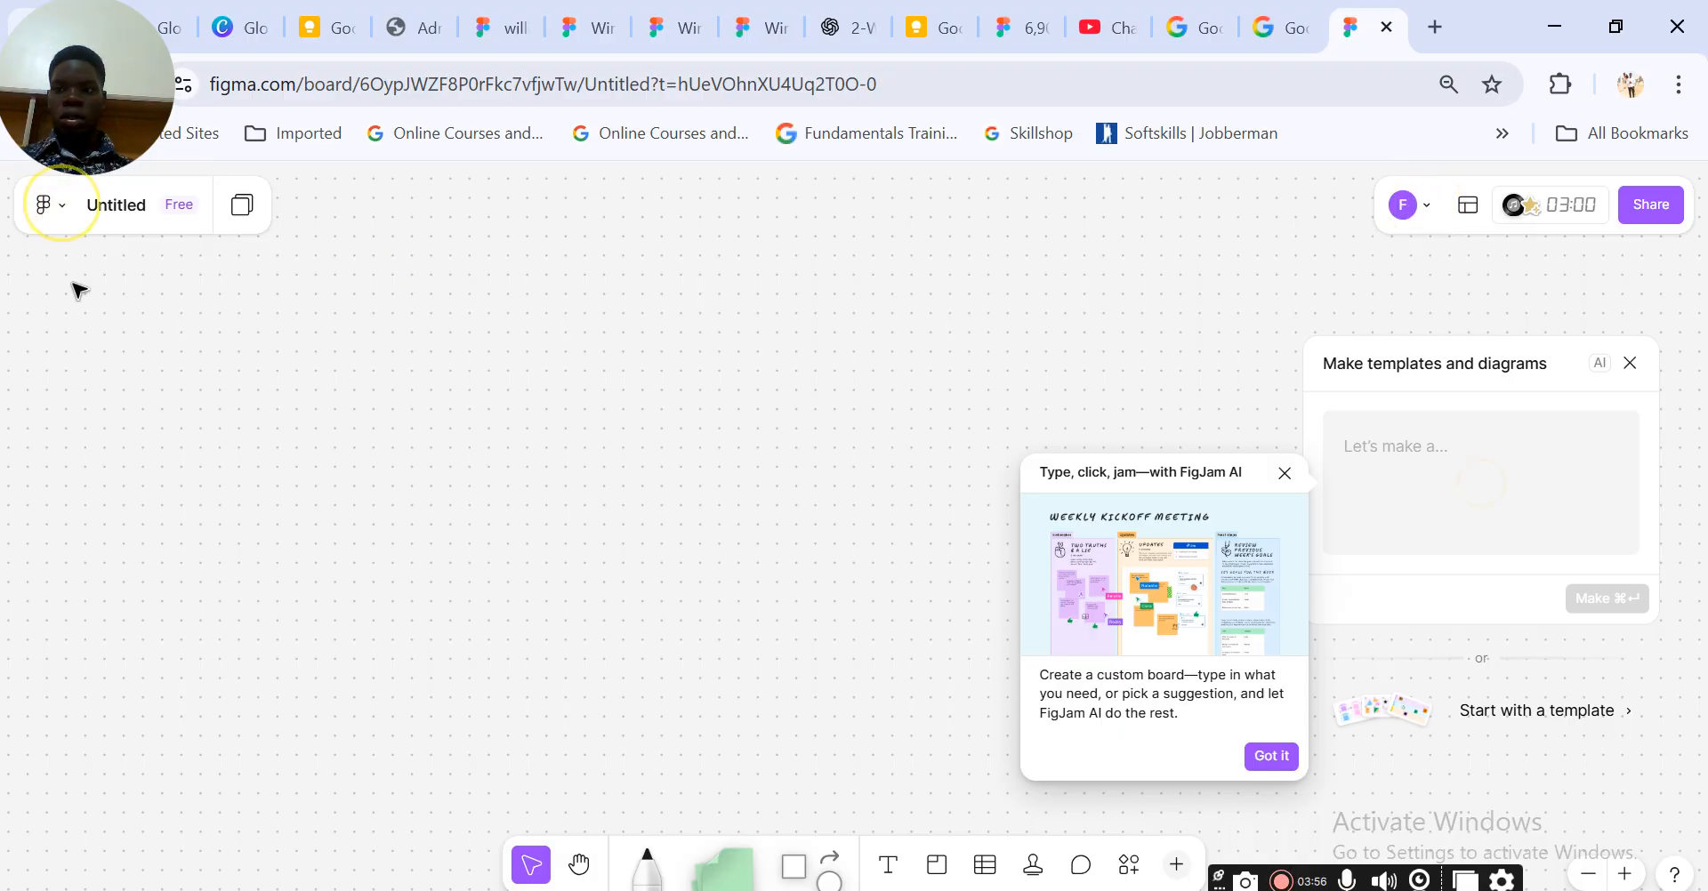
{"action": "left_click", "coordinate": [64, 218]}
{"action": "left_click", "coordinate": [111, 258]}
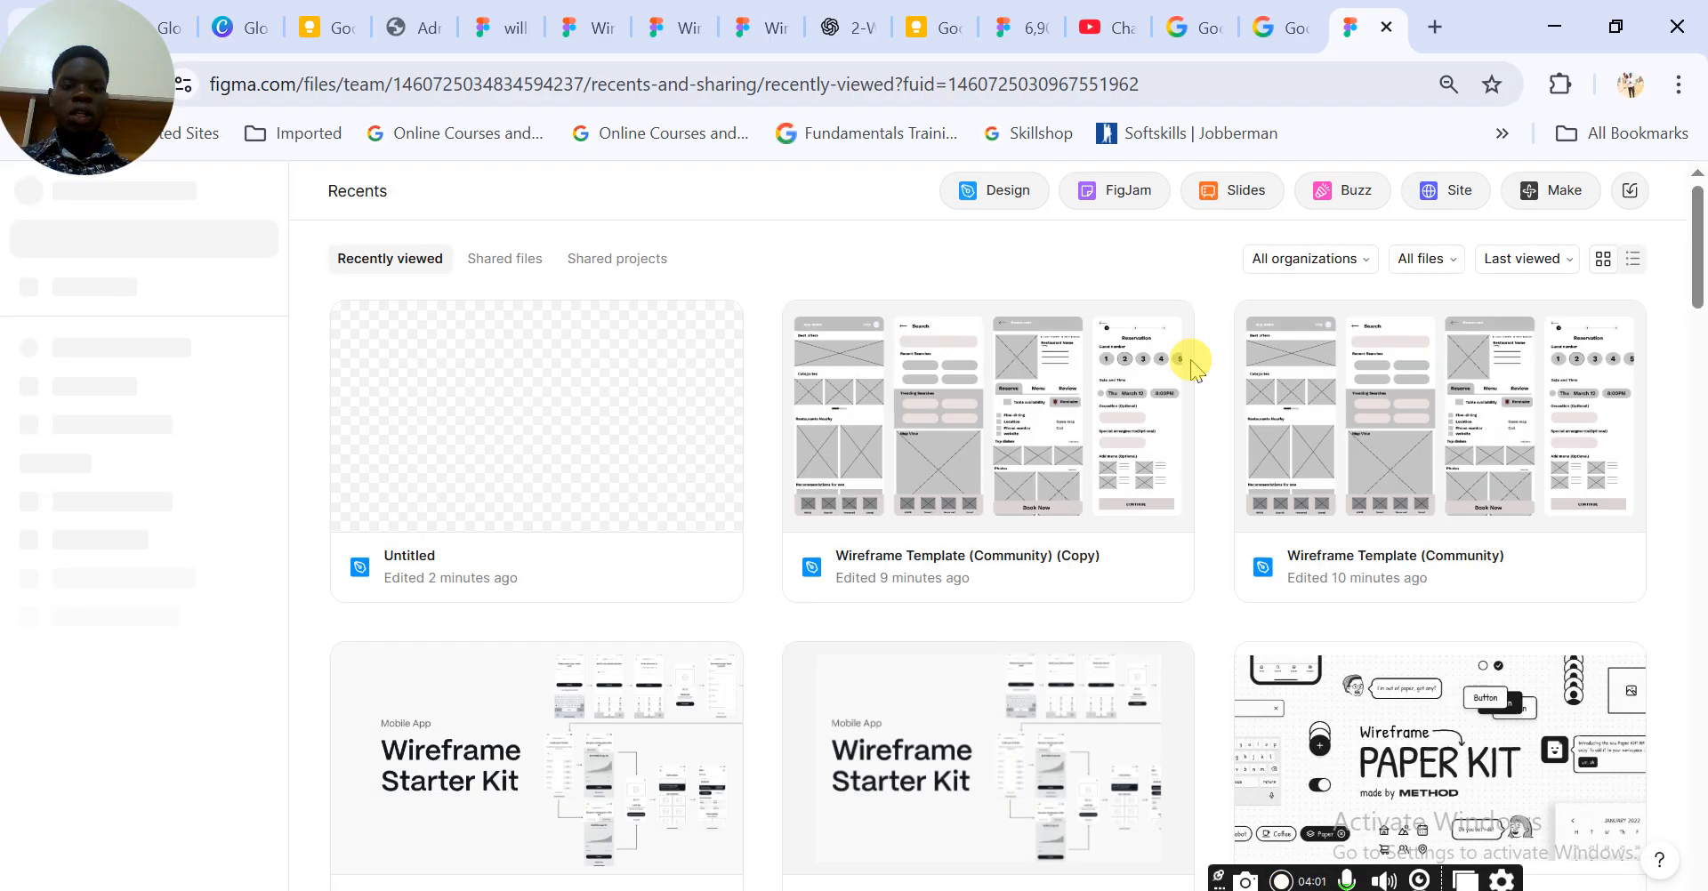
Create a new Slides file, dismissing its template picker, and return to the file browser
{"action": "left_click", "coordinate": [1218, 192]}
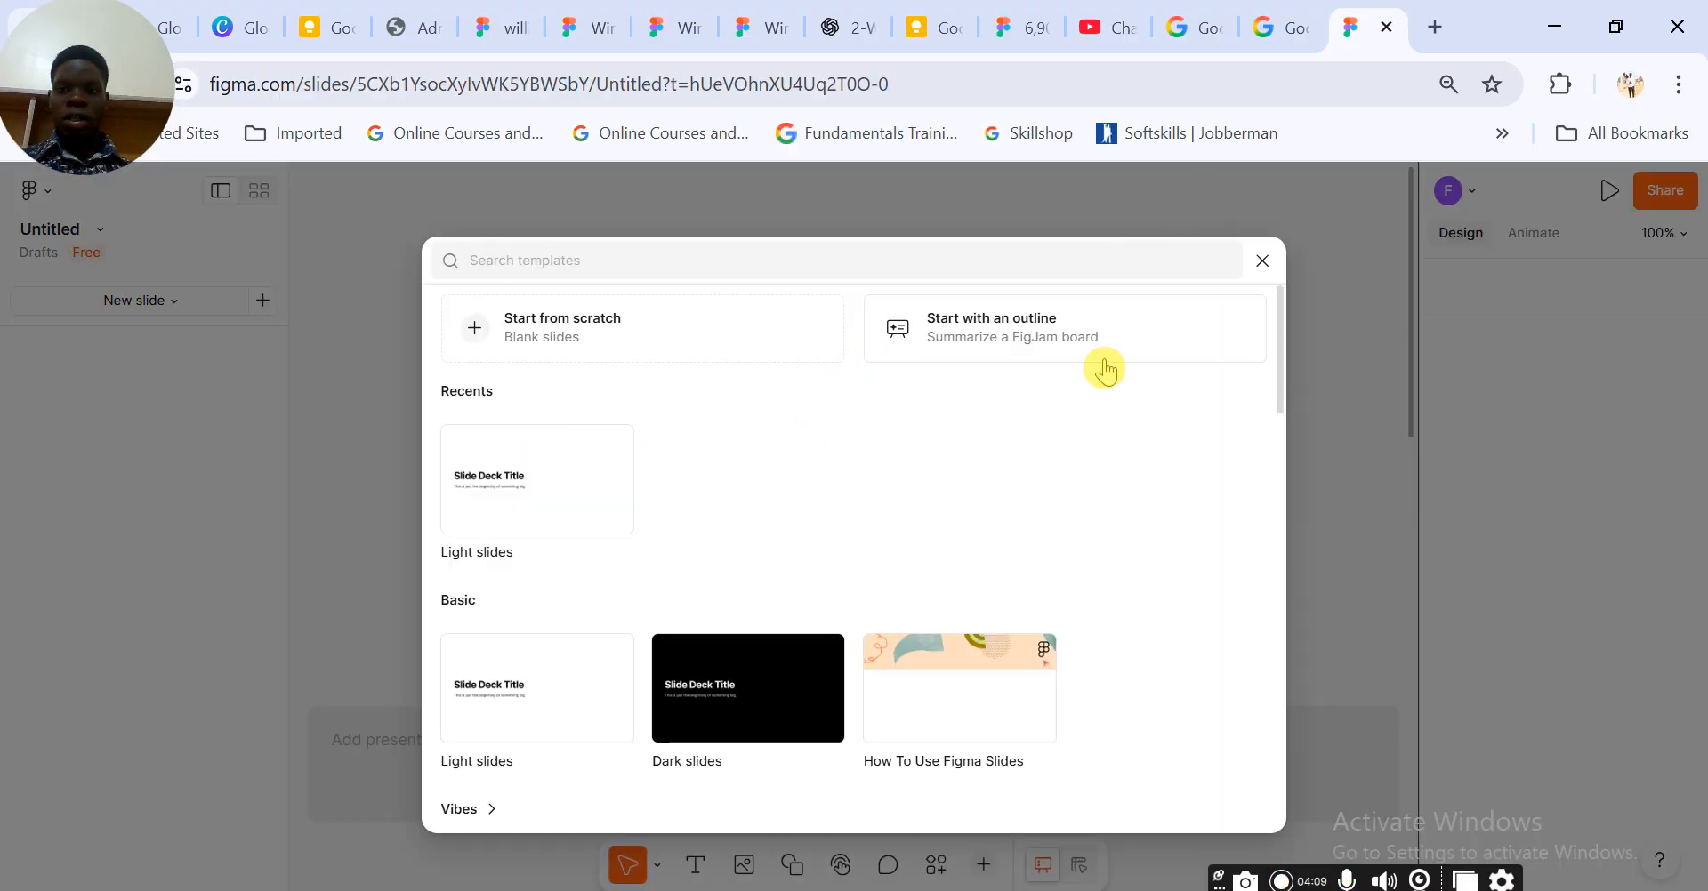
{"action": "left_click", "coordinate": [1264, 269]}
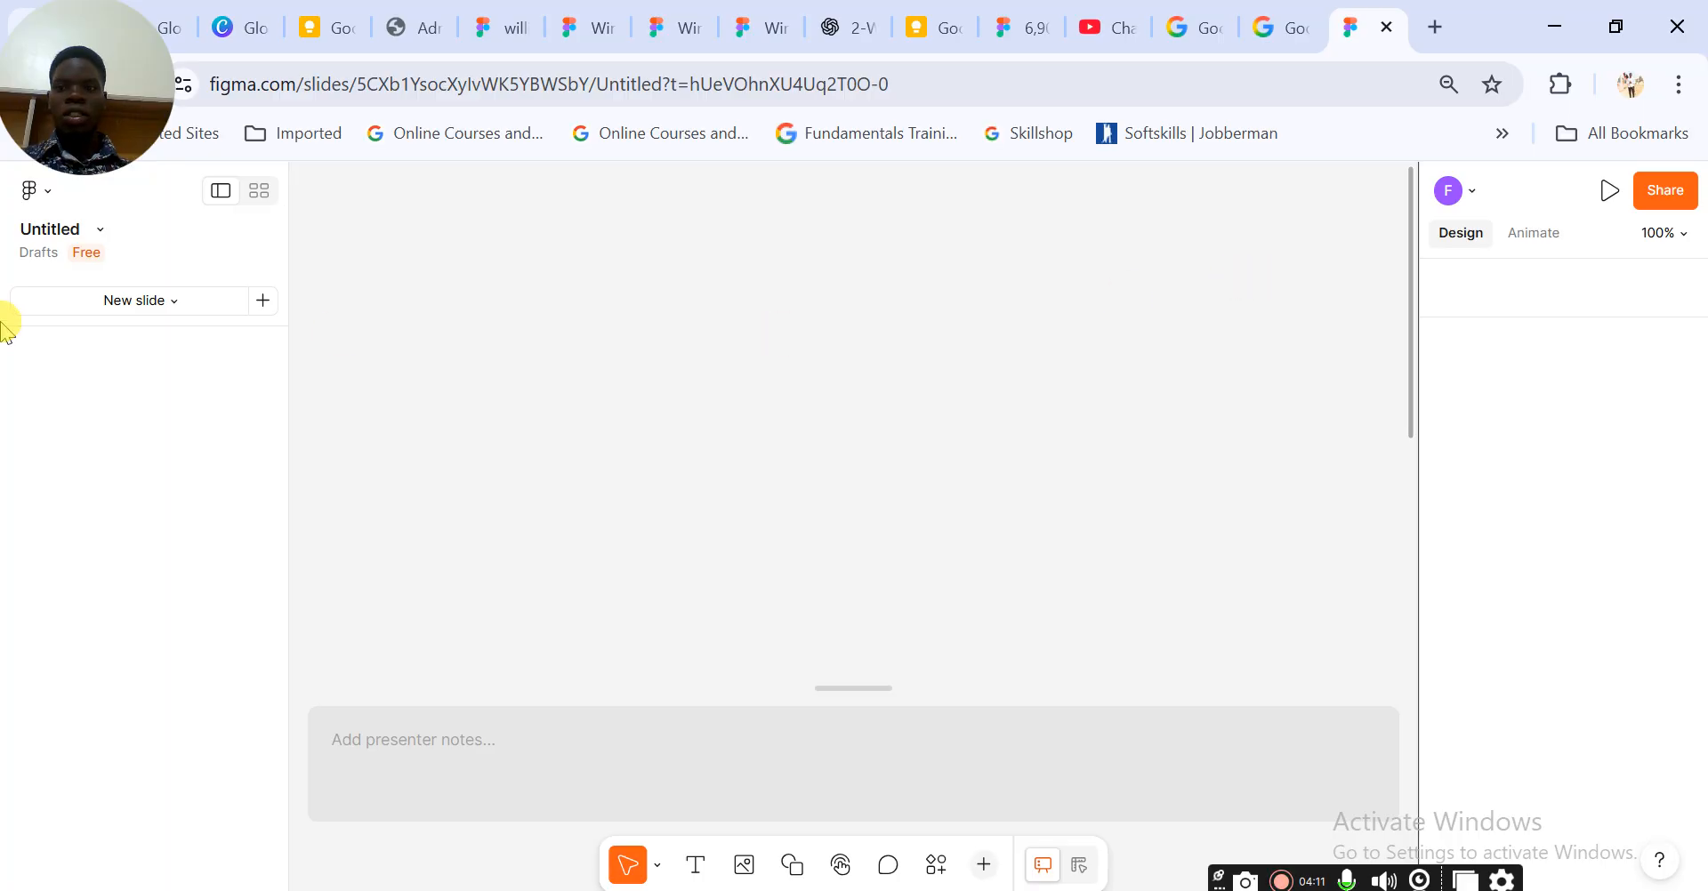
{"action": "left_click", "coordinate": [36, 191]}
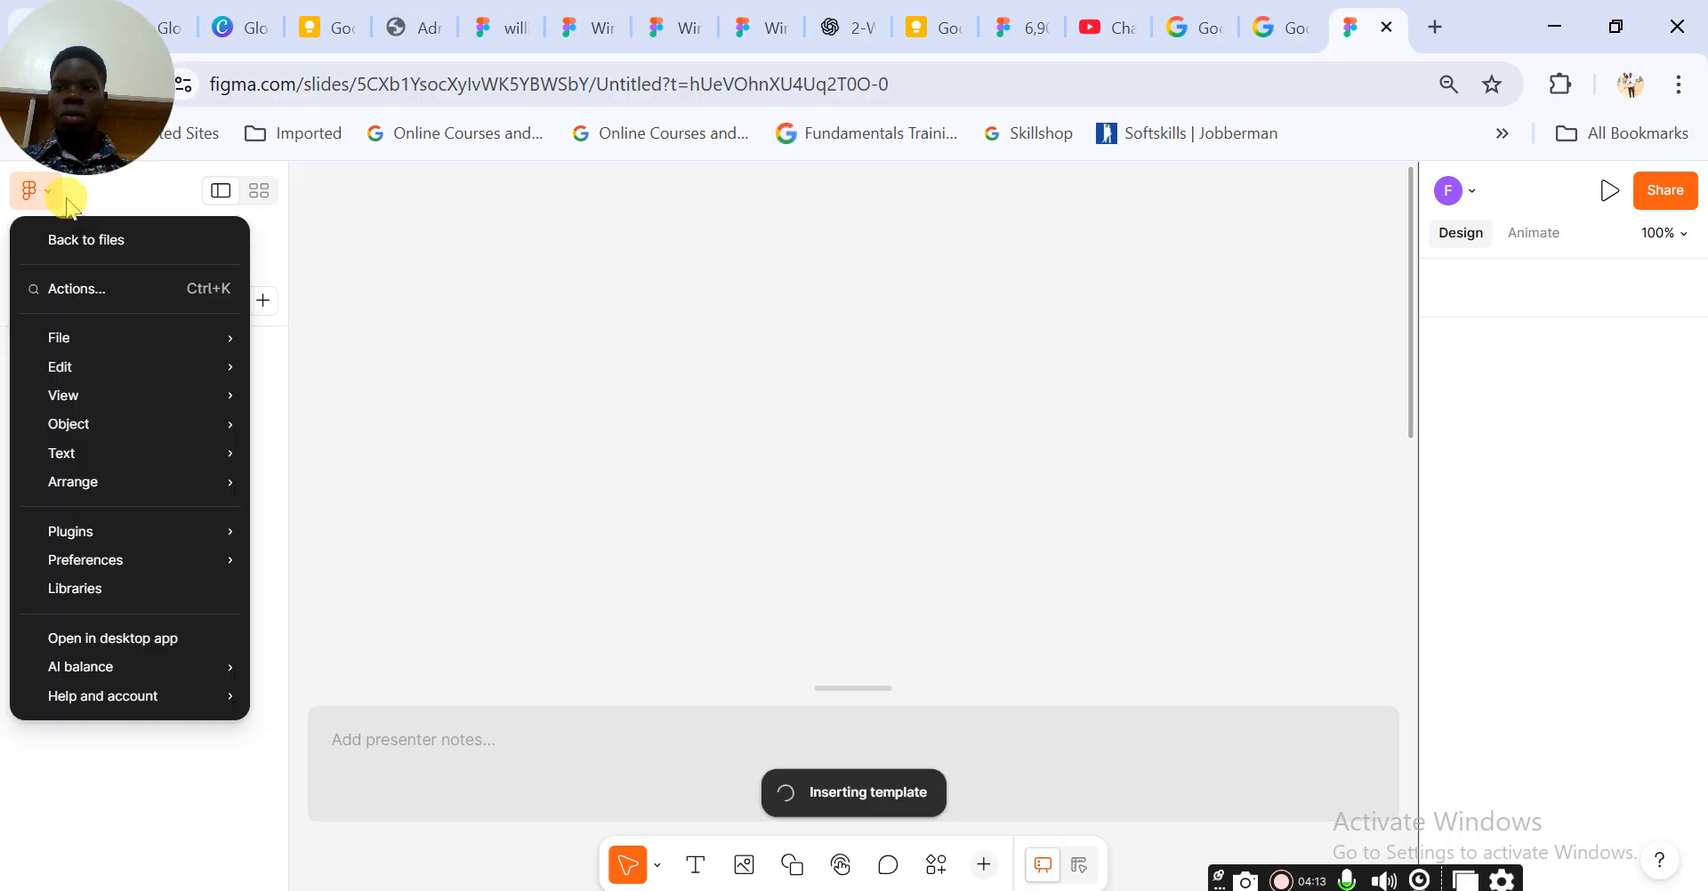
{"action": "left_click", "coordinate": [171, 239]}
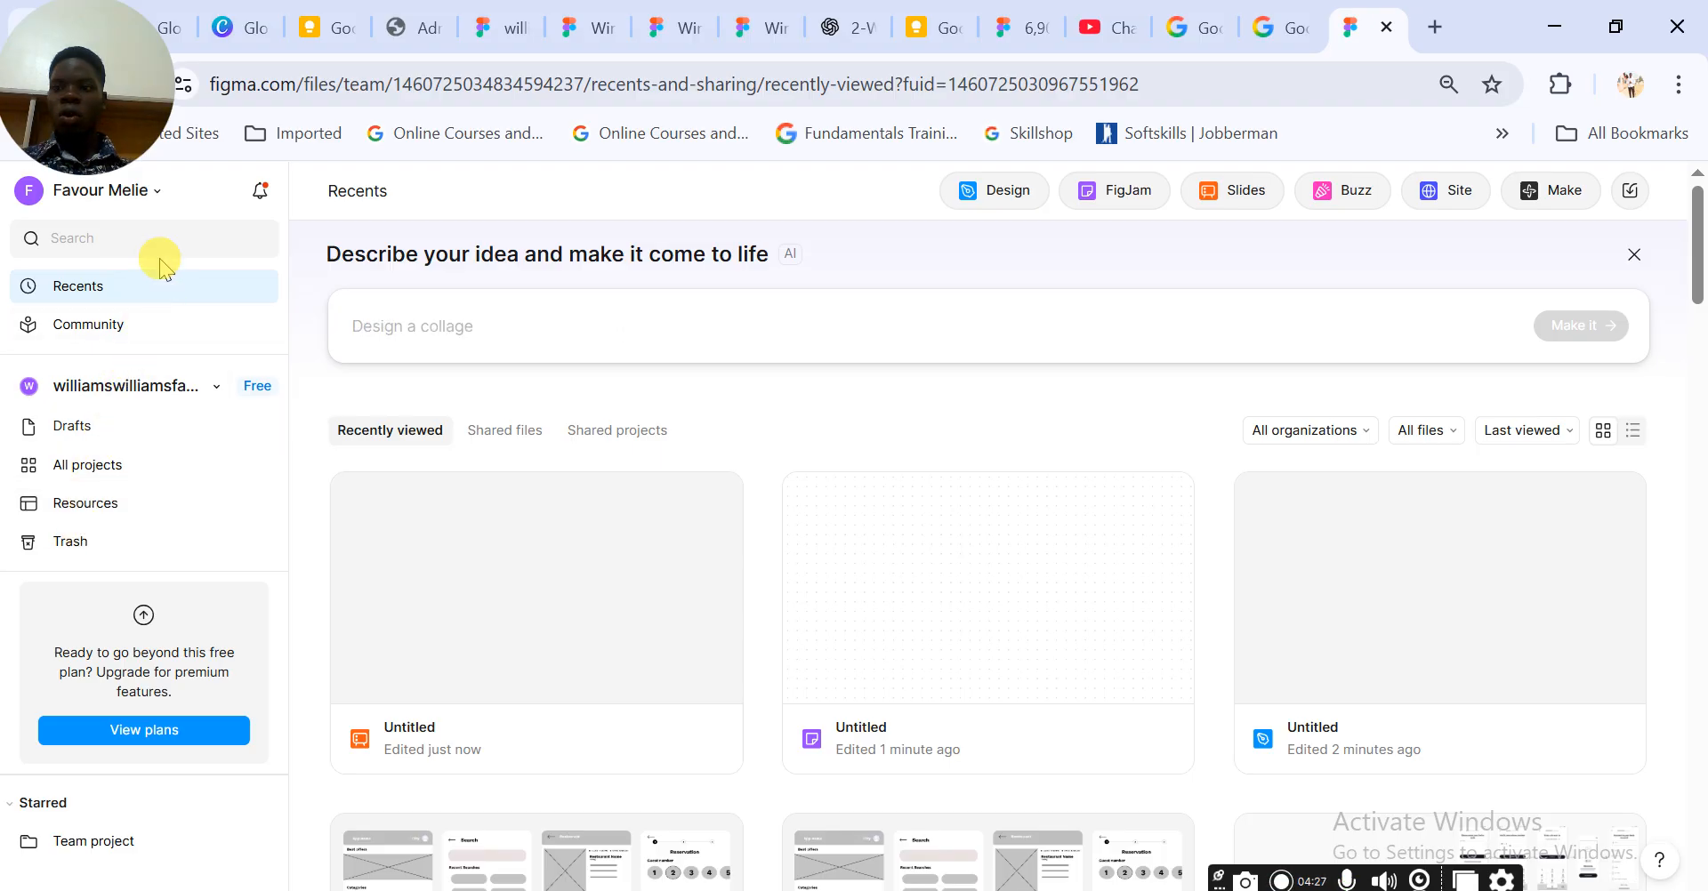
Set the interface theme to Light from the account options
{"action": "left_click", "coordinate": [156, 192]}
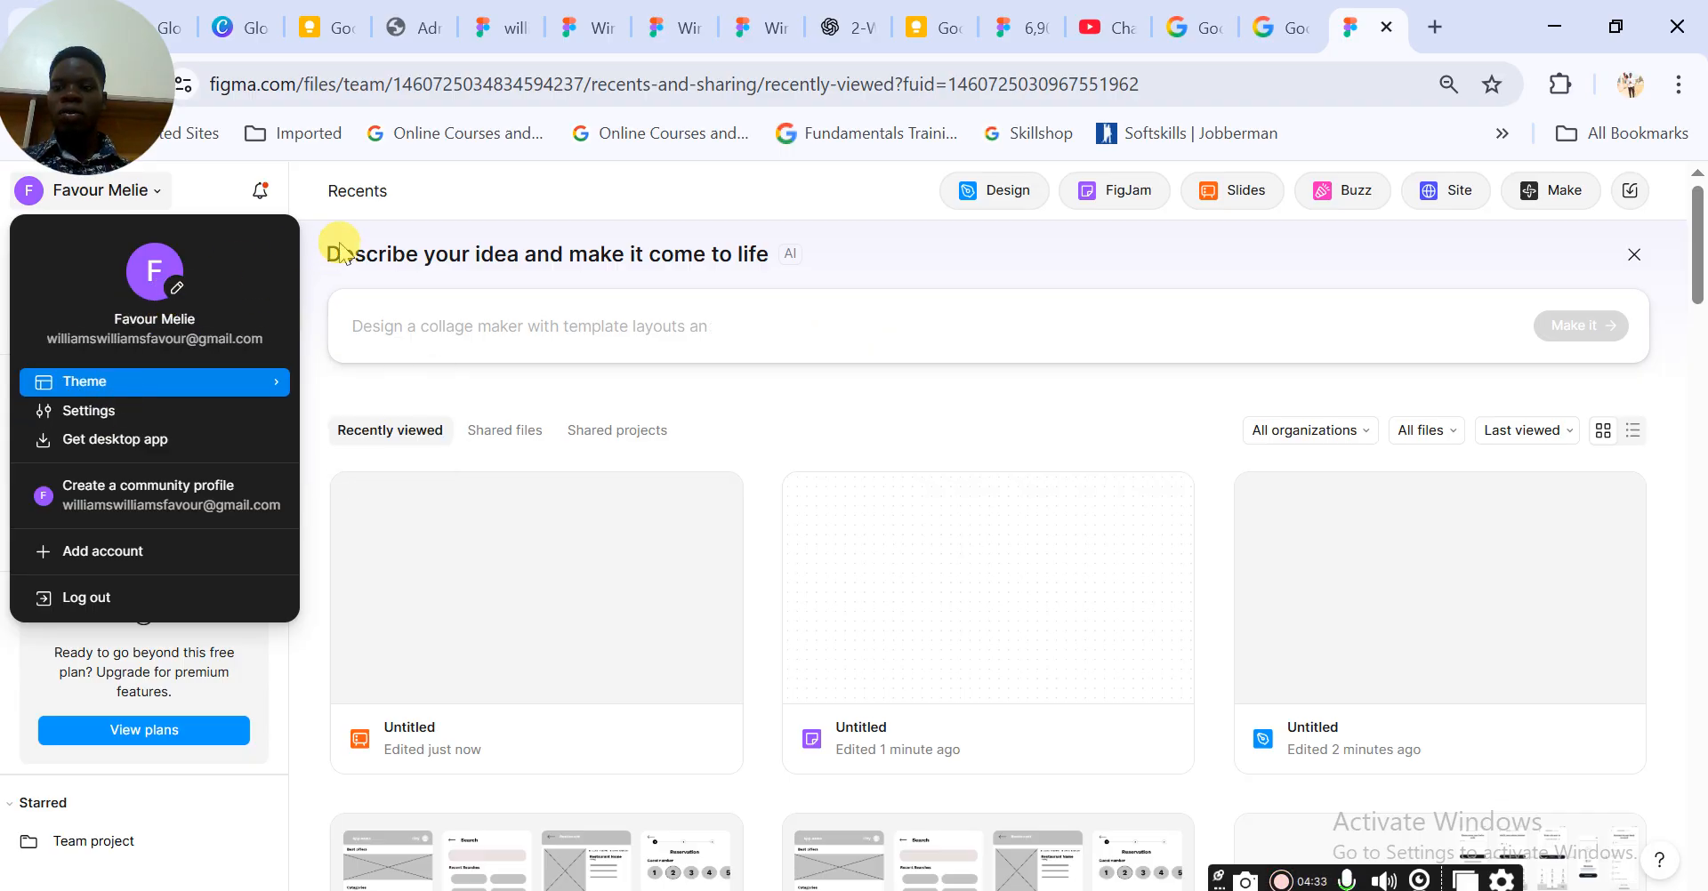
{"action": "left_click", "coordinate": [468, 191]}
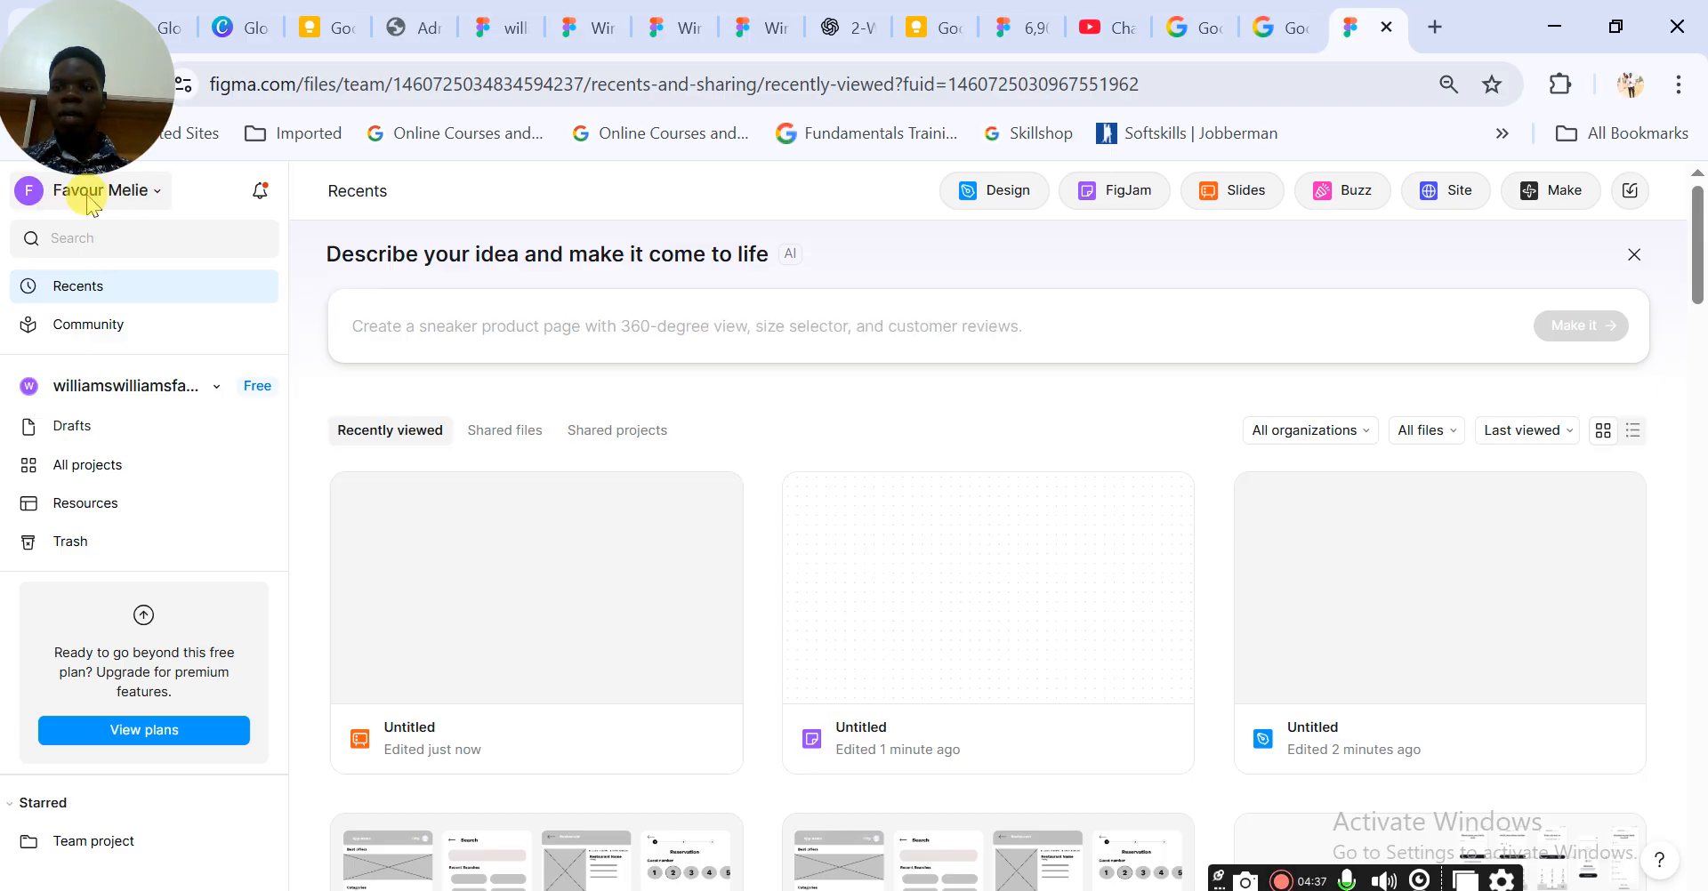
{"action": "left_click", "coordinate": [152, 191]}
{"action": "mouse_move", "coordinate": [89, 378]}
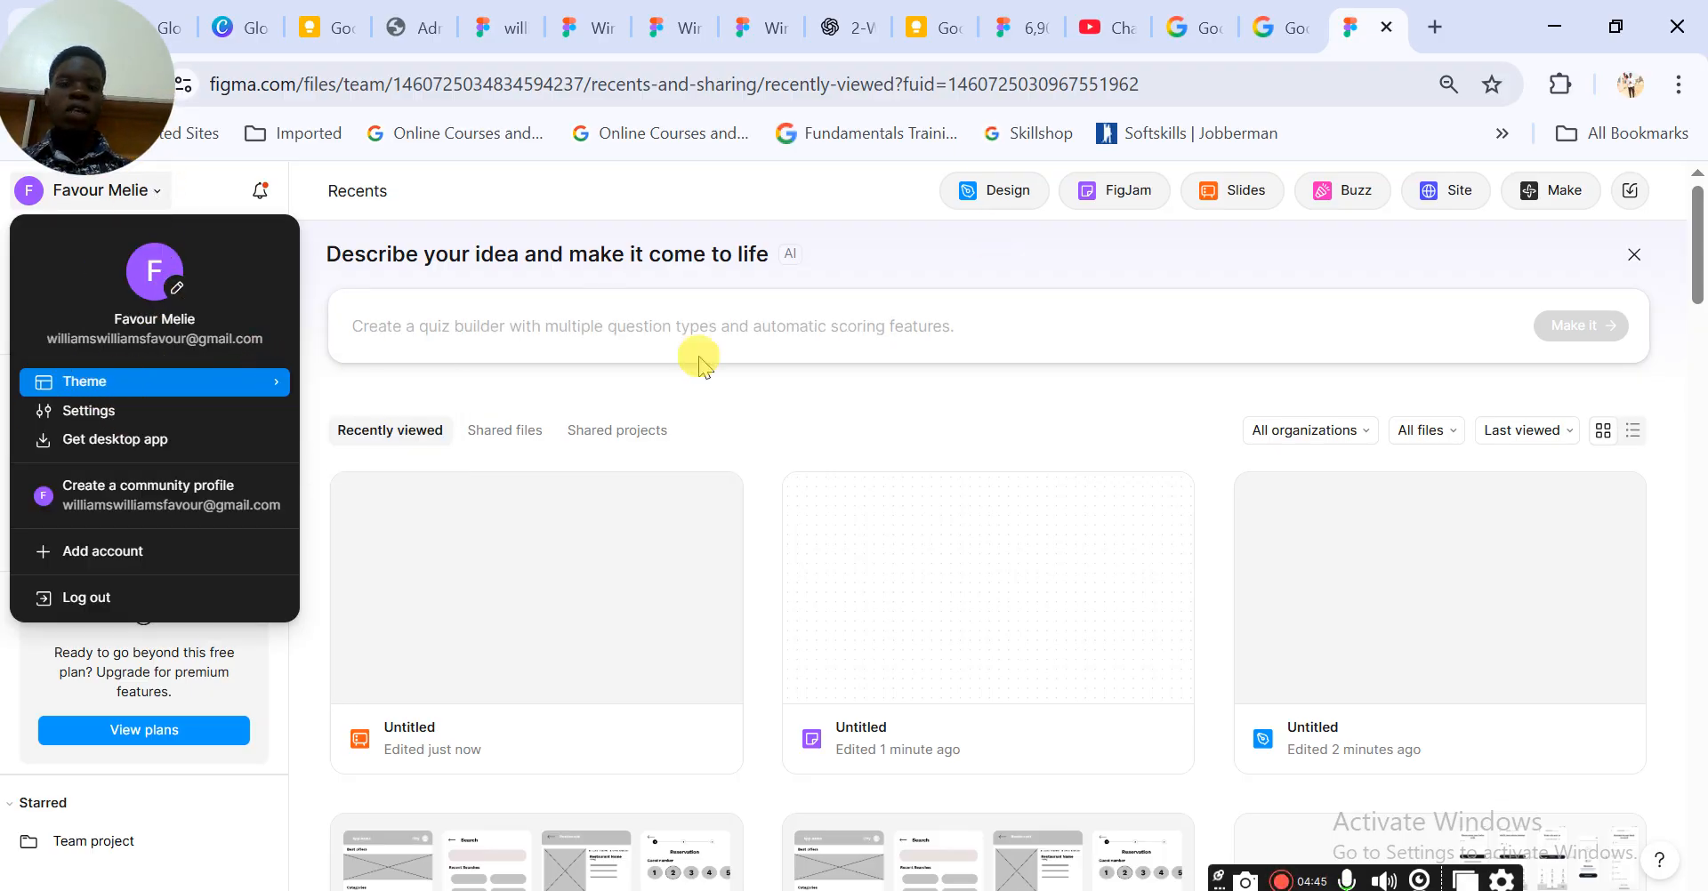
{"action": "mouse_move", "coordinate": [270, 390]}
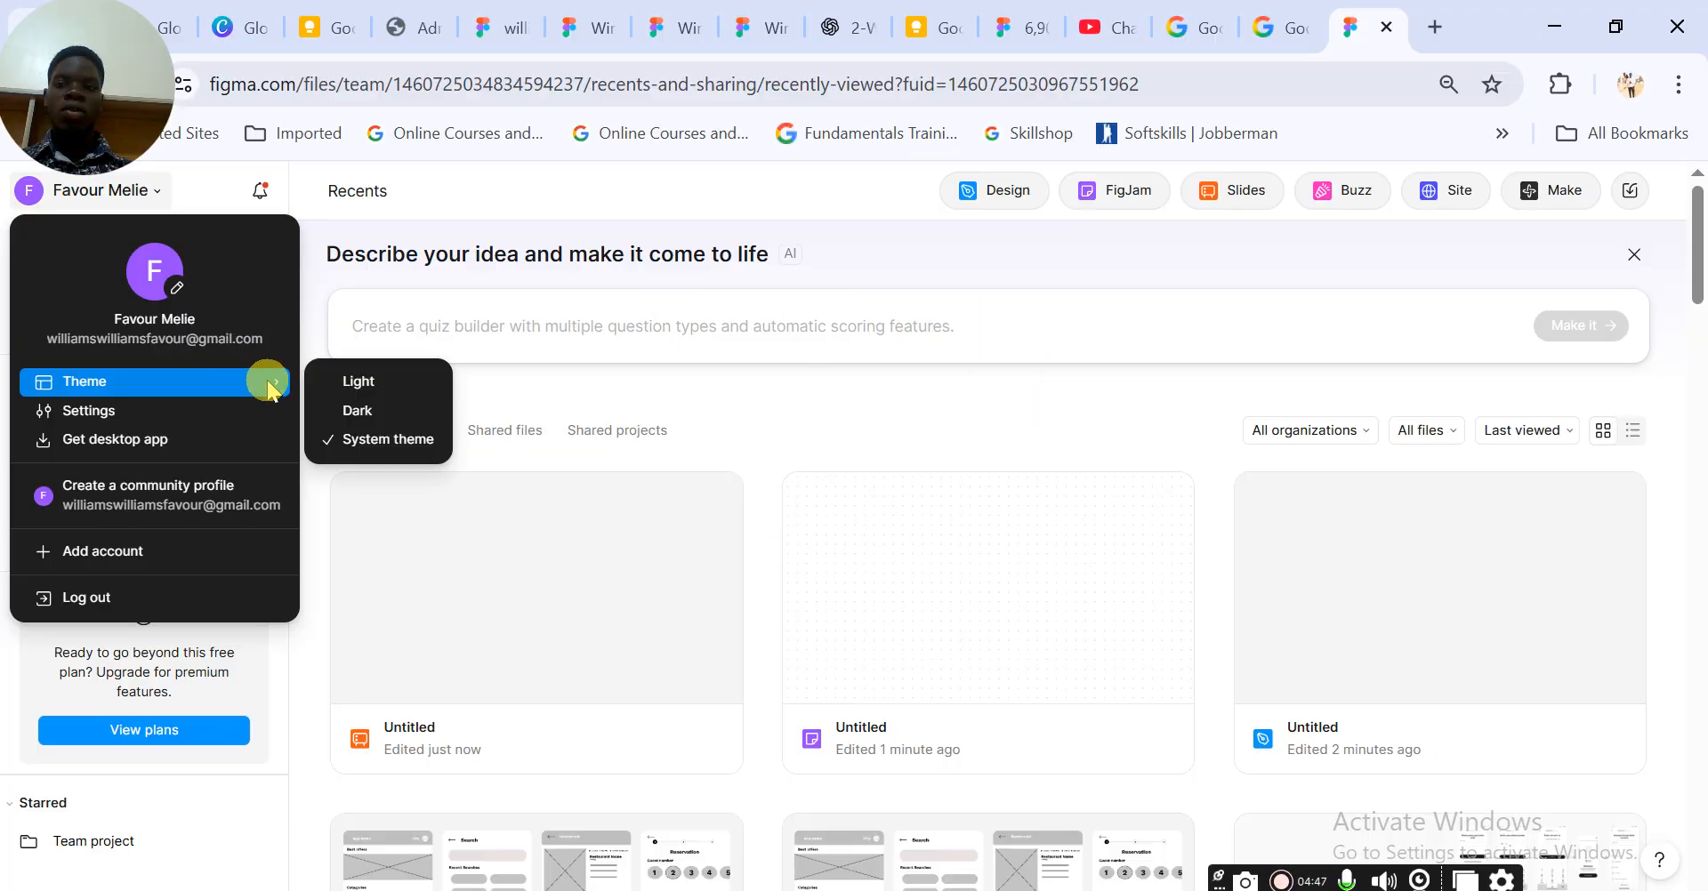
{"action": "left_click", "coordinate": [356, 381]}
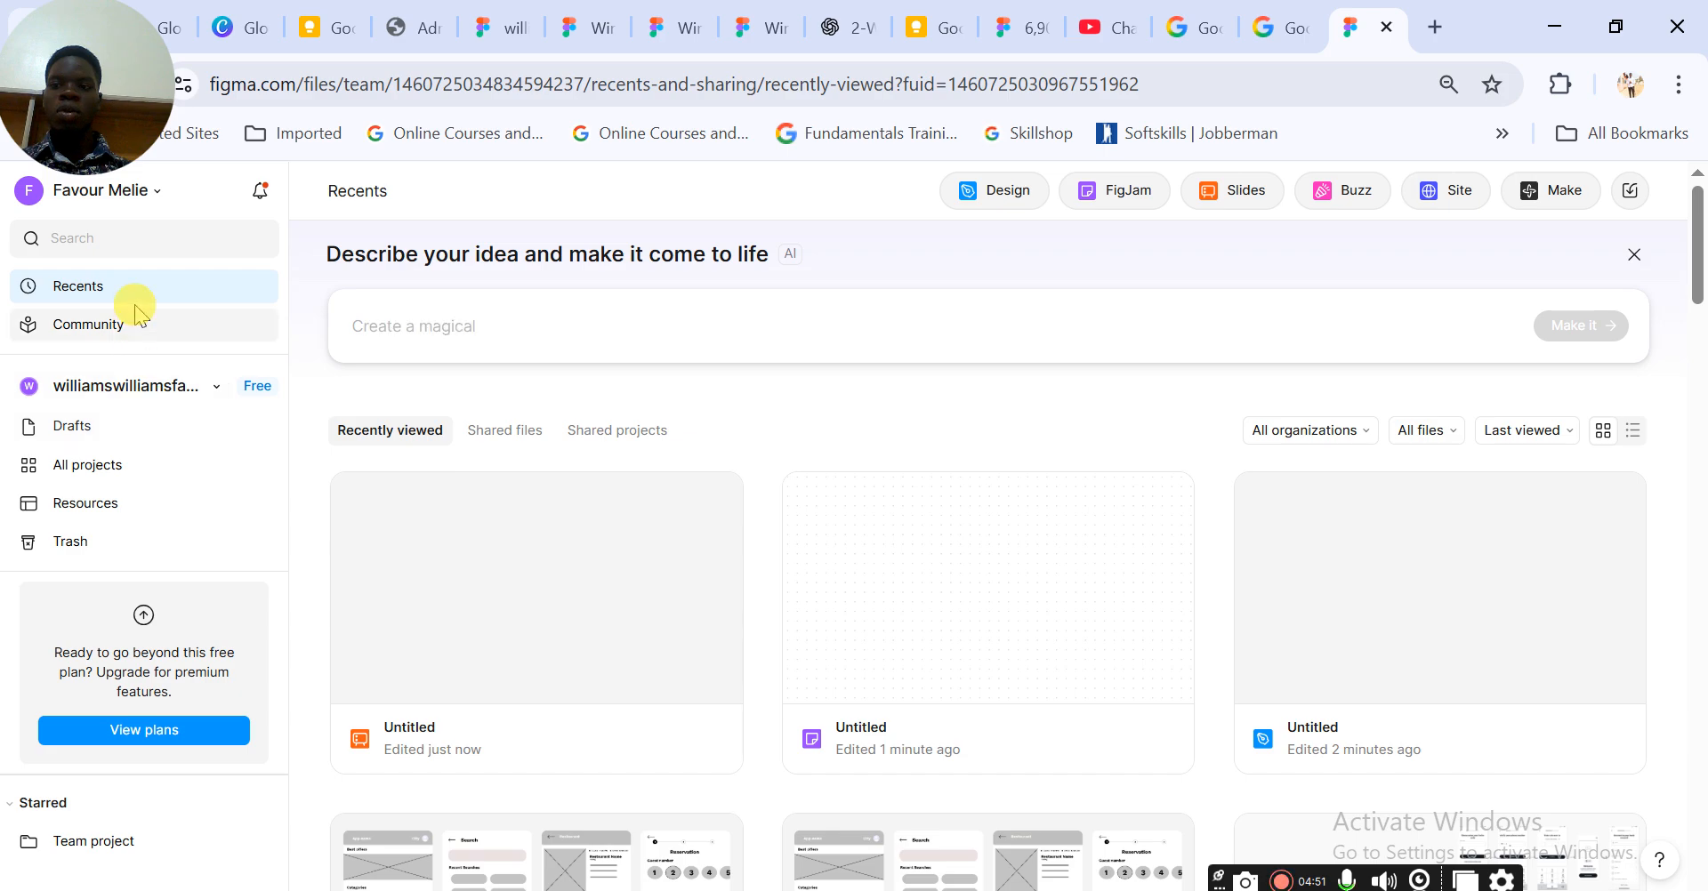
Switch the interface theme to Dark
{"action": "left_click", "coordinate": [169, 198]}
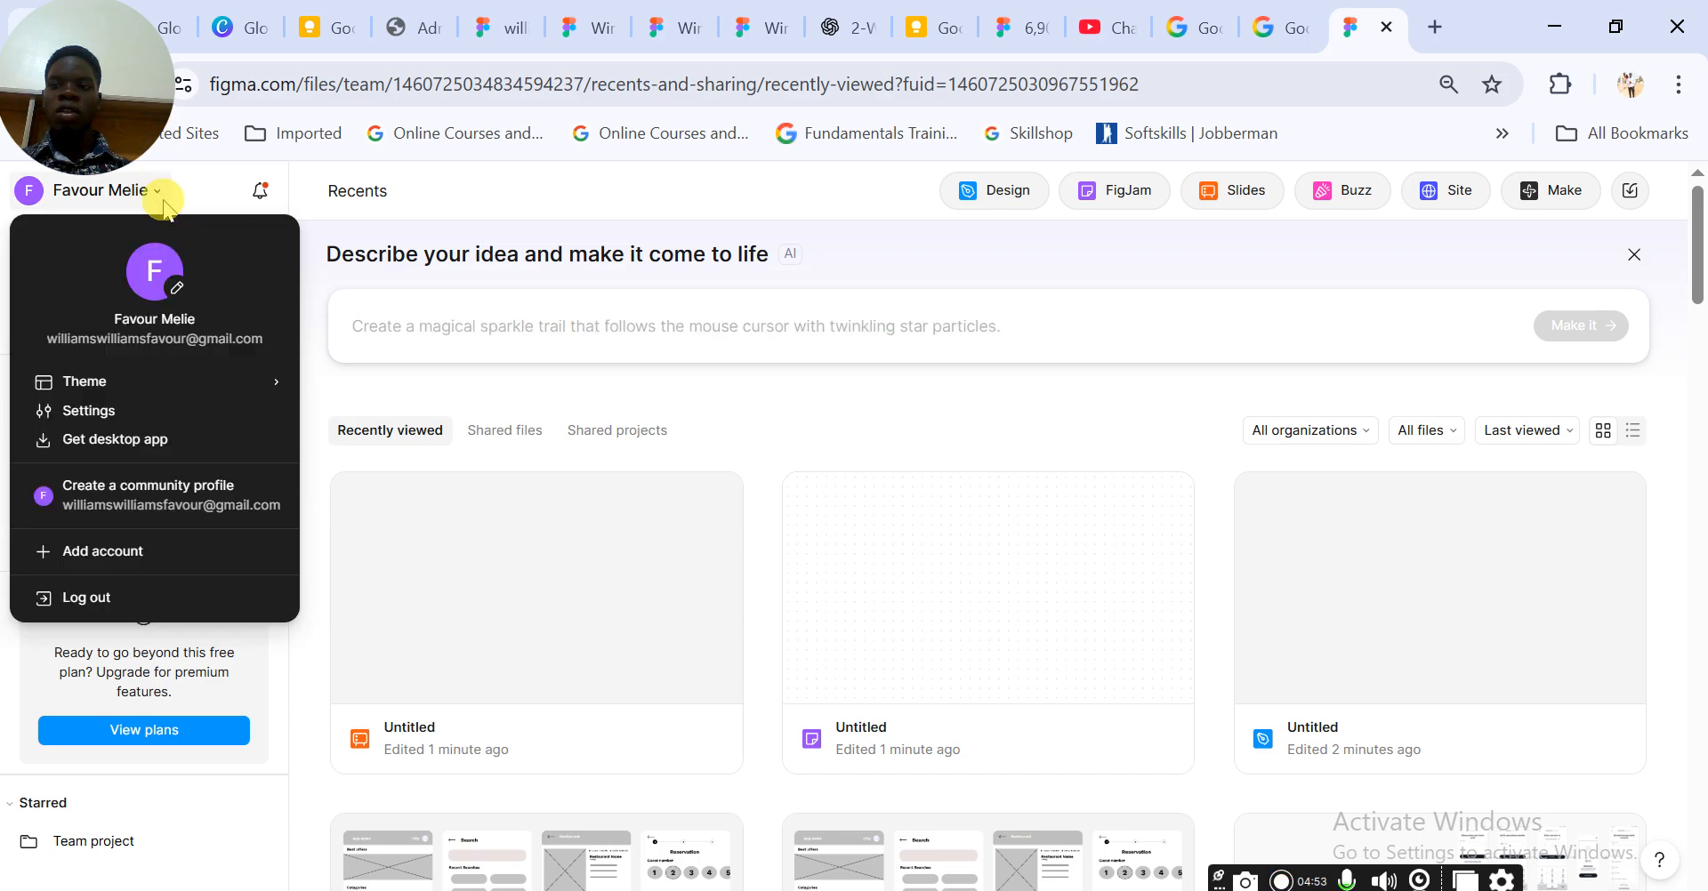
{"action": "mouse_move", "coordinate": [251, 386]}
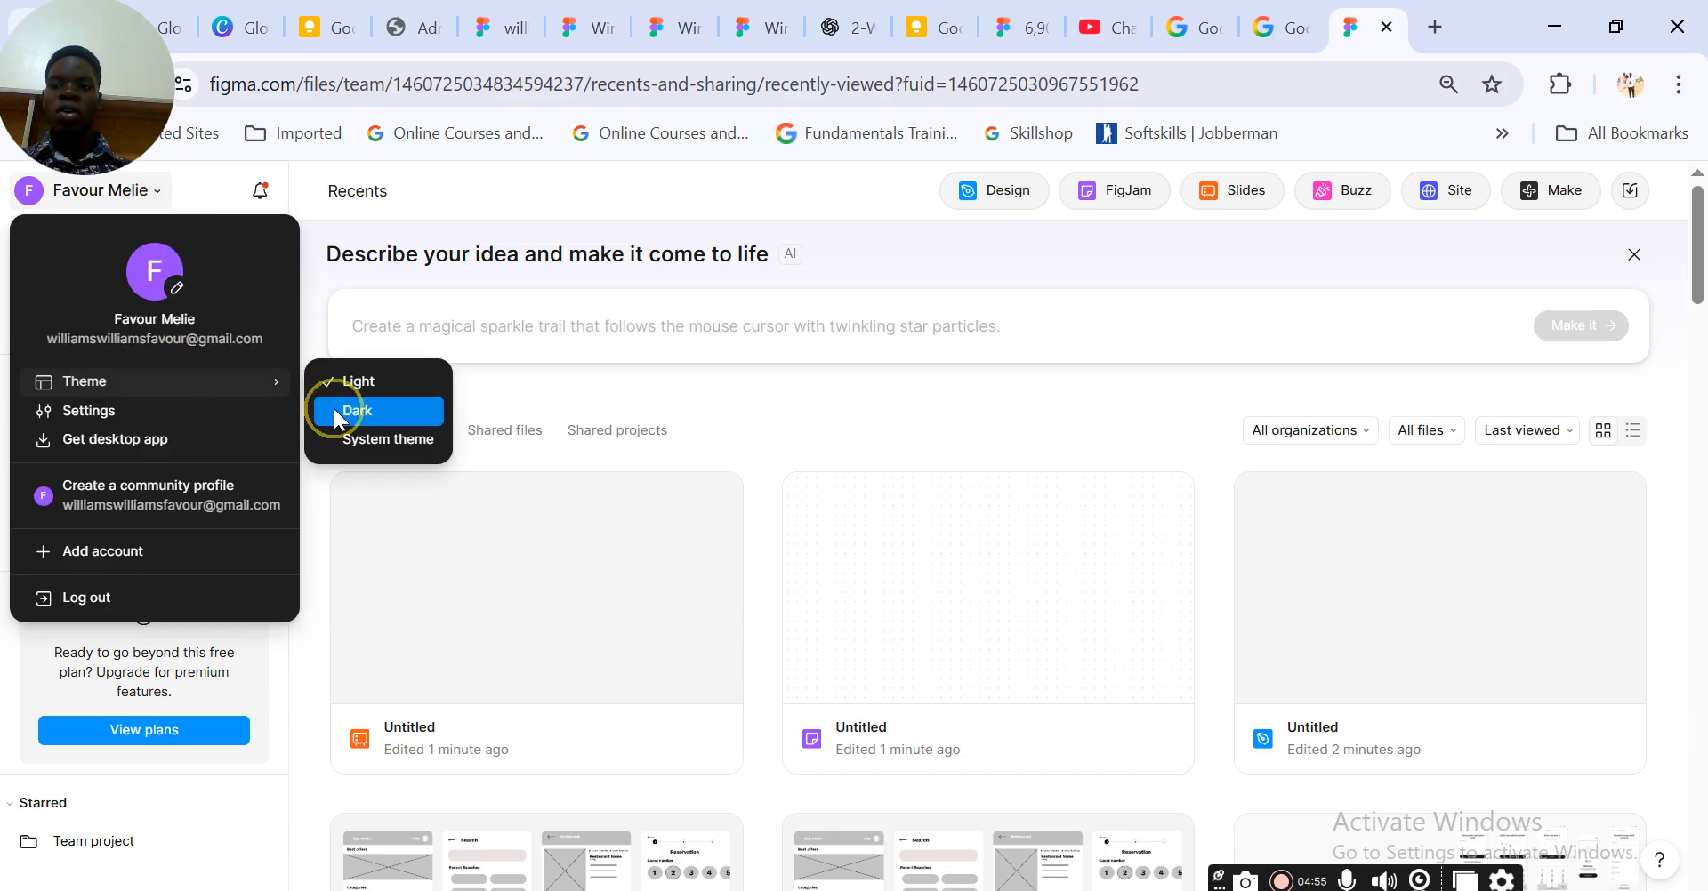
{"action": "left_click", "coordinate": [333, 410]}
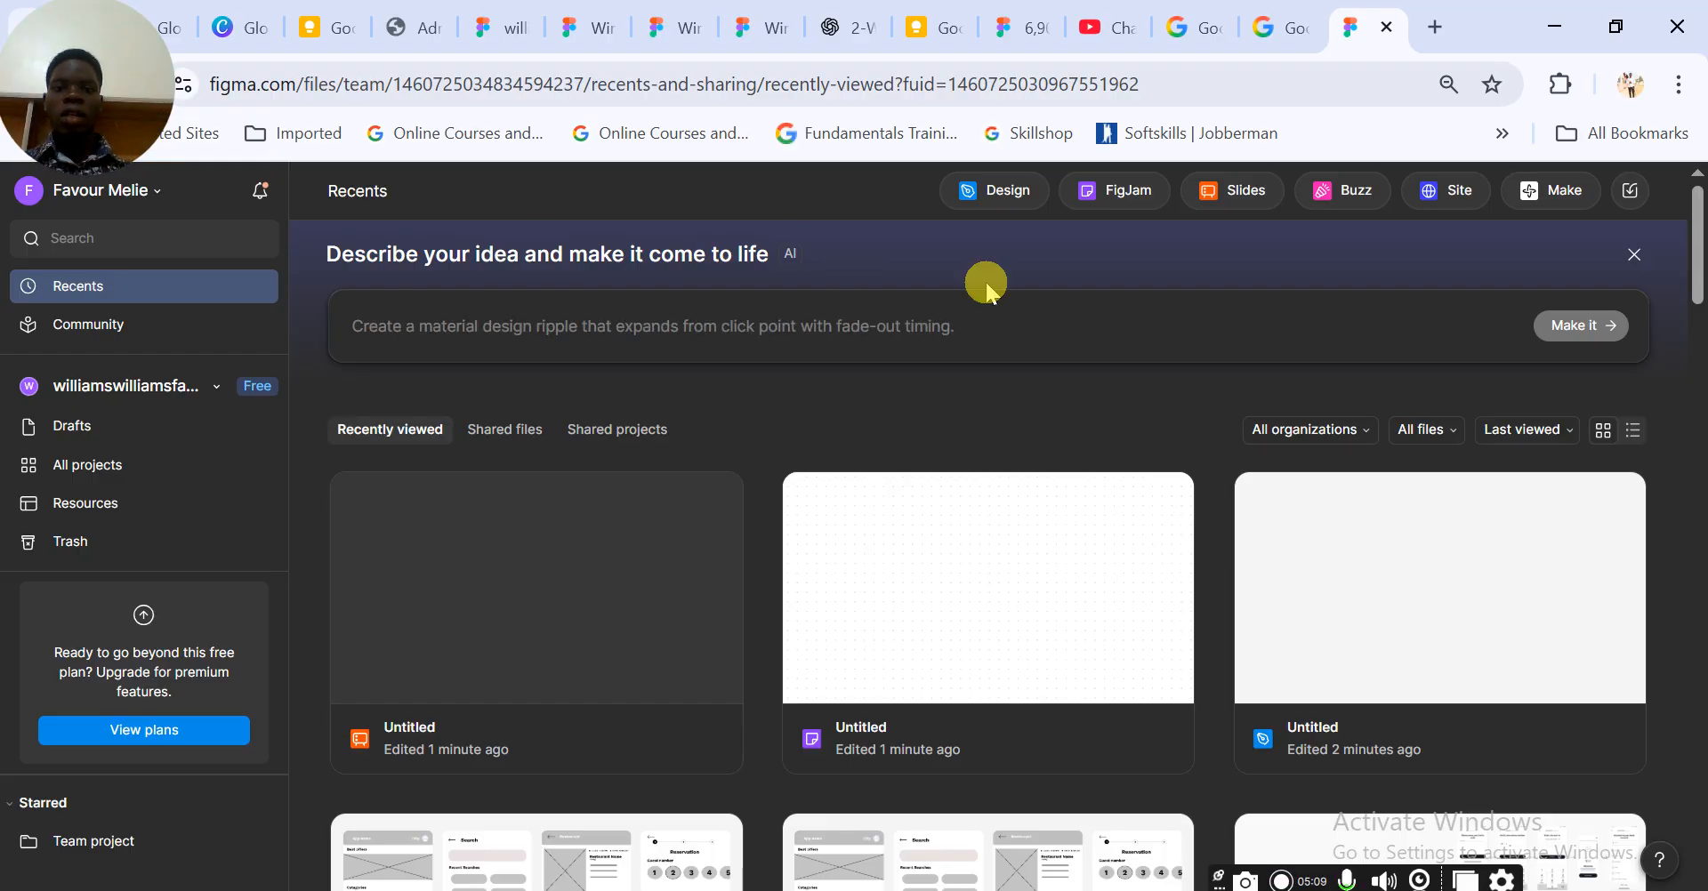
{"action": "left_click", "coordinate": [1353, 297]}
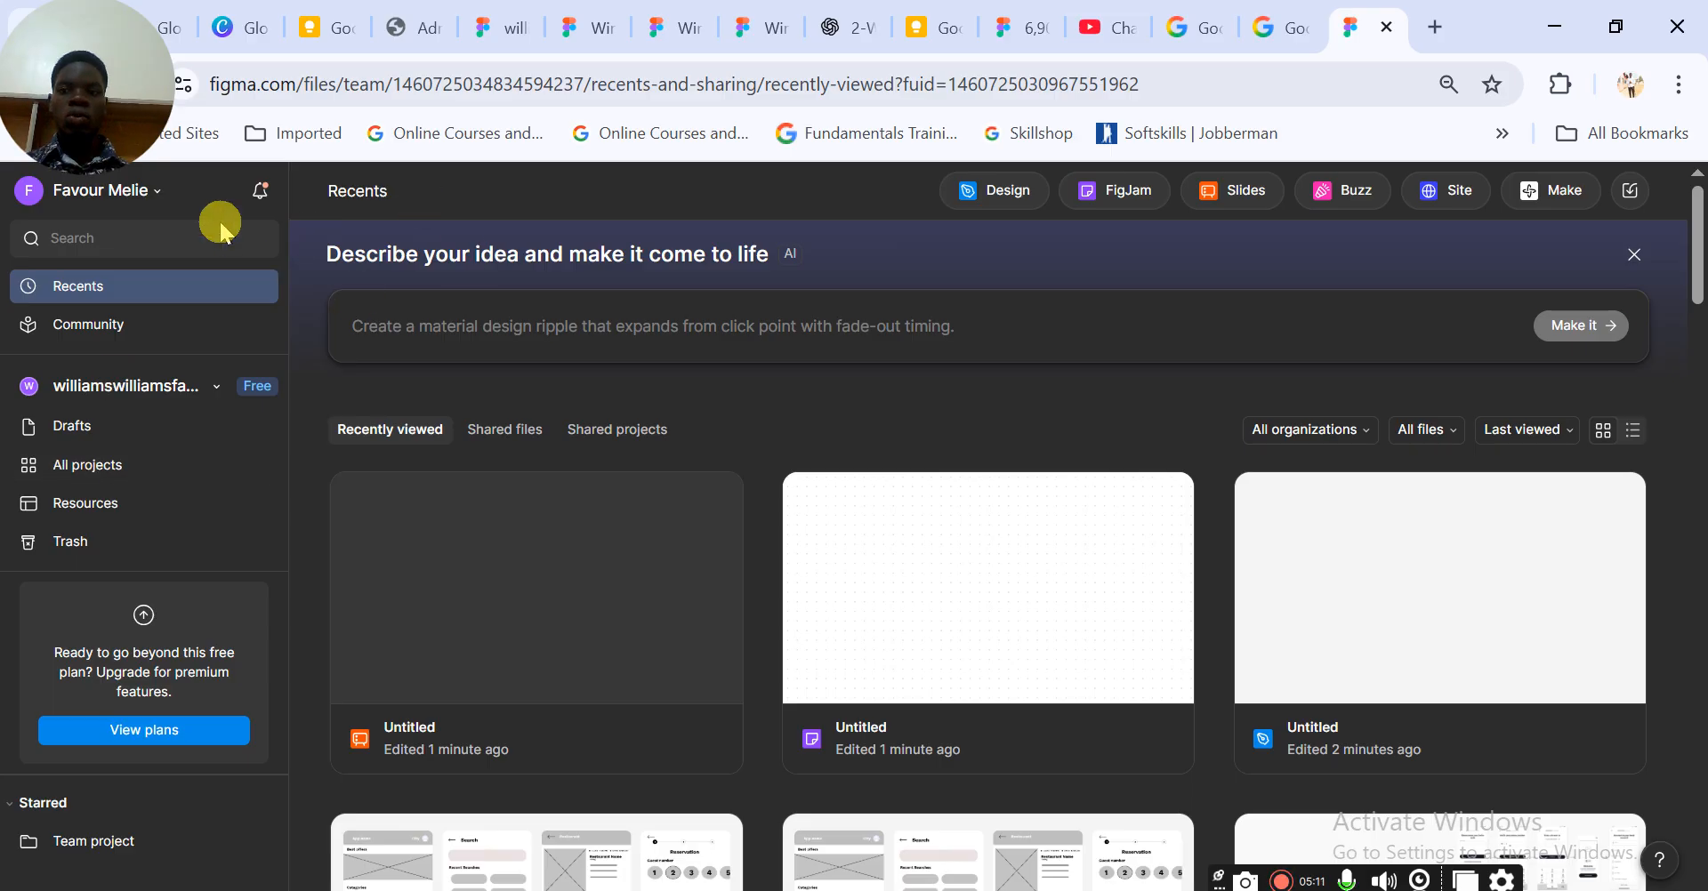
Change the interface theme back to Light
{"action": "left_click", "coordinate": [158, 194]}
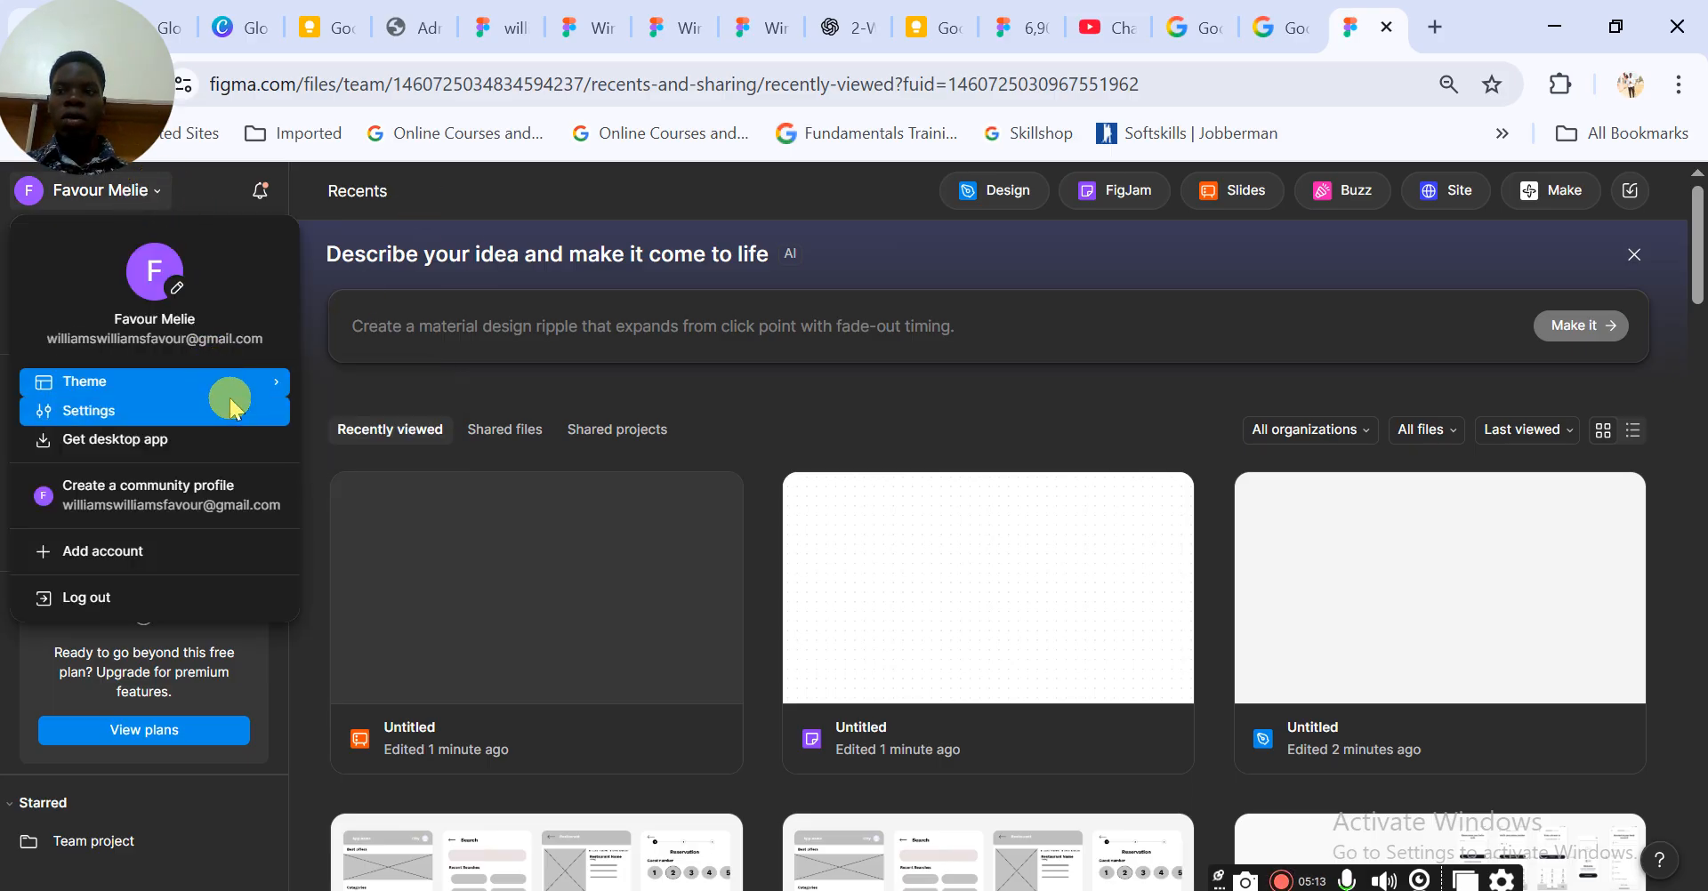
{"action": "mouse_move", "coordinate": [231, 383]}
{"action": "left_click", "coordinate": [343, 383]}
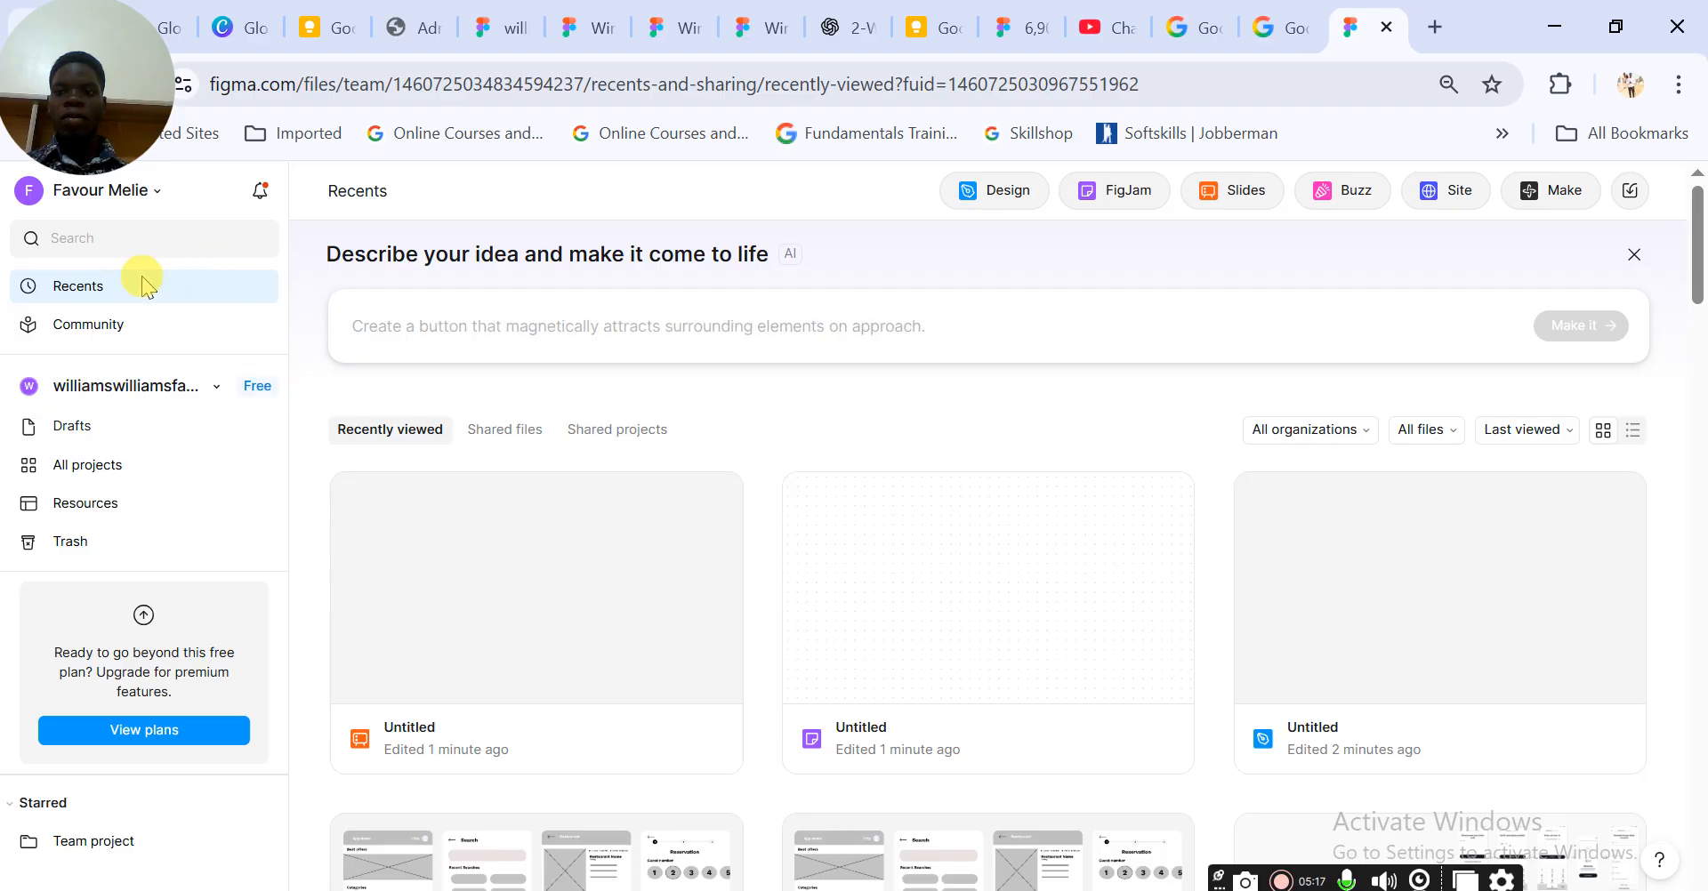
Set the theme to Dark again and look over the recently viewed files
{"action": "left_click", "coordinate": [157, 191]}
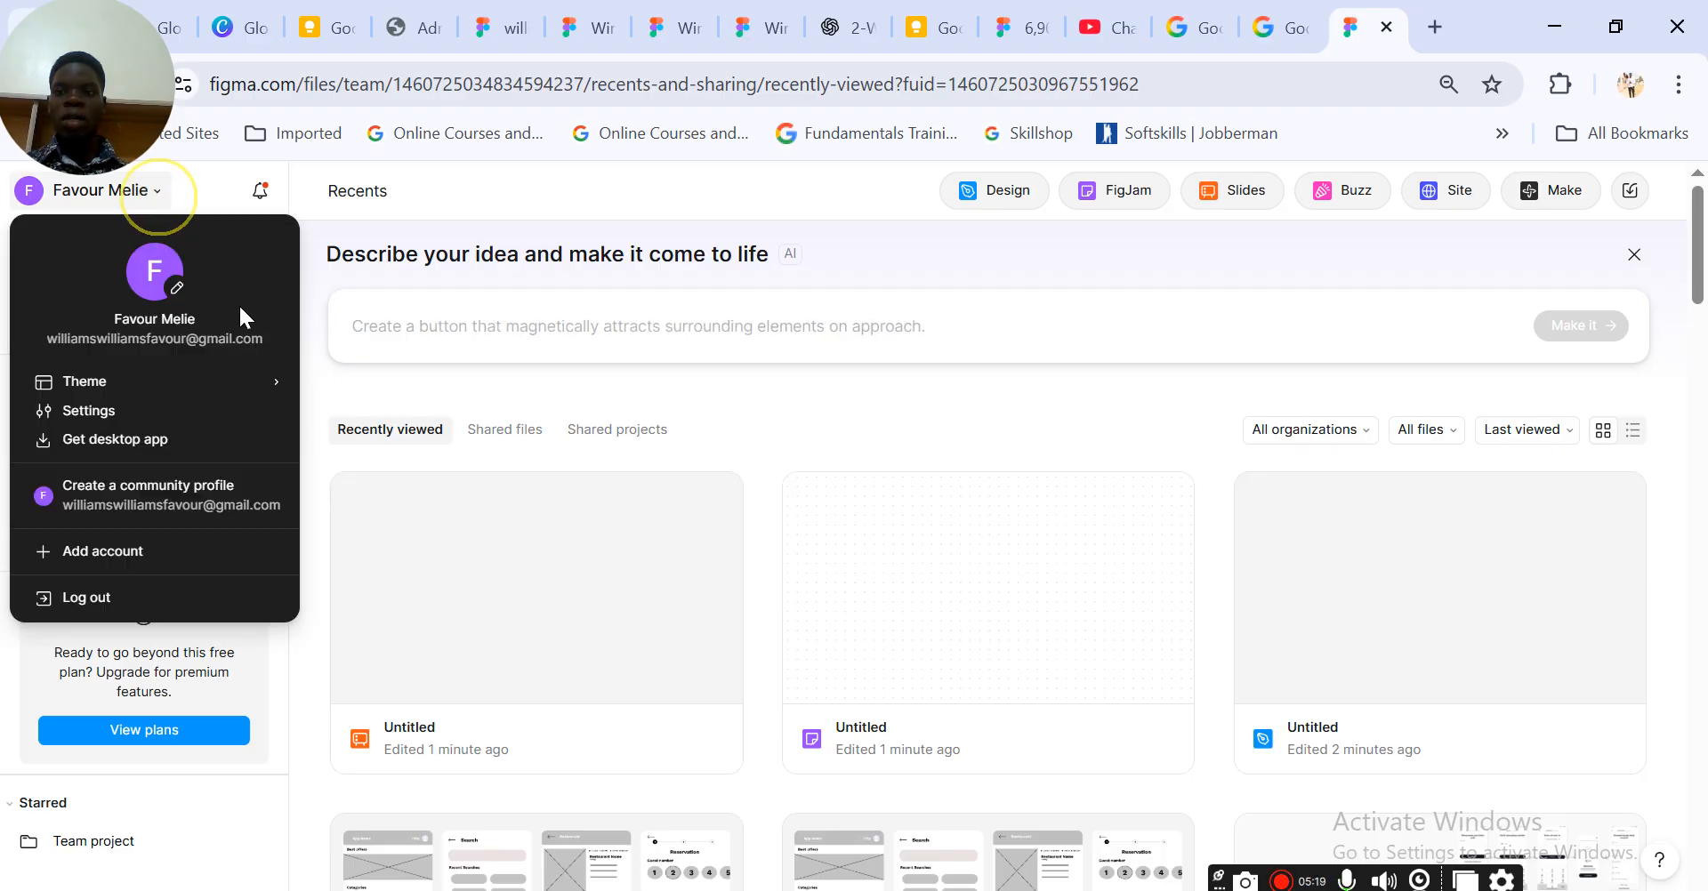
{"action": "mouse_move", "coordinate": [267, 383]}
{"action": "left_click", "coordinate": [379, 414]}
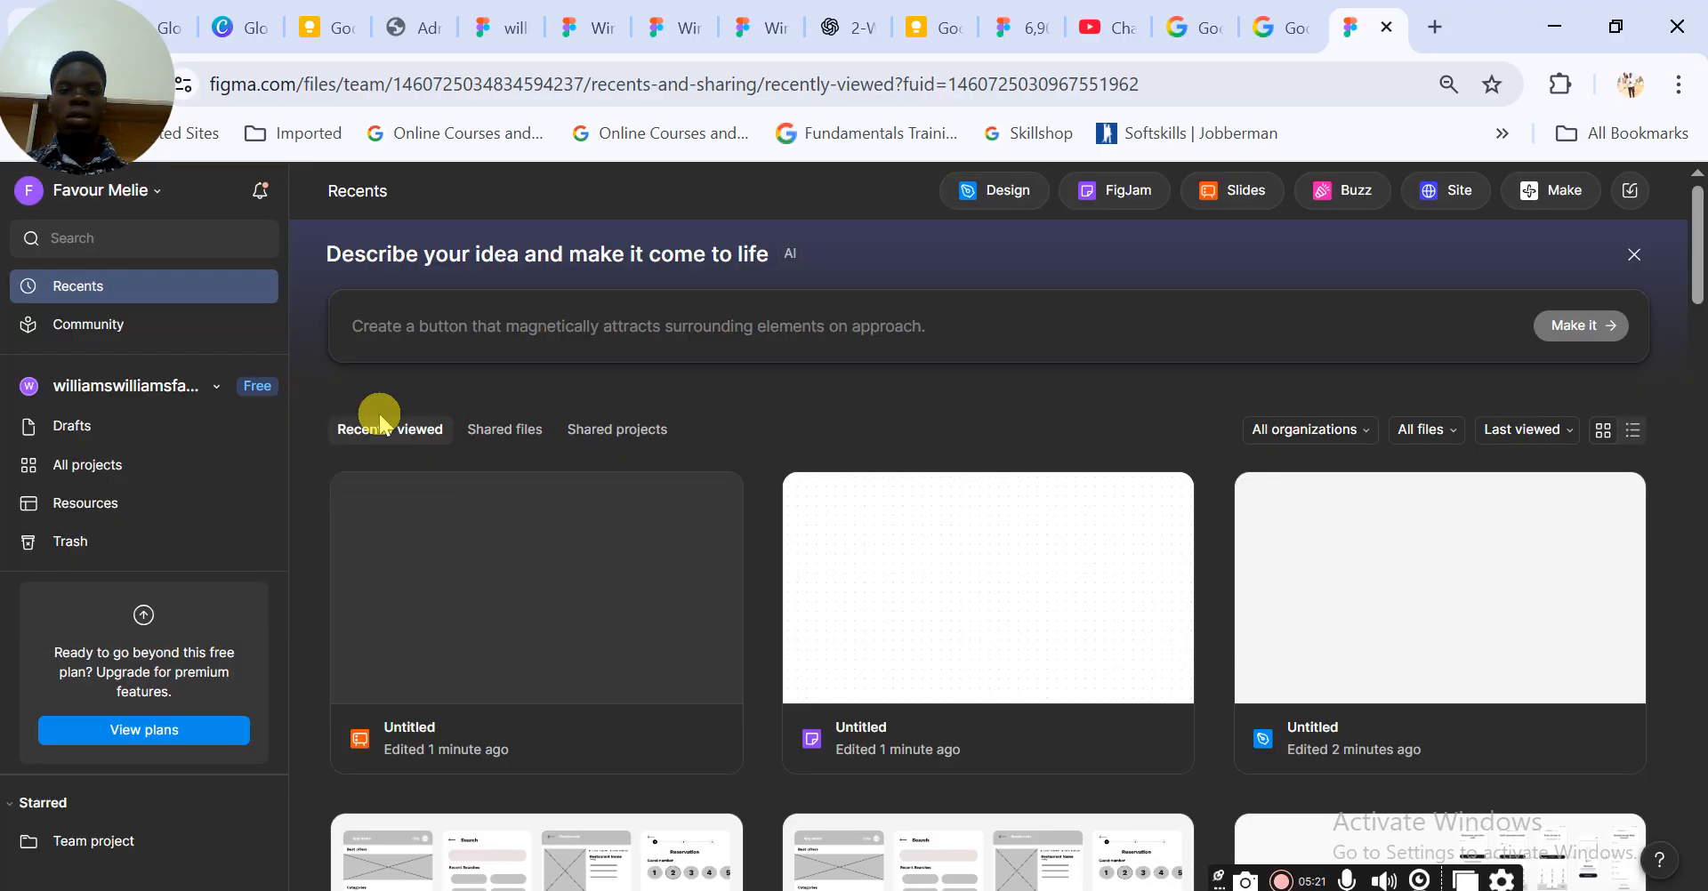
{"action": "scroll", "coordinate": [782, 407], "scroll_direction": "down", "scroll_amount": 5}
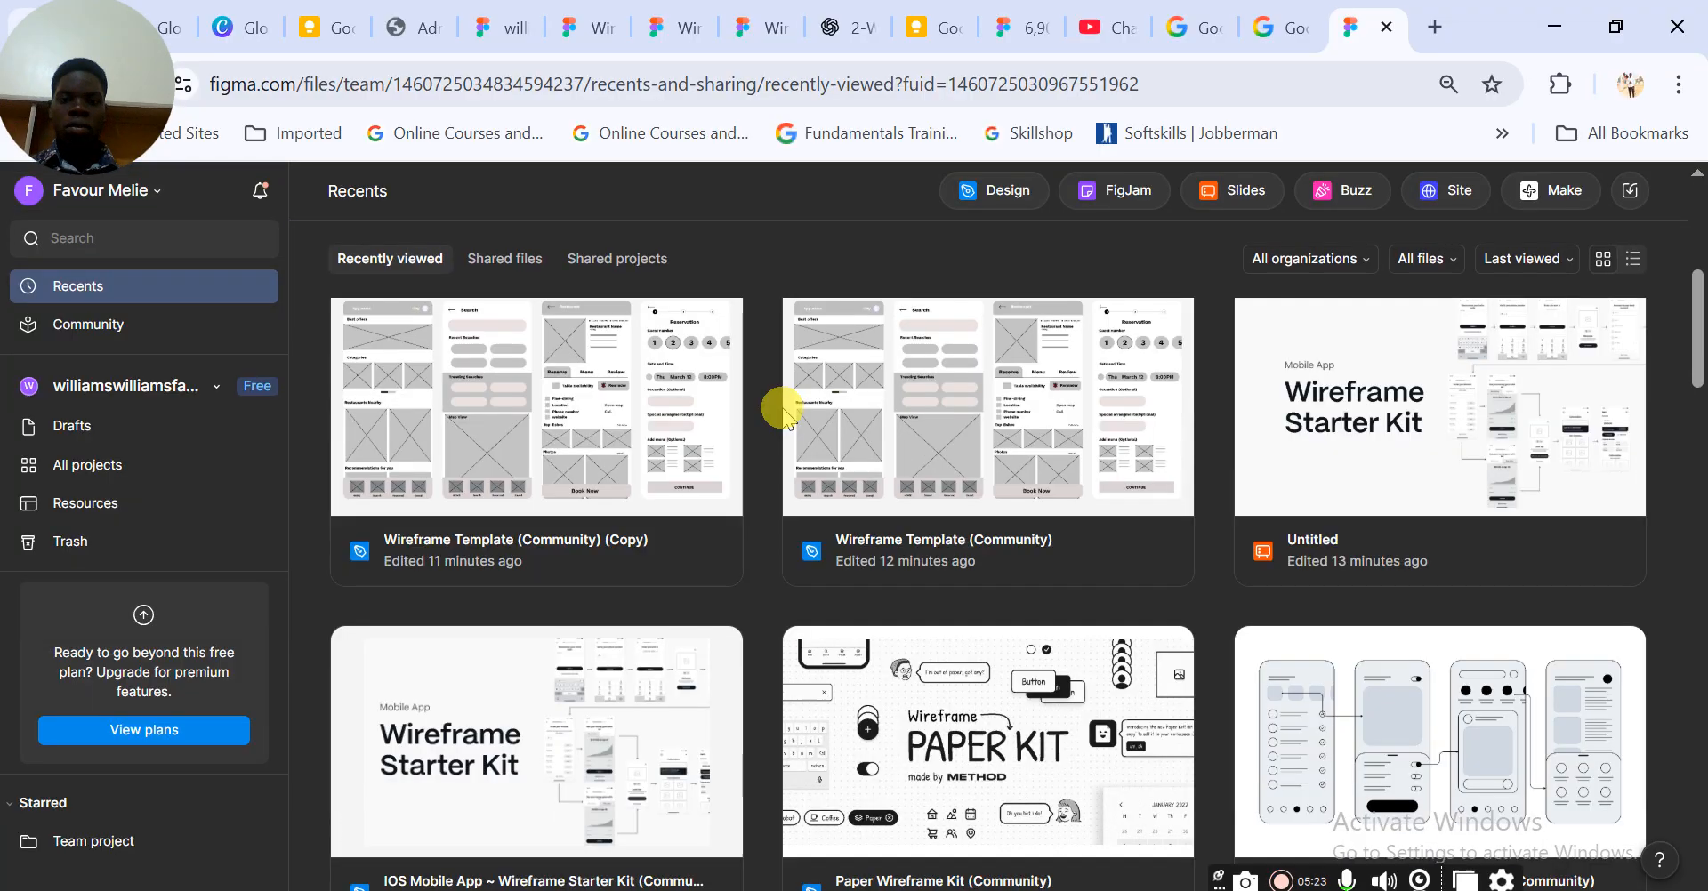
{"action": "scroll", "coordinate": [782, 408], "scroll_direction": "up", "scroll_amount": 3}
{"action": "scroll", "coordinate": [782, 407], "scroll_direction": "down", "scroll_amount": 6}
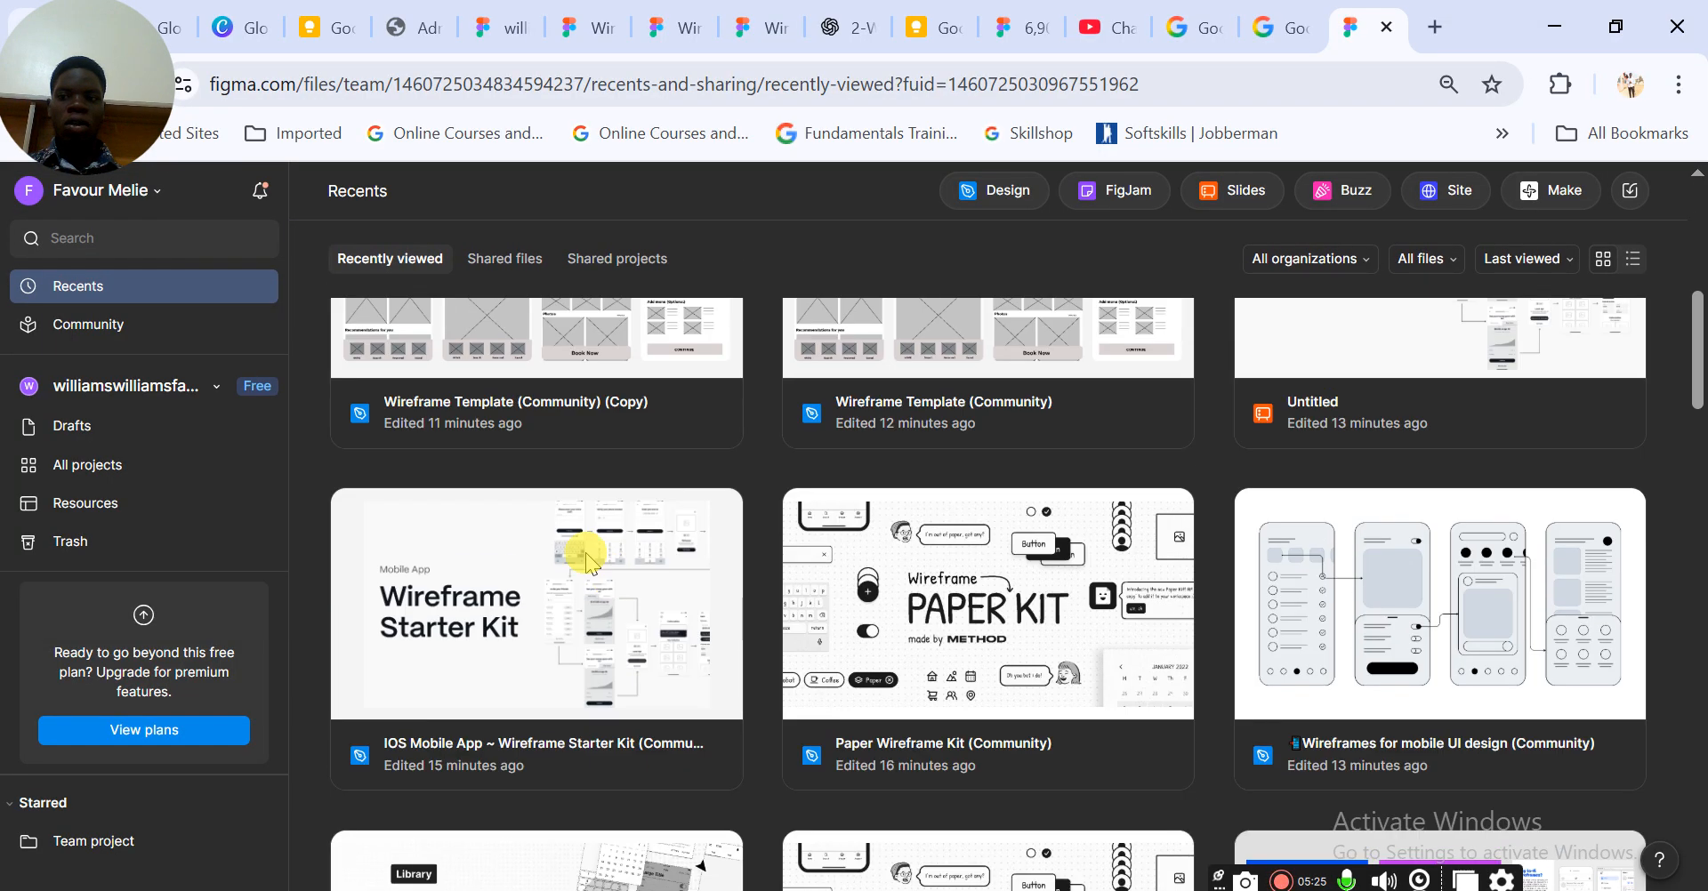
{"action": "scroll", "coordinate": [612, 461], "scroll_direction": "up", "scroll_amount": 10}
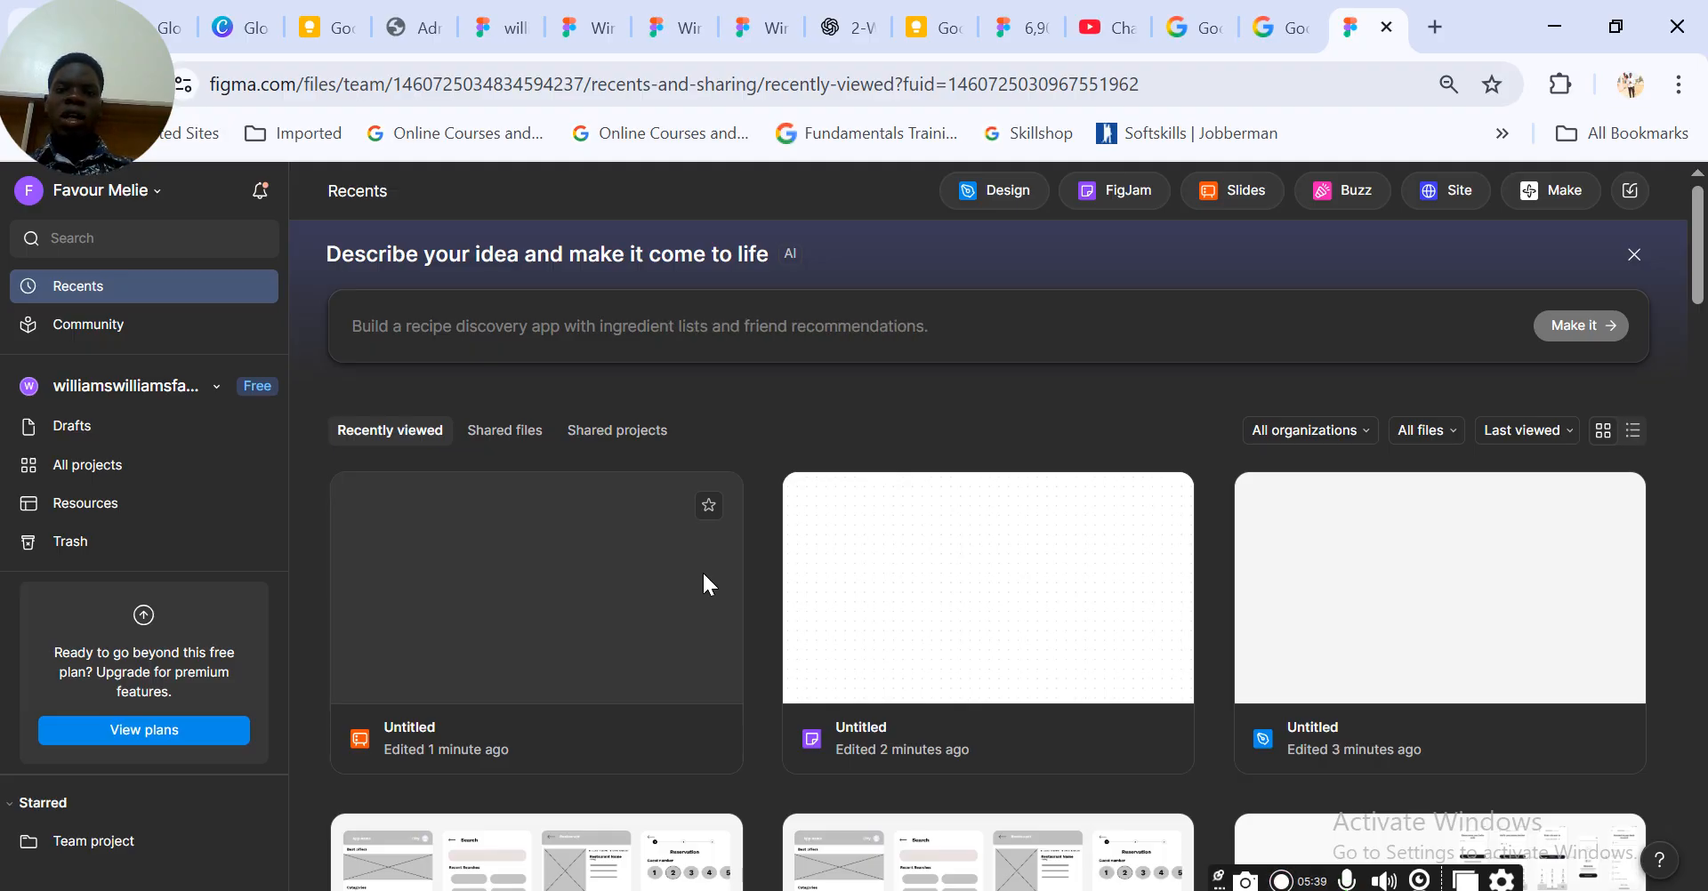
{"action": "left_click", "coordinate": [546, 287]}
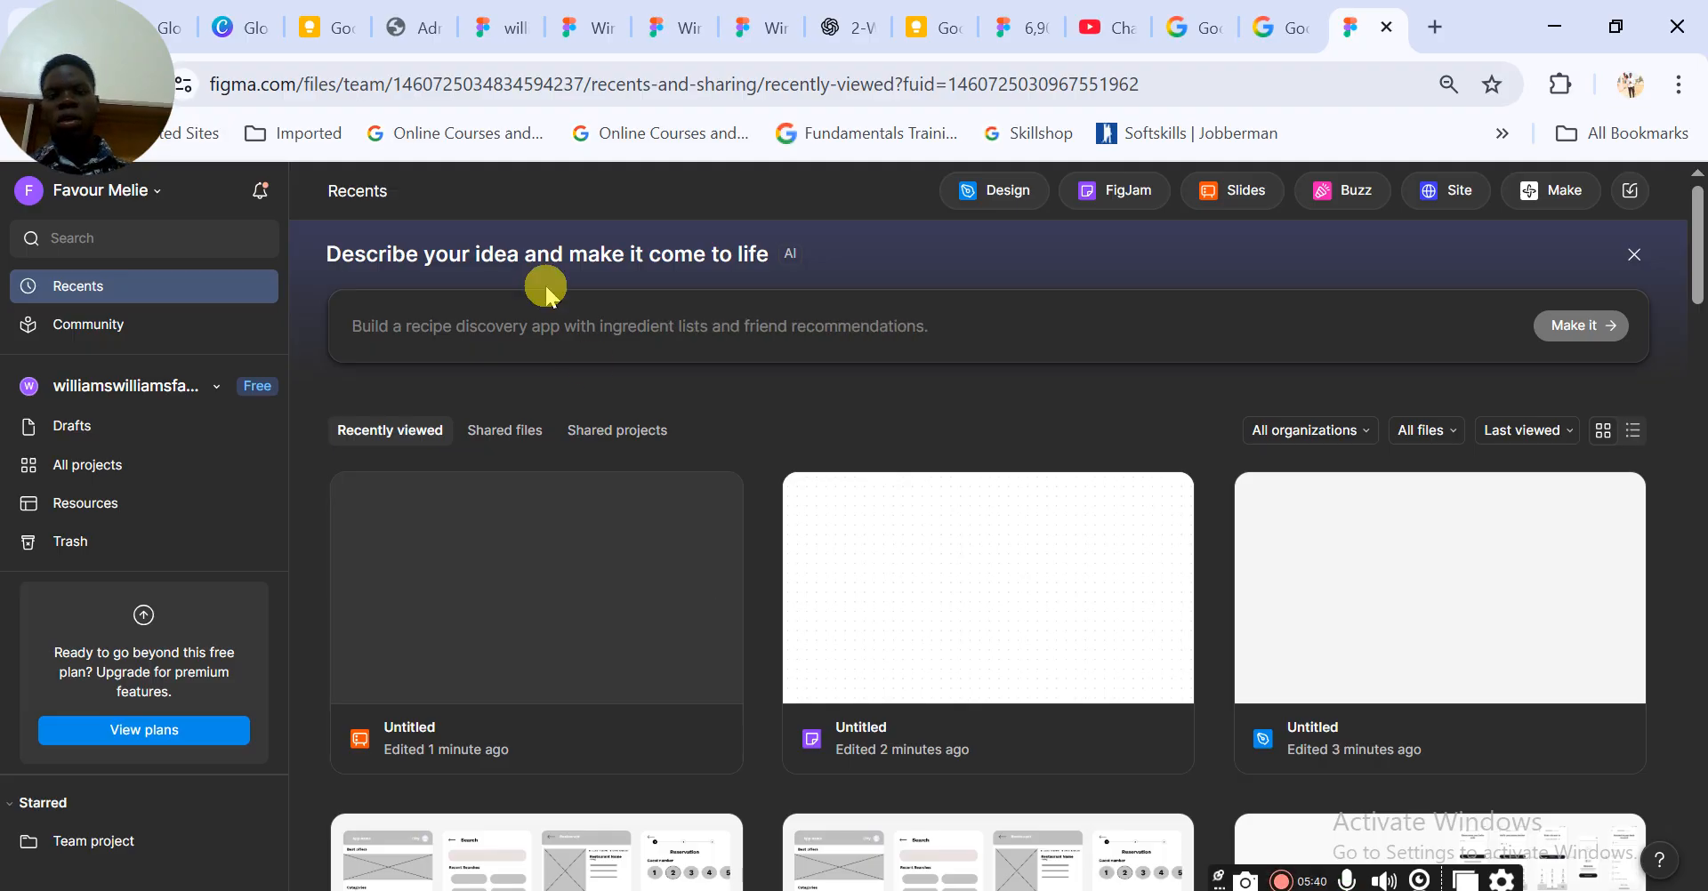
Create a new design file and browse the Frame tool's Tablet and Desktop size presets, dismissing the Figma Sites tip
{"action": "left_click", "coordinate": [994, 191]}
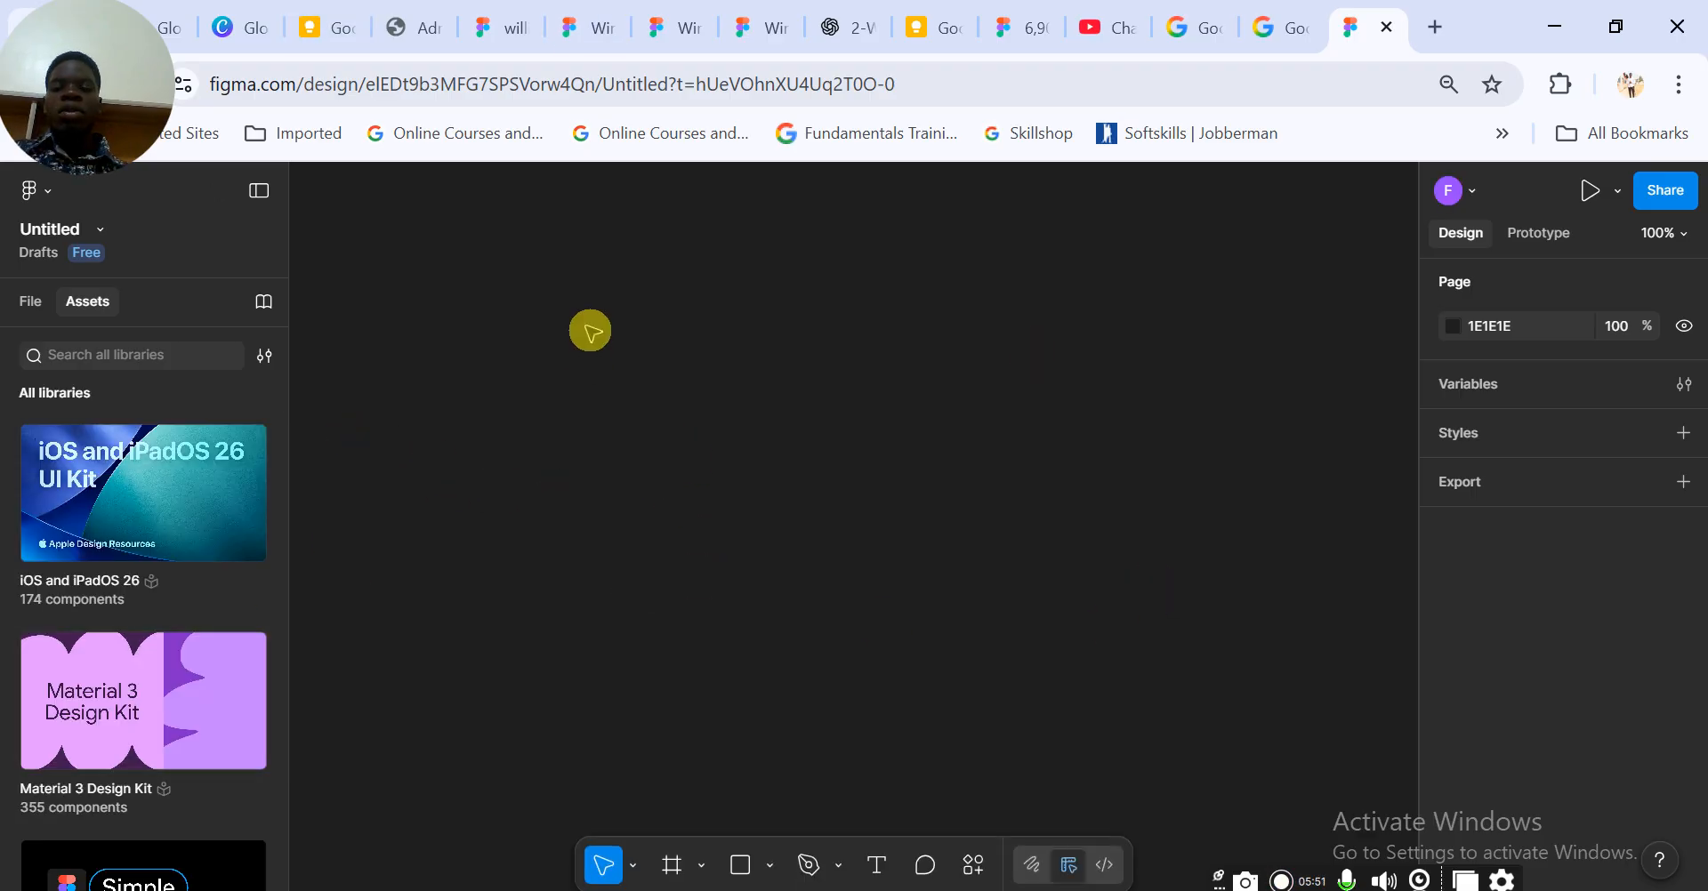
{"action": "left_click", "coordinate": [679, 876]}
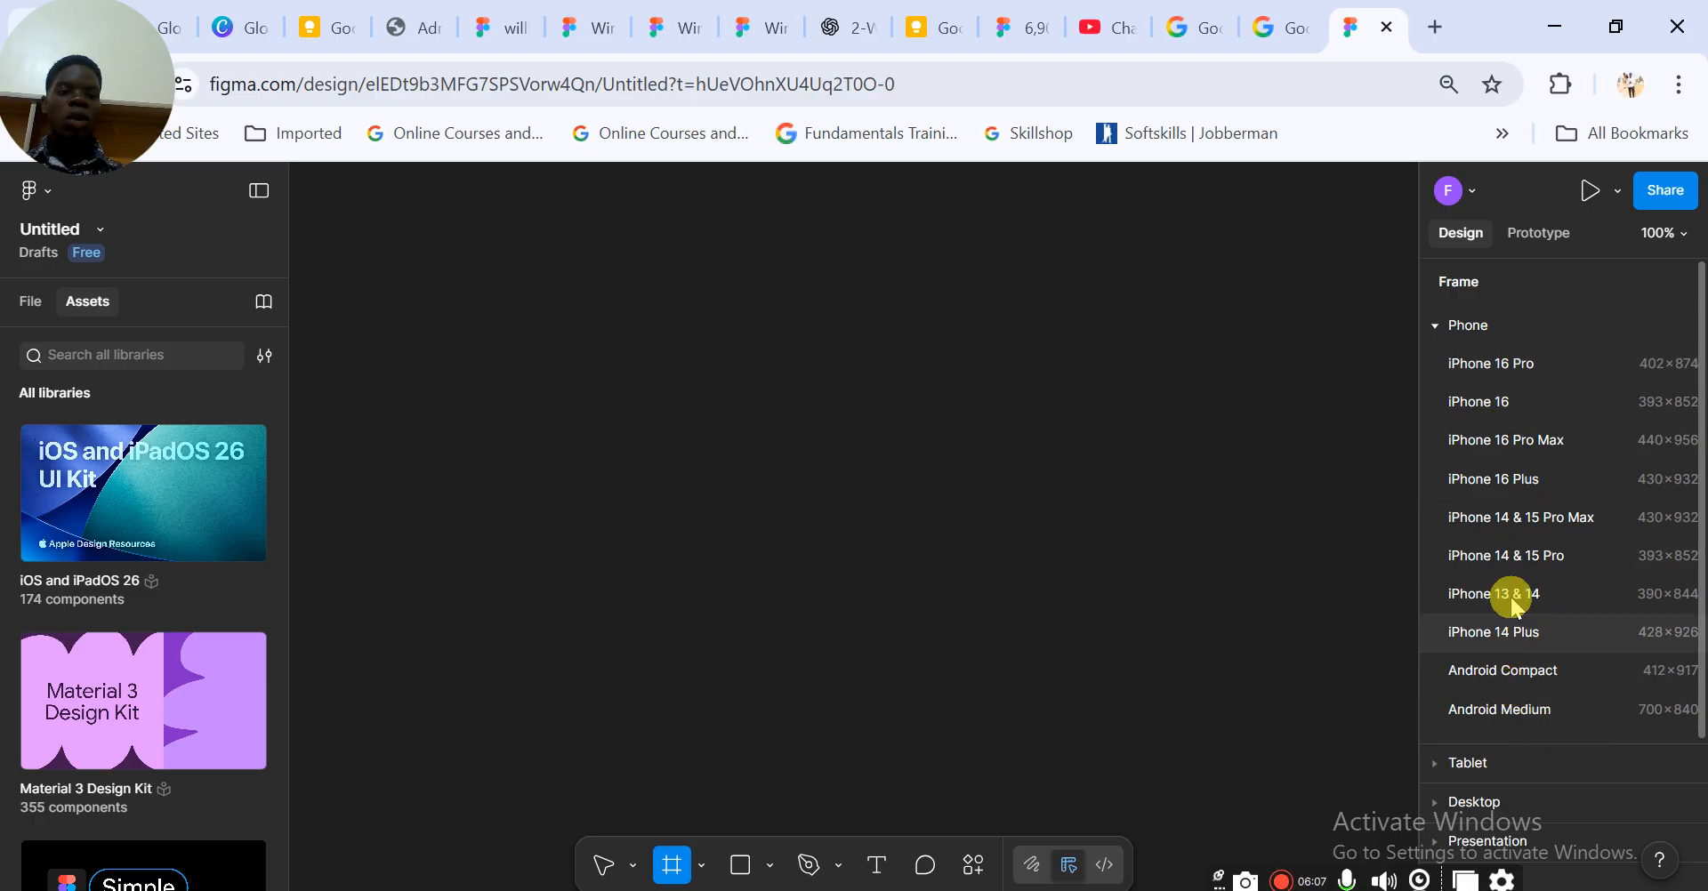
{"action": "scroll", "coordinate": [1510, 596], "scroll_direction": "down", "scroll_amount": 3}
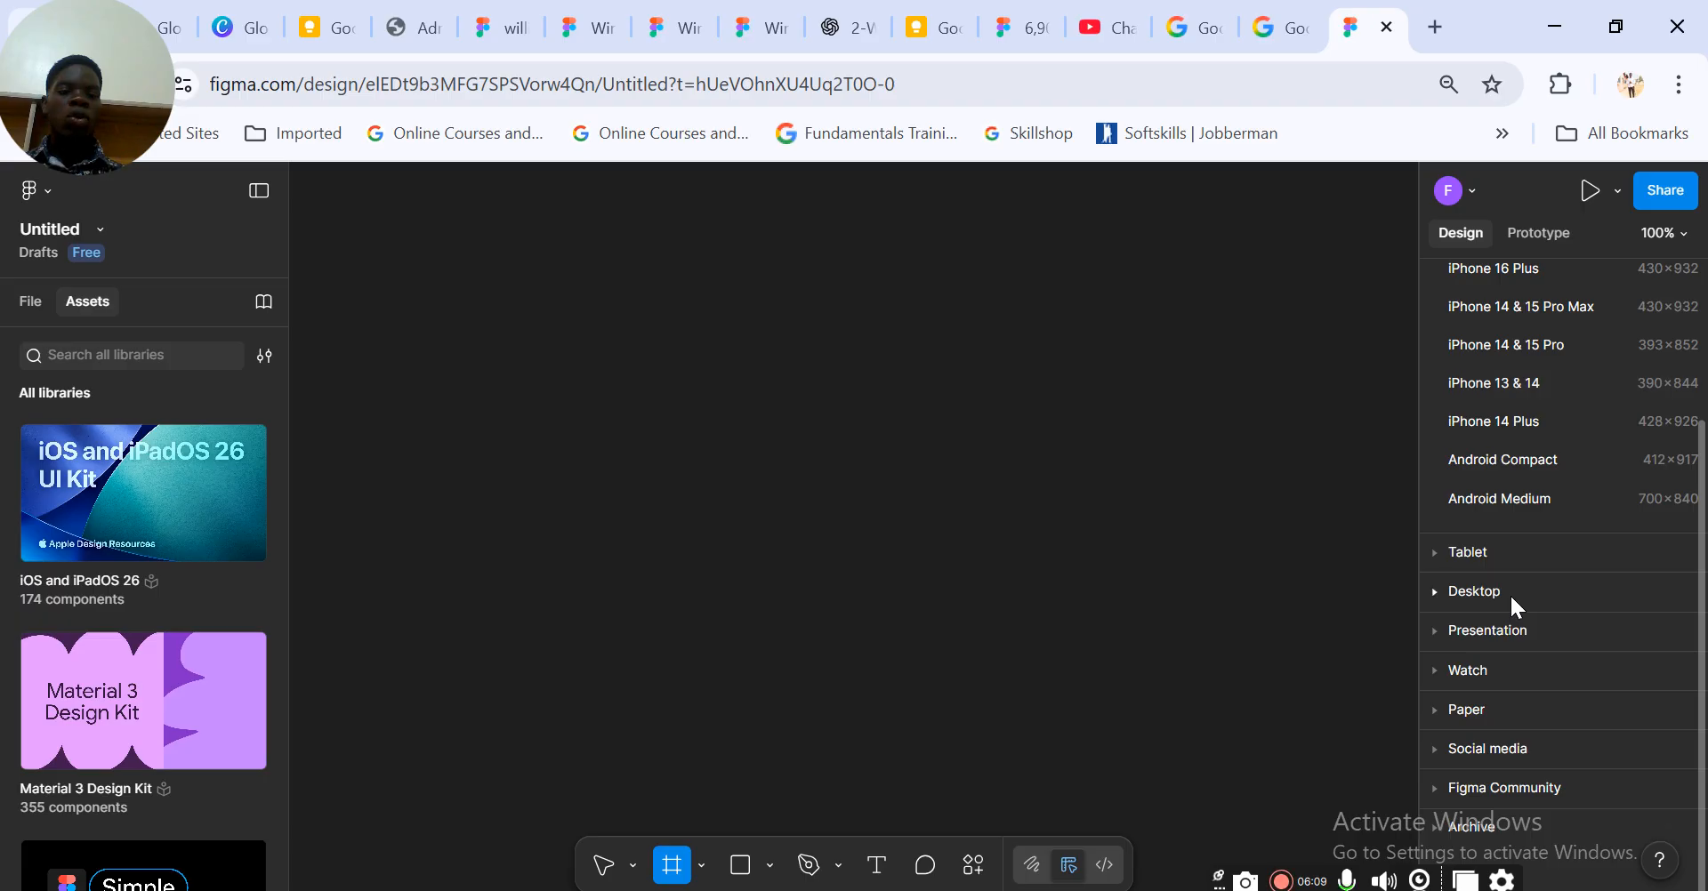
{"action": "left_click", "coordinate": [1434, 556]}
{"action": "scroll", "coordinate": [1431, 562], "scroll_direction": "down", "scroll_amount": 5}
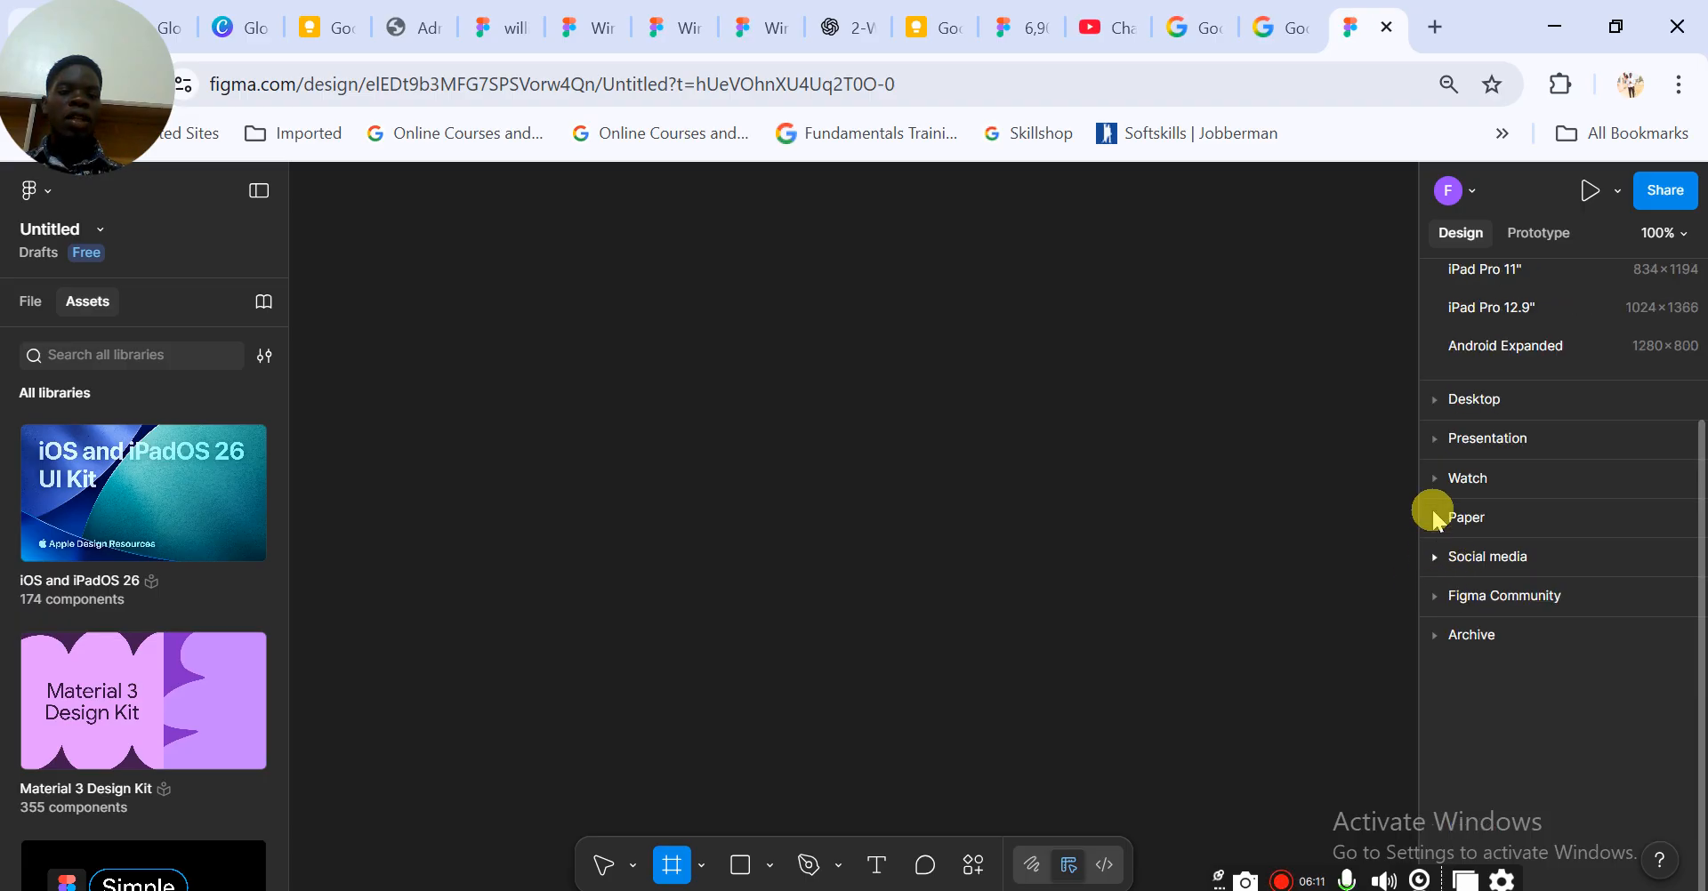
{"action": "left_click", "coordinate": [1433, 411]}
{"action": "scroll", "coordinate": [1429, 398], "scroll_direction": "down", "scroll_amount": 3}
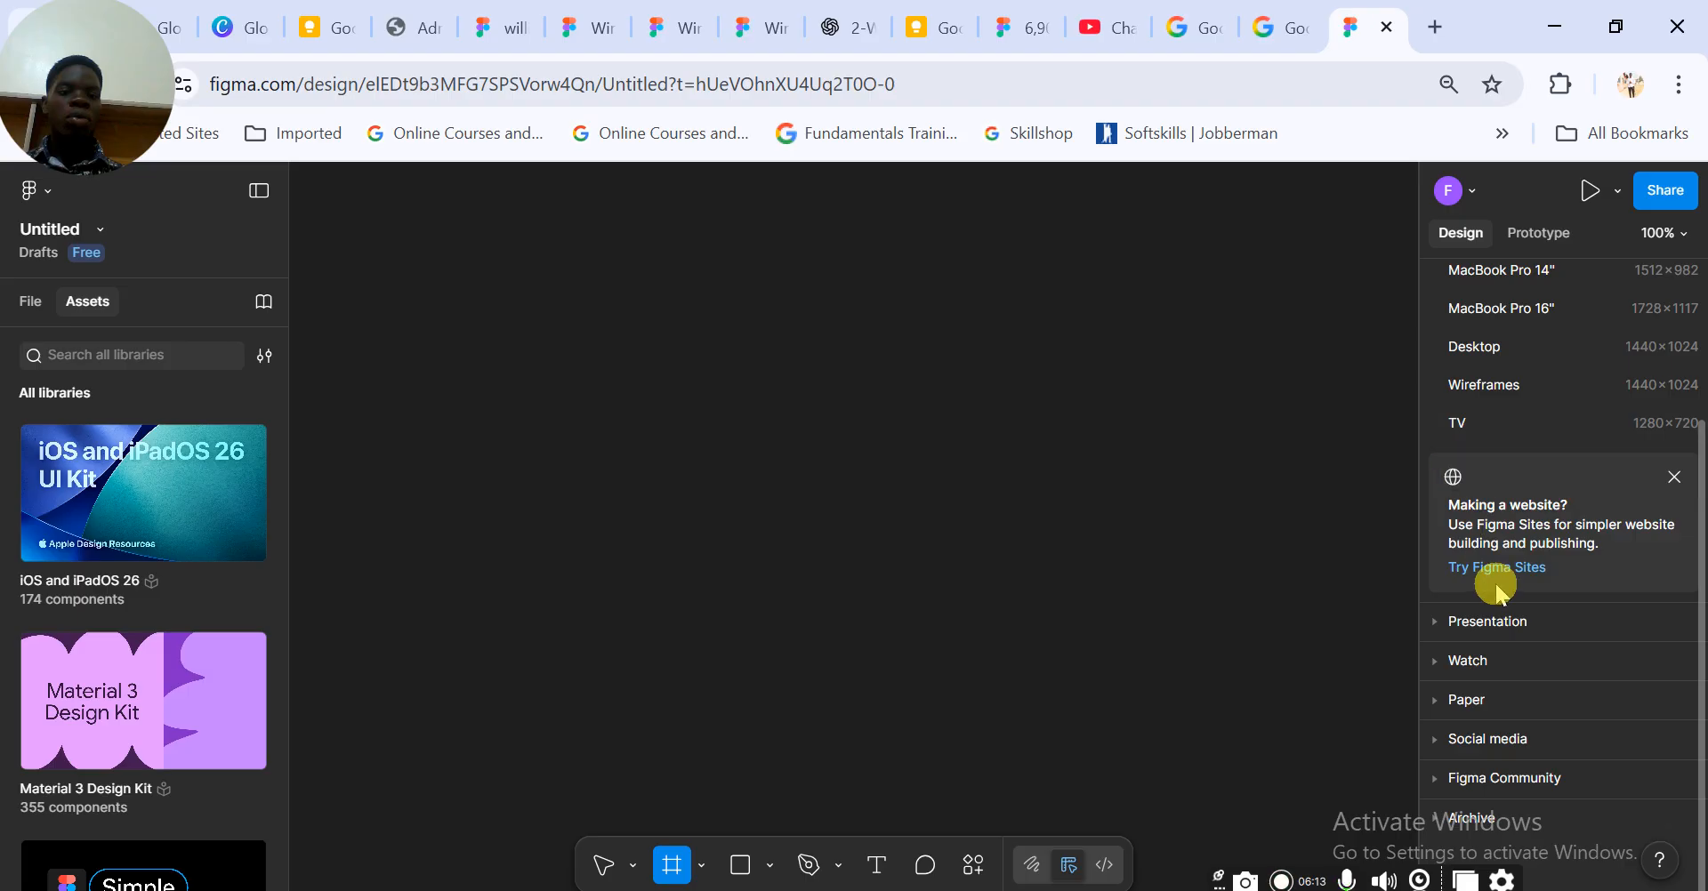
{"action": "left_click", "coordinate": [1671, 480]}
{"action": "scroll", "coordinate": [1542, 552], "scroll_direction": "up", "scroll_amount": 3}
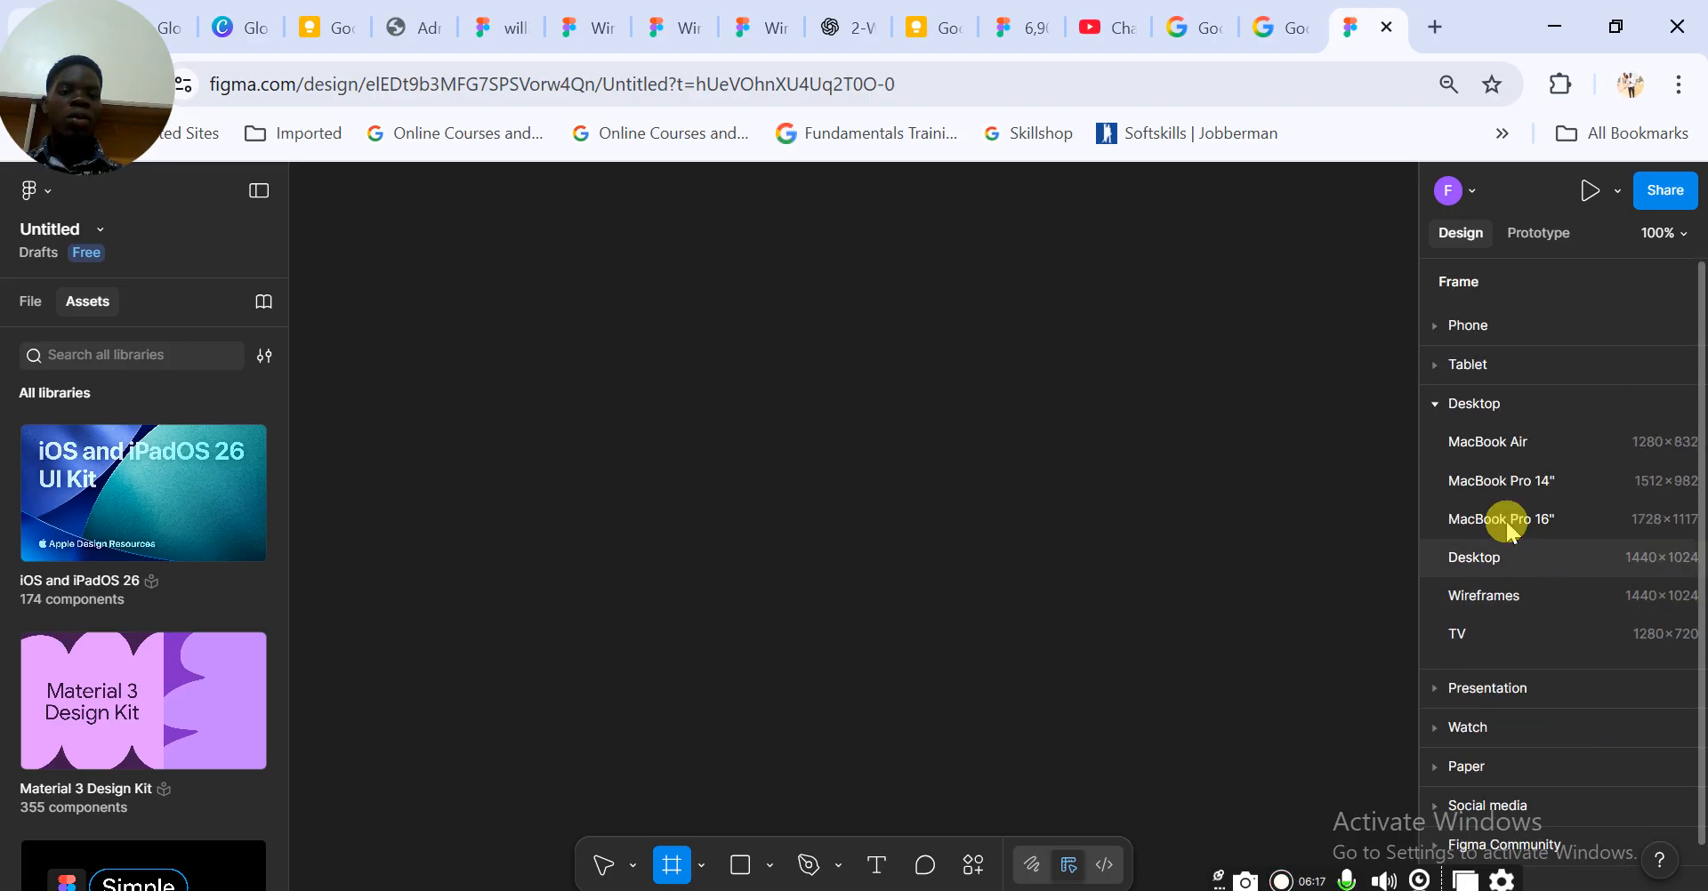
Add an iPhone 16 Plus frame, 430 × 932, from the Phone presets and deselect it
{"action": "left_click", "coordinate": [1436, 327]}
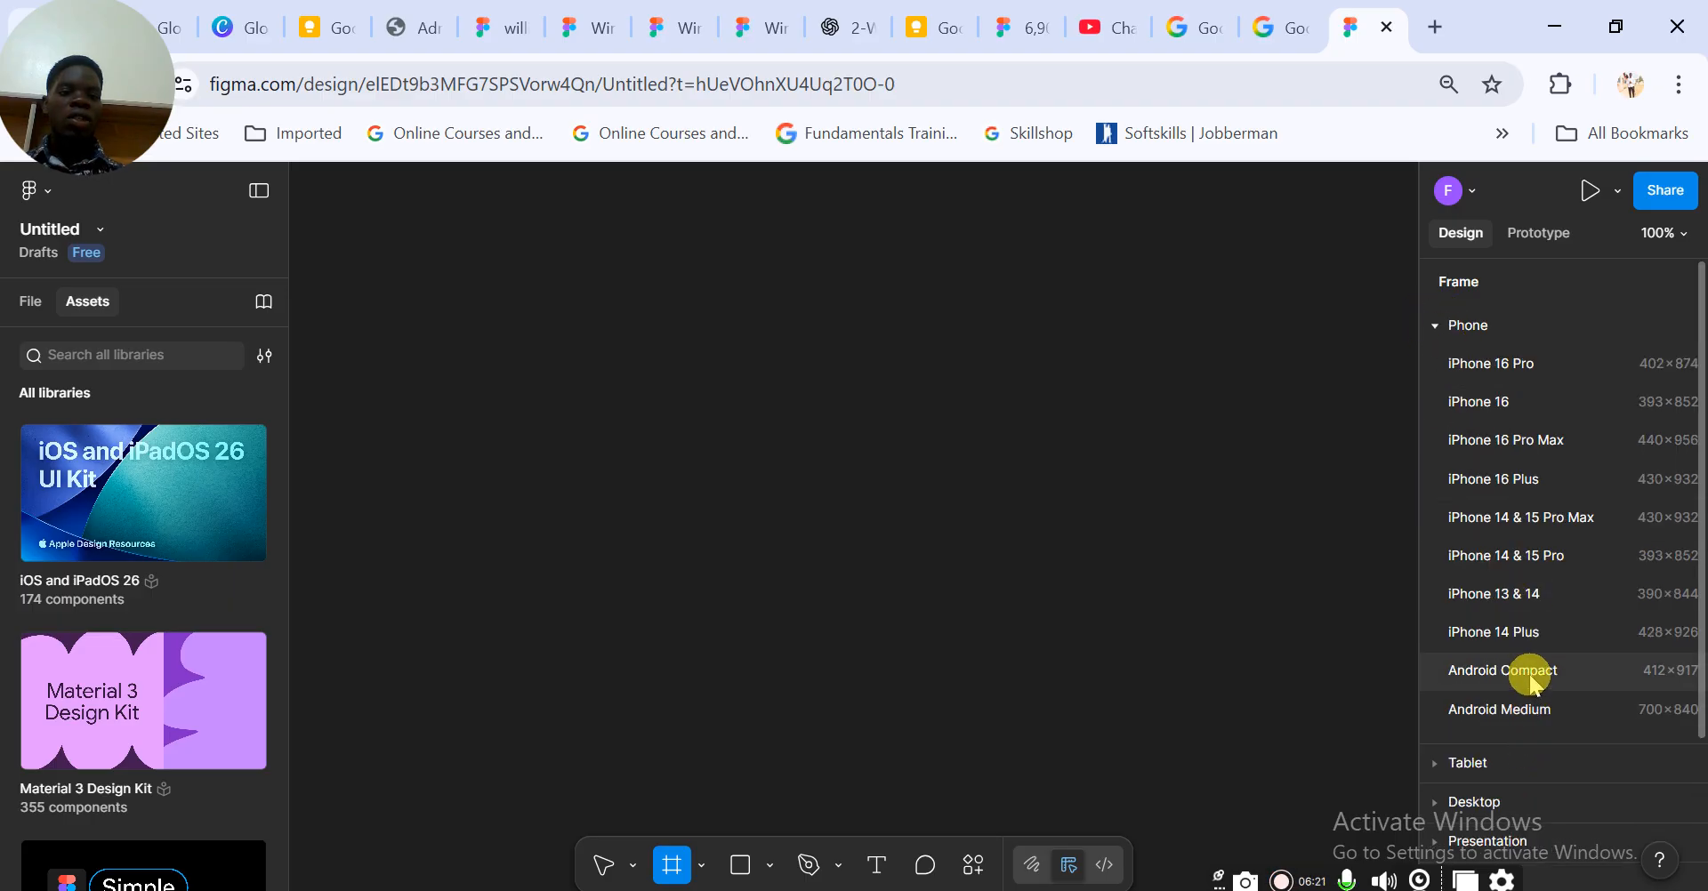
{"action": "left_click", "coordinate": [1502, 496]}
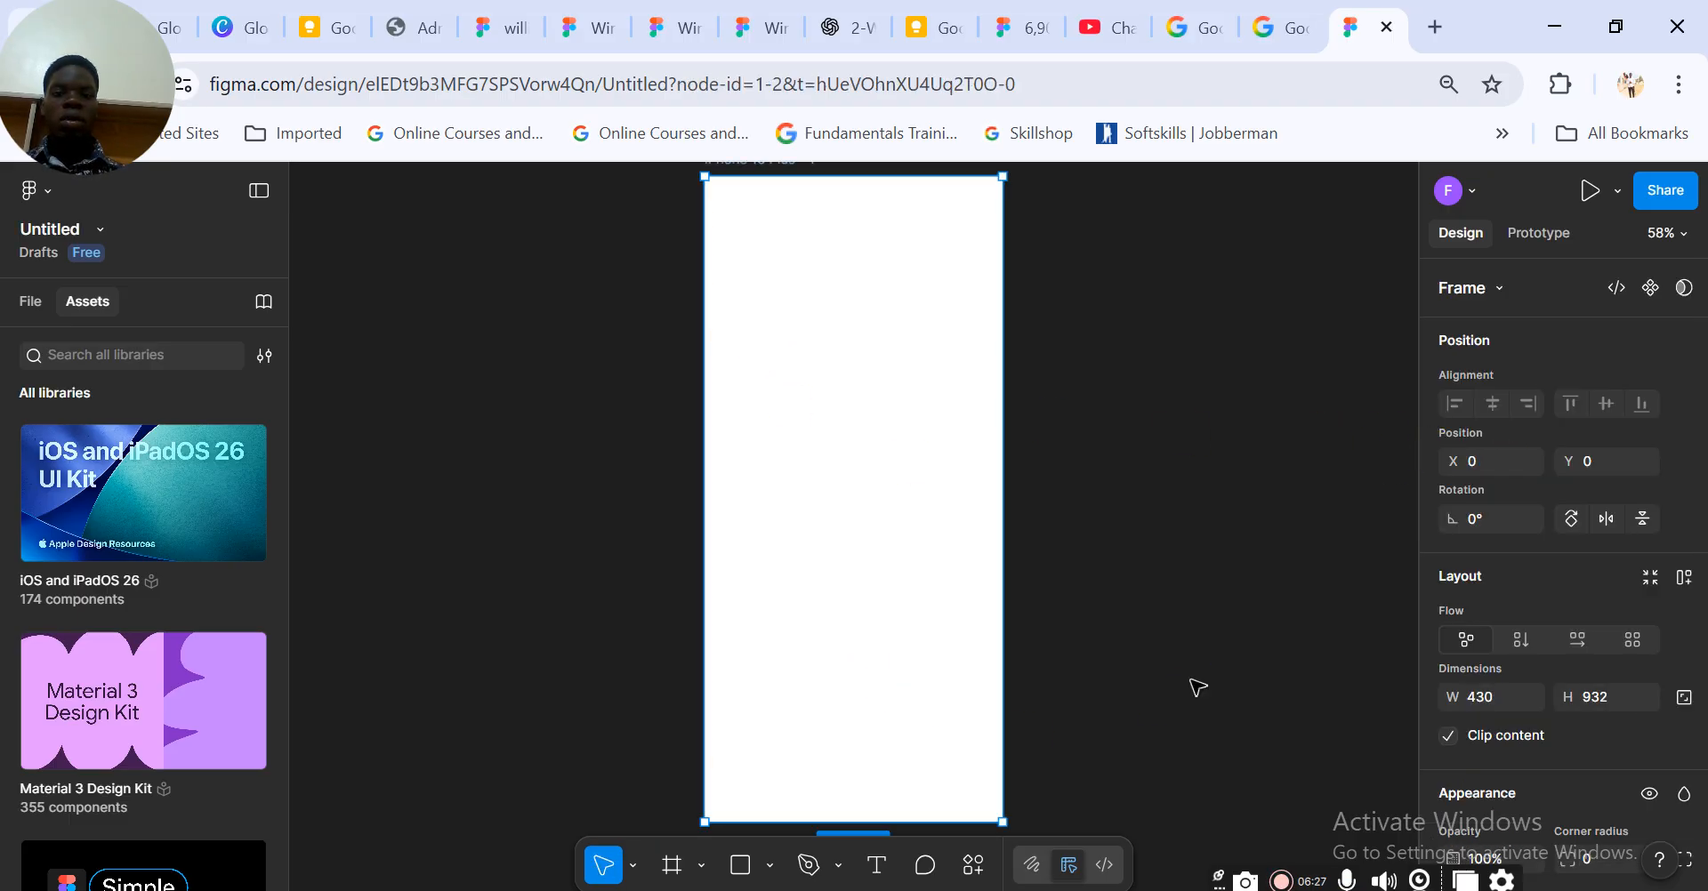
{"action": "left_click", "coordinate": [1194, 652]}
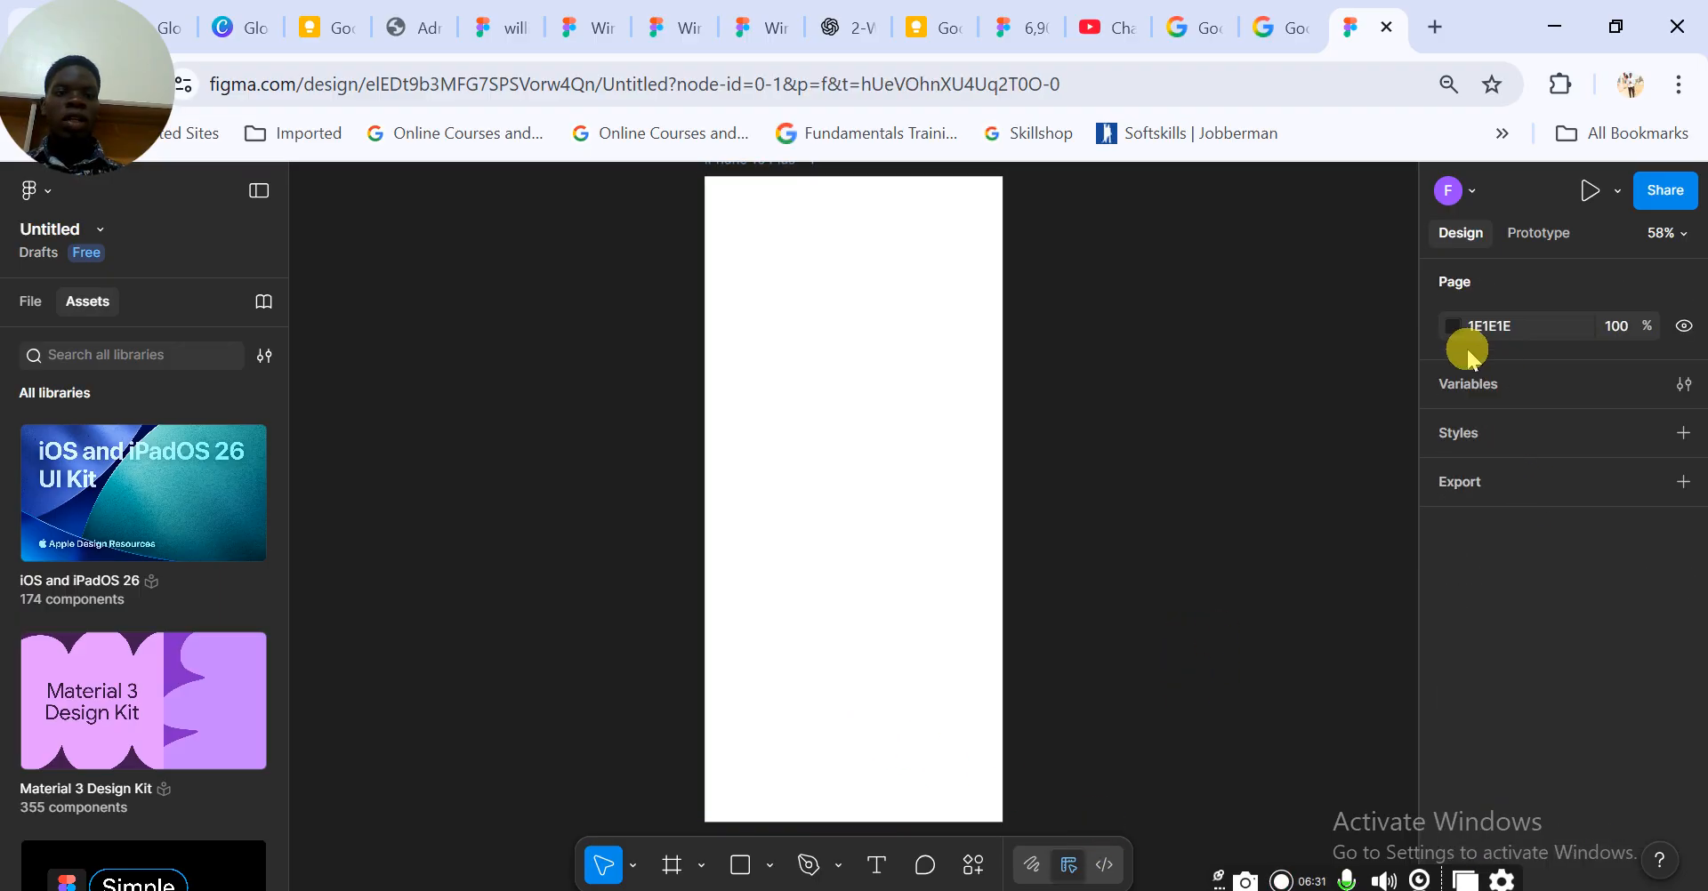
Reposition the iPhone 16 Plus frame on the canvas to about X -347, Y 154
{"action": "left_click", "coordinate": [855, 595]}
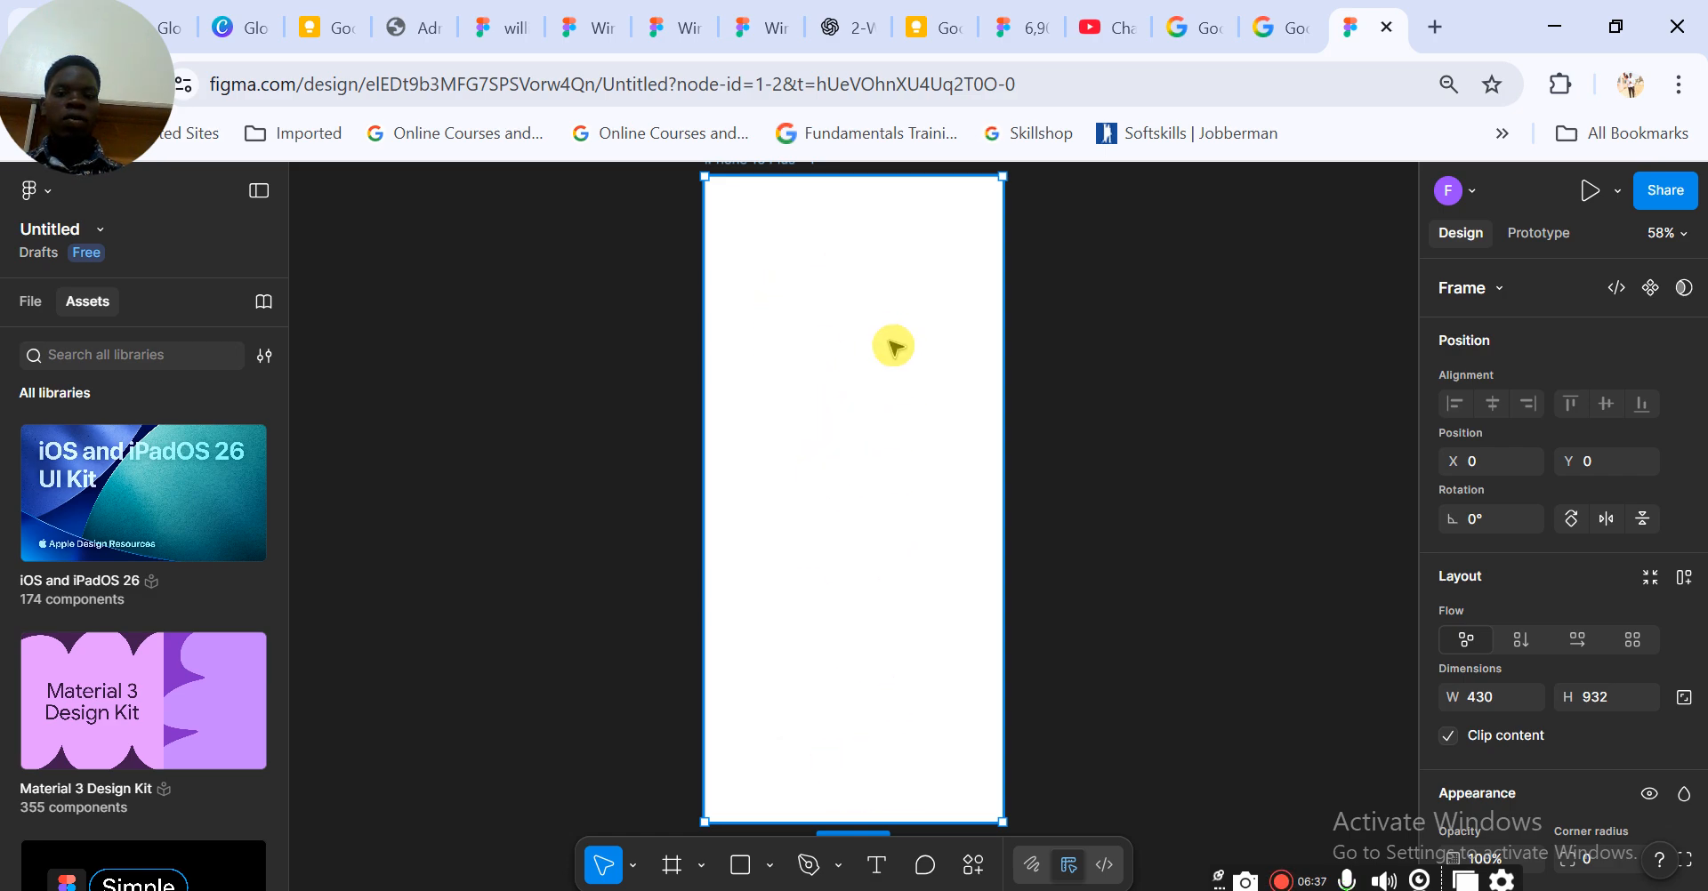
{"action": "left_click_drag", "start_coordinate": [851, 510], "coordinate": [706, 537]}
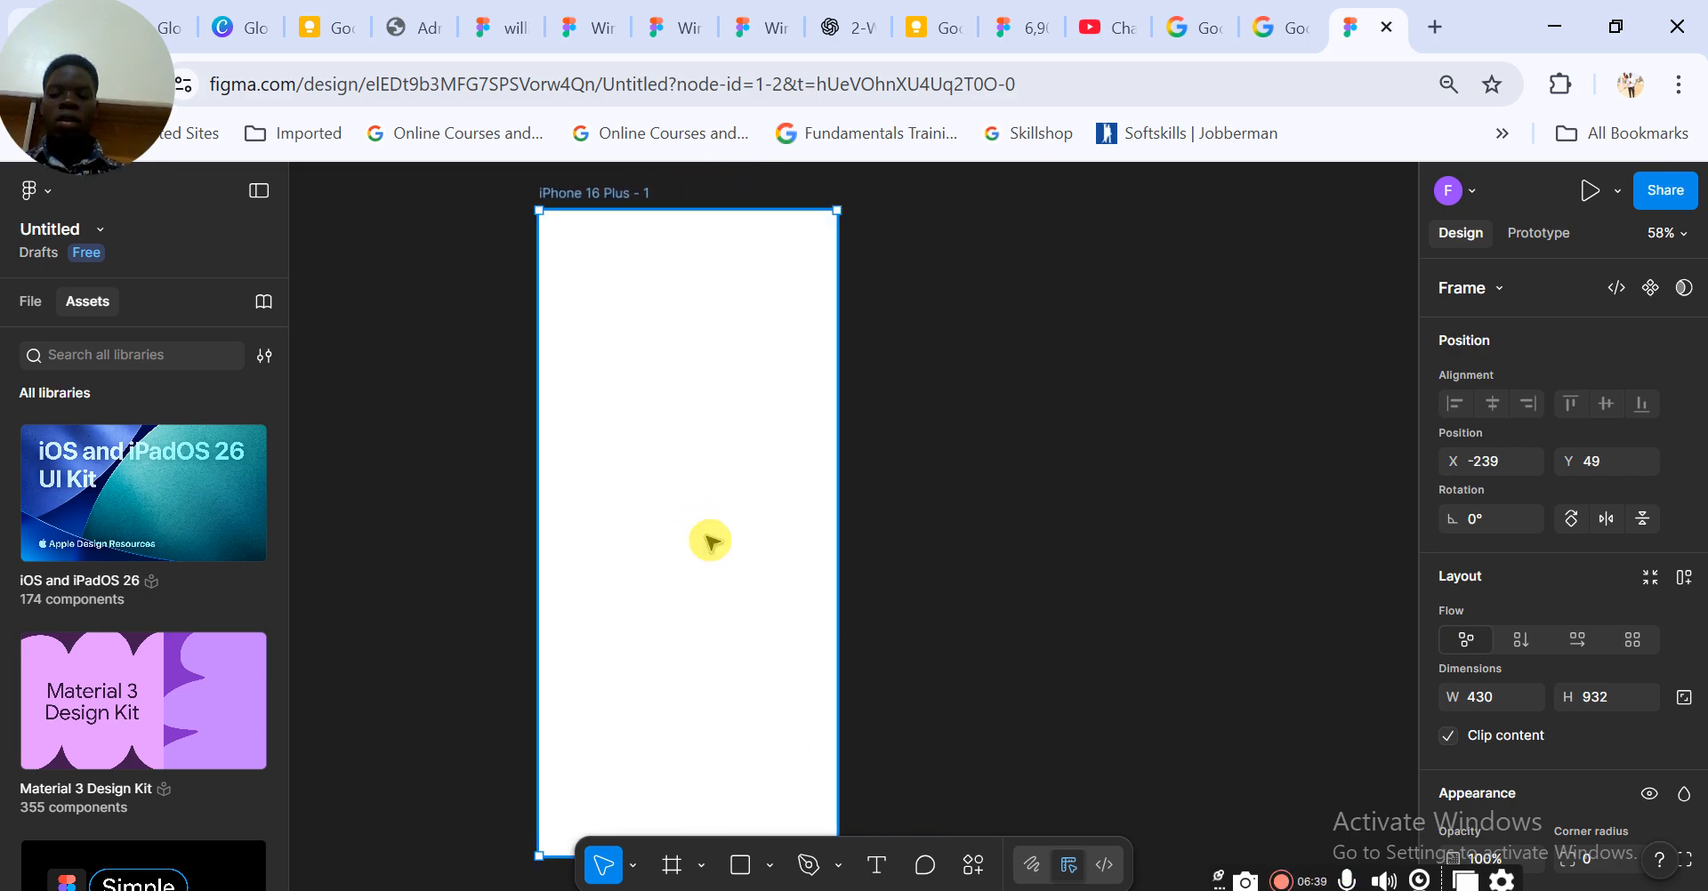
{"action": "scroll", "coordinate": [709, 541], "scroll_direction": "down", "scroll_amount": 5}
{"action": "left_click_drag", "start_coordinate": [691, 475], "coordinate": [640, 518]}
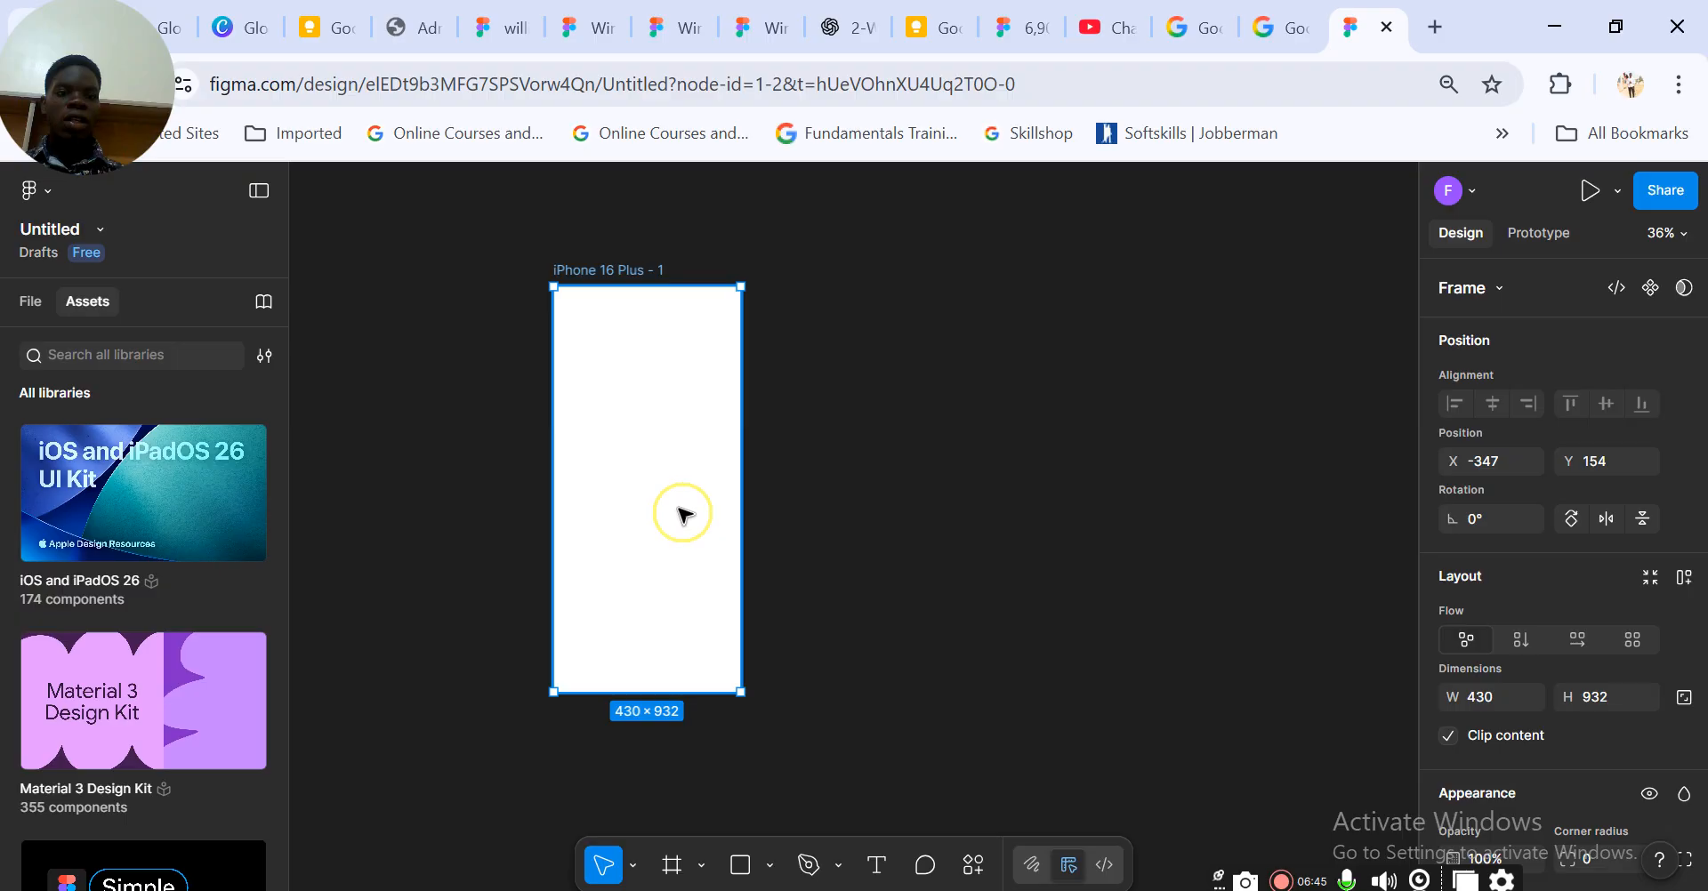
Change the iPhone 16 Plus frame's fill colour to grey 888181 and deselect the frame
{"action": "scroll", "coordinate": [1551, 532], "scroll_direction": "down", "scroll_amount": 3}
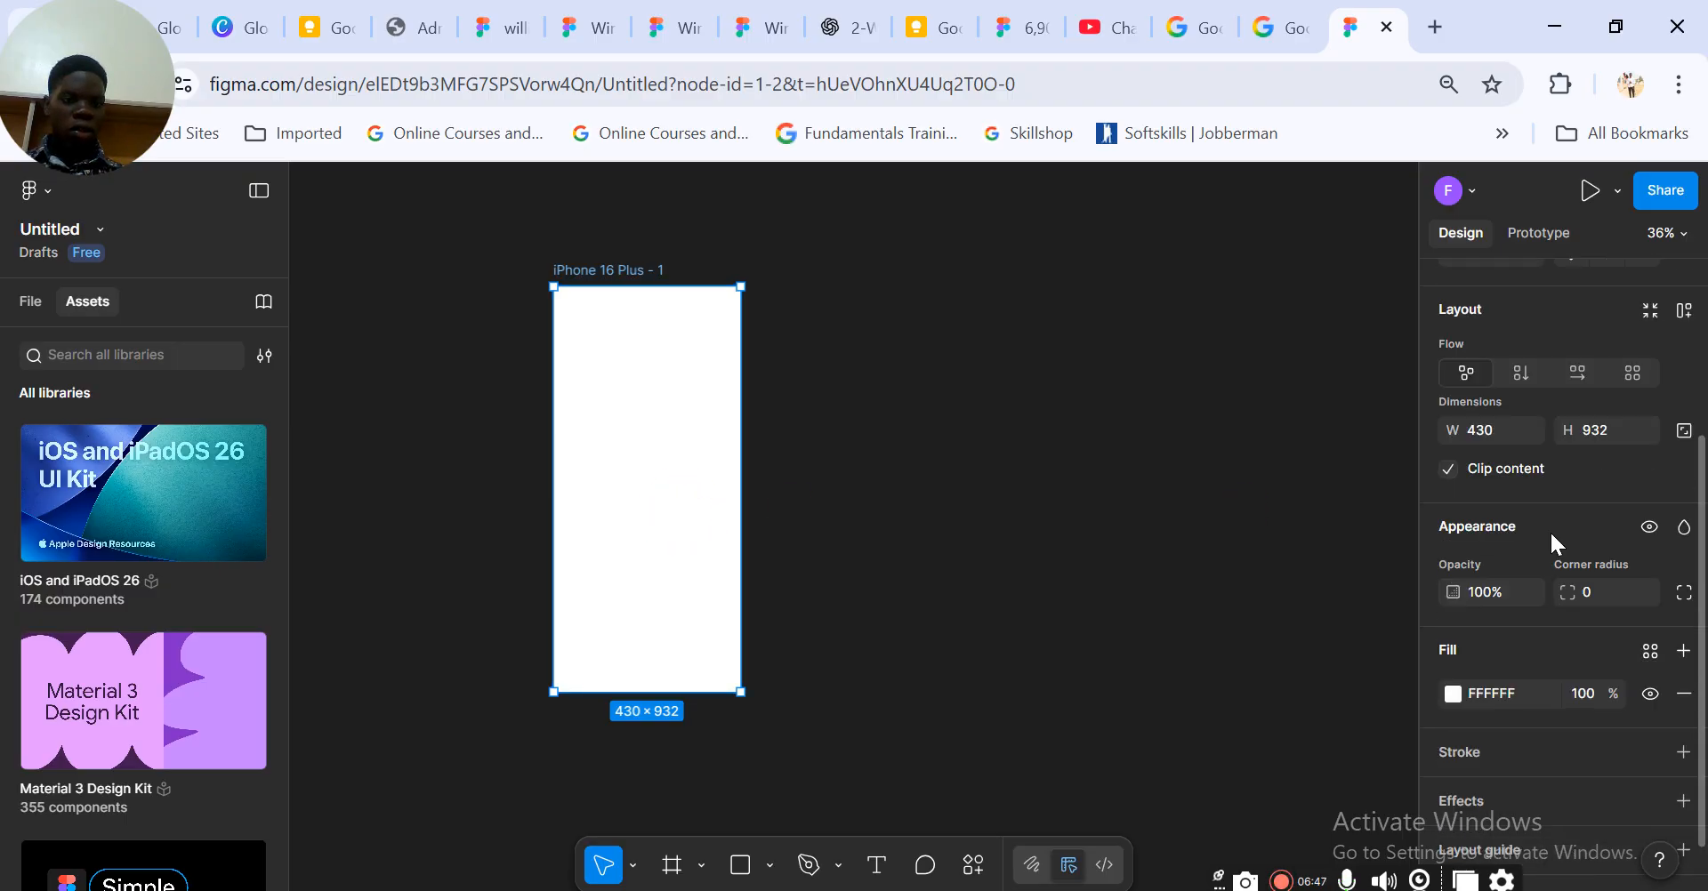
{"action": "scroll", "coordinate": [1525, 579], "scroll_direction": "down", "scroll_amount": 1}
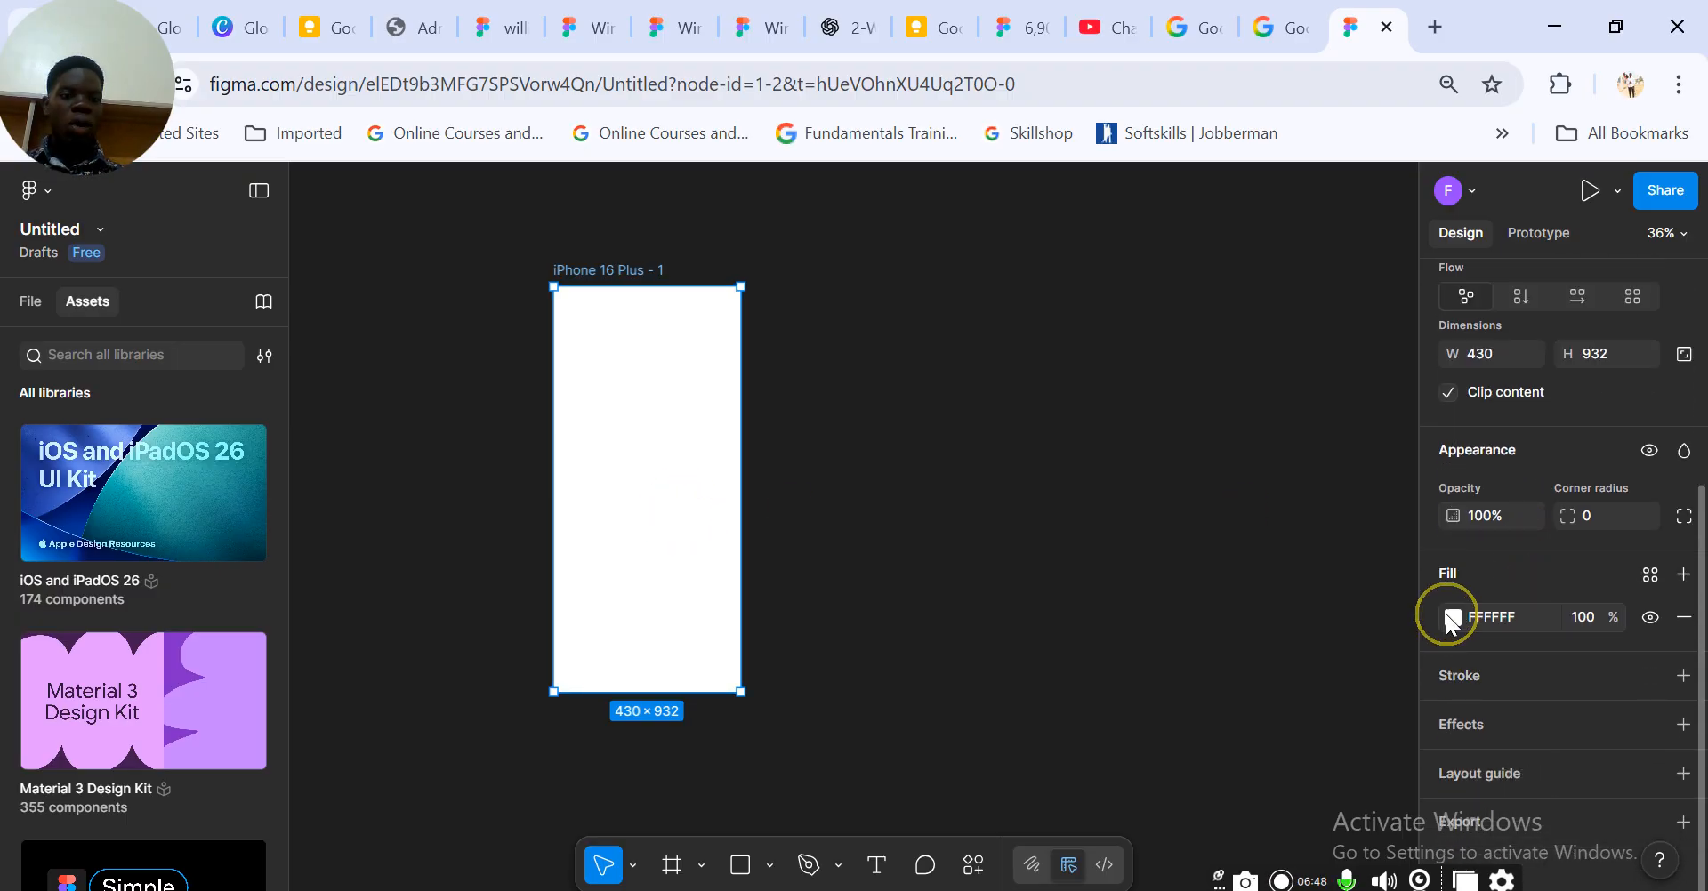
{"action": "left_click", "coordinate": [1450, 620]}
{"action": "left_click", "coordinate": [1165, 446]}
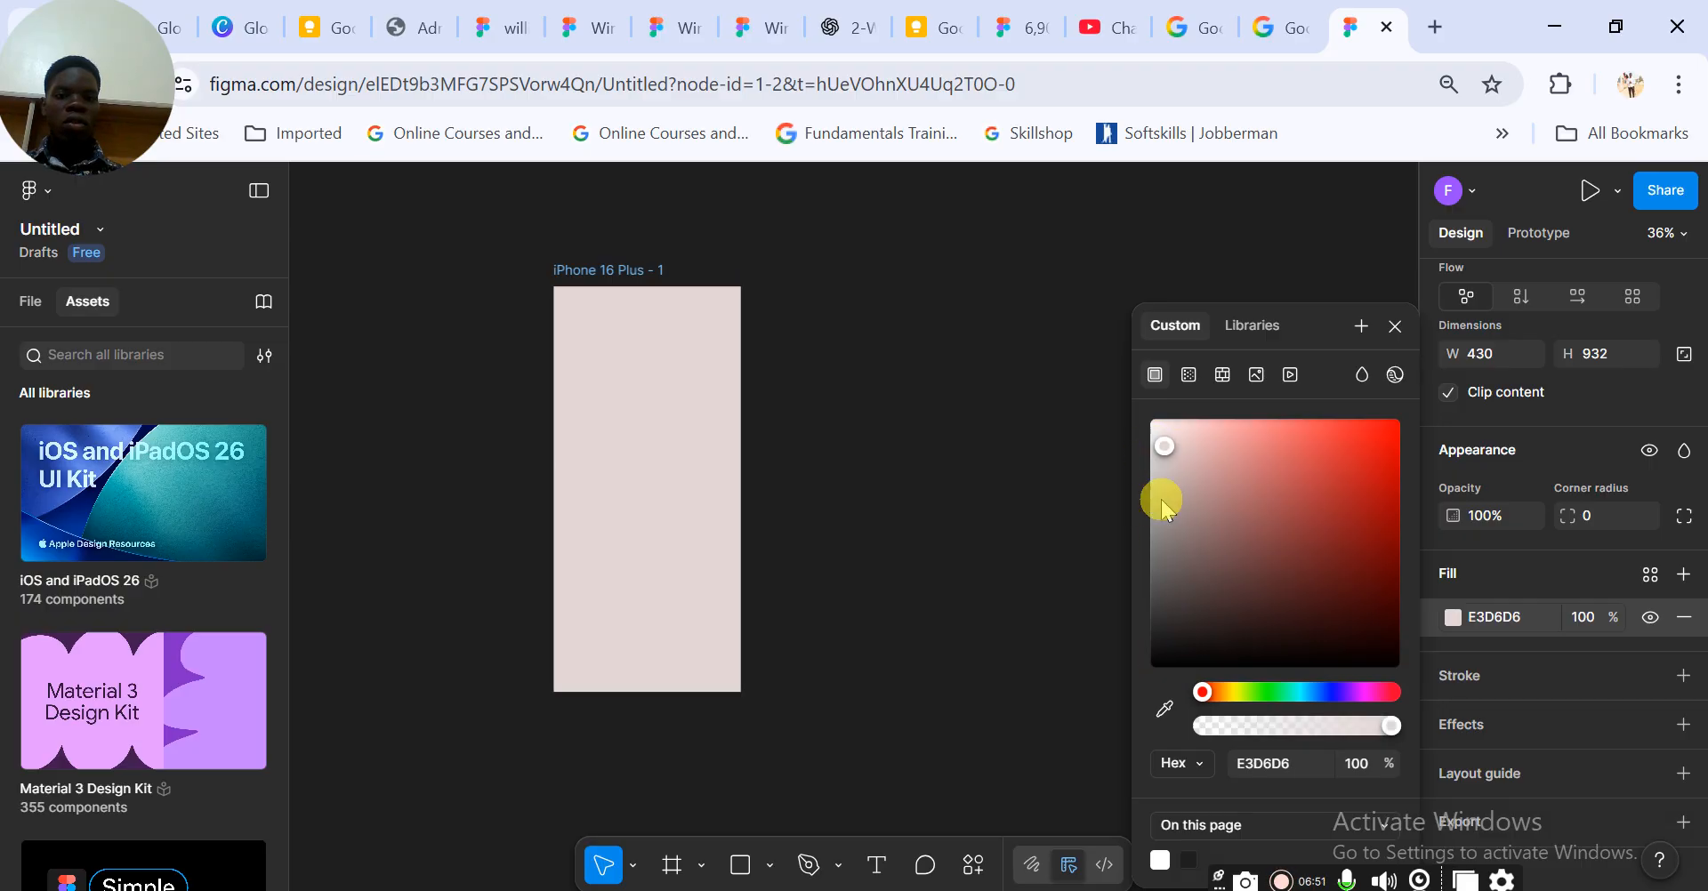
{"action": "left_click_drag", "start_coordinate": [1162, 503], "coordinate": [1164, 527]}
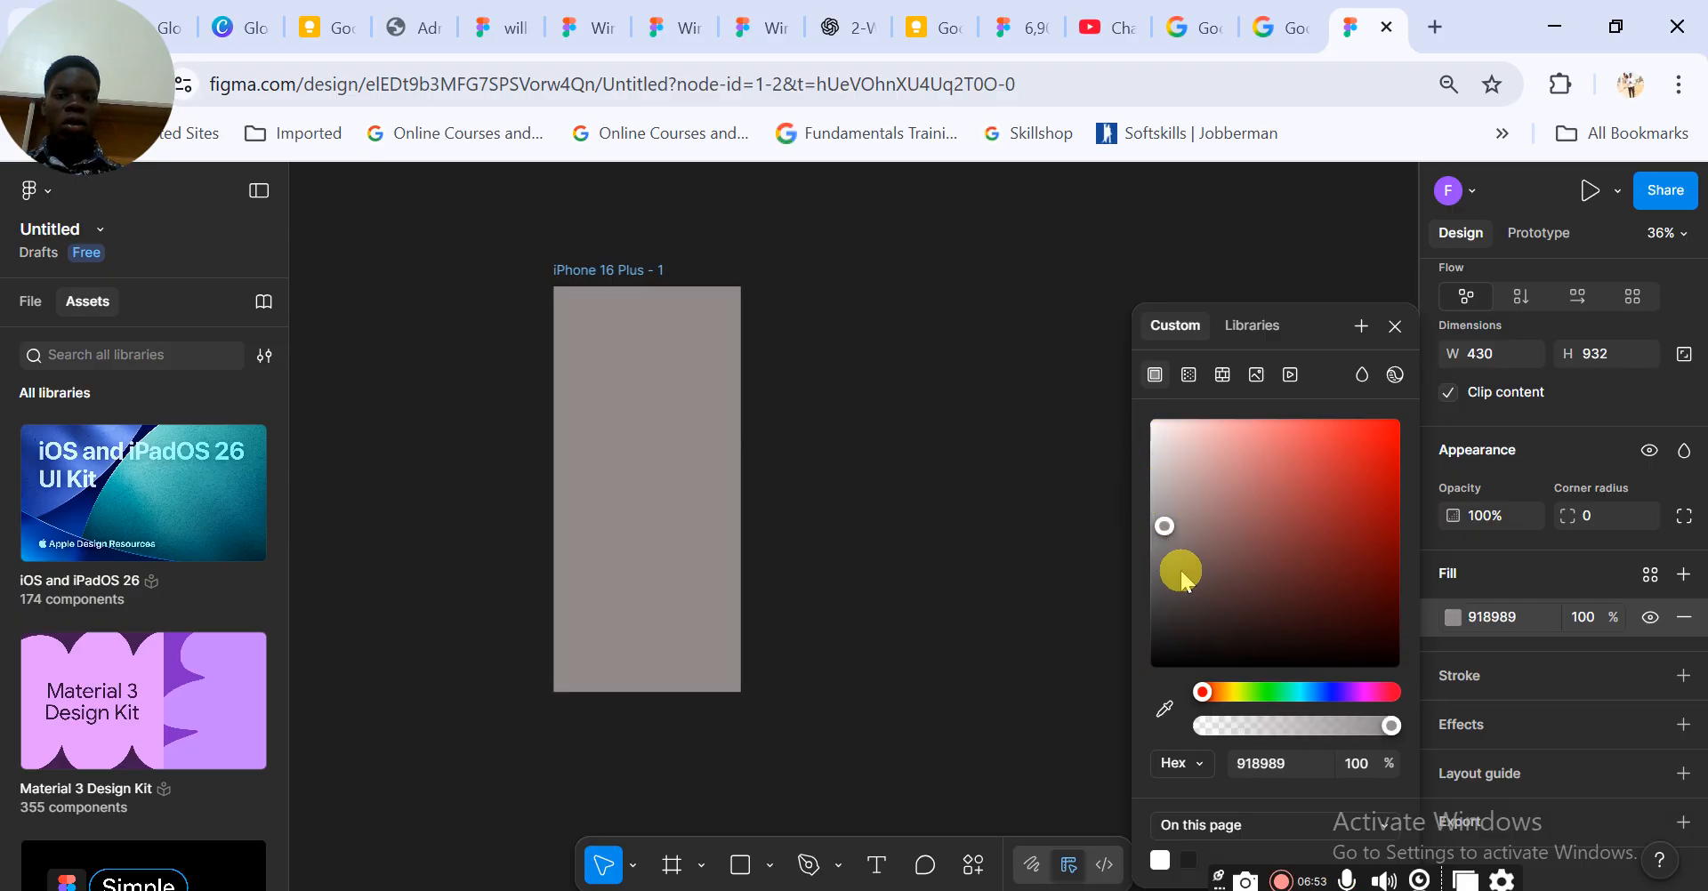
{"action": "left_click", "coordinate": [1163, 535]}
{"action": "left_click", "coordinate": [1059, 630]}
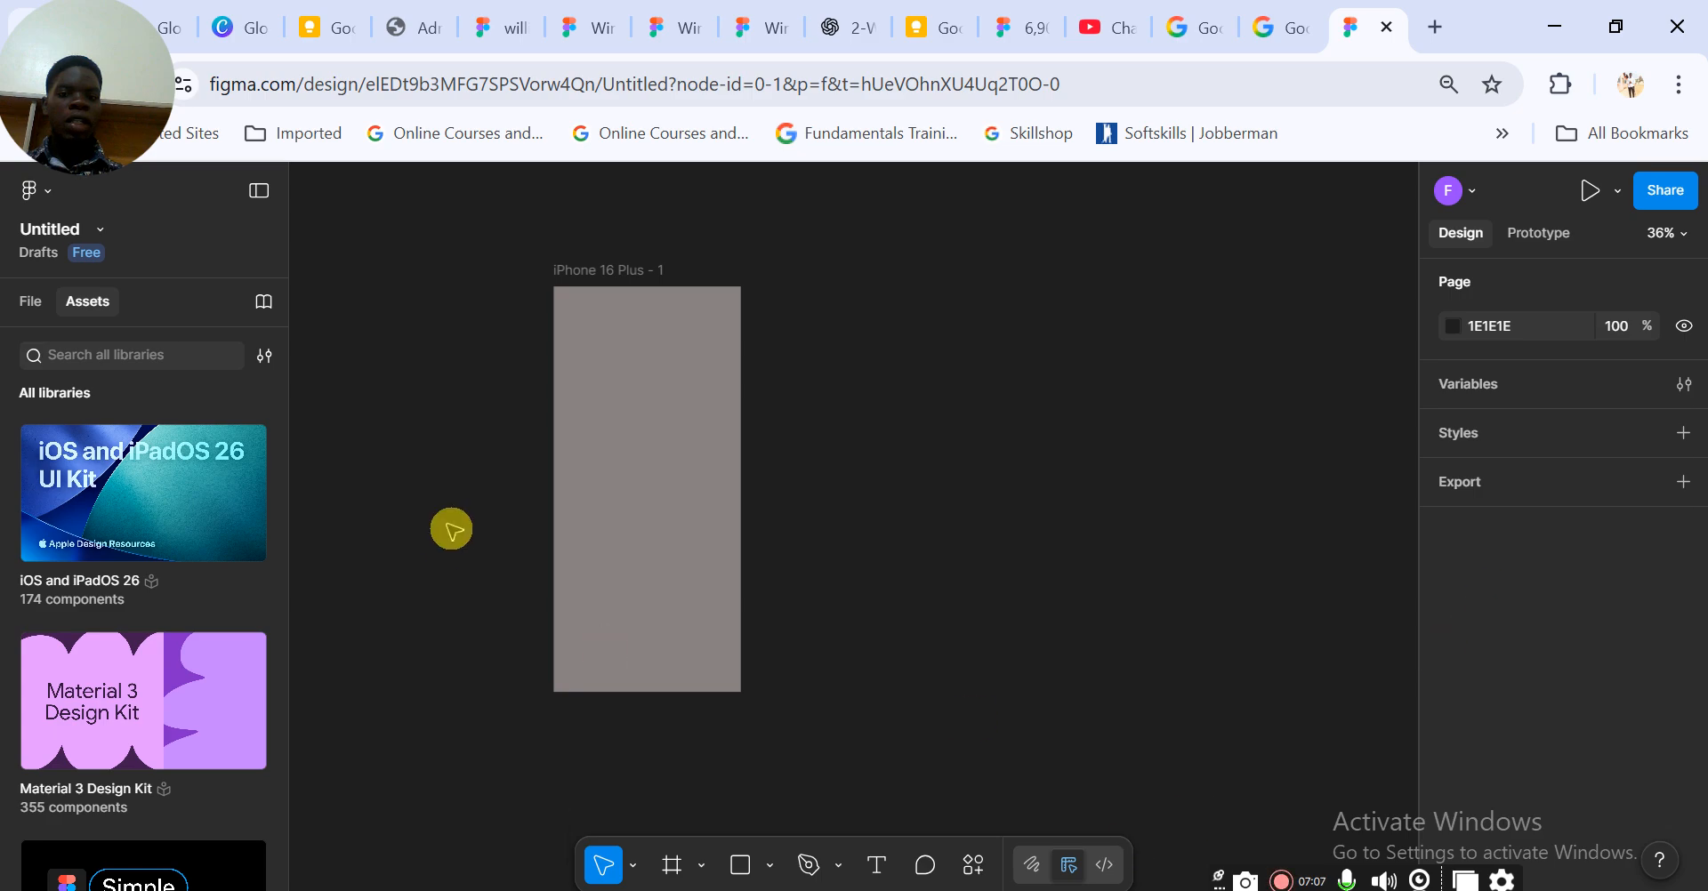
Round the iPhone 16 Plus frame's corners with a corner radius of 71 and deselect it
{"action": "left_click", "coordinate": [605, 497]}
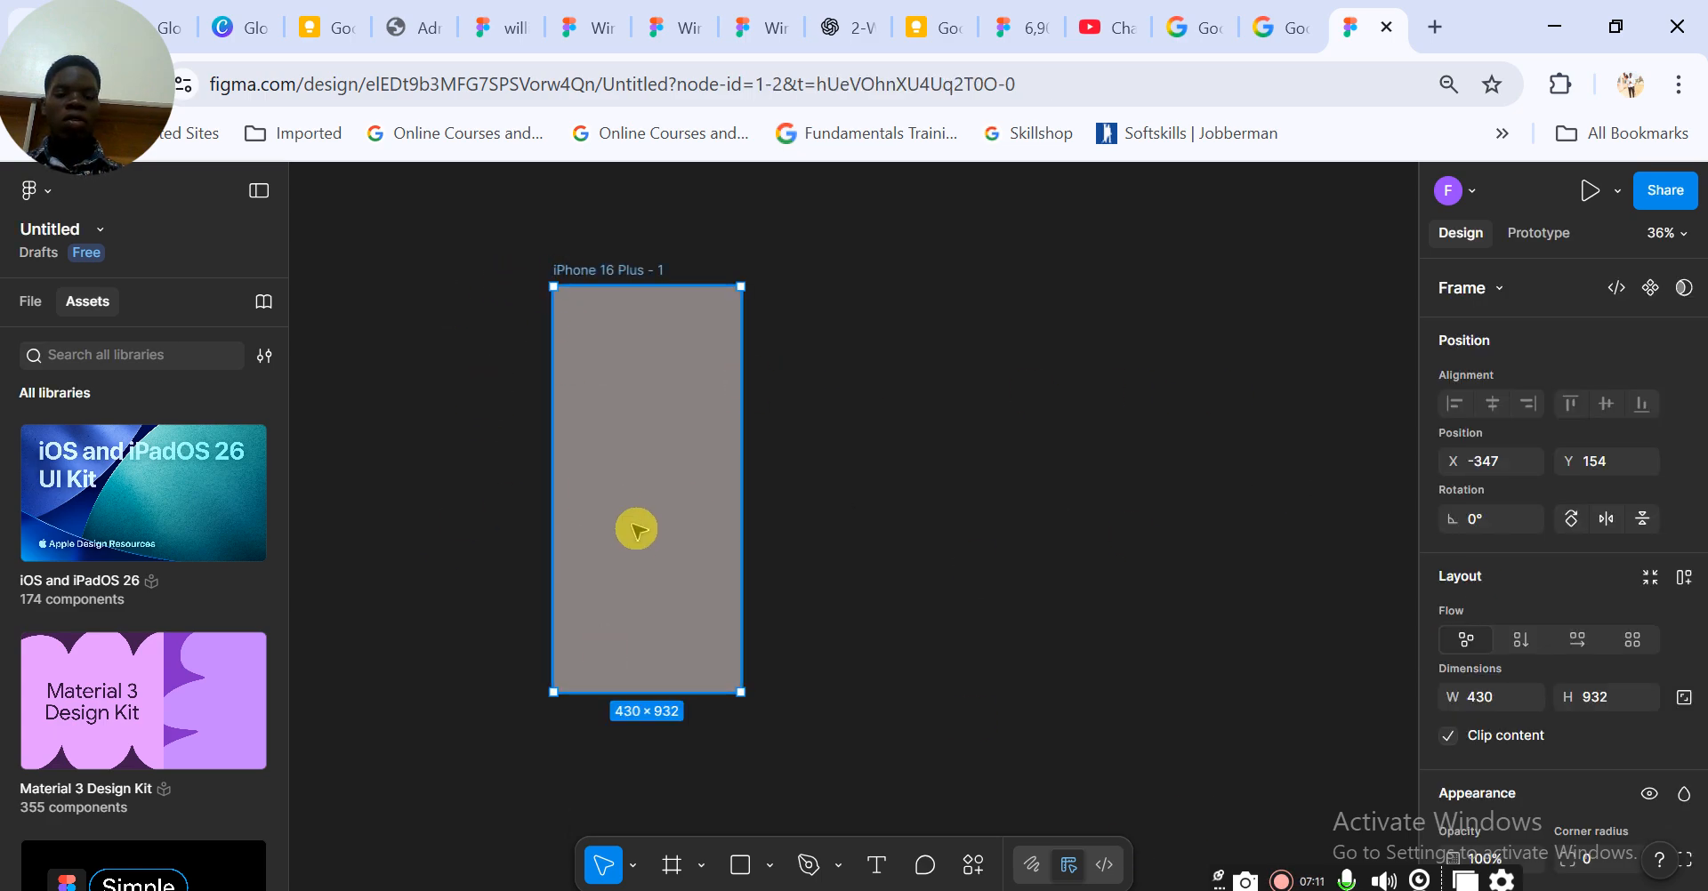
{"action": "left_click", "coordinate": [1032, 464]}
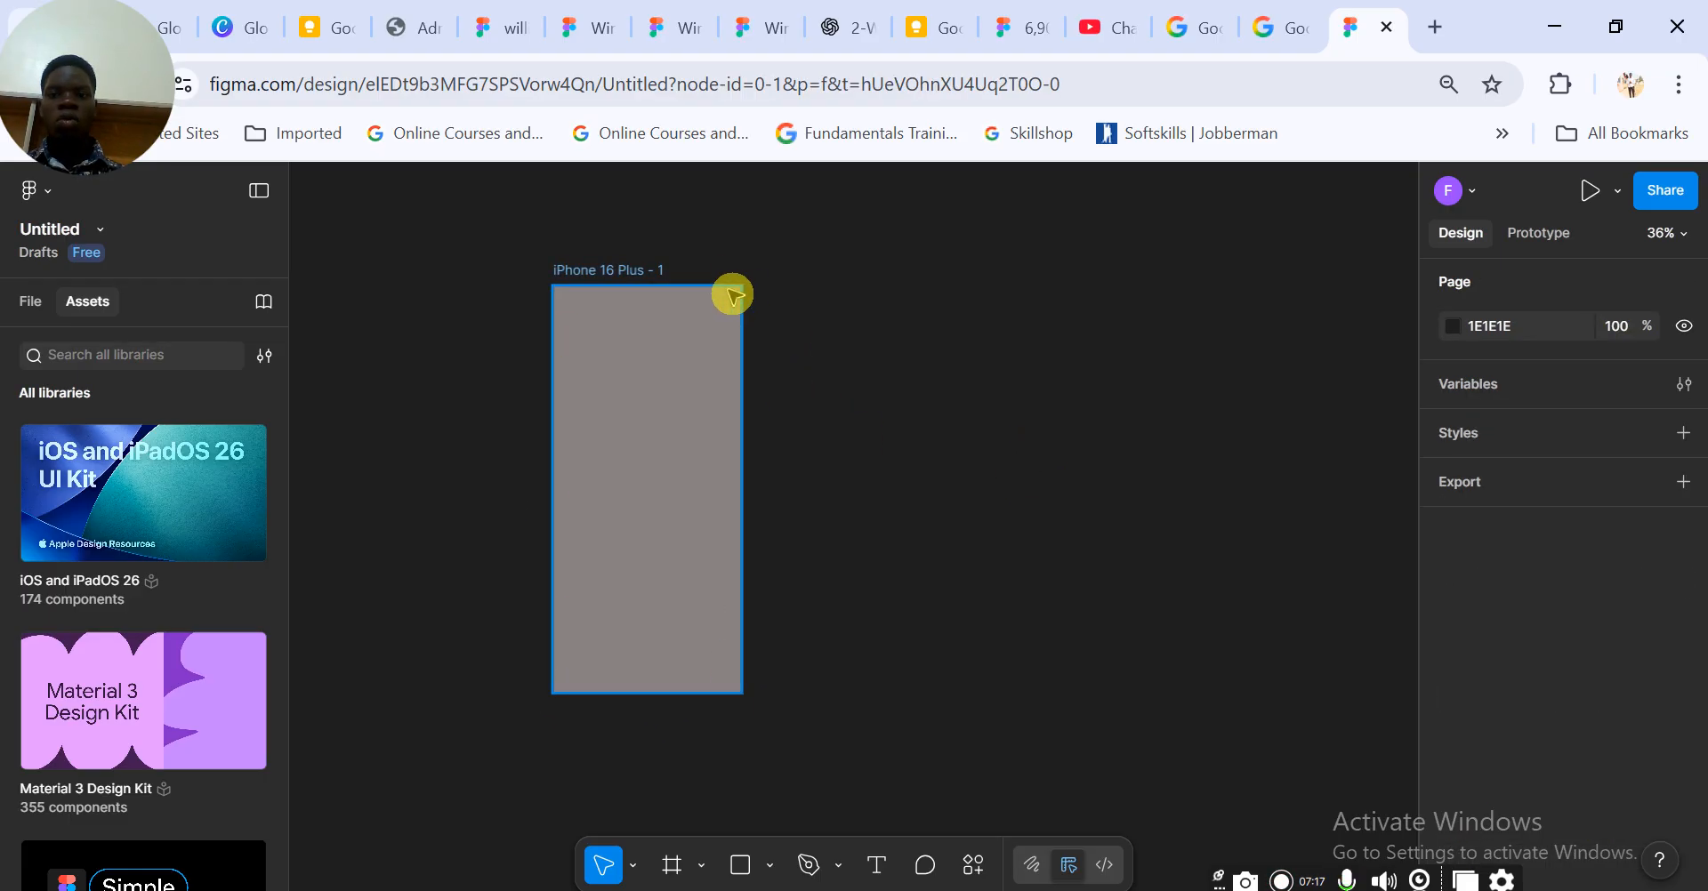
{"action": "left_click", "coordinate": [685, 538]}
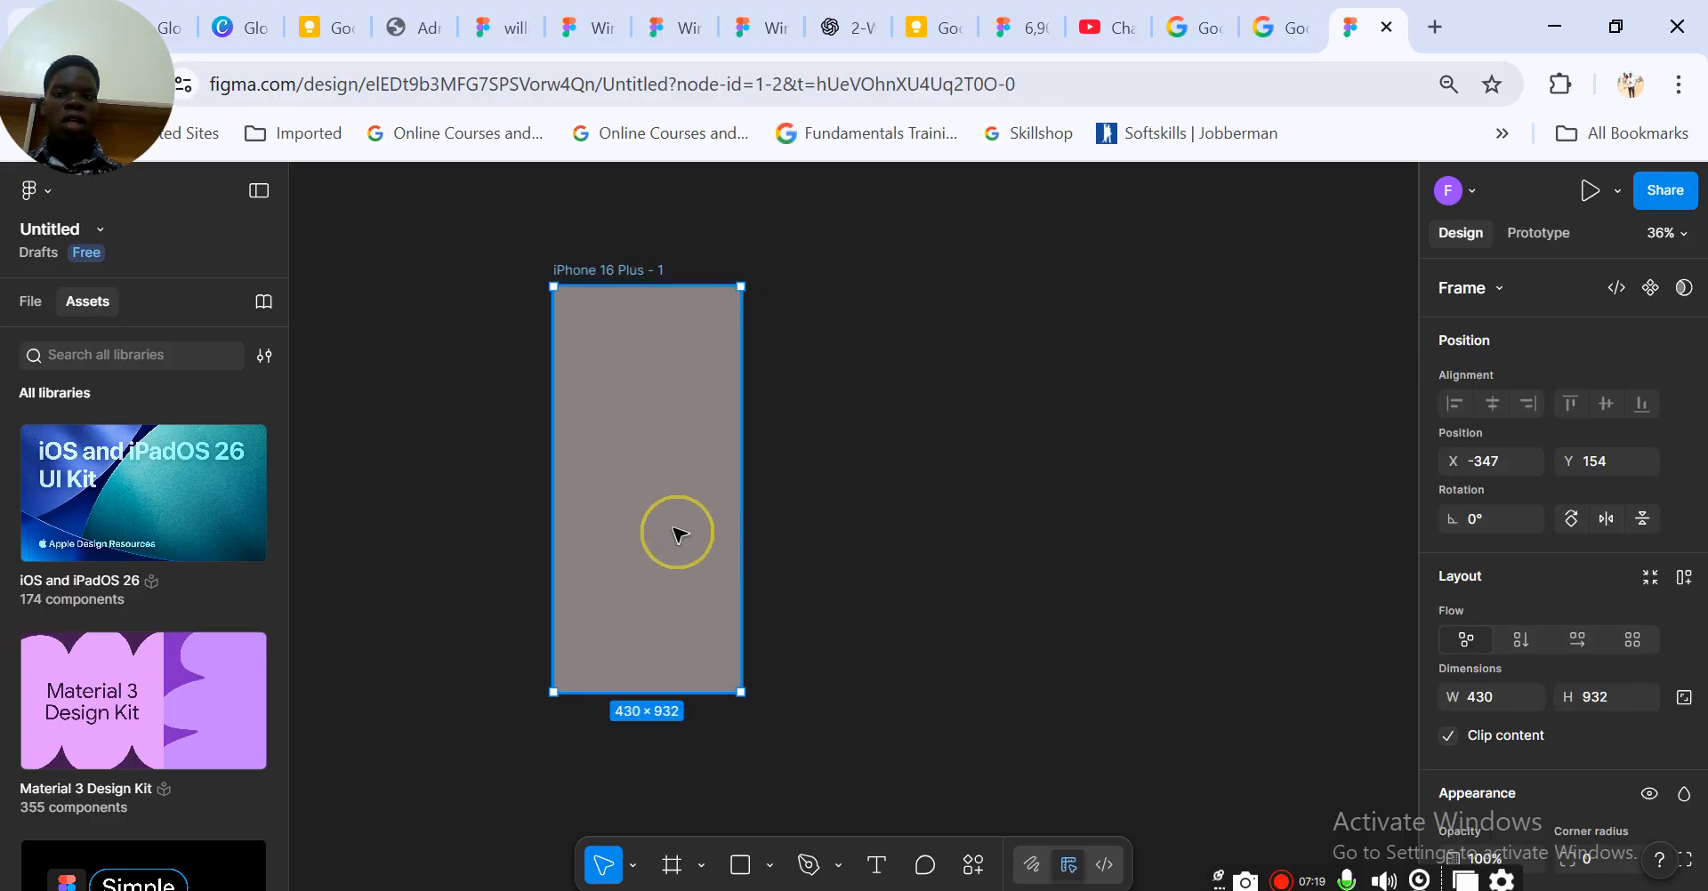
{"action": "scroll", "coordinate": [1518, 588], "scroll_direction": "down", "scroll_amount": 5}
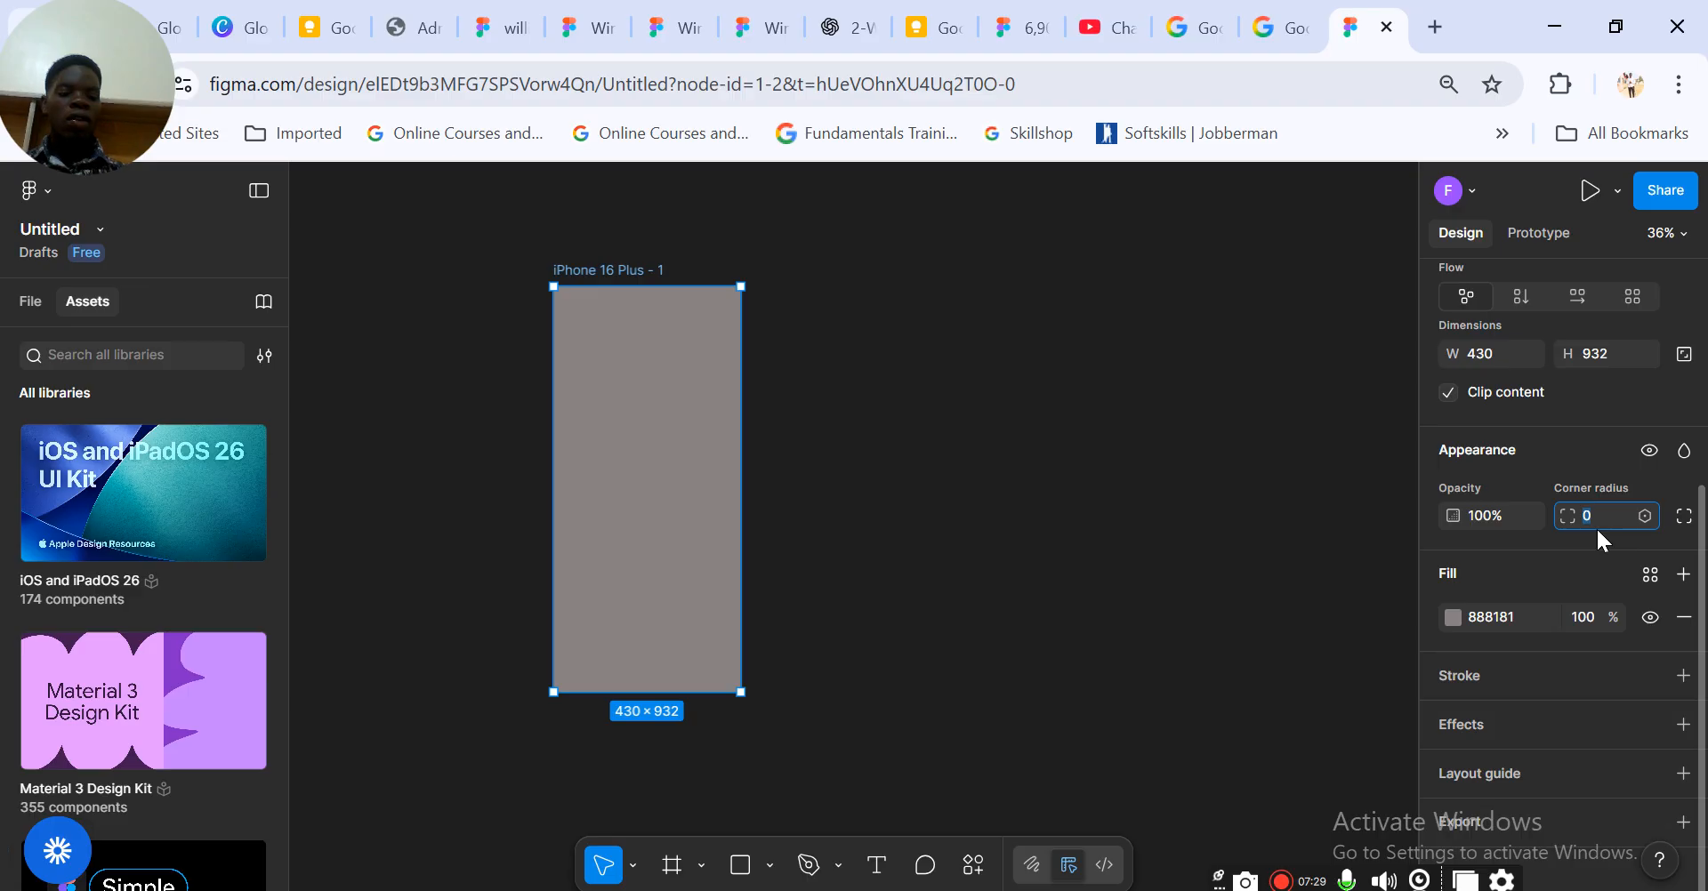
{"action": "key", "text": "Up"}
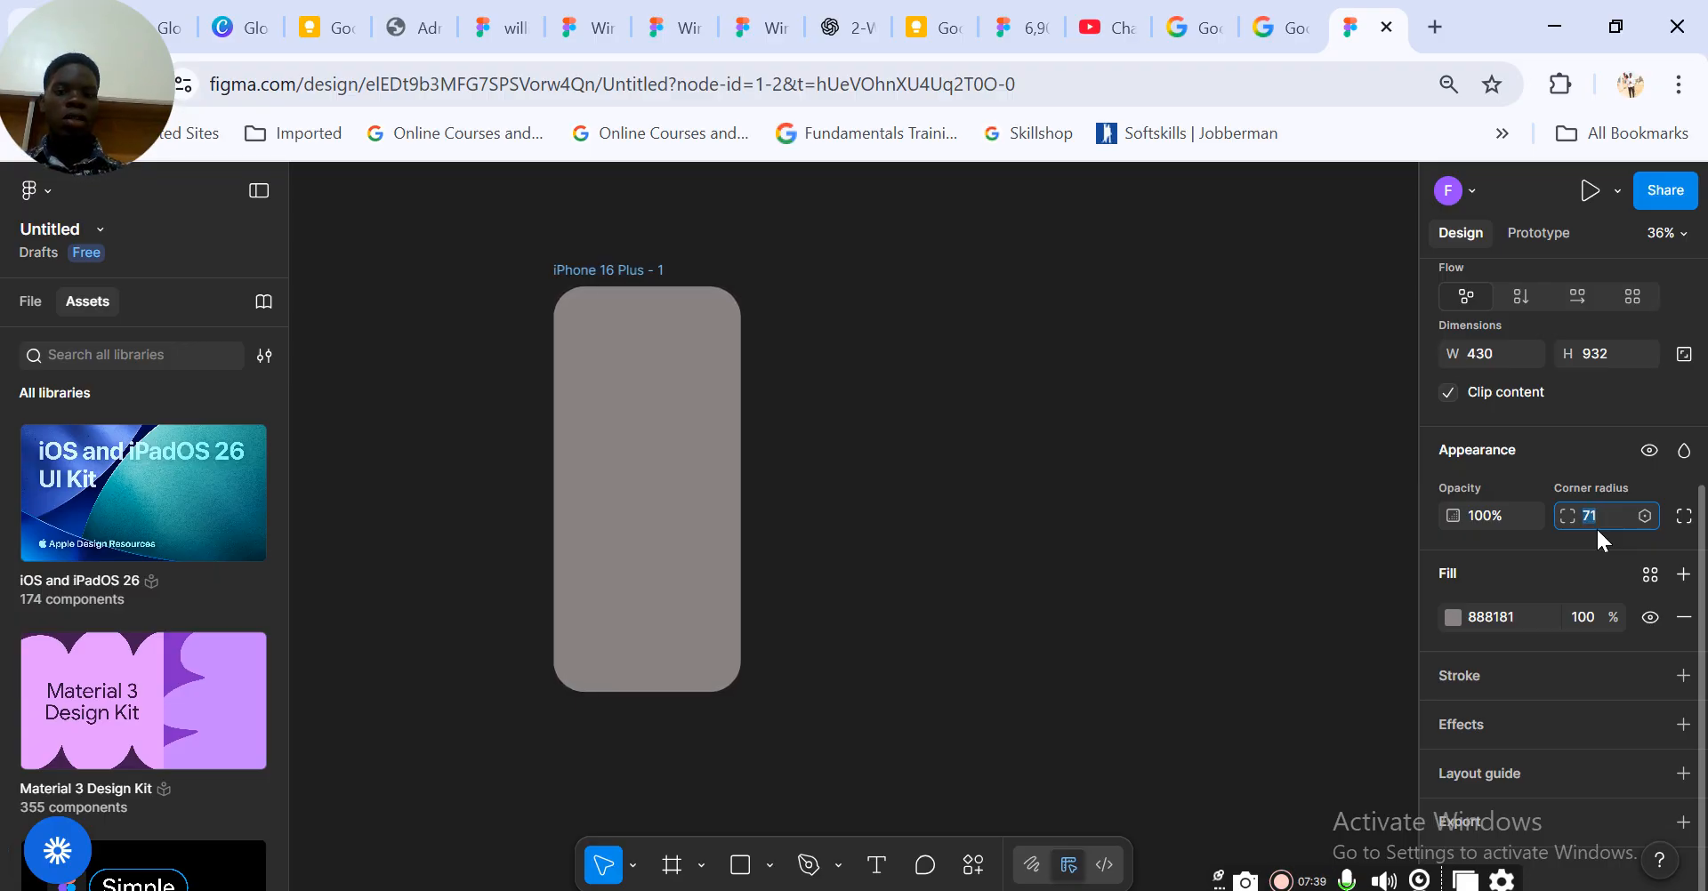
{"action": "left_click", "coordinate": [1032, 717]}
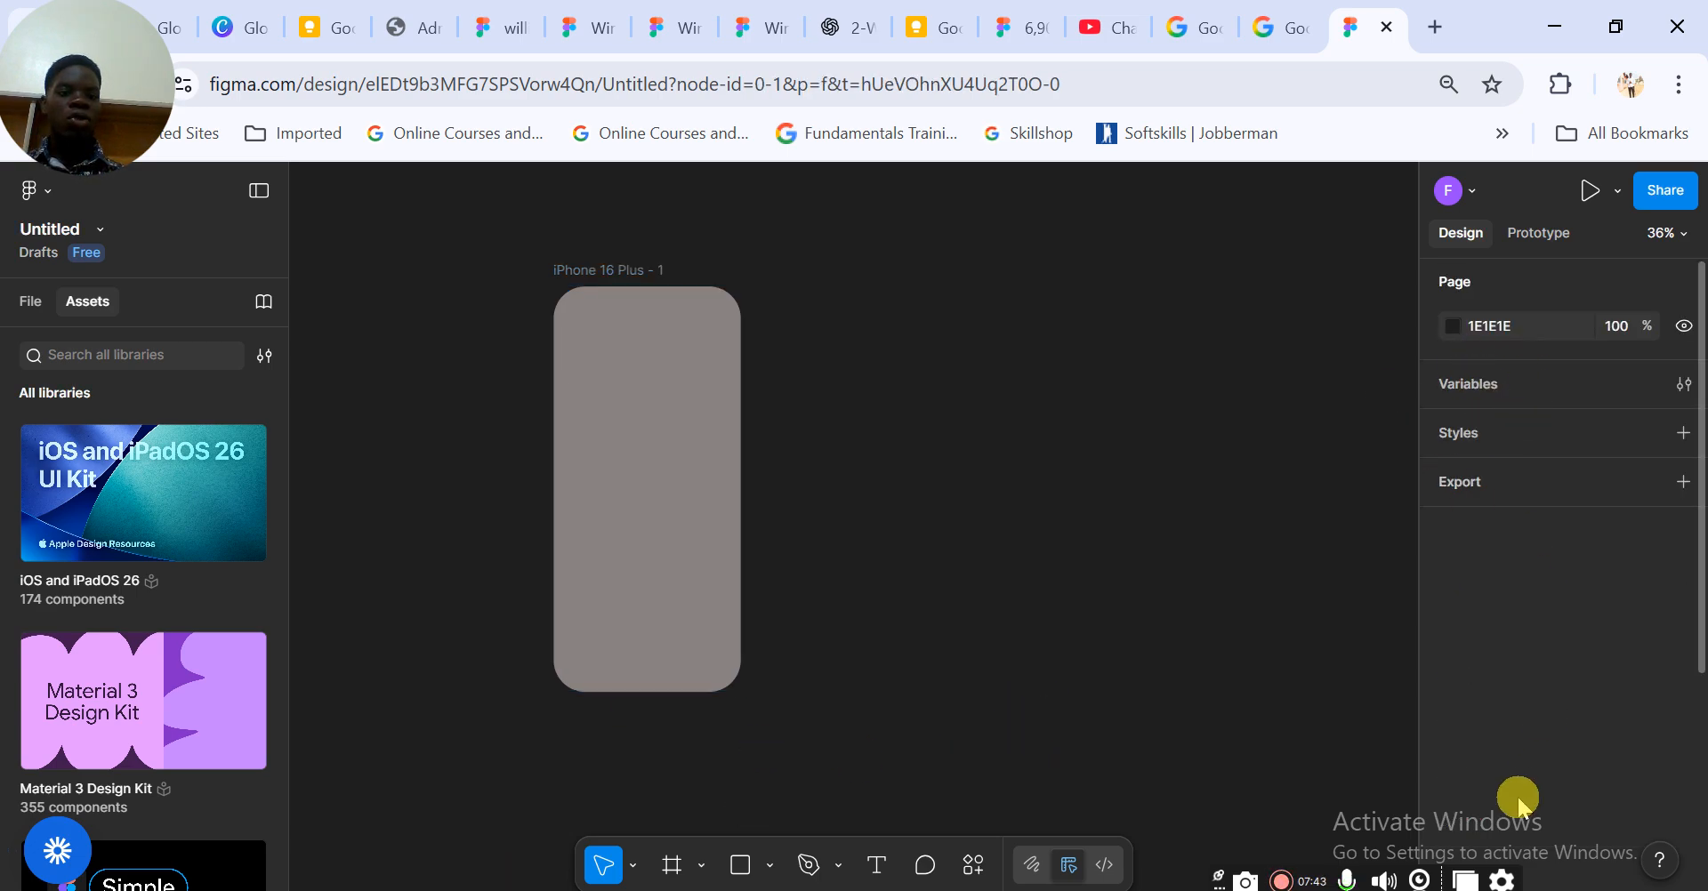
Try a Line about 57 long near the phone frame's lower-left corner and delete it
{"action": "left_click", "coordinate": [703, 865]}
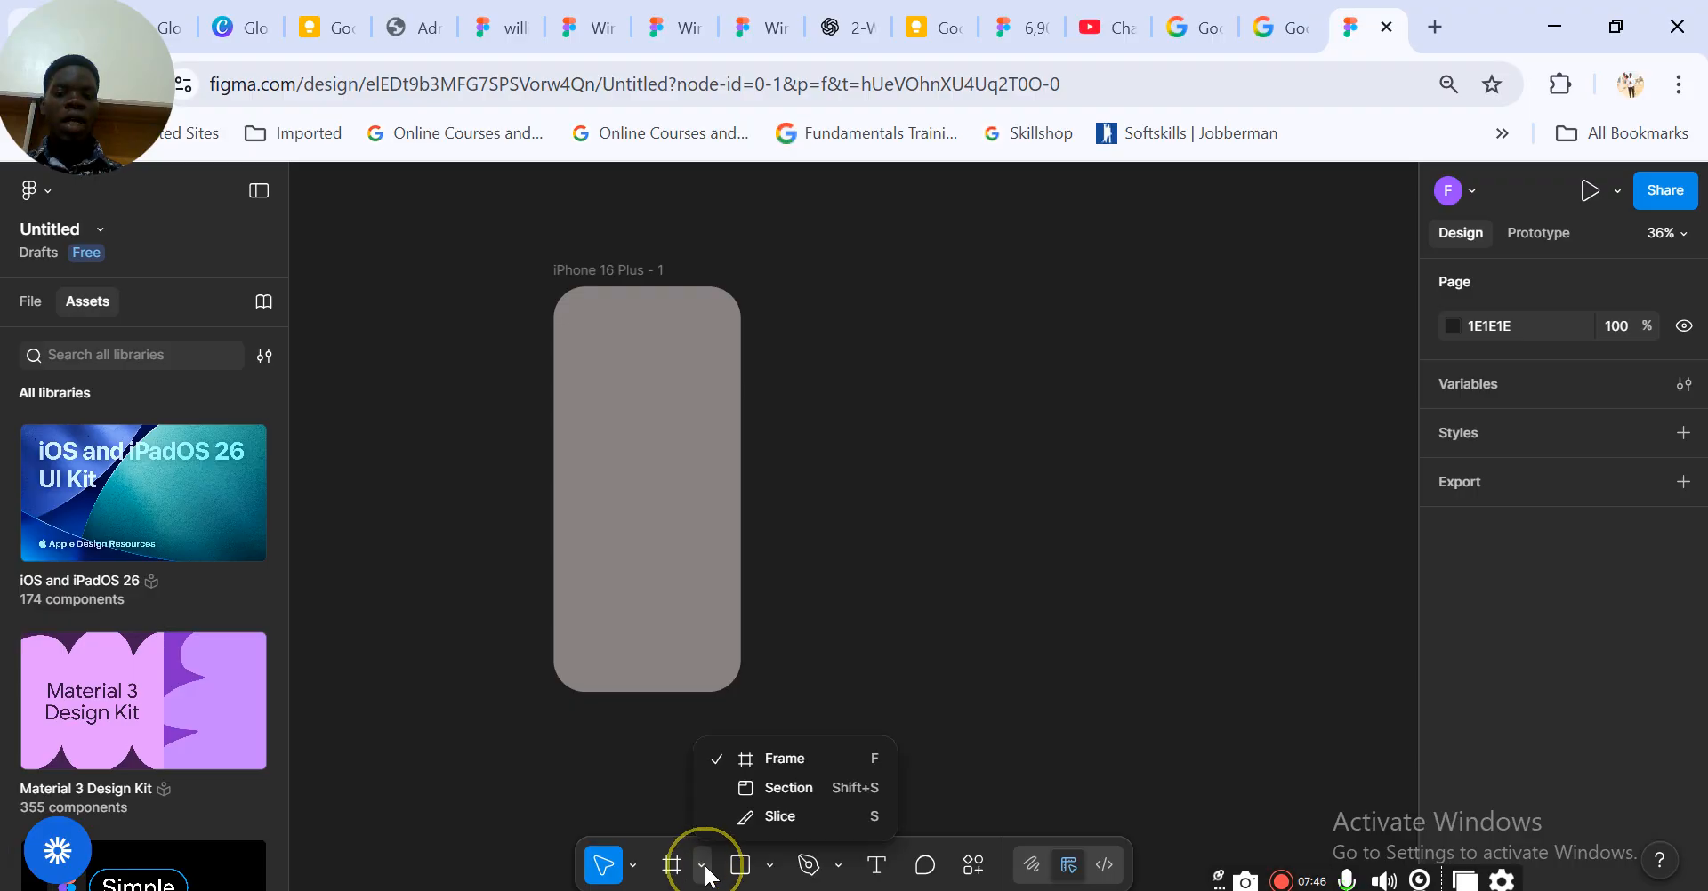
{"action": "left_click", "coordinate": [999, 706]}
{"action": "left_click", "coordinate": [769, 864]}
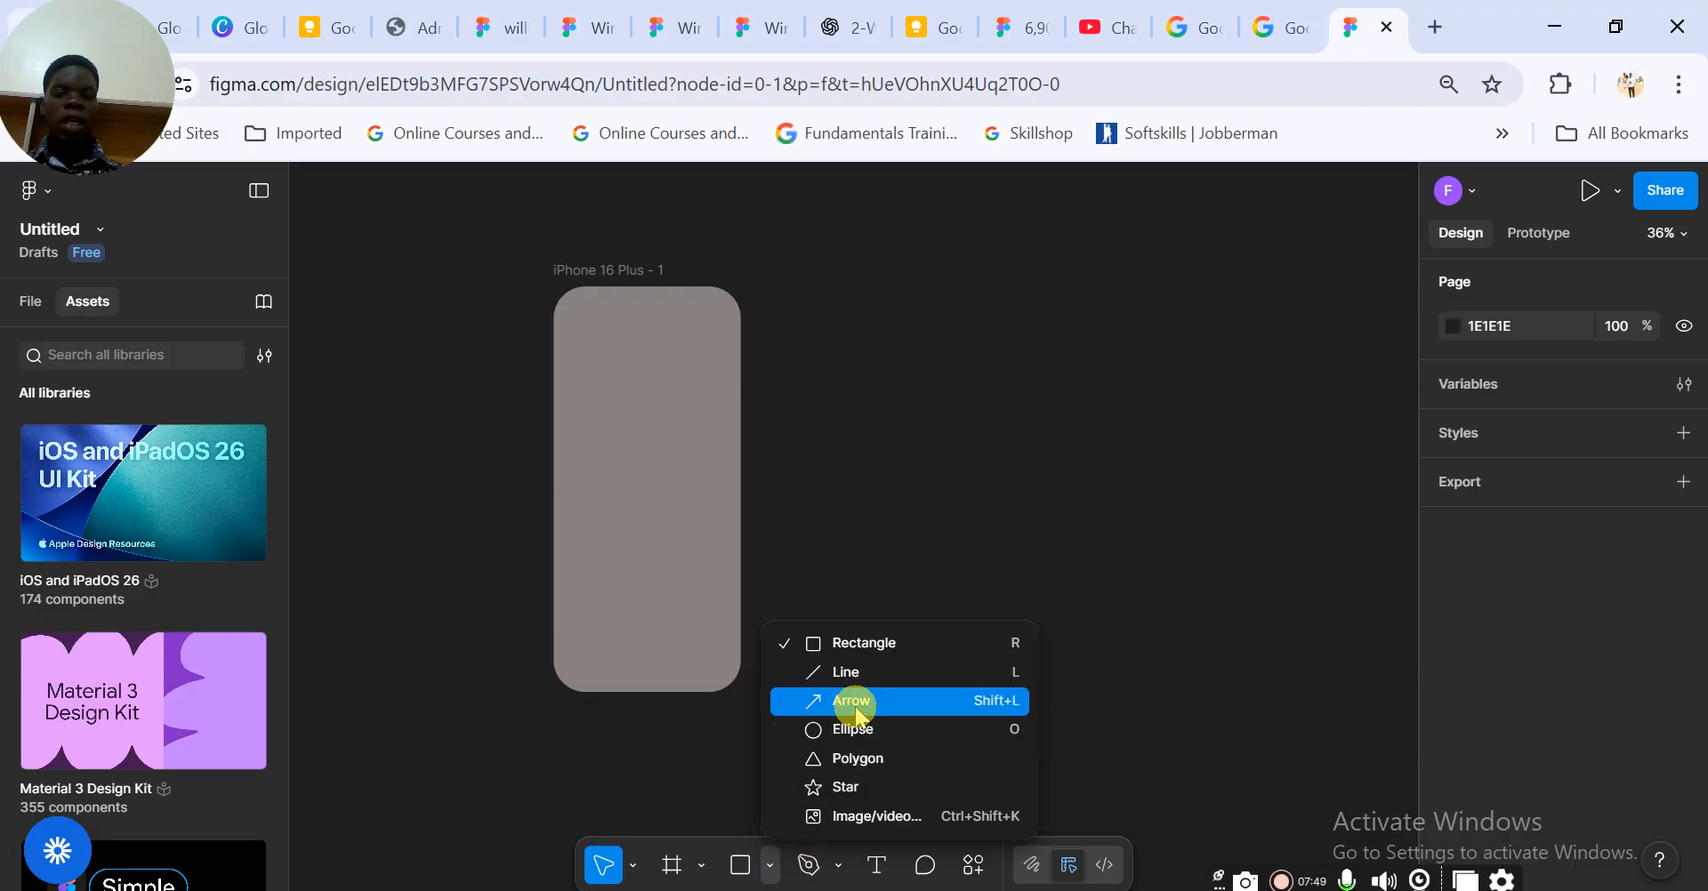
{"action": "left_click", "coordinate": [860, 678]}
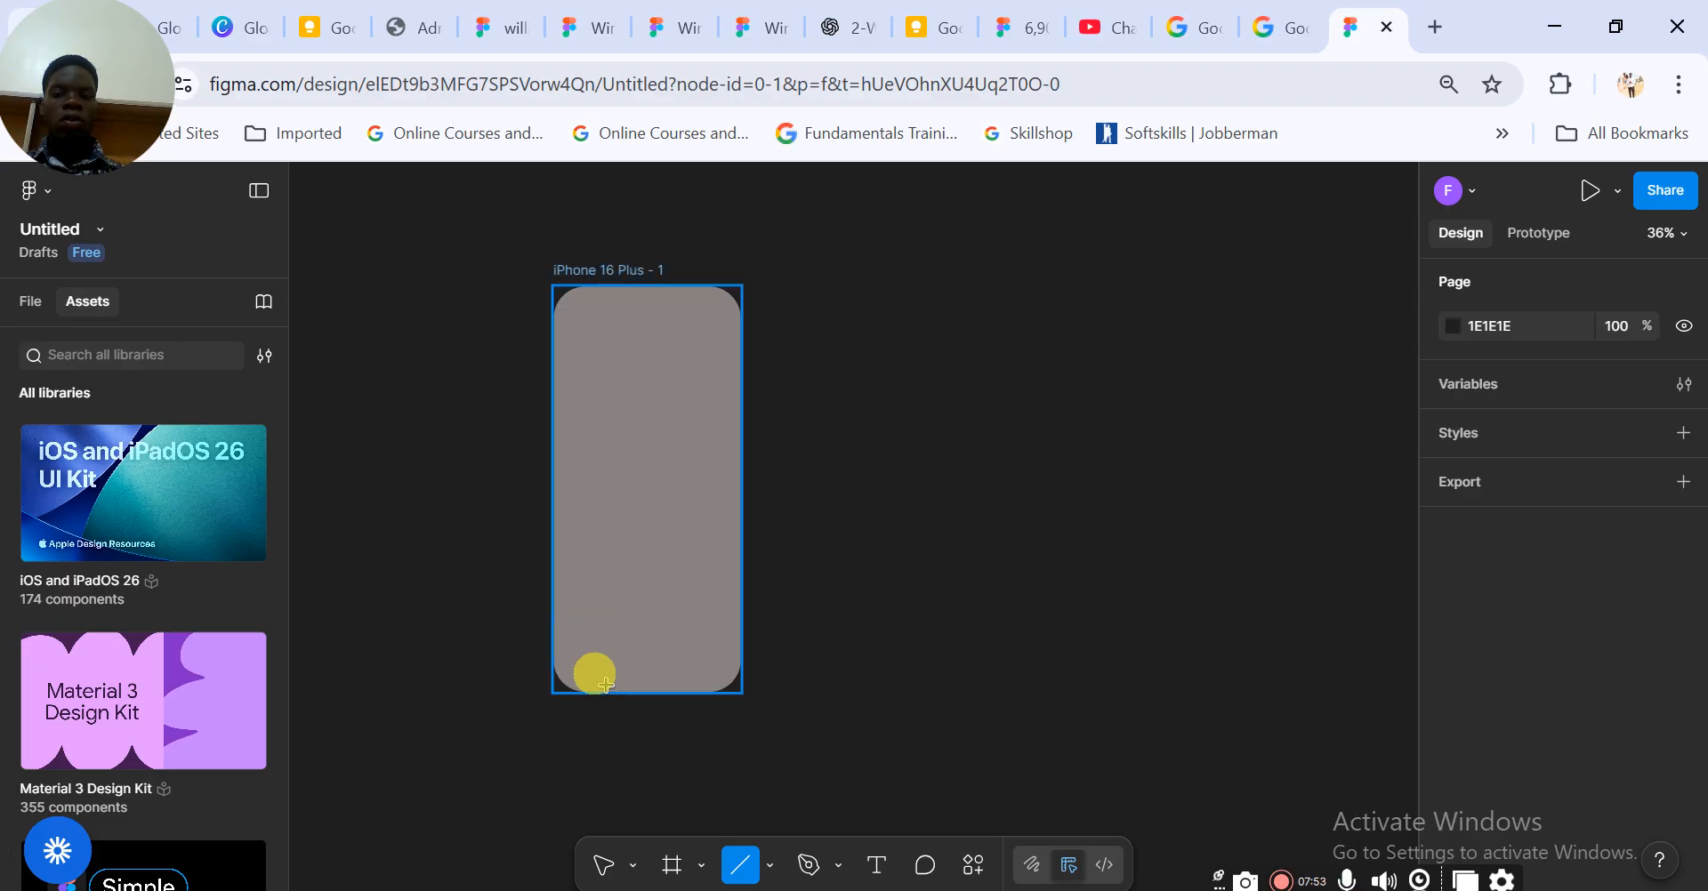
{"action": "mouse_move", "coordinate": [598, 676]}
{"action": "left_mouse_down"}
{"action": "mouse_move", "coordinate": [584, 656]}
{"action": "mouse_move", "coordinate": [678, 652]}
{"action": "mouse_move", "coordinate": [545, 636]}
{"action": "mouse_move", "coordinate": [561, 636]}
{"action": "left_mouse_up"}
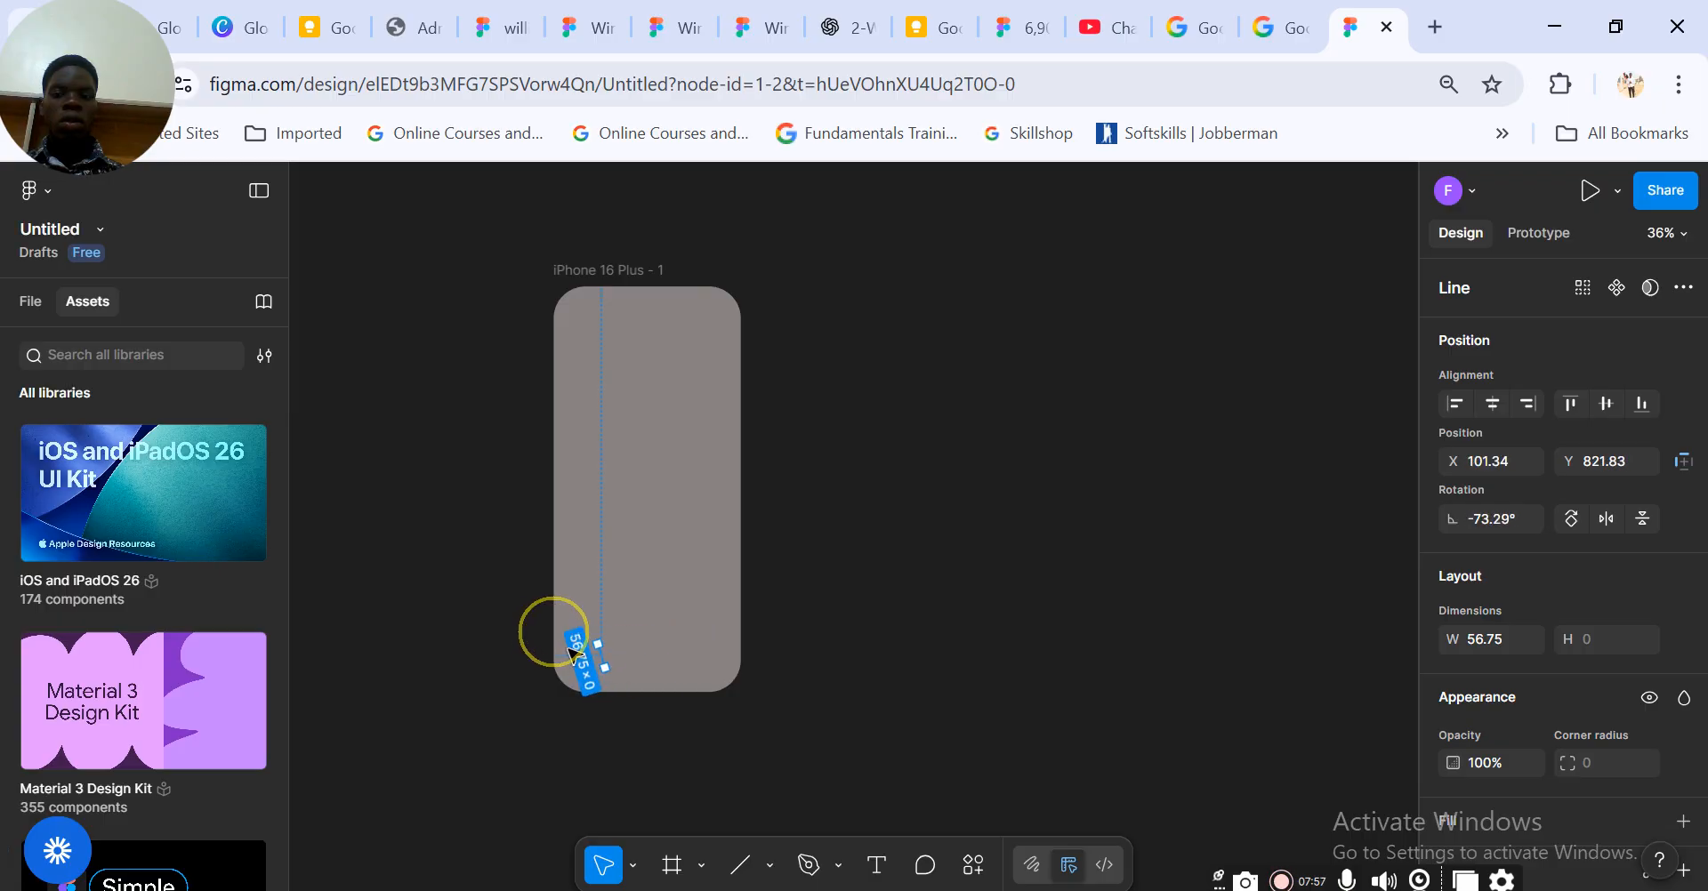
{"action": "key", "text": "Delete"}
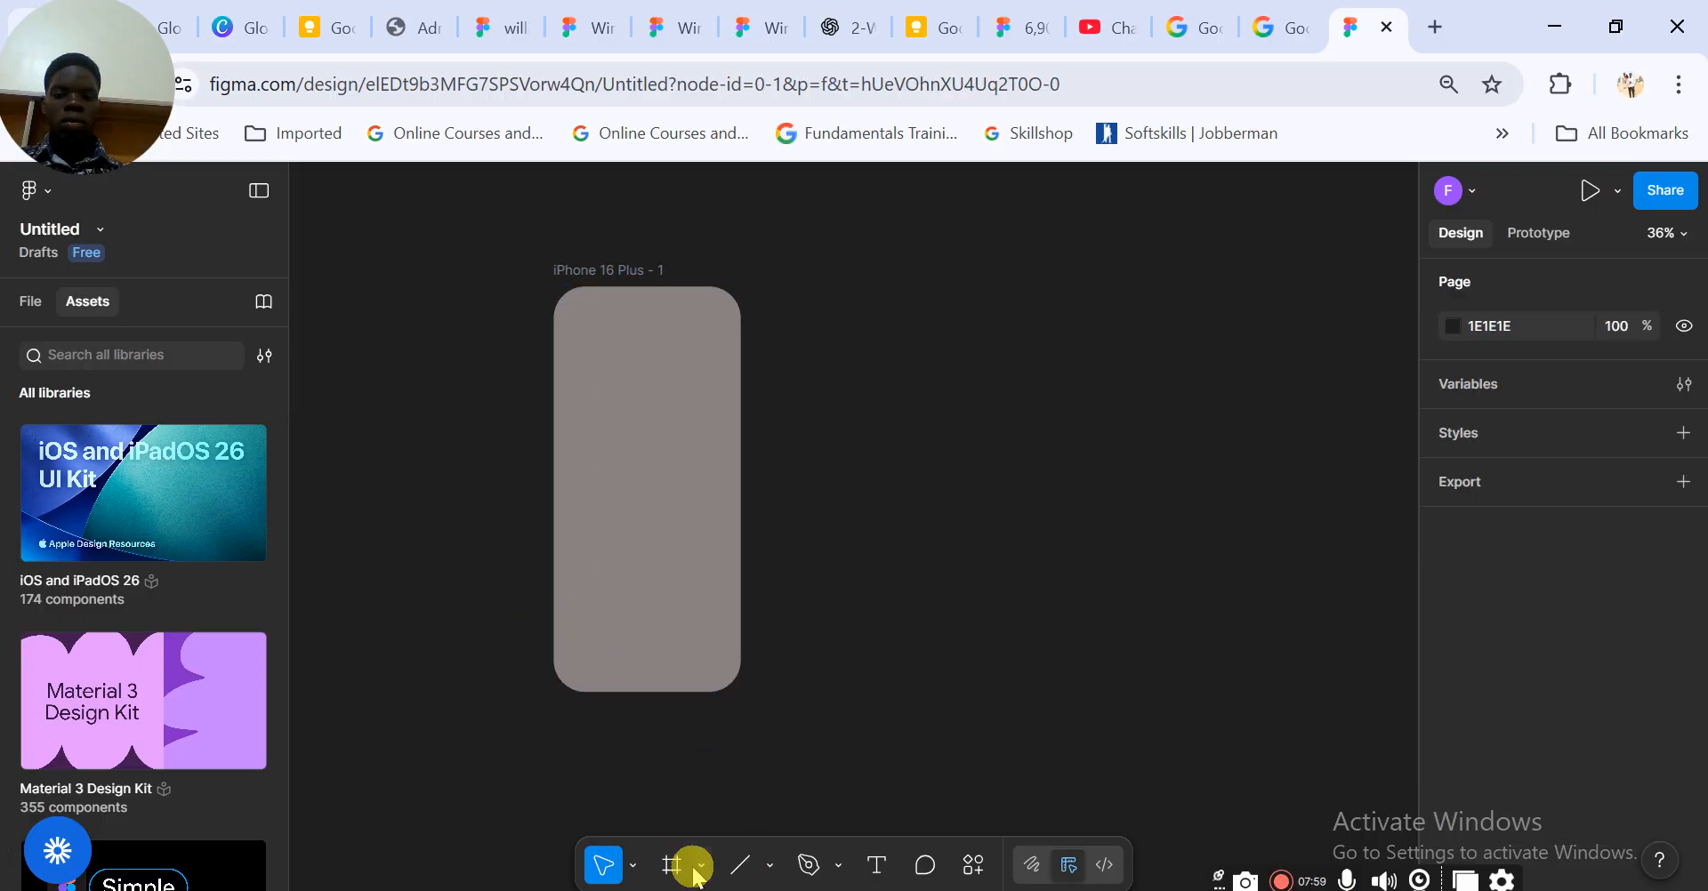
Draw a thin rectangle about 301 × 3 near the phone frame's lower edge and centre it horizontally at about X 65, Y 875
{"action": "left_click", "coordinate": [769, 865]}
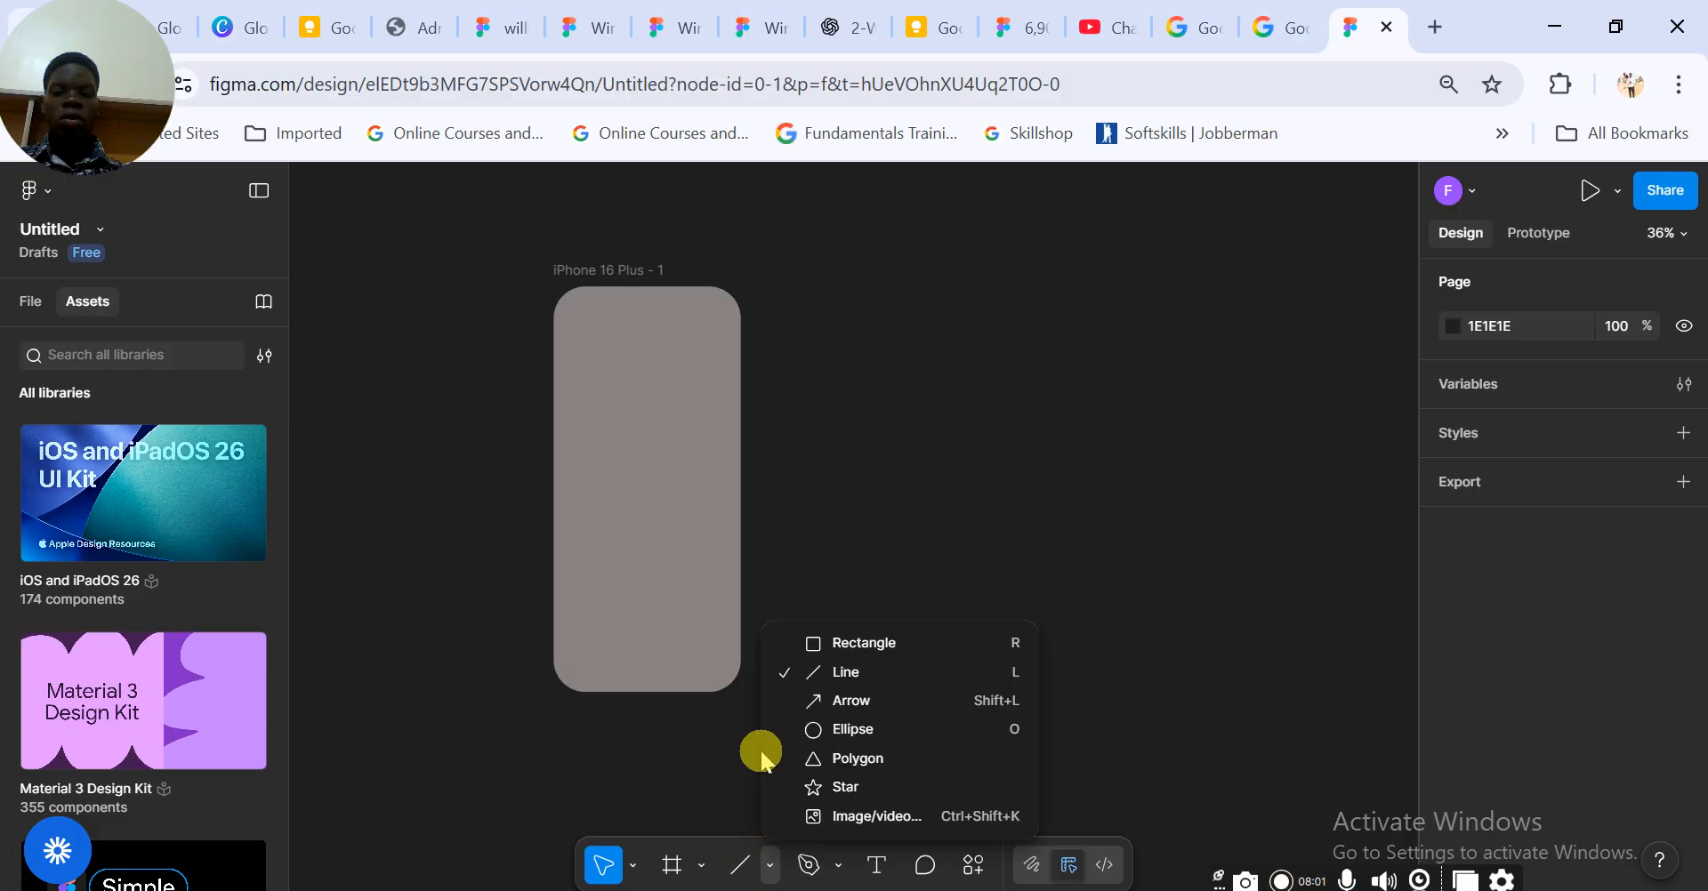
{"action": "left_click", "coordinate": [787, 648]}
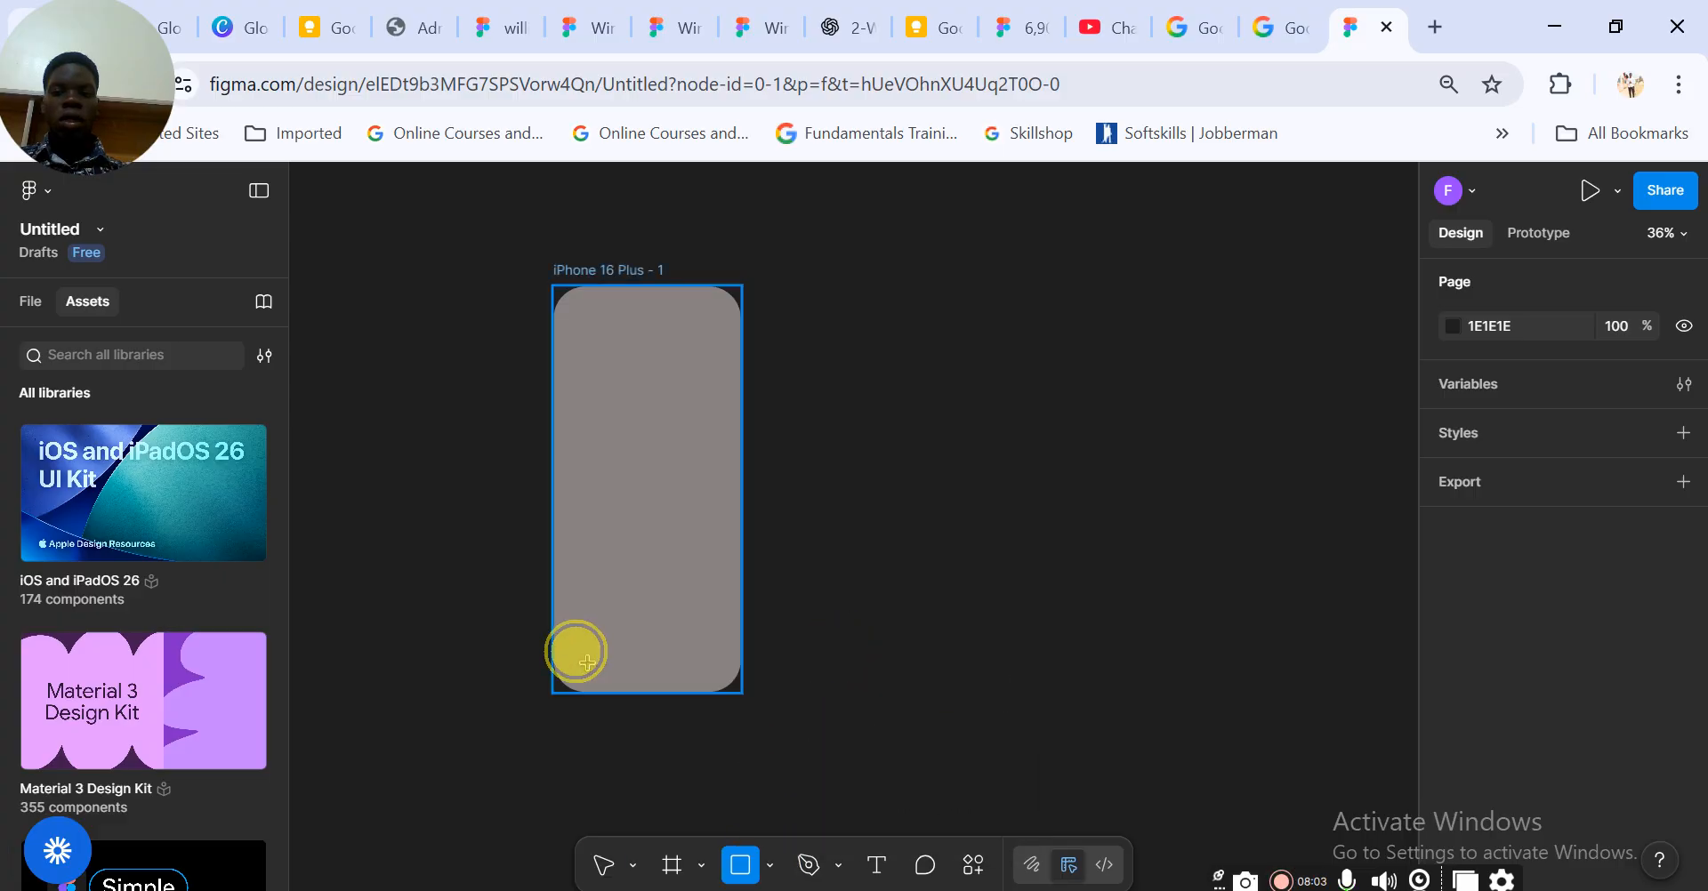
{"action": "left_click_drag", "start_coordinate": [588, 656], "coordinate": [719, 664]}
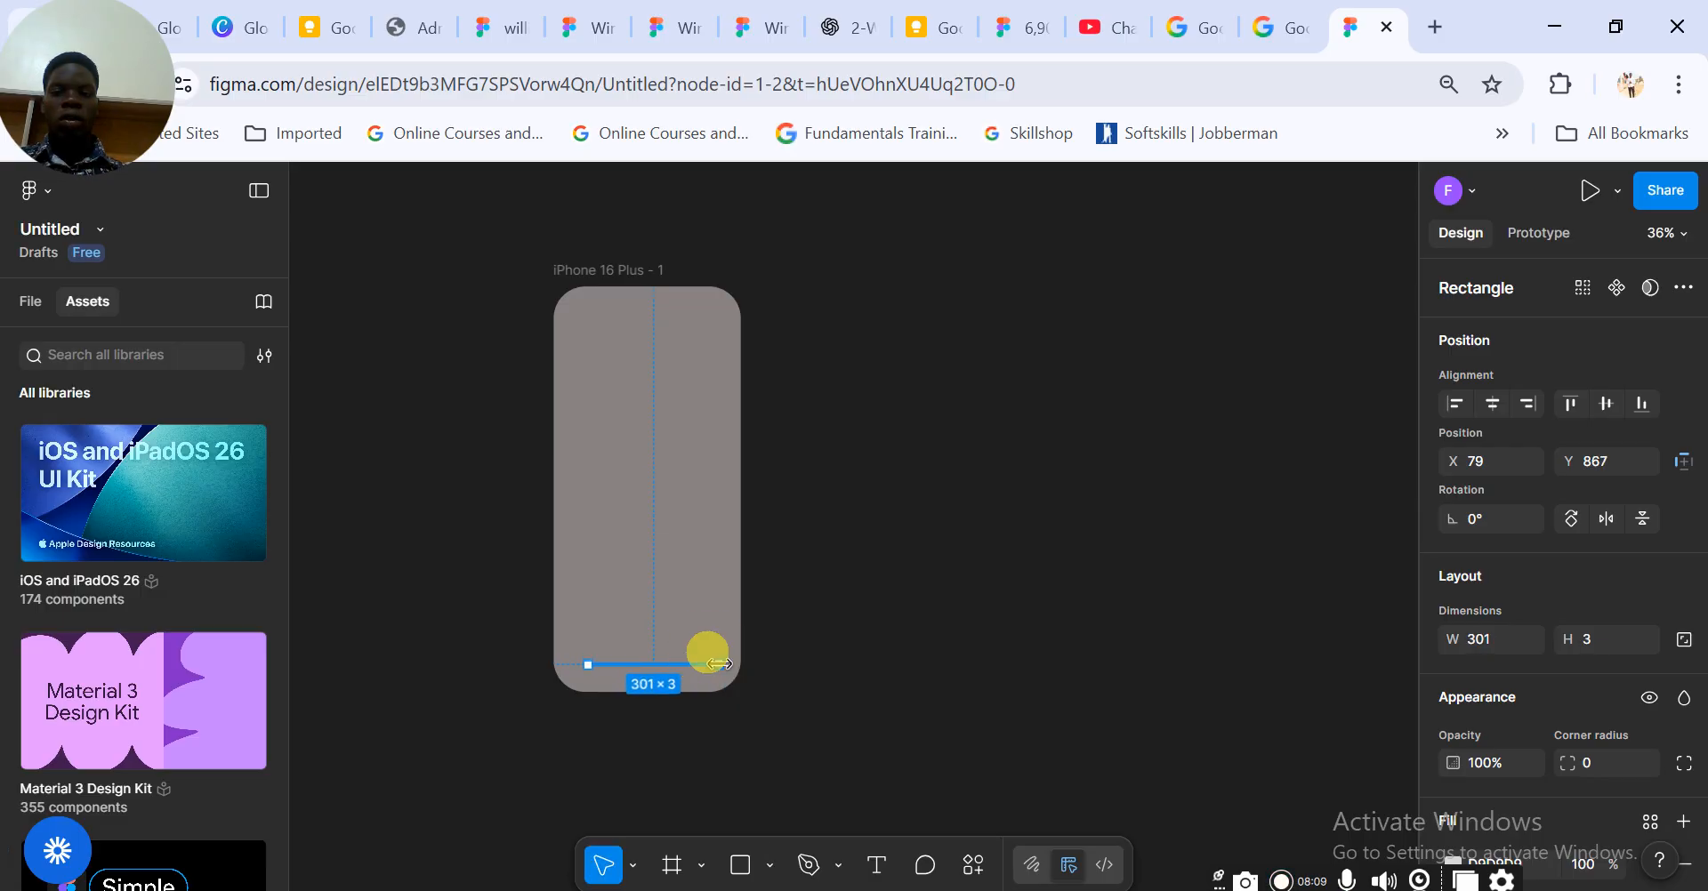
{"action": "left_click", "coordinate": [1020, 686]}
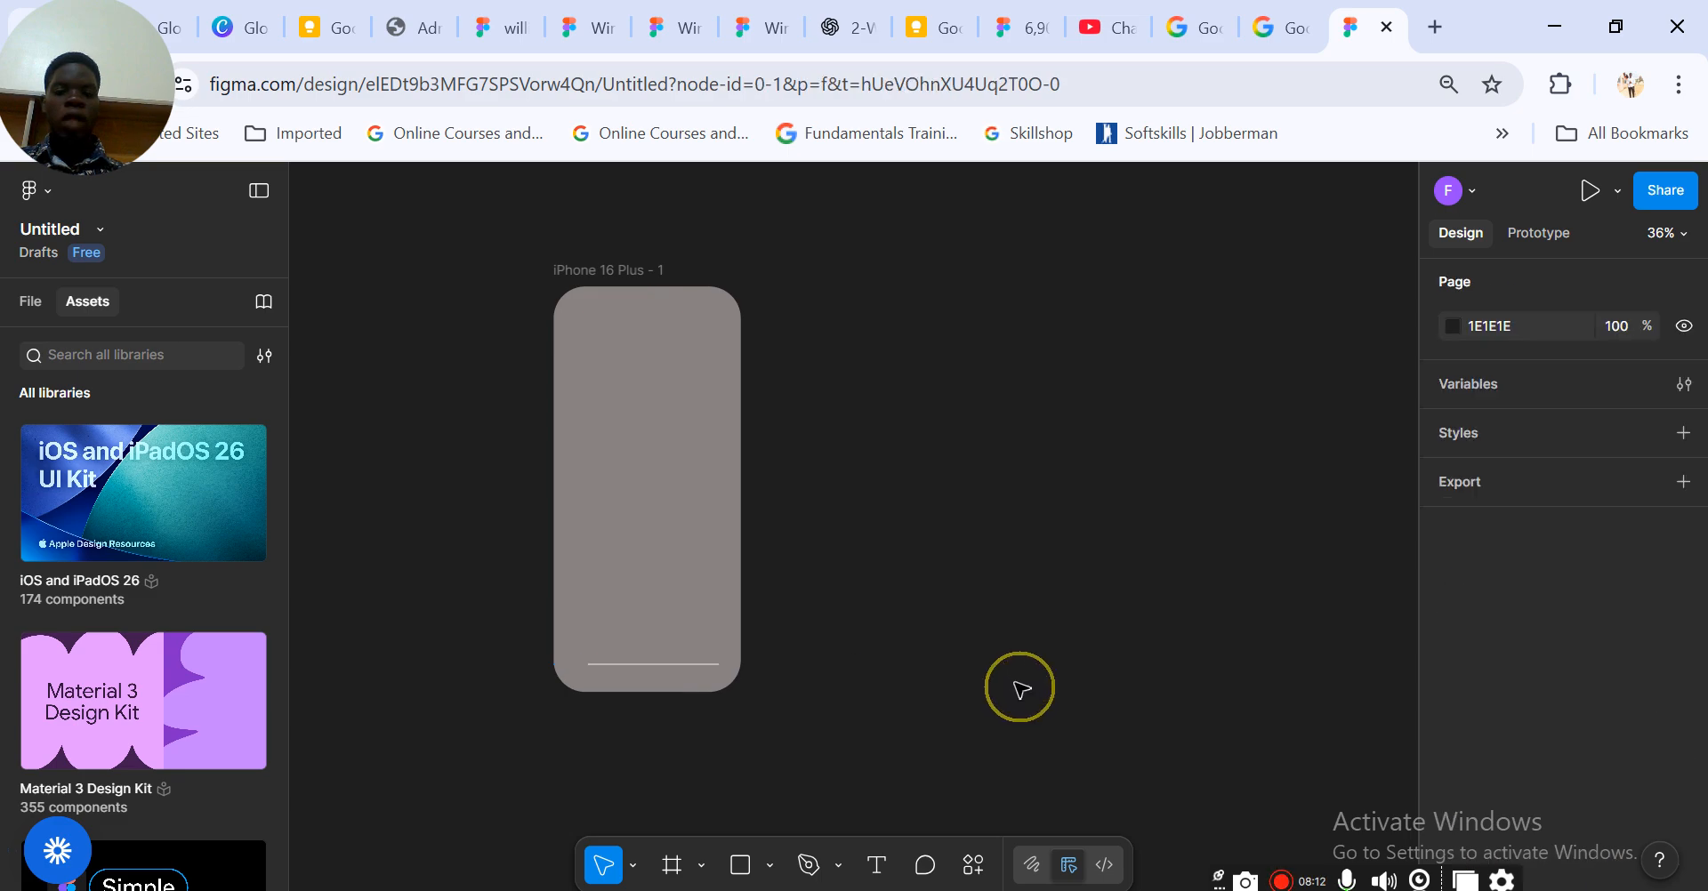
{"action": "left_click_drag", "start_coordinate": [629, 670], "coordinate": [626, 674]}
{"action": "left_click", "coordinate": [629, 676]}
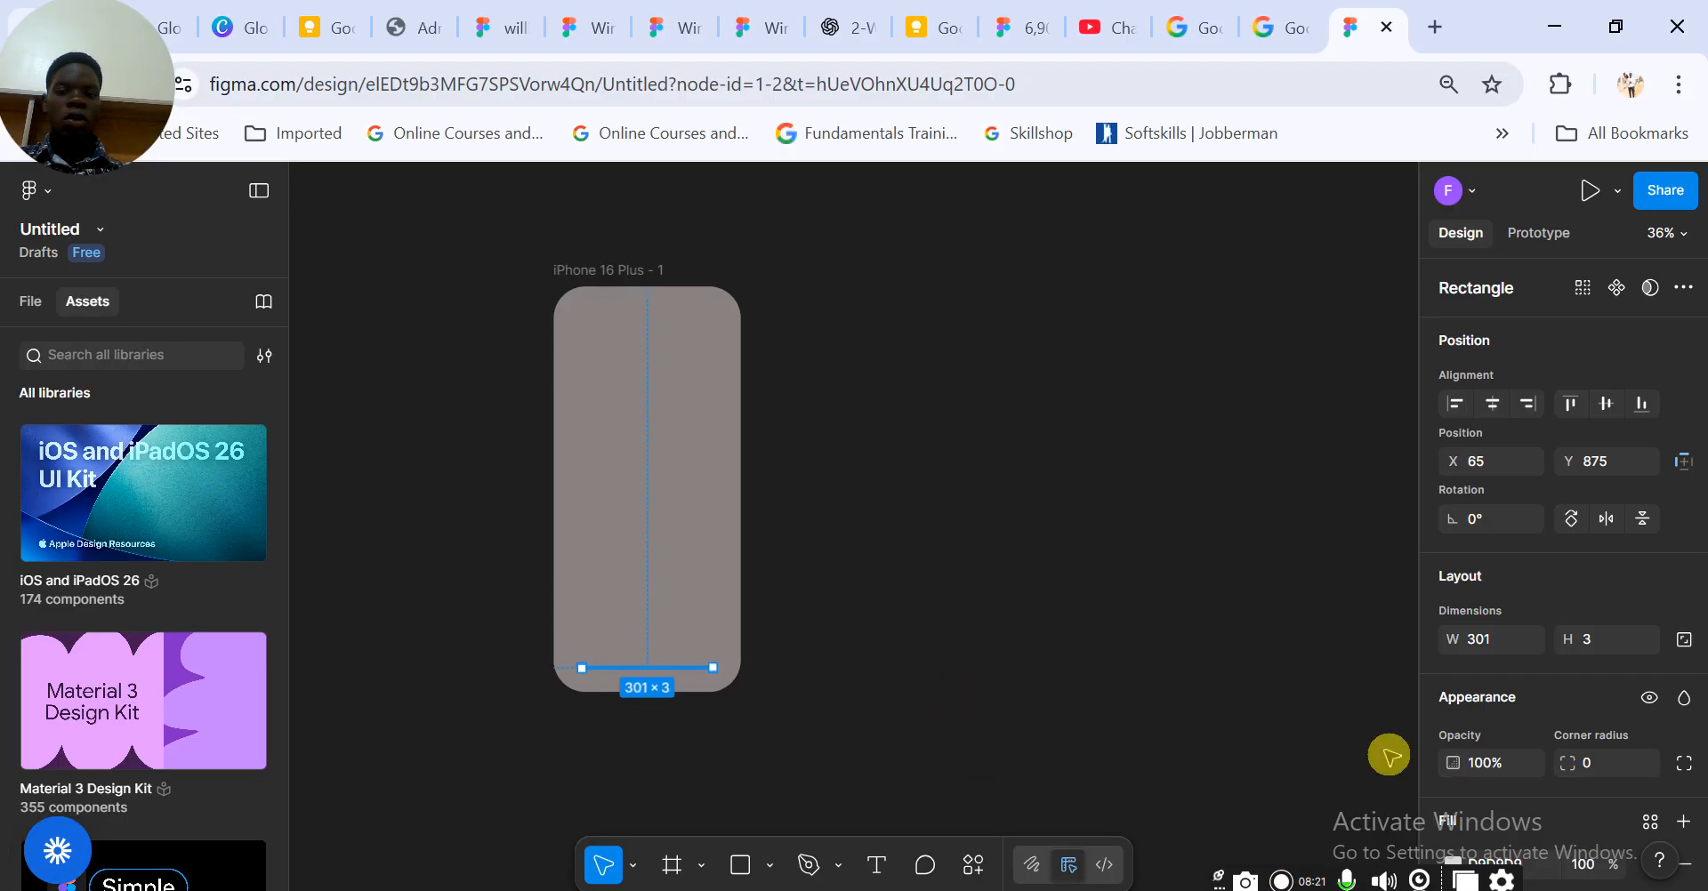
Change the thin rectangle's fill colour to near-black 0D0D0D
{"action": "scroll", "coordinate": [1482, 655], "scroll_direction": "down", "scroll_amount": 2}
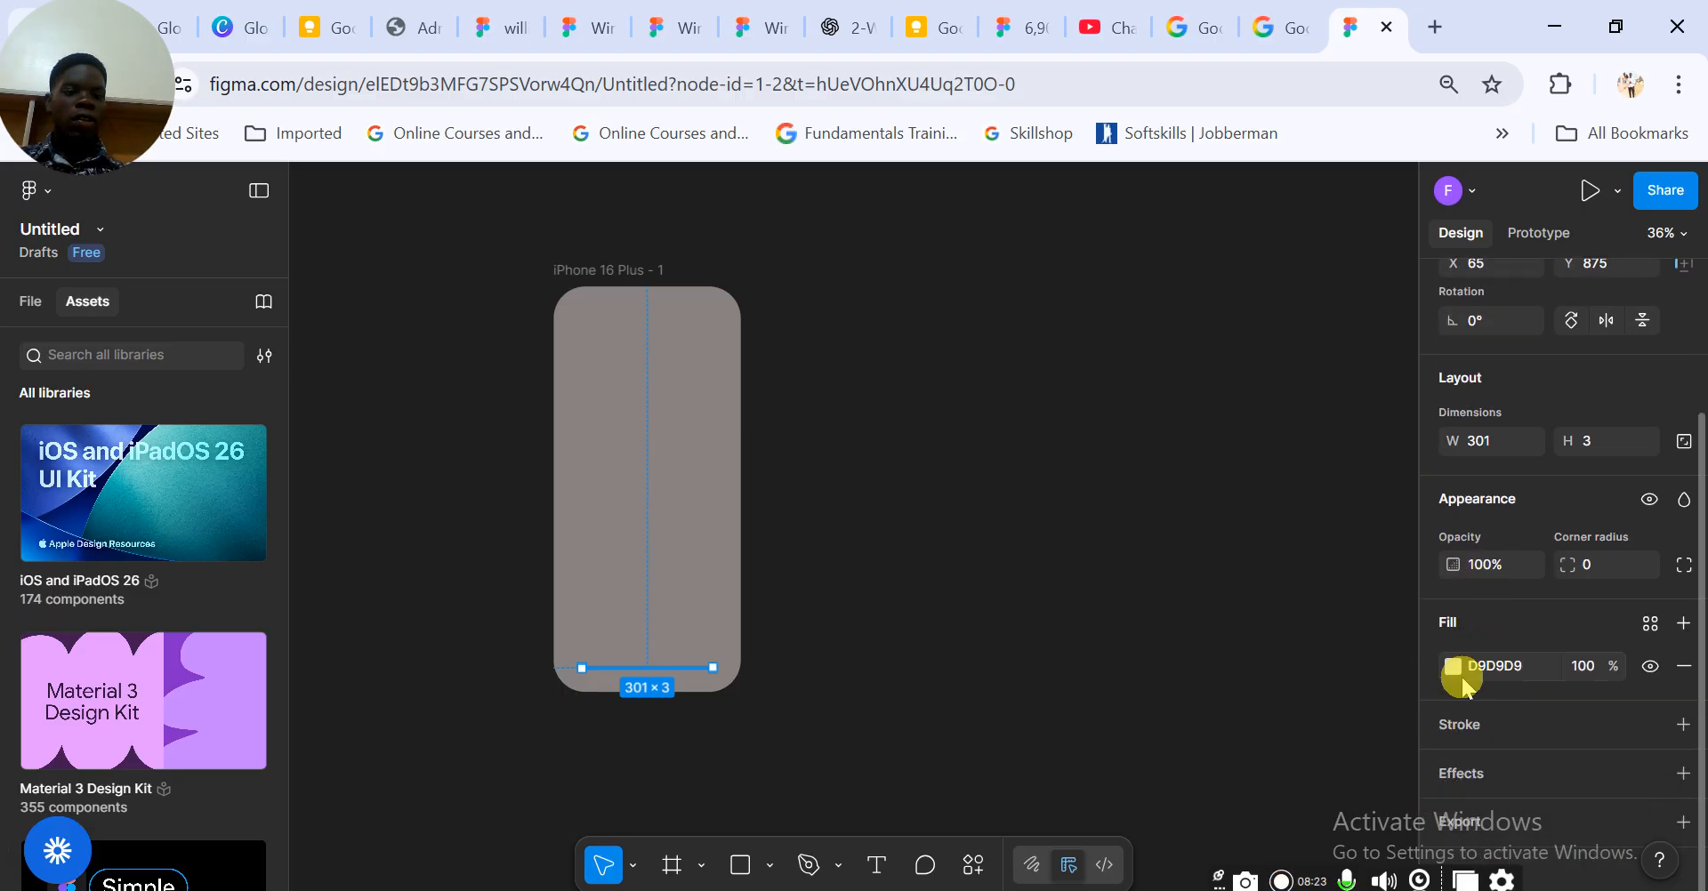
{"action": "left_click", "coordinate": [1453, 668]}
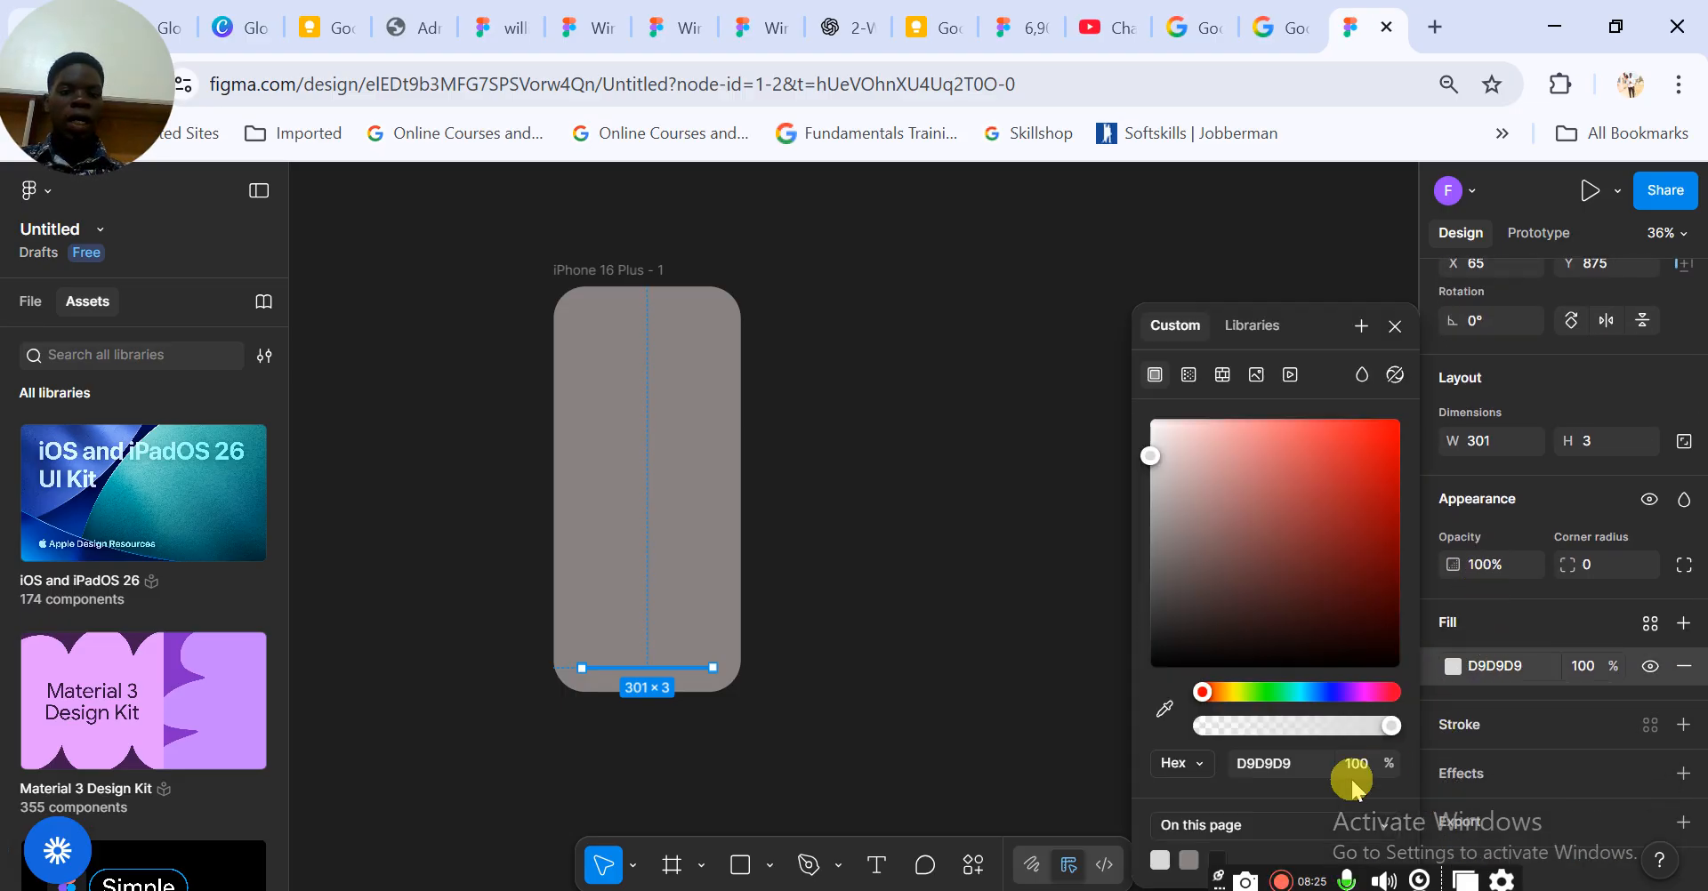
{"action": "left_click", "coordinate": [1159, 652]}
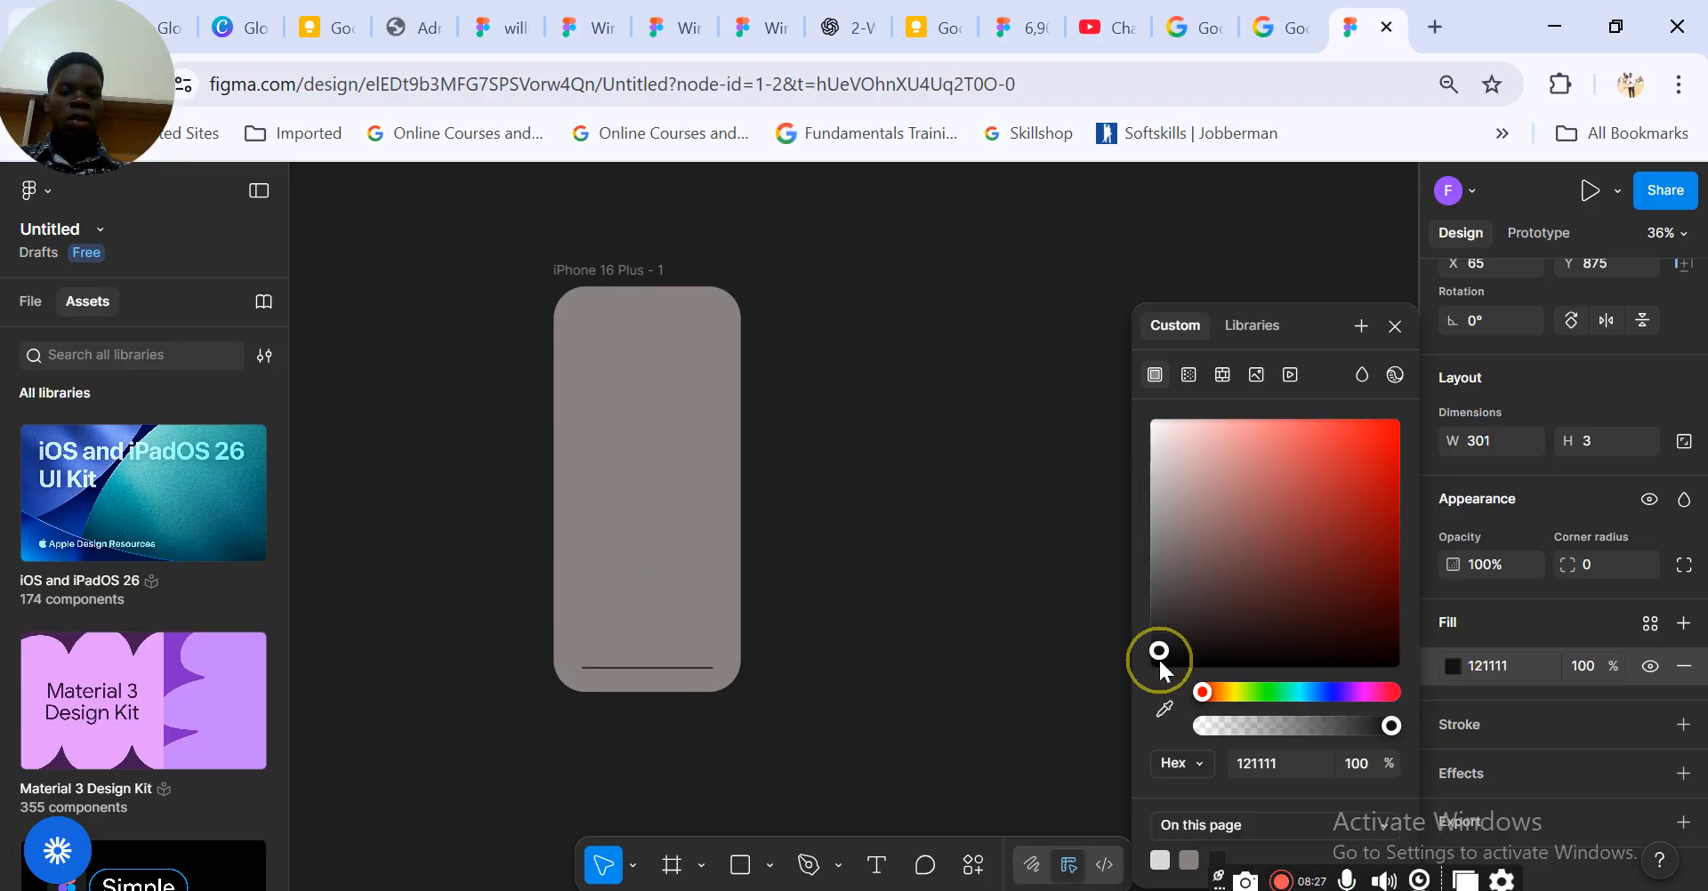
{"action": "left_click_drag", "start_coordinate": [1160, 664], "coordinate": [1161, 669]}
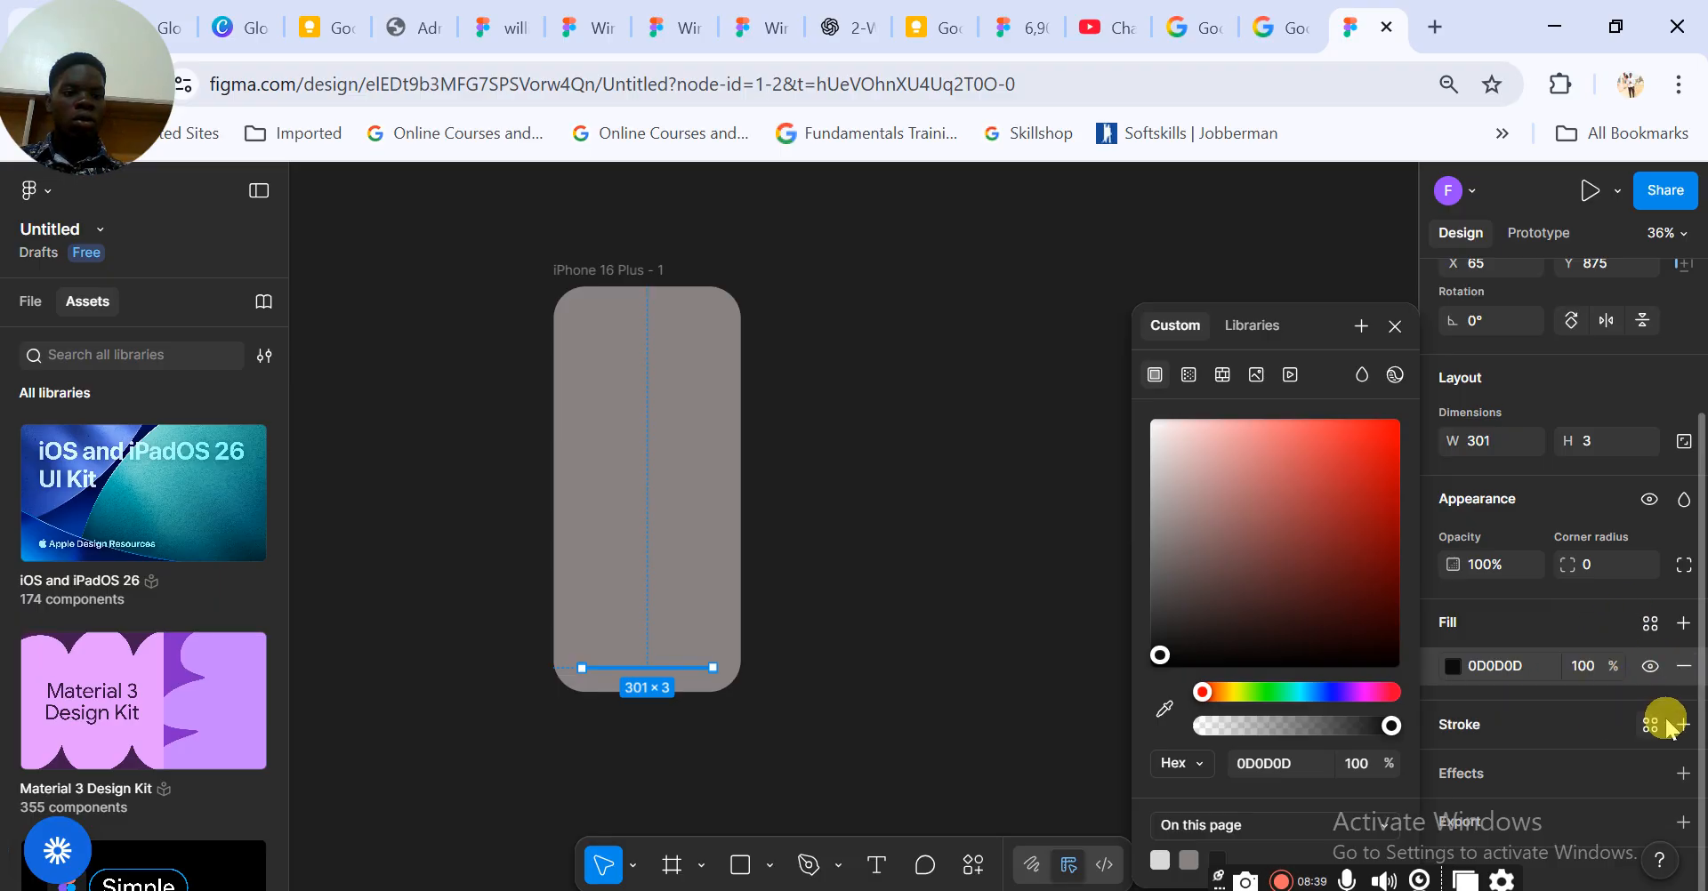
Add a black 000000 inside stroke to the thin rectangle, raise its weight and lower it to 0, and deselect
{"action": "left_click", "coordinate": [1496, 725]}
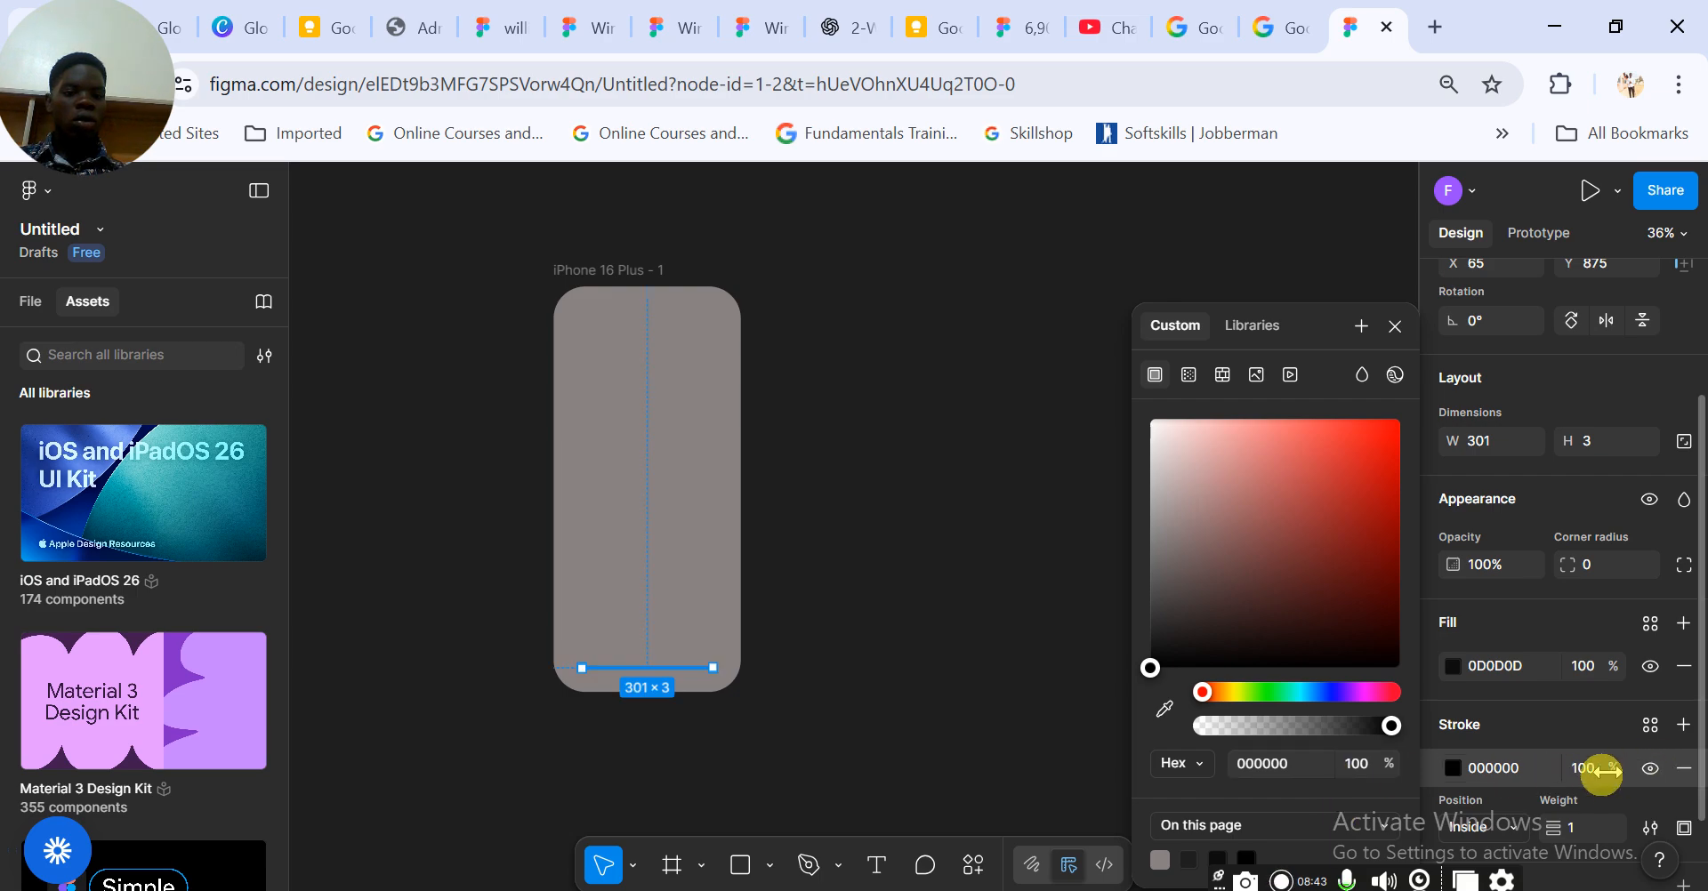
{"action": "left_click", "coordinate": [1573, 829]}
{"action": "key", "text": "Up"}
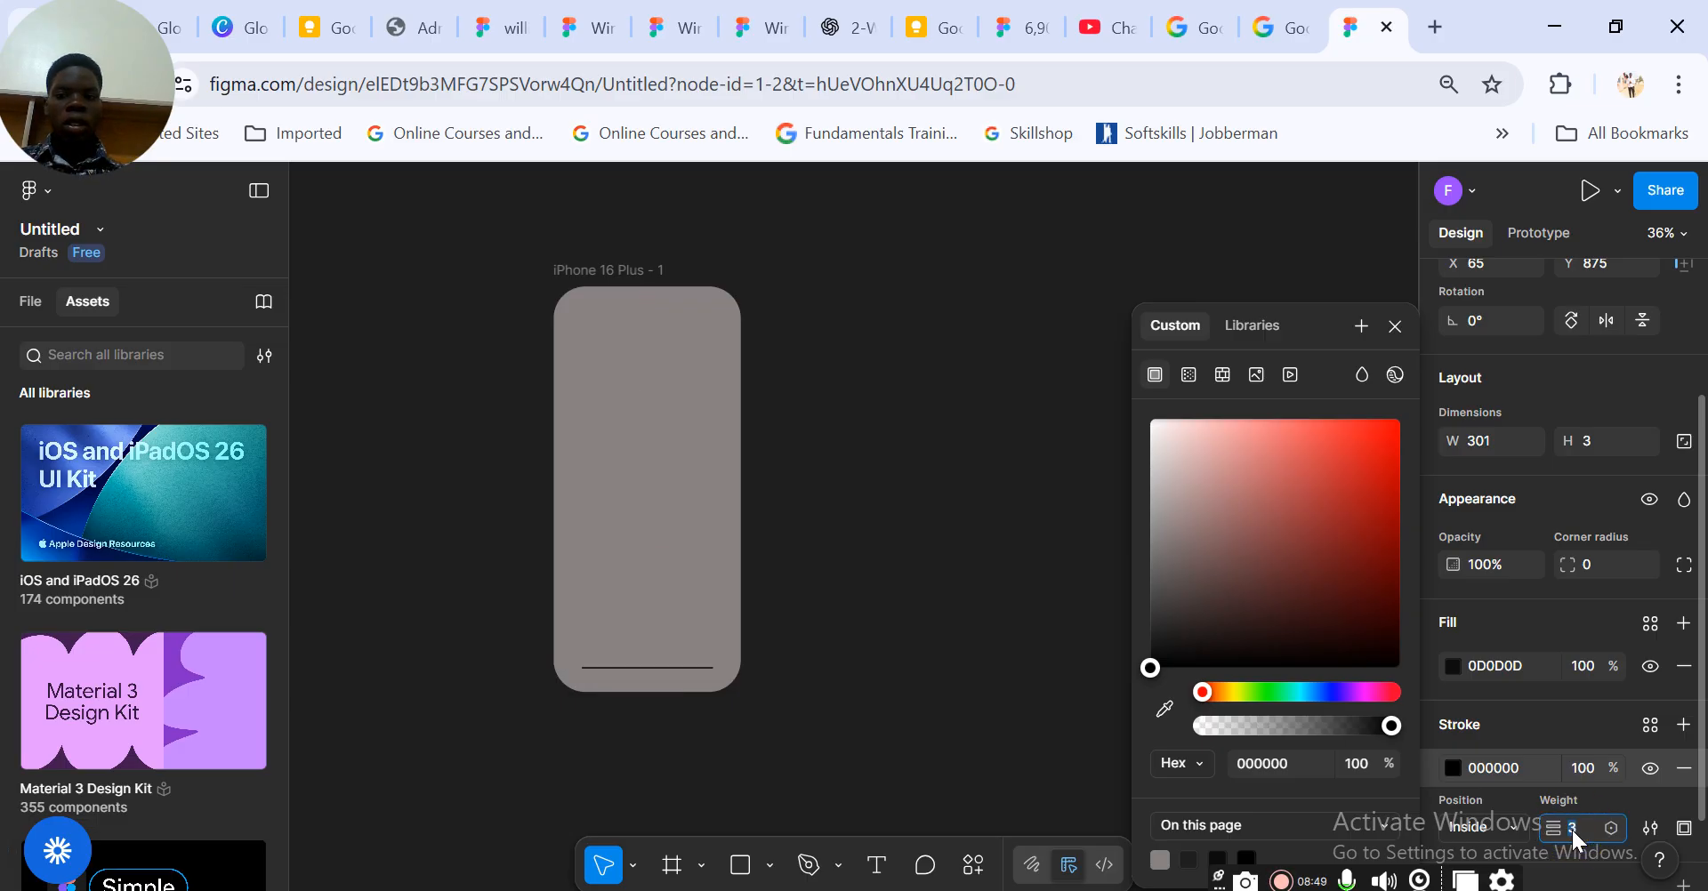
{"action": "key", "text": "Up"}
{"action": "key", "text": "Up"}
{"action": "key", "text": "Up"}
{"action": "key", "text": "Up"}
{"action": "key", "text": "Up"}
{"action": "key", "text": "Up"}
{"action": "key", "text": "Up"}
{"action": "key", "text": "Up"}
{"action": "key", "text": "Up"}
{"action": "key", "text": "Up"}
{"action": "key", "text": "Up"}
{"action": "key", "text": "Up"}
{"action": "key", "text": "Up"}
{"action": "key", "text": "Up"}
{"action": "key", "text": "Up"}
{"action": "key", "text": "Up"}
{"action": "key", "text": "Down"}
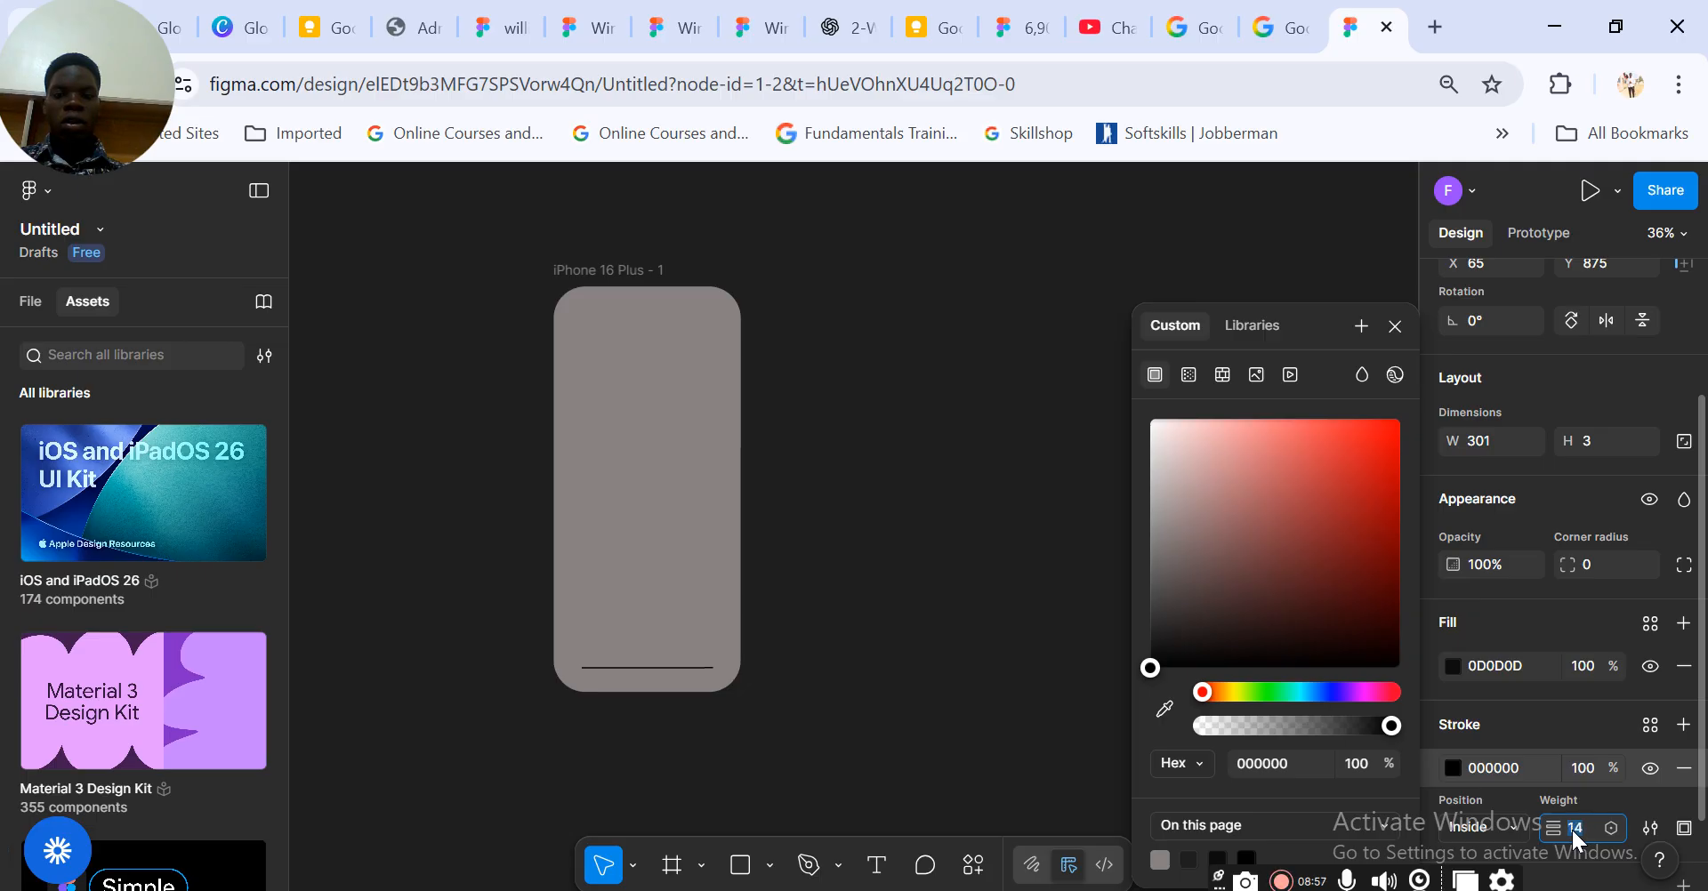
{"action": "key", "text": "Down"}
{"action": "key", "text": "Down"}
{"action": "key", "text": "Down"}
{"action": "key", "text": "Down"}
{"action": "key", "text": "Down"}
{"action": "key", "text": "Down"}
{"action": "key", "text": "Down"}
{"action": "key", "text": "Down"}
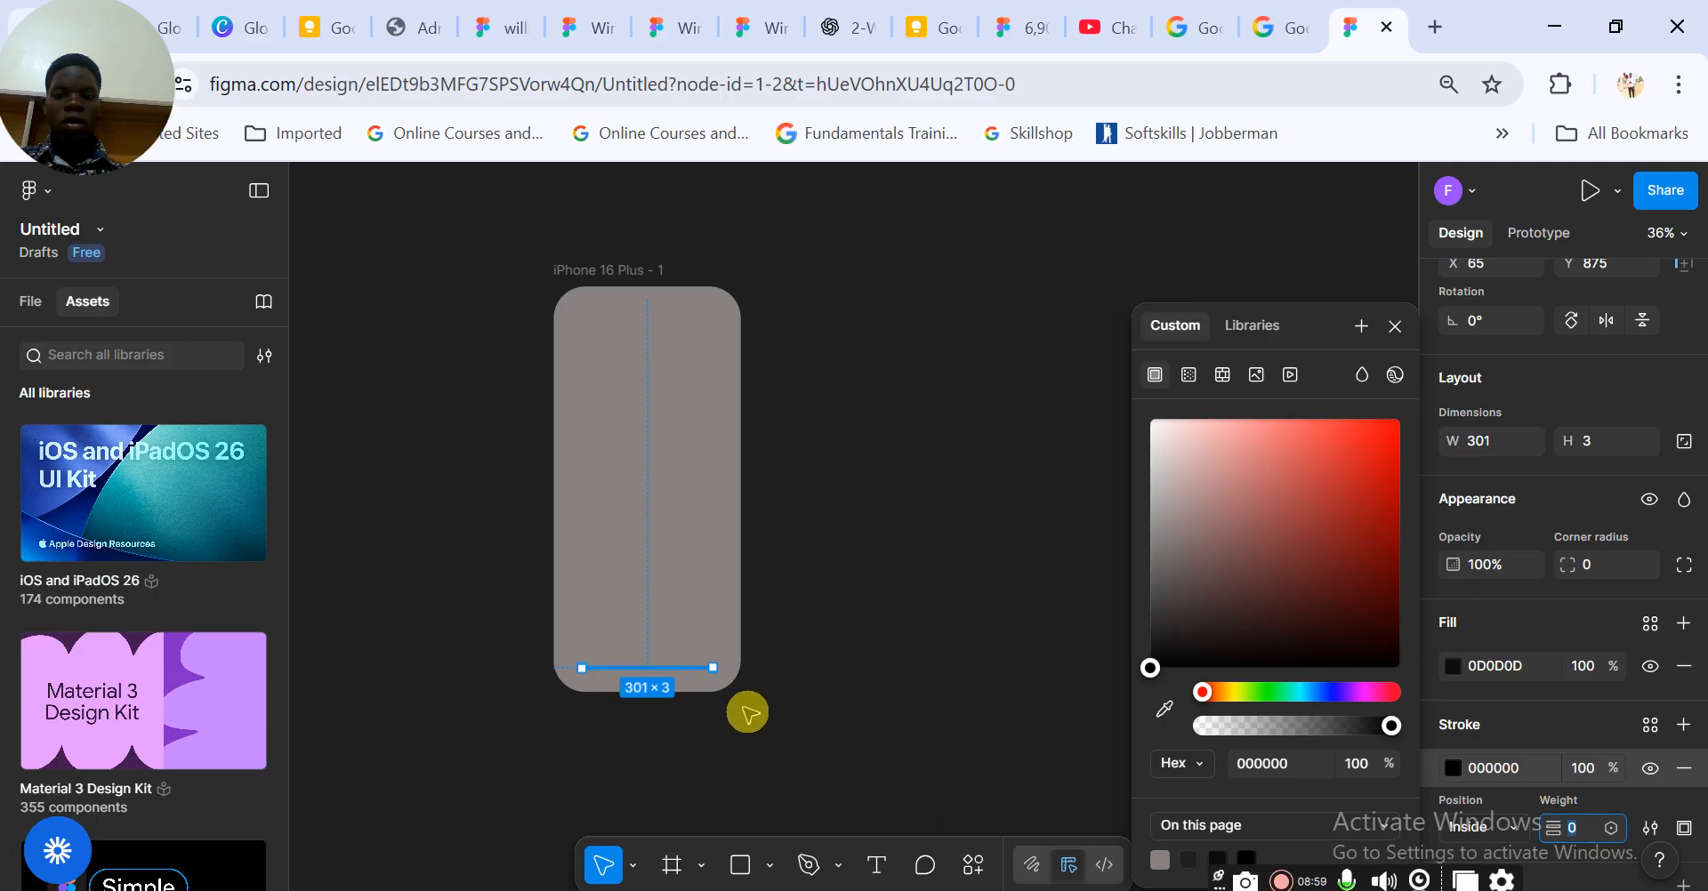
{"action": "left_click", "coordinate": [868, 710]}
Reselect the thin rectangle and try different stroke weights, ending with a weight of 34
{"action": "left_click", "coordinate": [623, 668]}
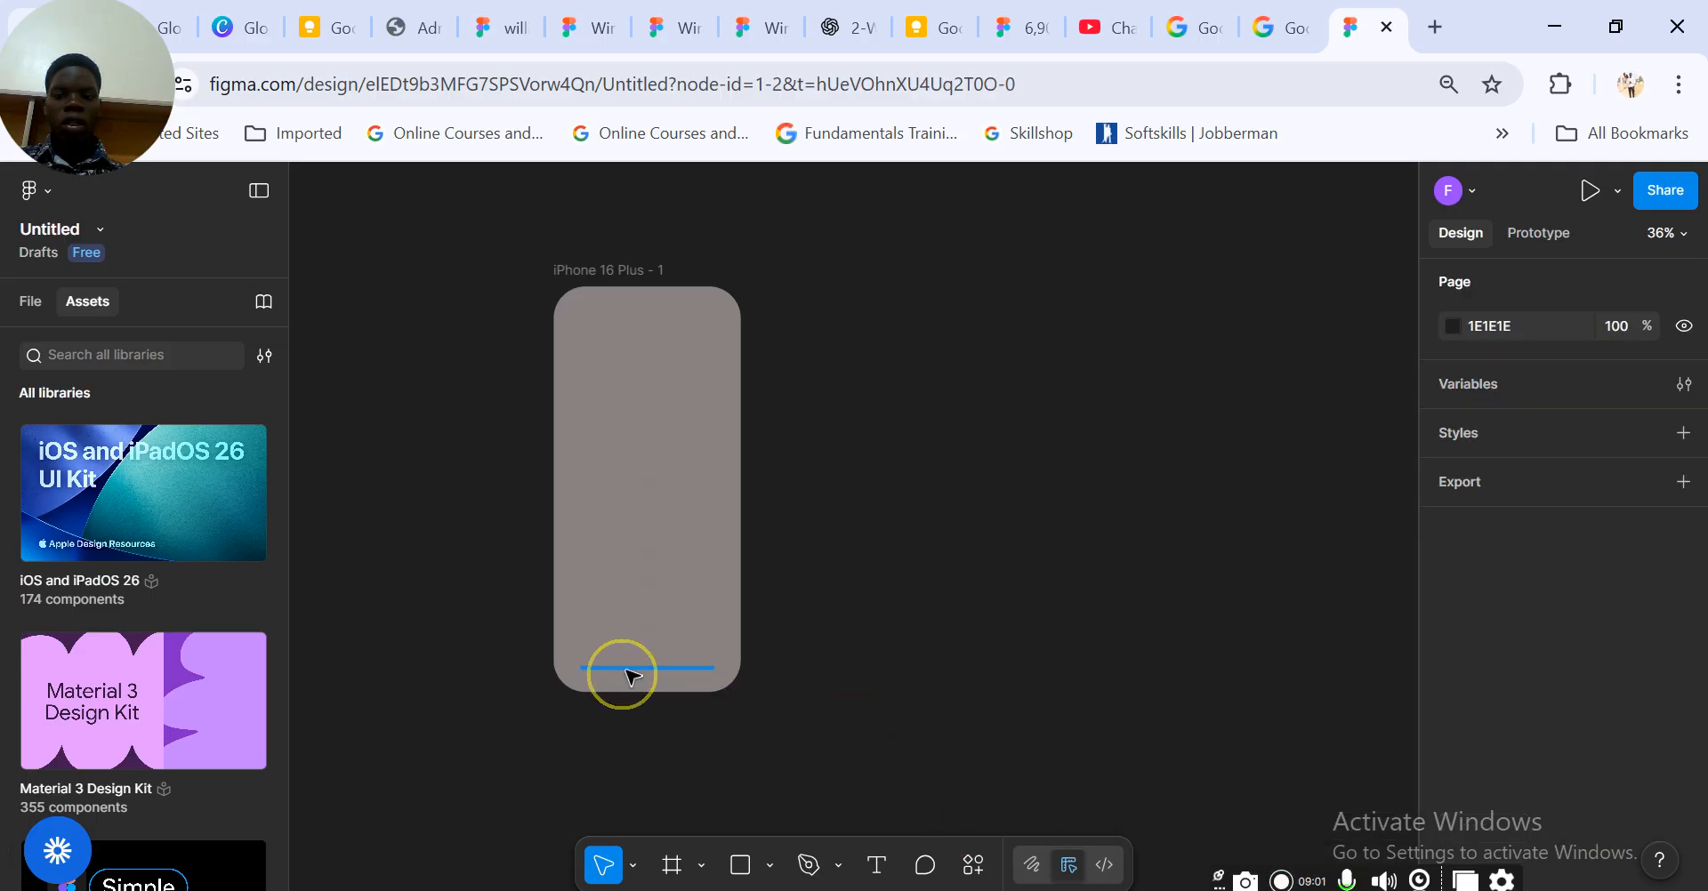
{"action": "scroll", "coordinate": [1599, 783], "scroll_direction": "down", "scroll_amount": 5}
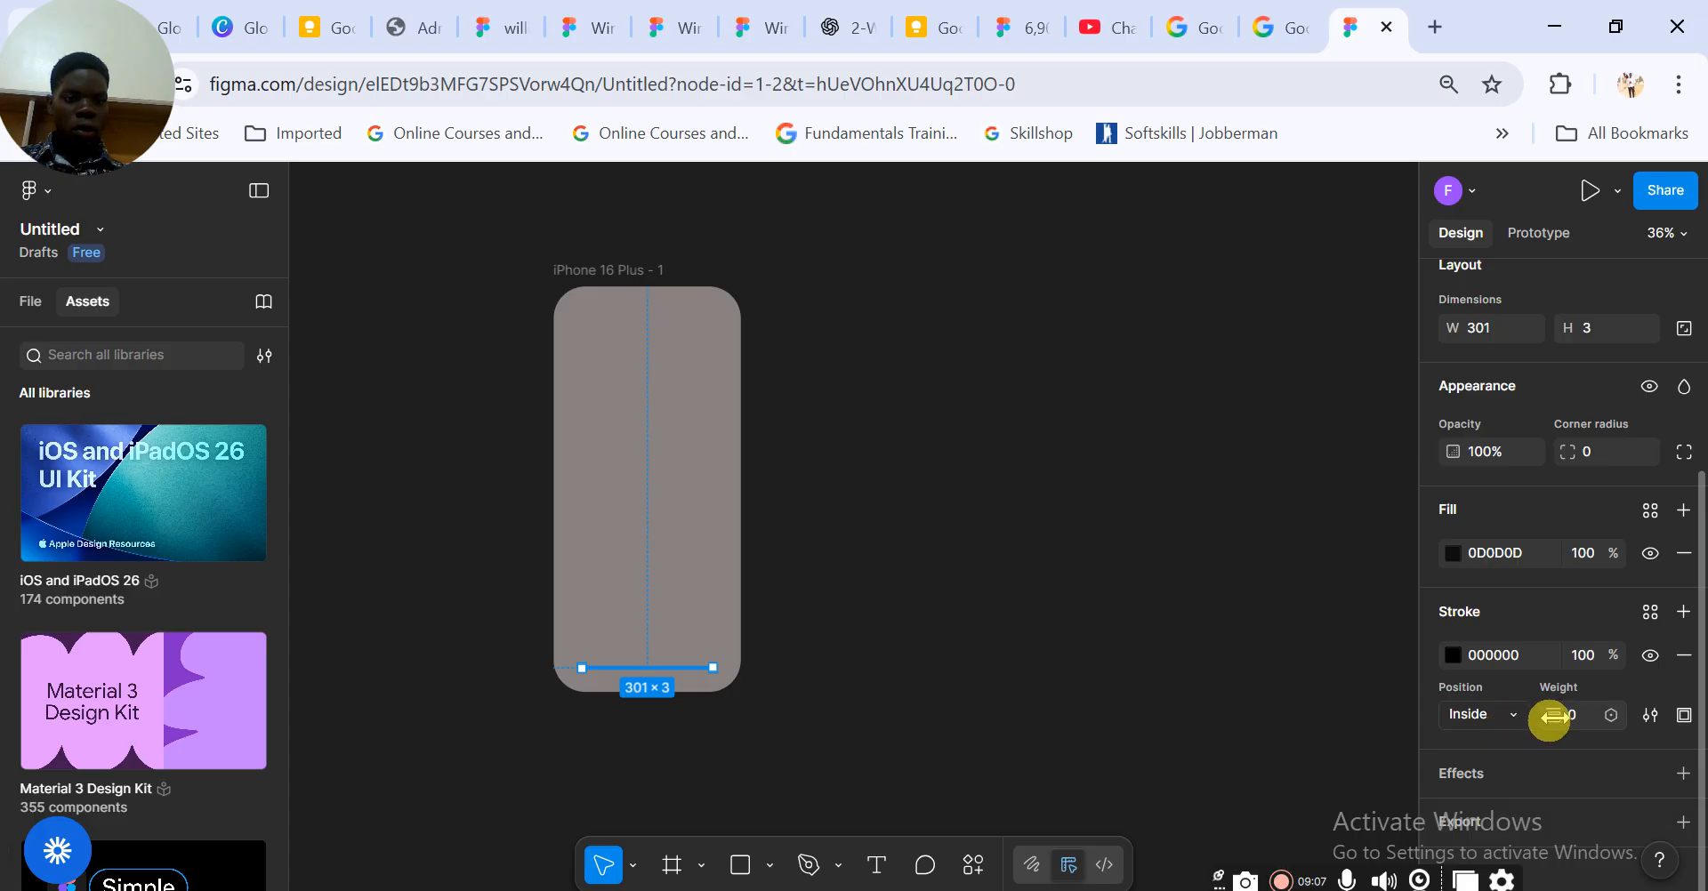
{"action": "left_click", "coordinate": [1550, 722]}
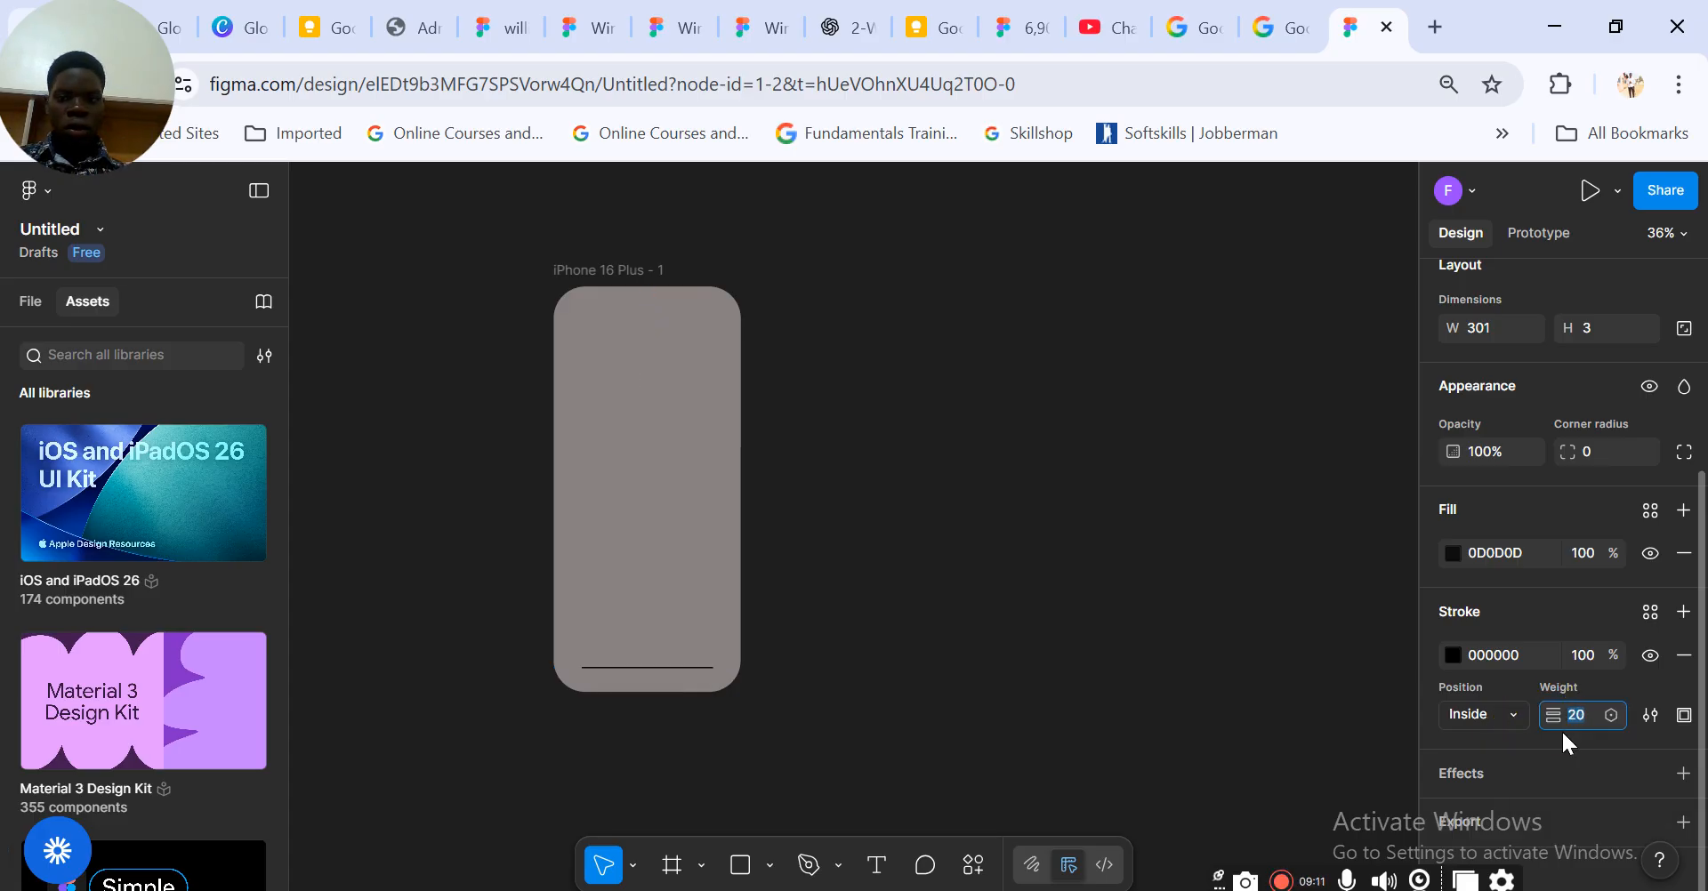
{"action": "type", "text": "42"}
{"action": "key", "text": "Return"}
{"action": "key", "text": "Down"}
{"action": "key", "text": "Down"}
{"action": "key", "text": "Down"}
{"action": "key", "text": "Down"}
{"action": "key", "text": "Down"}
{"action": "key", "text": "Down"}
{"action": "key", "text": "Down"}
{"action": "key", "text": "Down"}
{"action": "key", "text": "Down"}
{"action": "key", "text": "Down"}
{"action": "key", "text": "Down"}
{"action": "key", "text": "Down"}
{"action": "key", "text": "Down"}
{"action": "key", "text": "Down"}
{"action": "key", "text": "Down"}
{"action": "key", "text": "Down"}
{"action": "key", "text": "Down"}
{"action": "key", "text": "Down"}
{"action": "key", "text": "Down"}
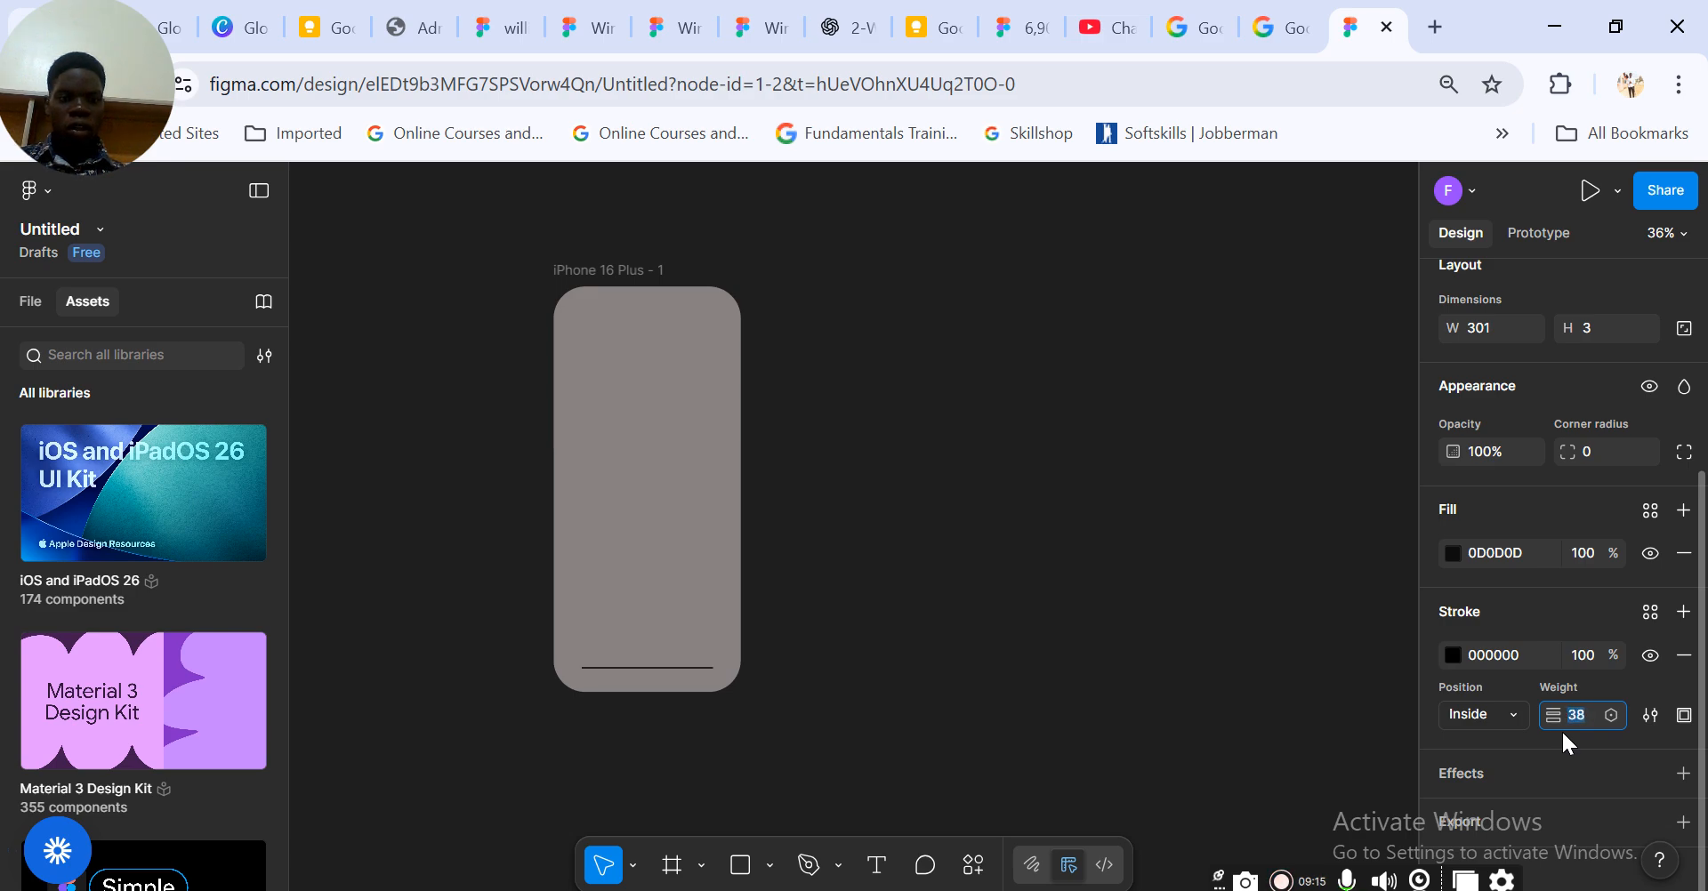
{"action": "left_click", "coordinate": [1574, 716]}
{"action": "key", "text": "Down"}
{"action": "key", "text": "Down"}
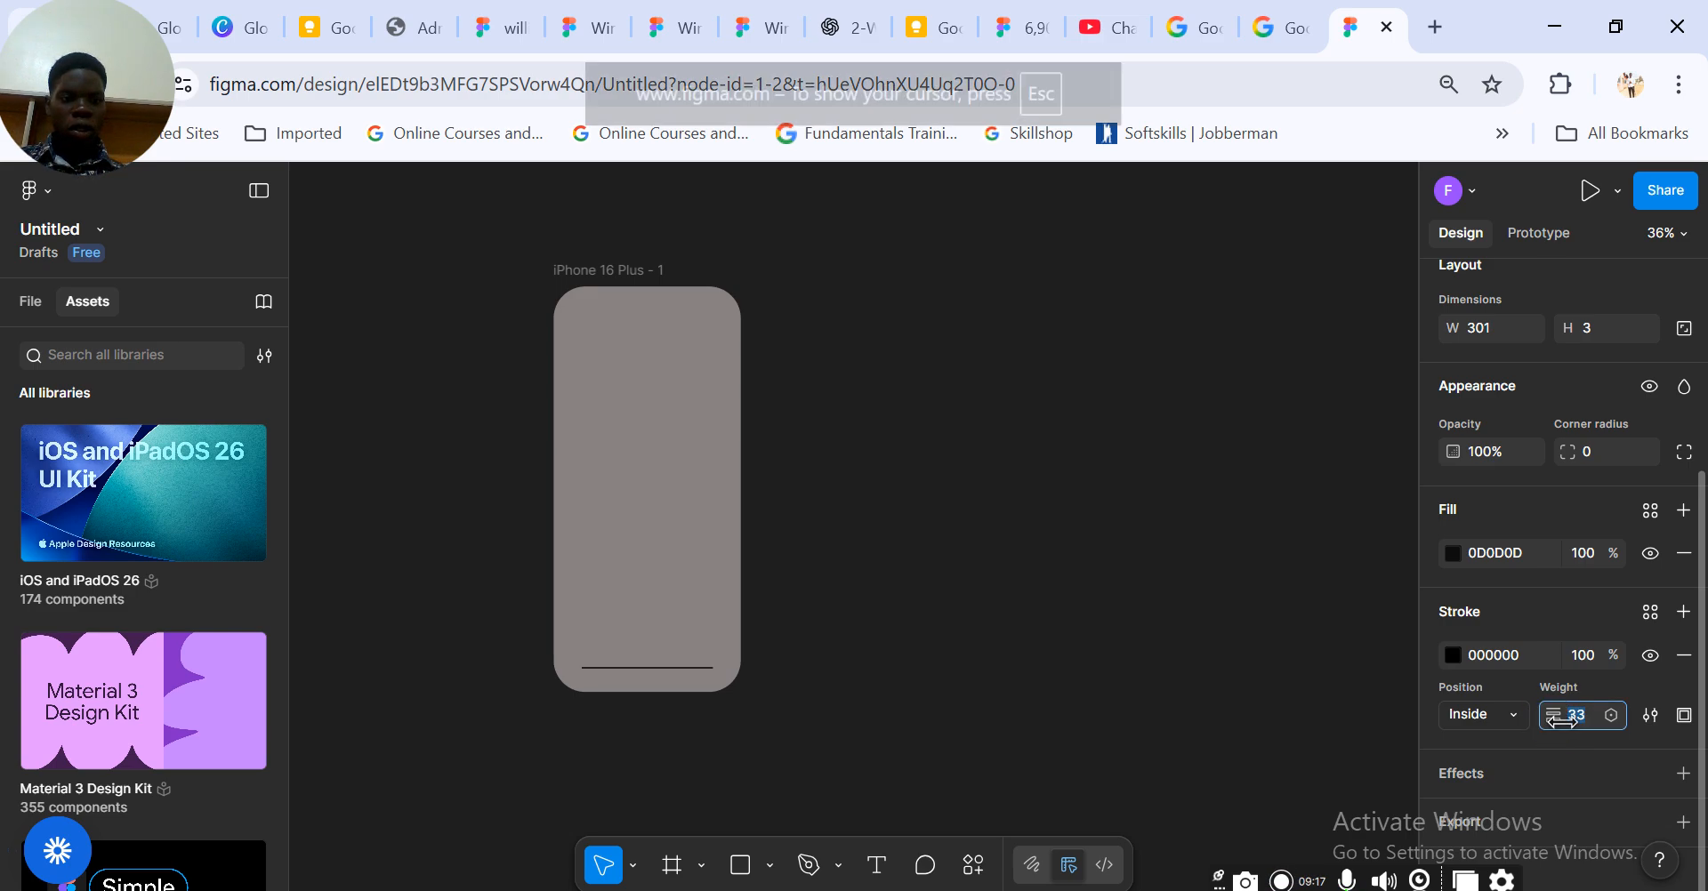
{"action": "left_click_drag", "start_coordinate": [1550, 719], "coordinate": [1551, 719]}
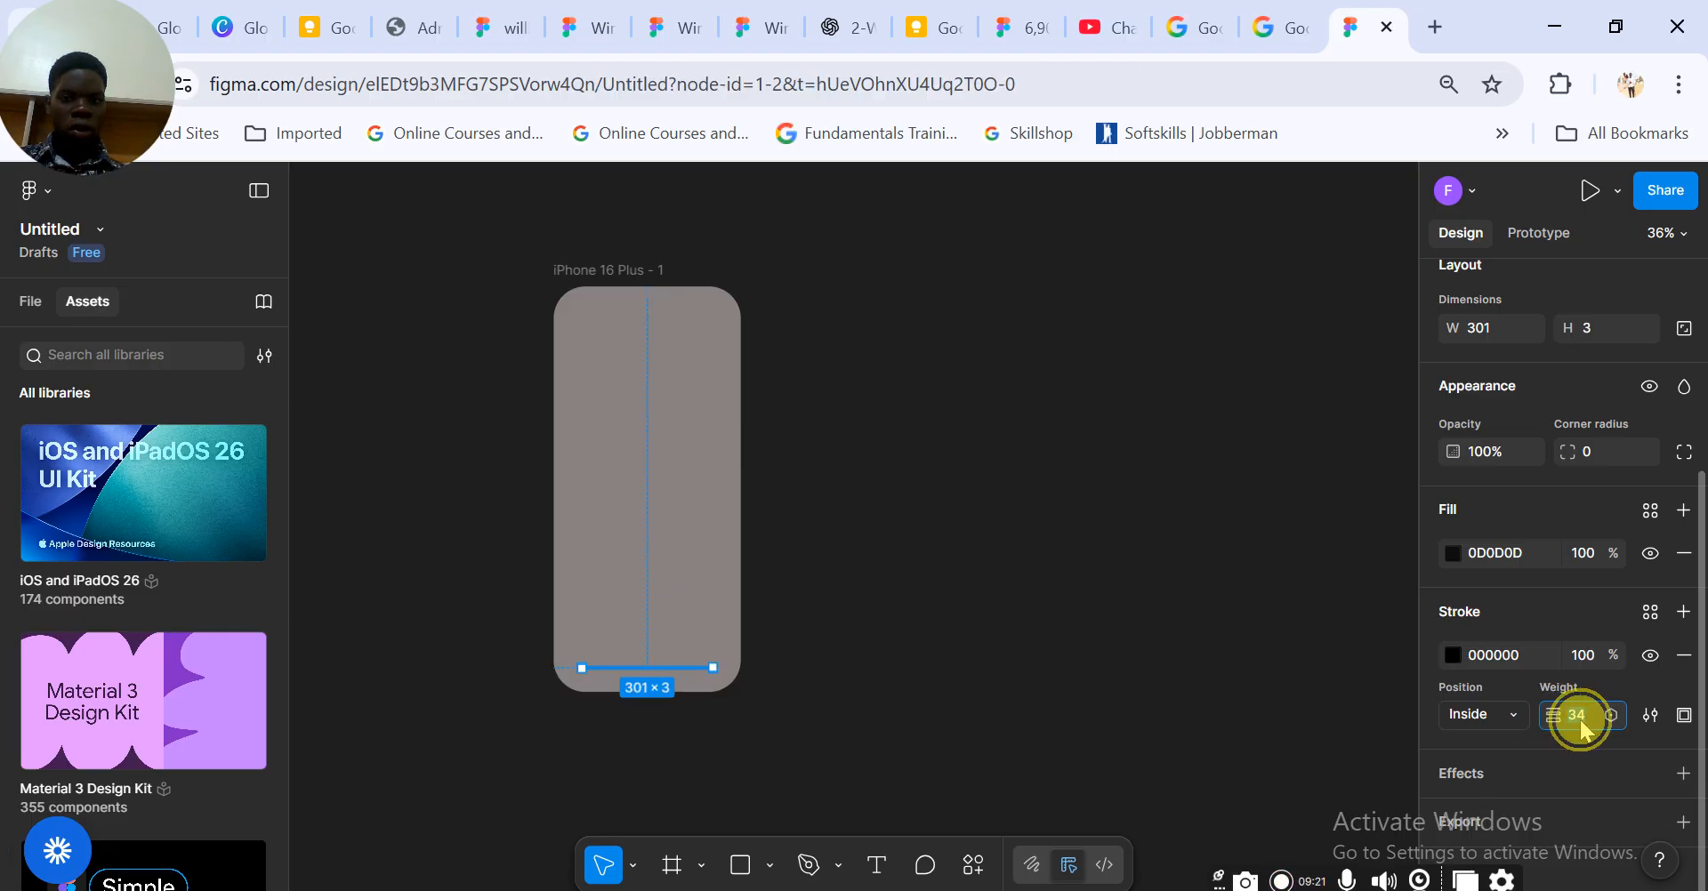
Check the stroke position options for the thin rectangle, keep Inside, and deselect it
{"action": "left_click", "coordinate": [1515, 718]}
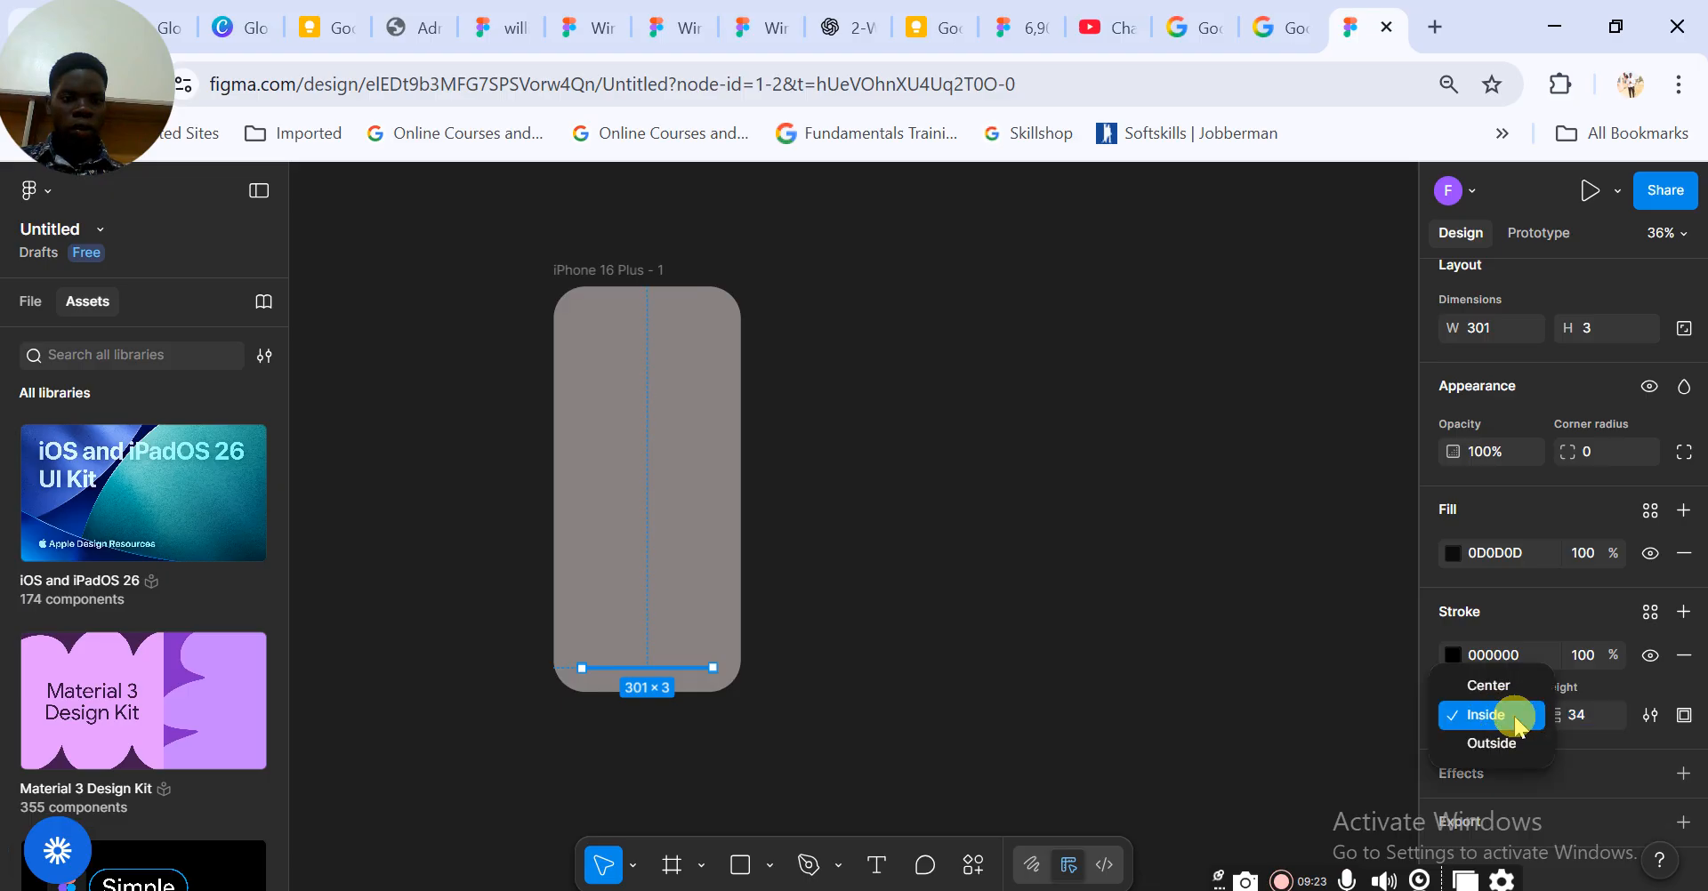
{"action": "left_click", "coordinate": [1517, 718]}
{"action": "left_click", "coordinate": [1573, 716]}
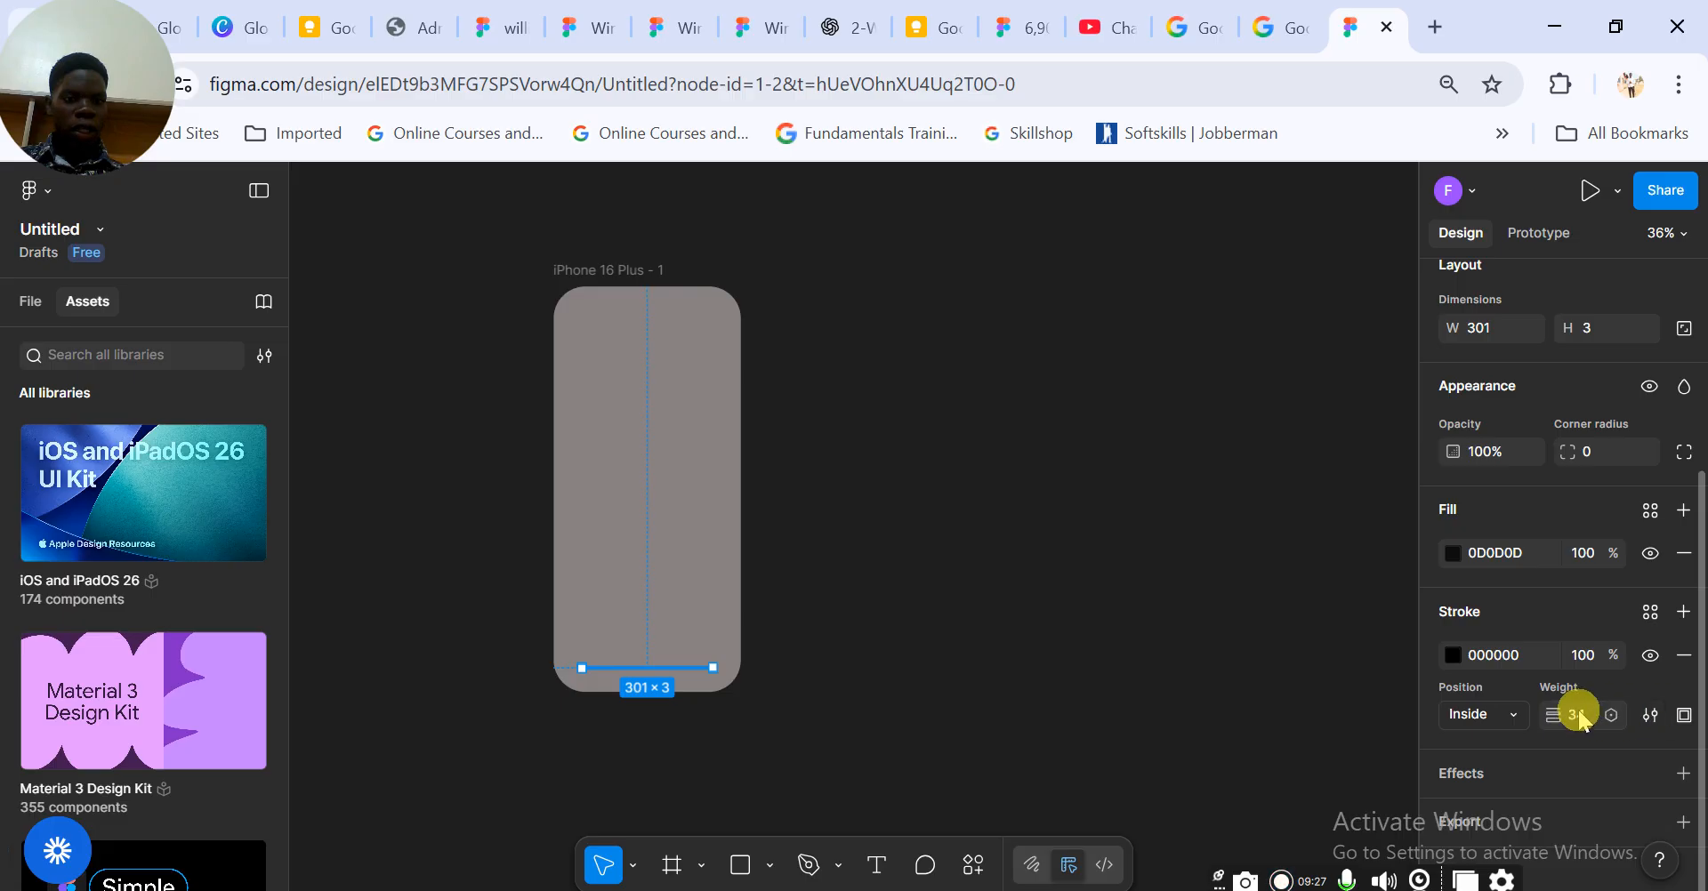
{"action": "left_click", "coordinate": [943, 672]}
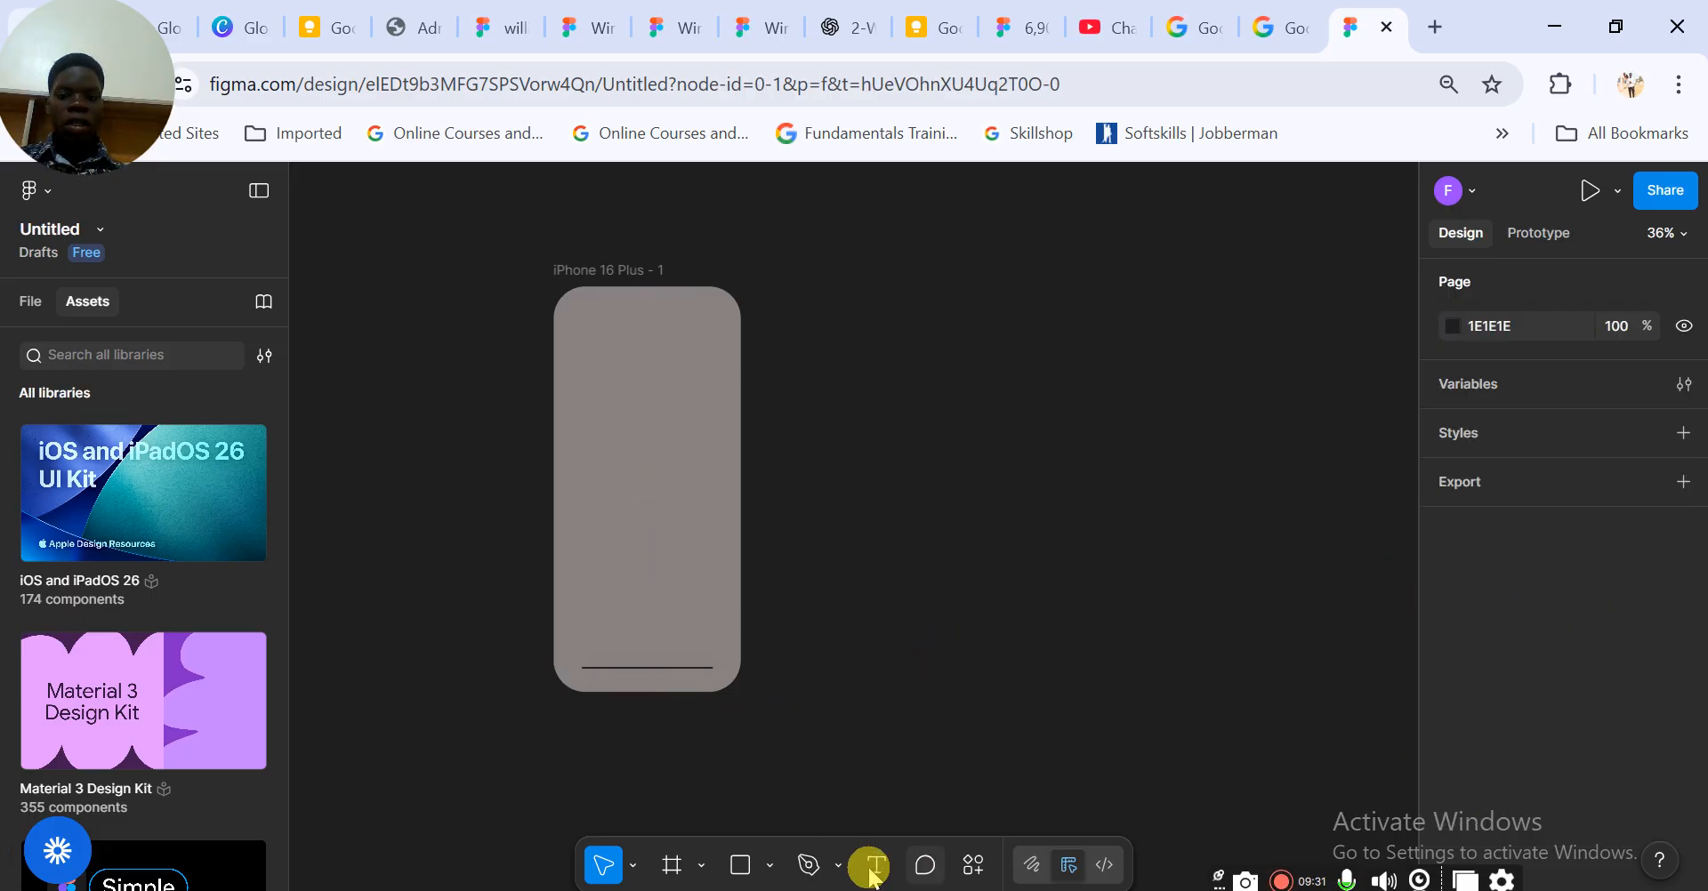
Draw a full-width rectangle about 430 × 309 across the middle of the phone frame, at about X 0, Y 351
{"action": "left_click", "coordinate": [772, 866]}
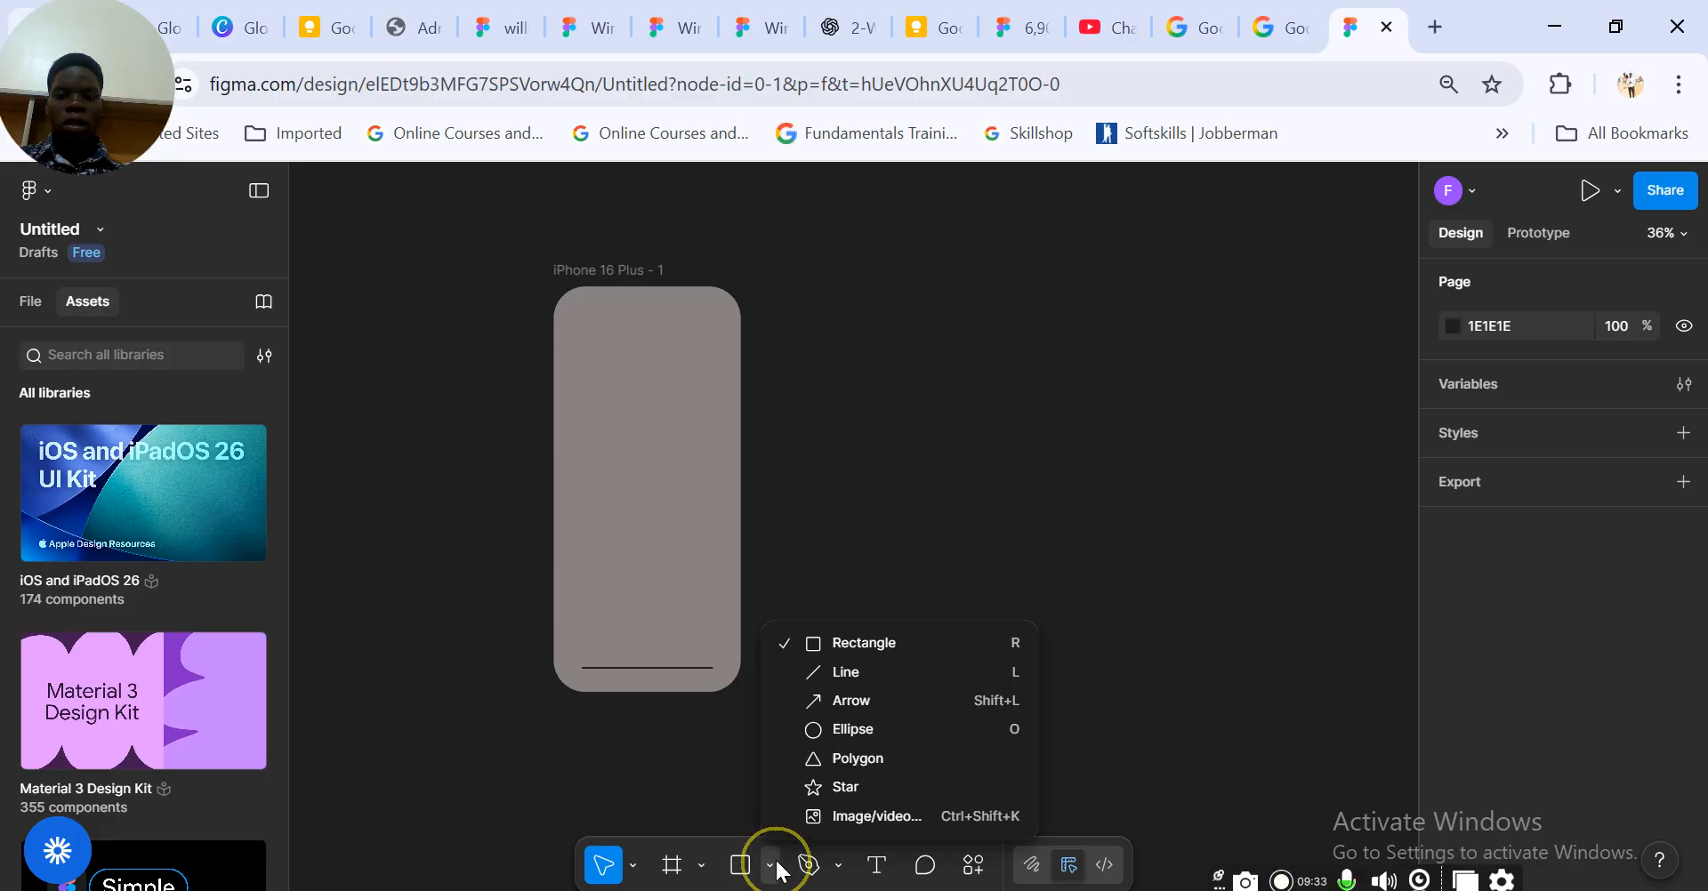
{"action": "left_click", "coordinate": [864, 646]}
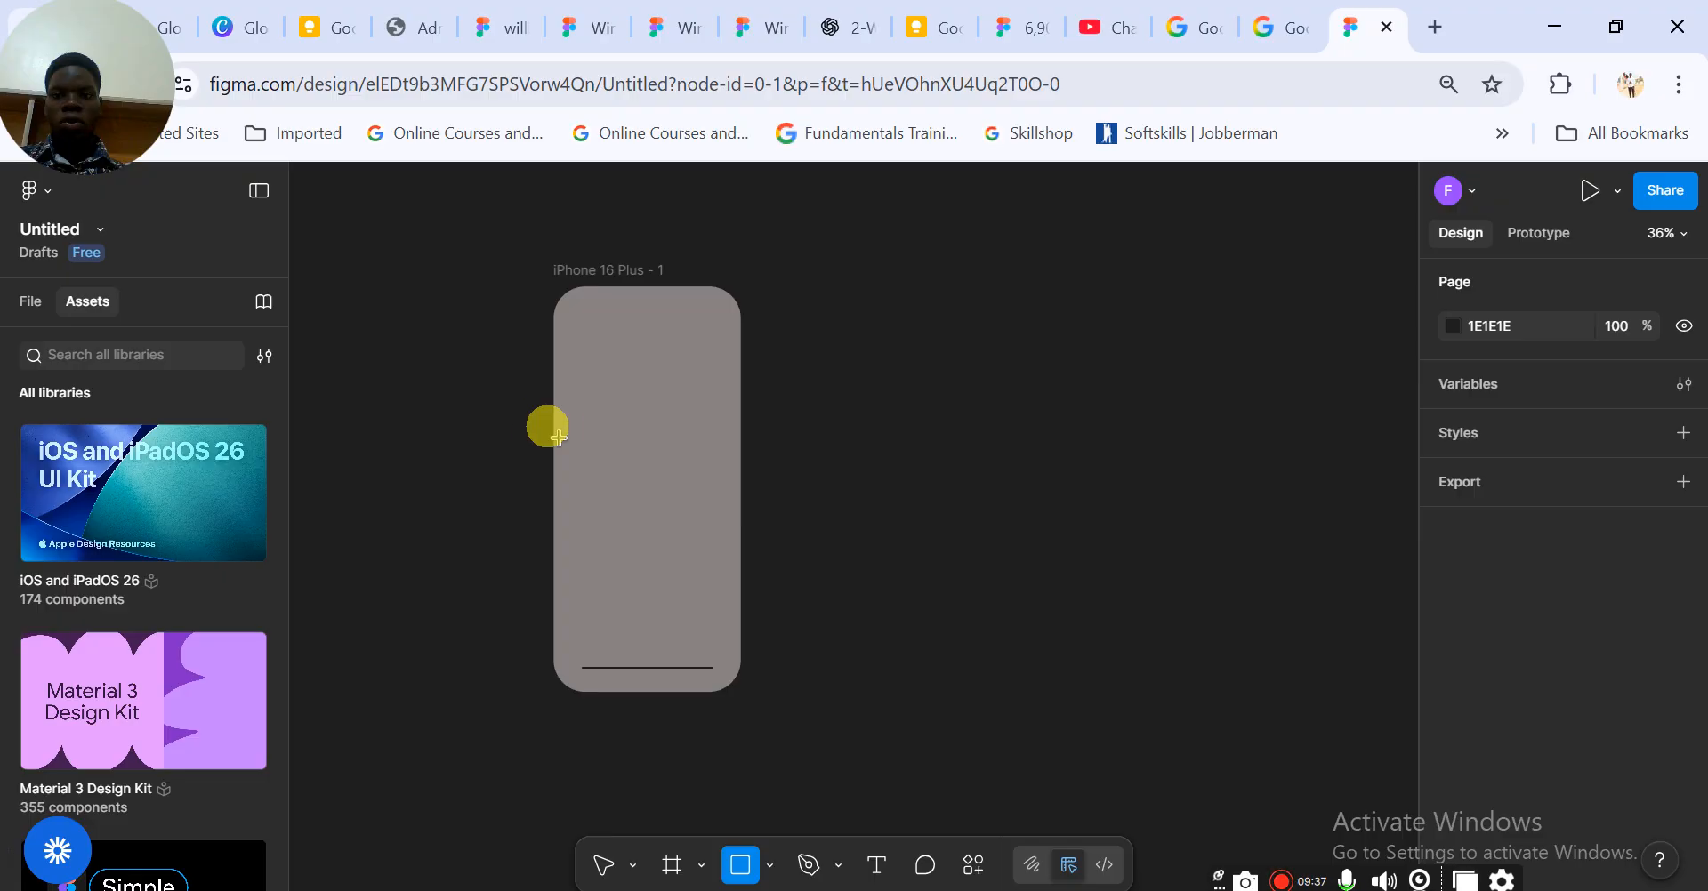
{"action": "left_click_drag", "start_coordinate": [555, 439], "coordinate": [736, 572]}
{"action": "left_click", "coordinate": [1083, 571]}
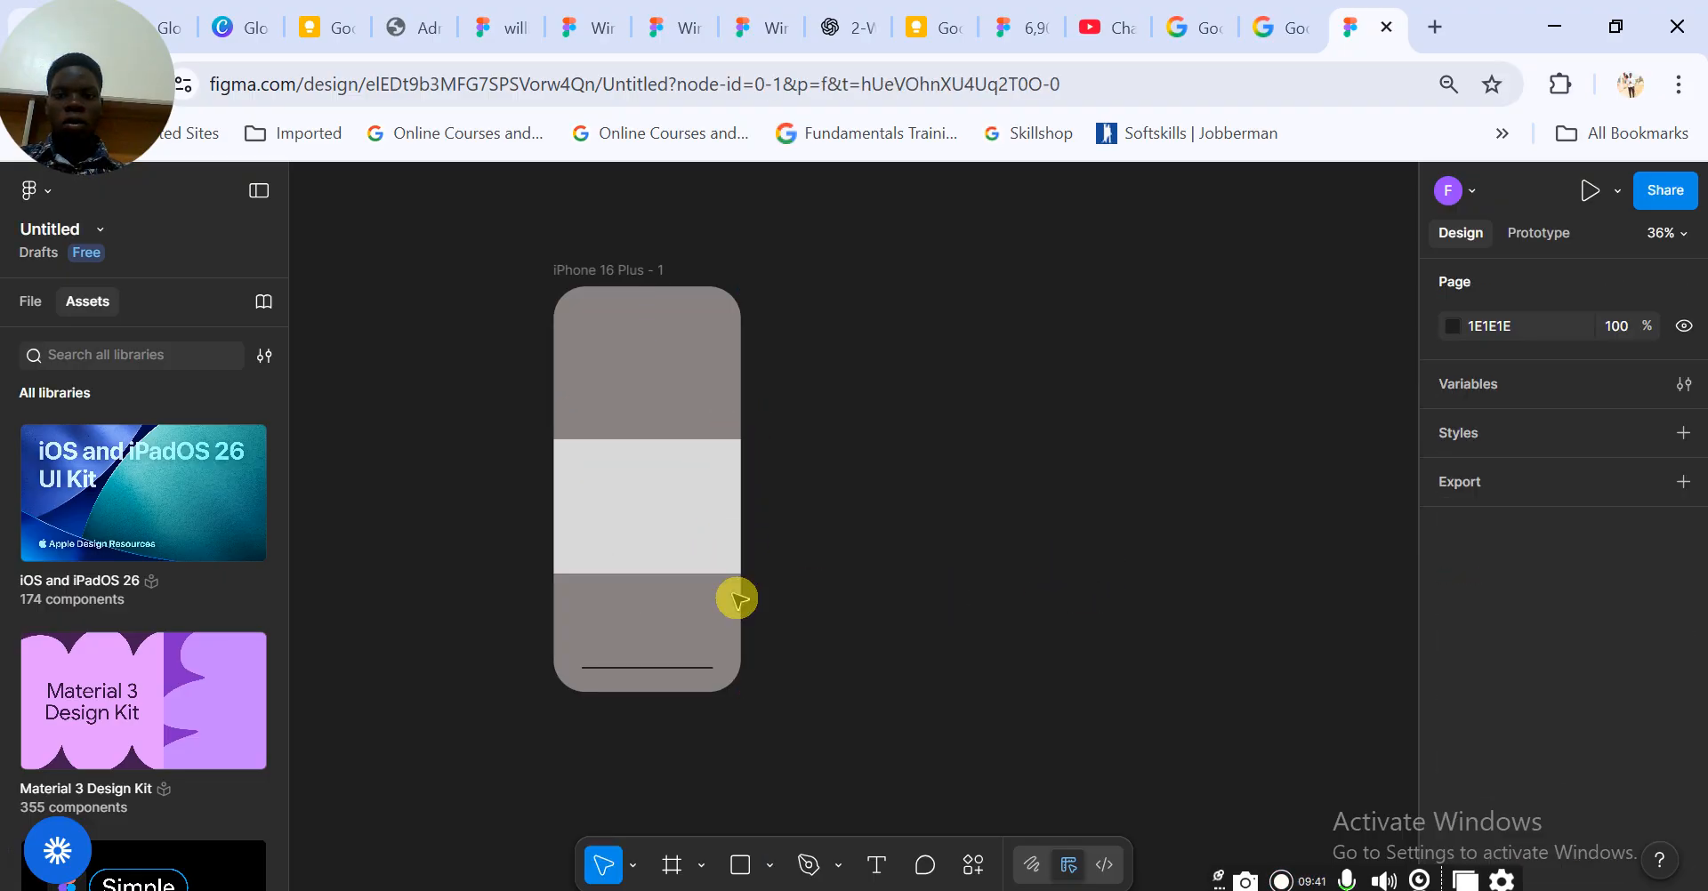
Change the large middle rectangle's fill to near-white FCFCFC and deselect it
{"action": "left_click", "coordinate": [717, 552]}
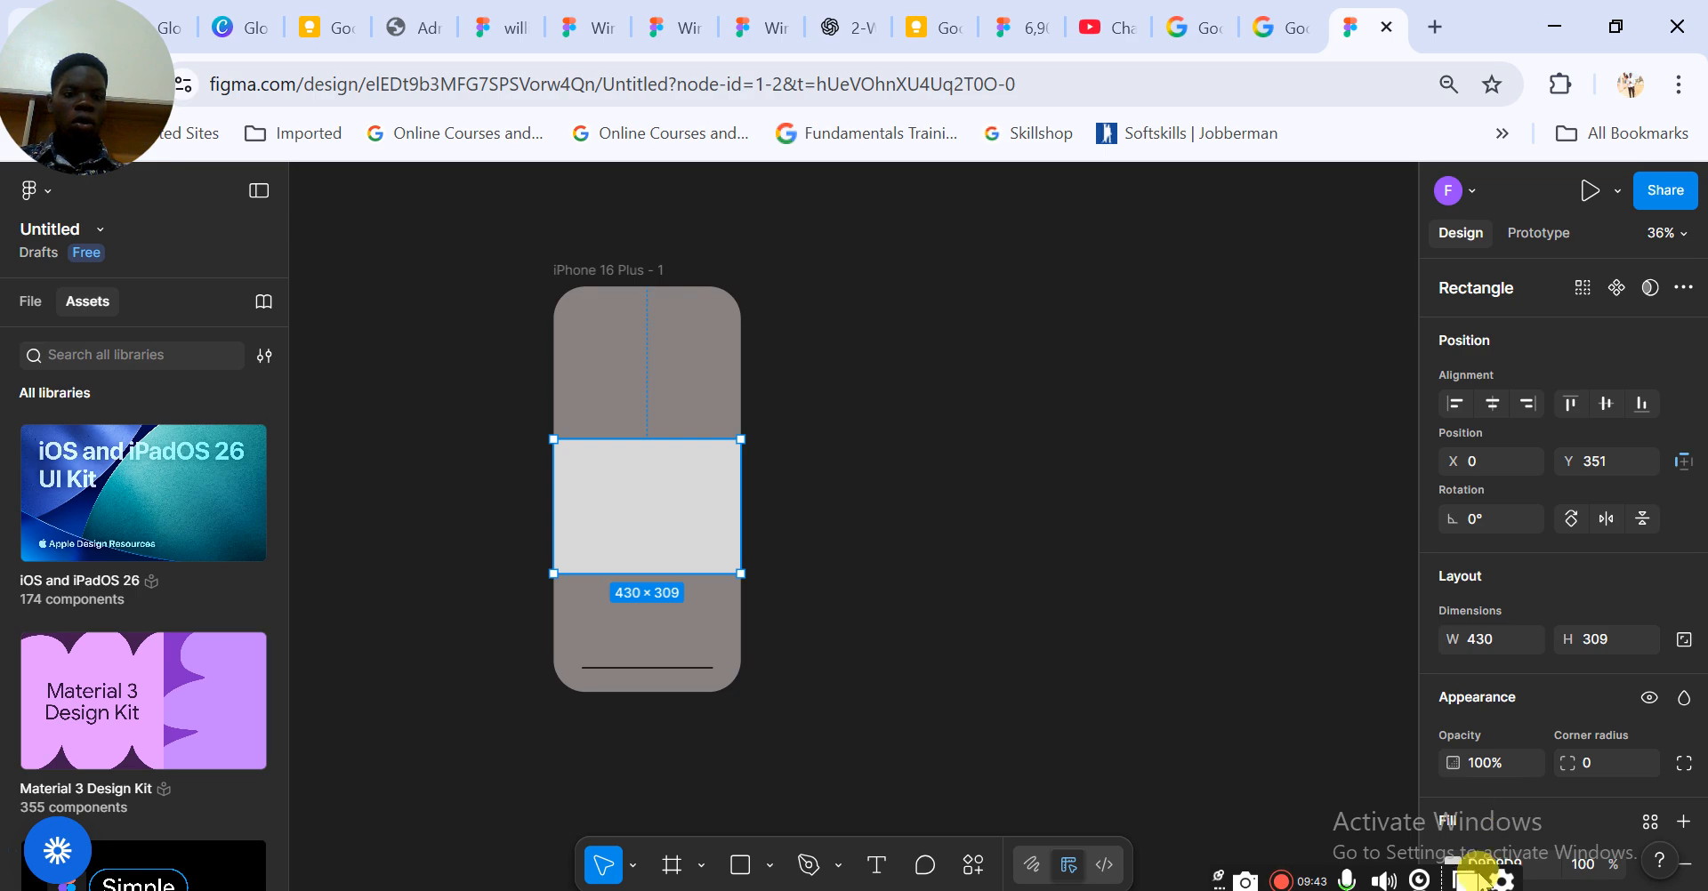
{"action": "scroll", "coordinate": [1477, 598], "scroll_direction": "down", "scroll_amount": 2}
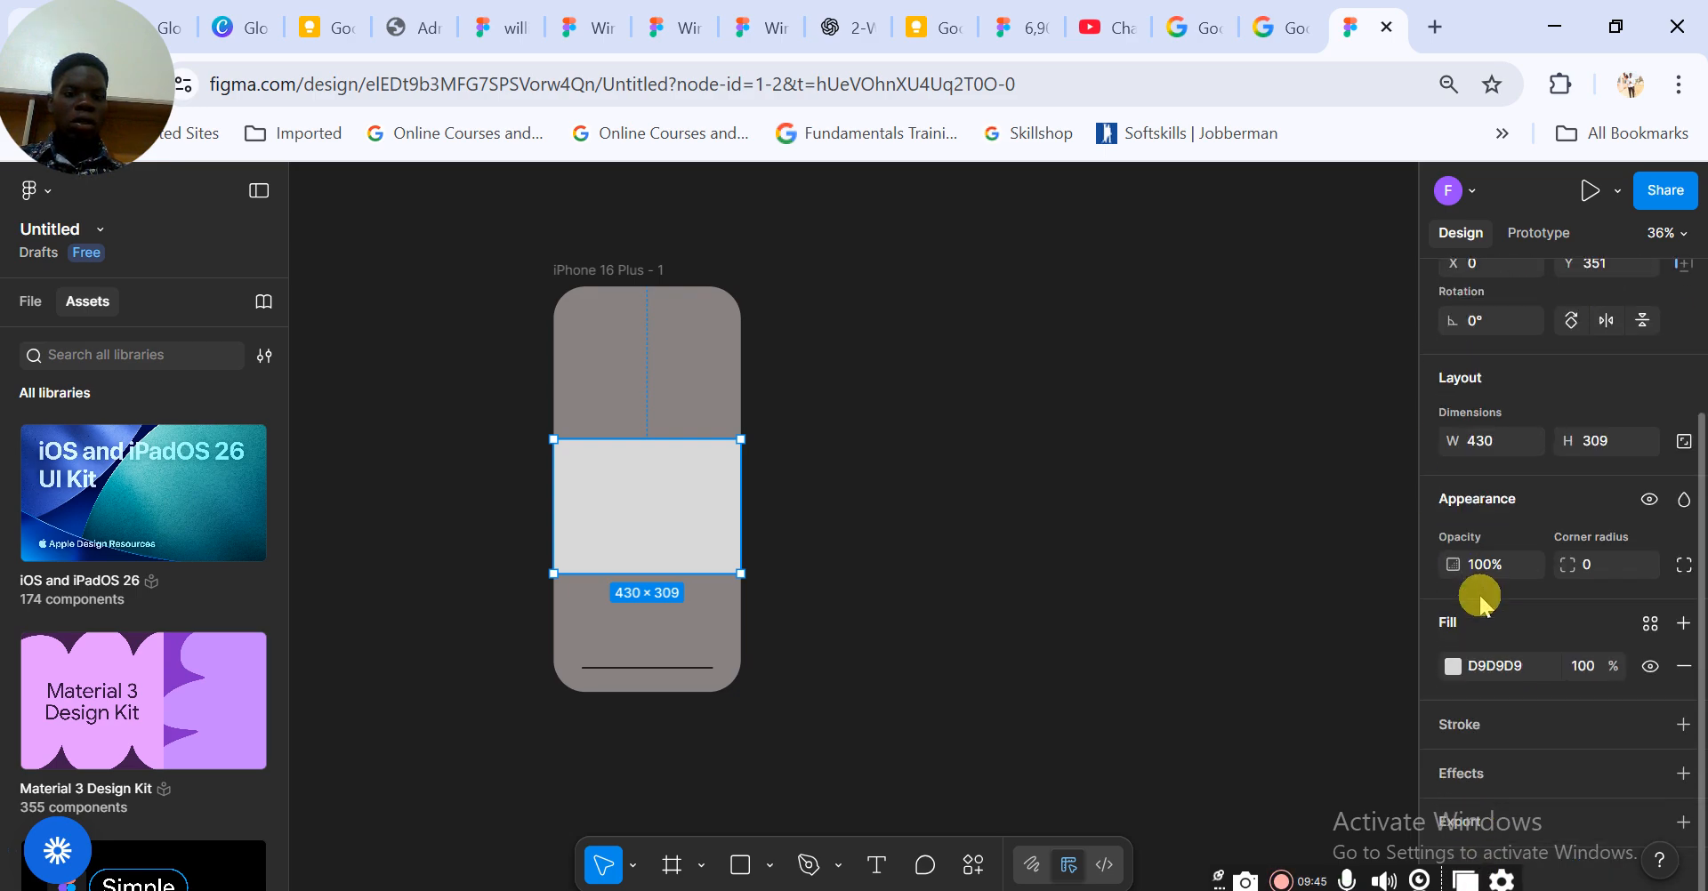
{"action": "left_click", "coordinate": [1452, 665]}
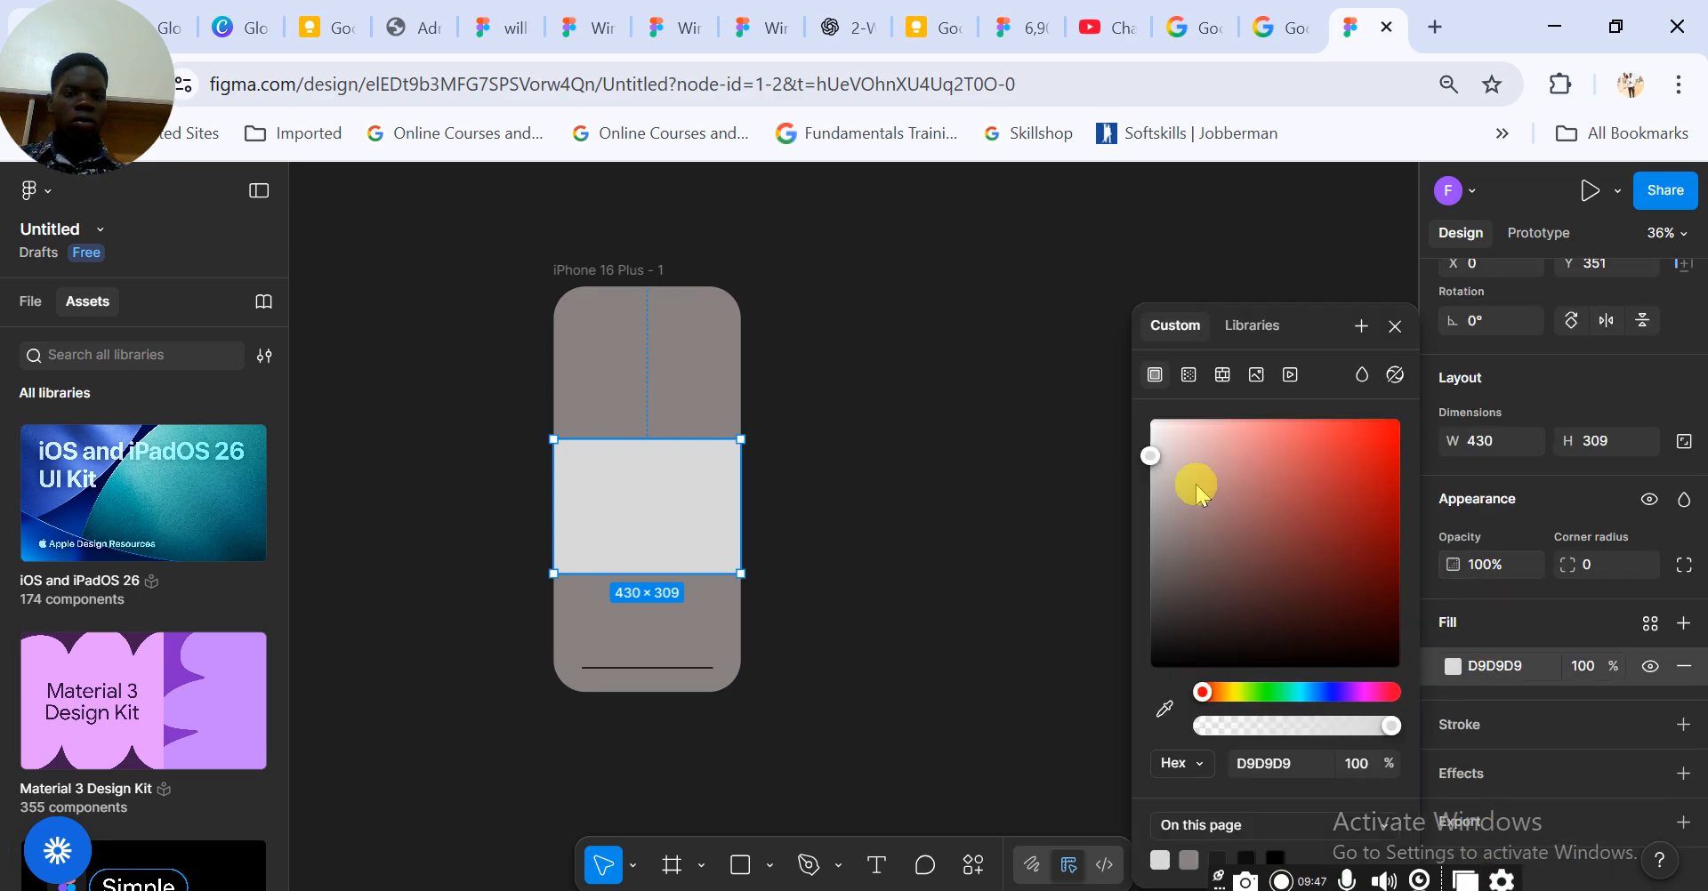
{"action": "left_click_drag", "start_coordinate": [1147, 457], "coordinate": [1148, 423]}
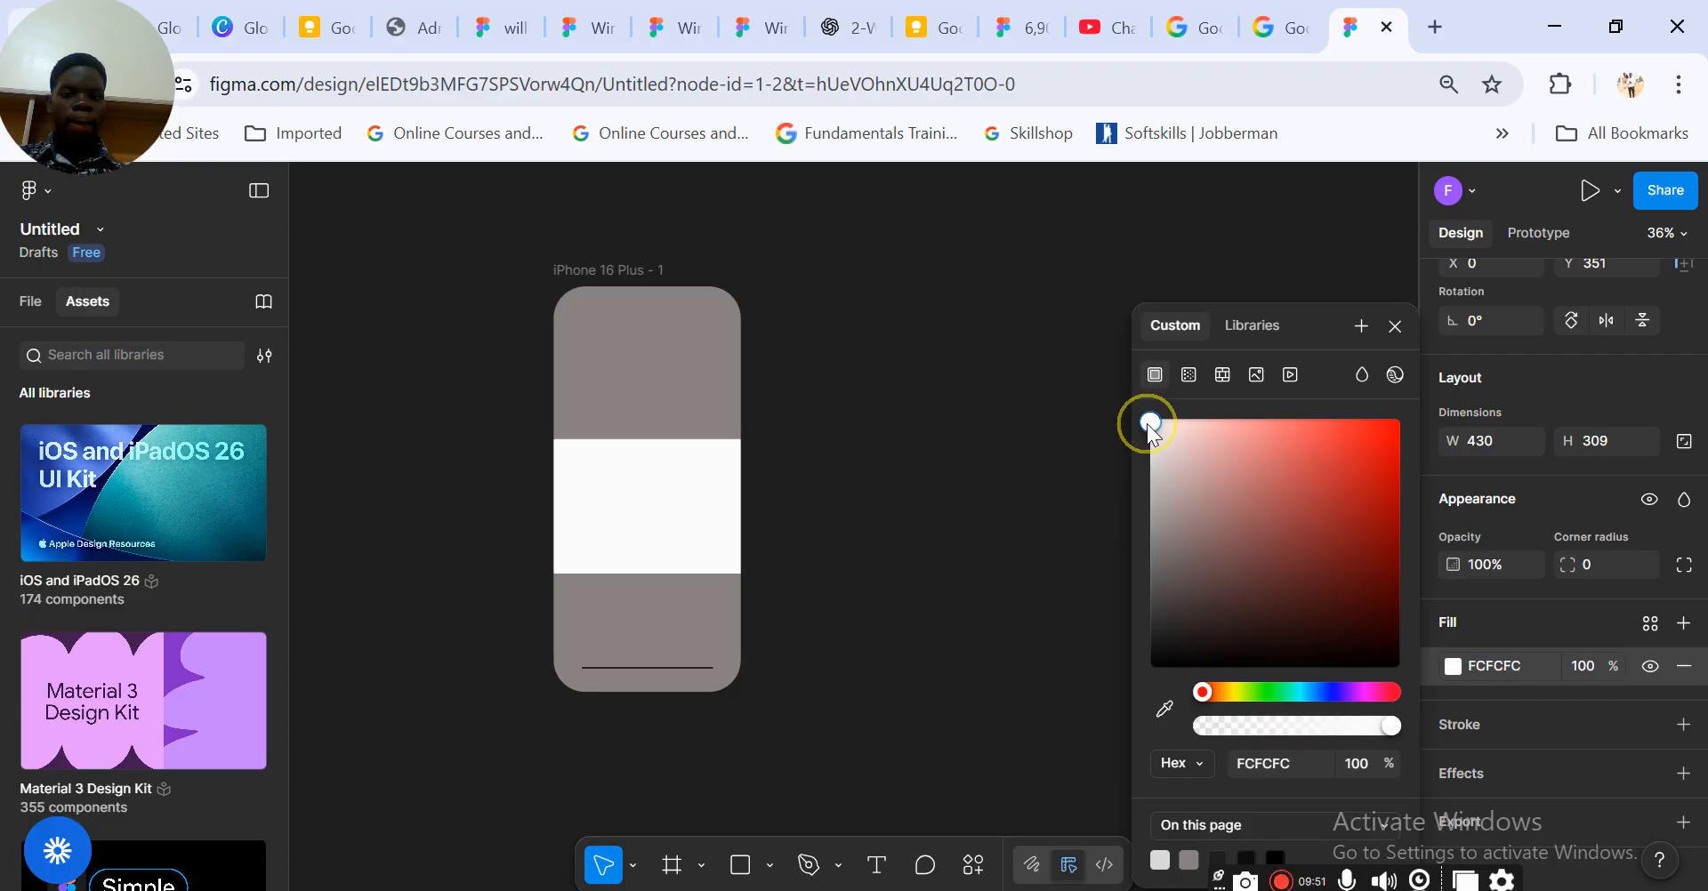
{"action": "left_click", "coordinate": [1004, 606]}
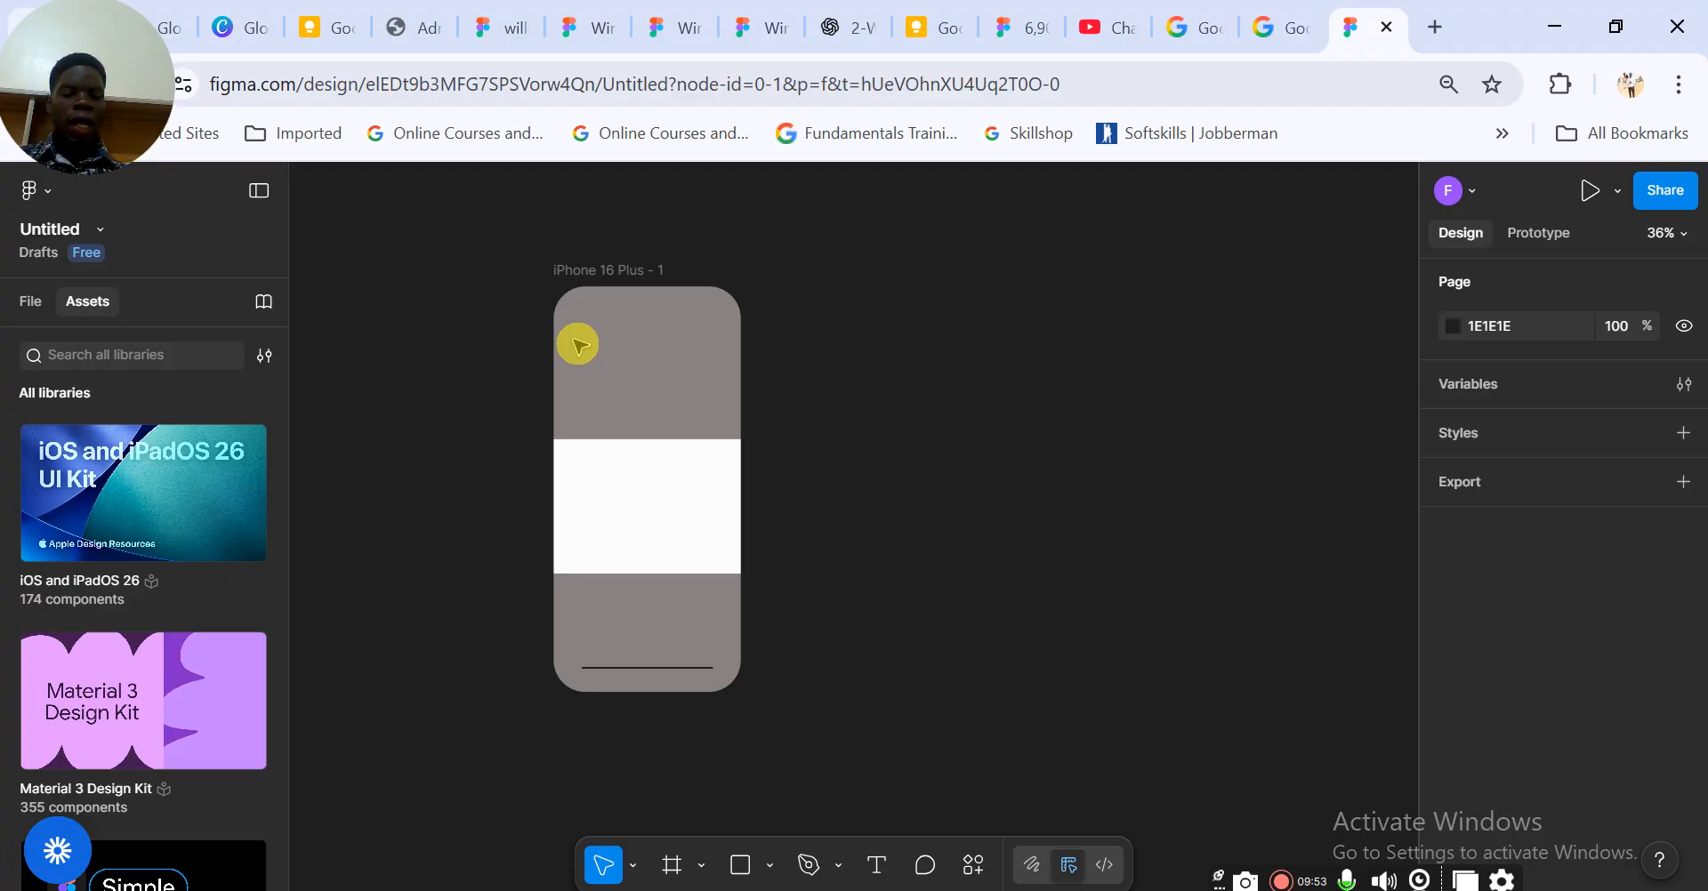
Draw an ellipse about 173 × 177 against the phone frame's left edge near its upper end, at about X 0, Y 64
{"action": "left_click", "coordinate": [769, 865]}
{"action": "left_click", "coordinate": [814, 731]}
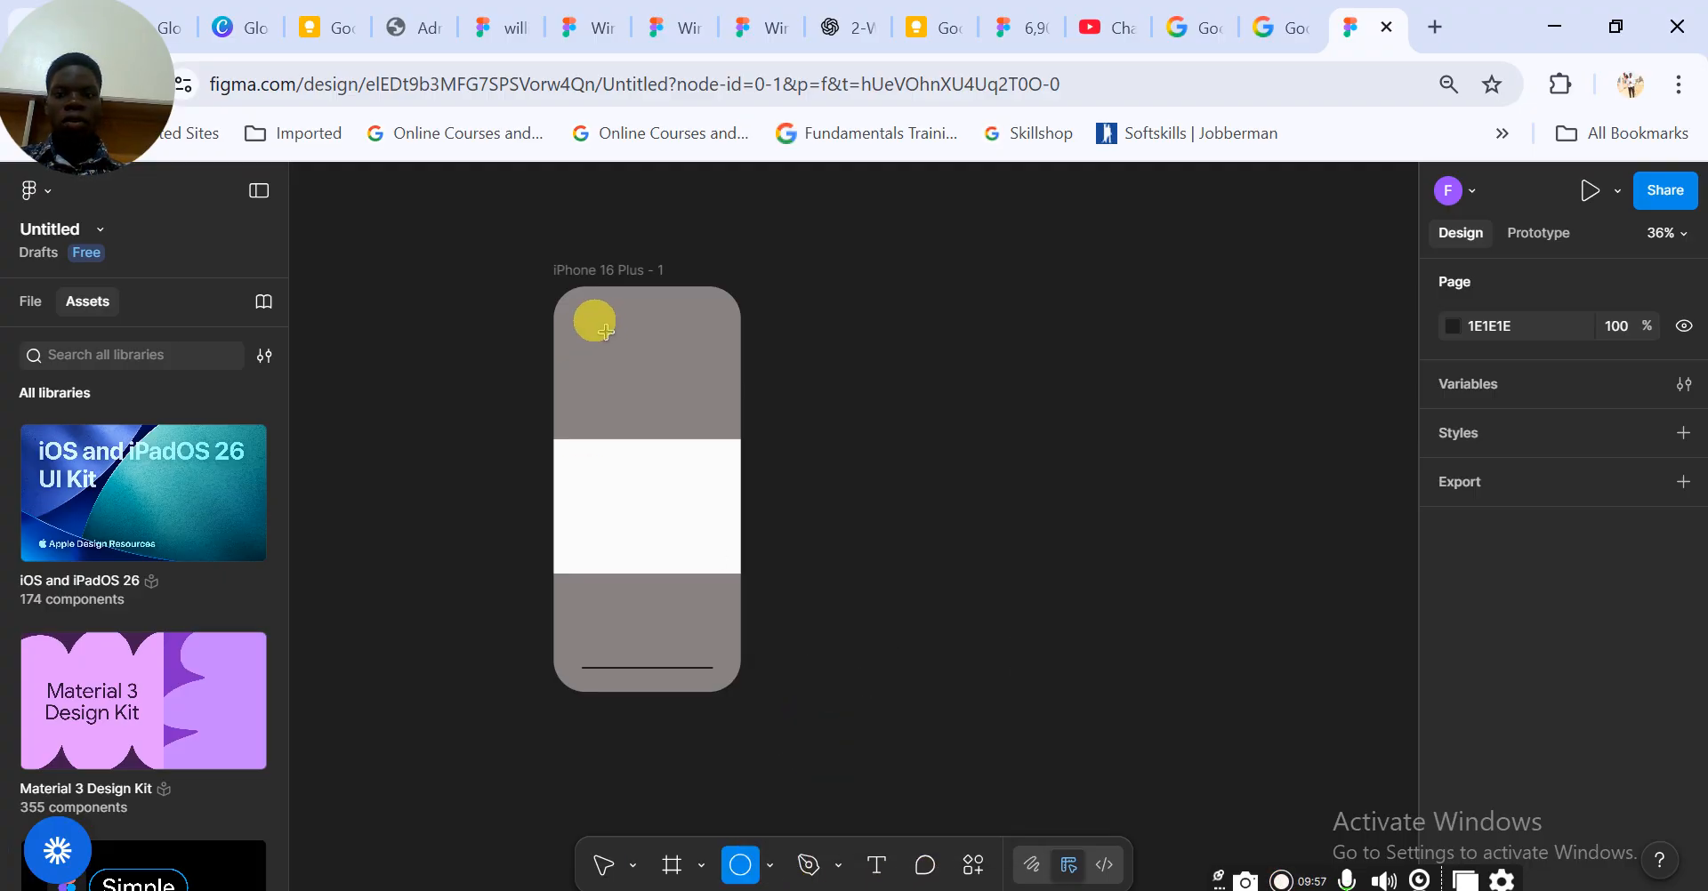
{"action": "left_click_drag", "start_coordinate": [555, 314], "coordinate": [629, 389]}
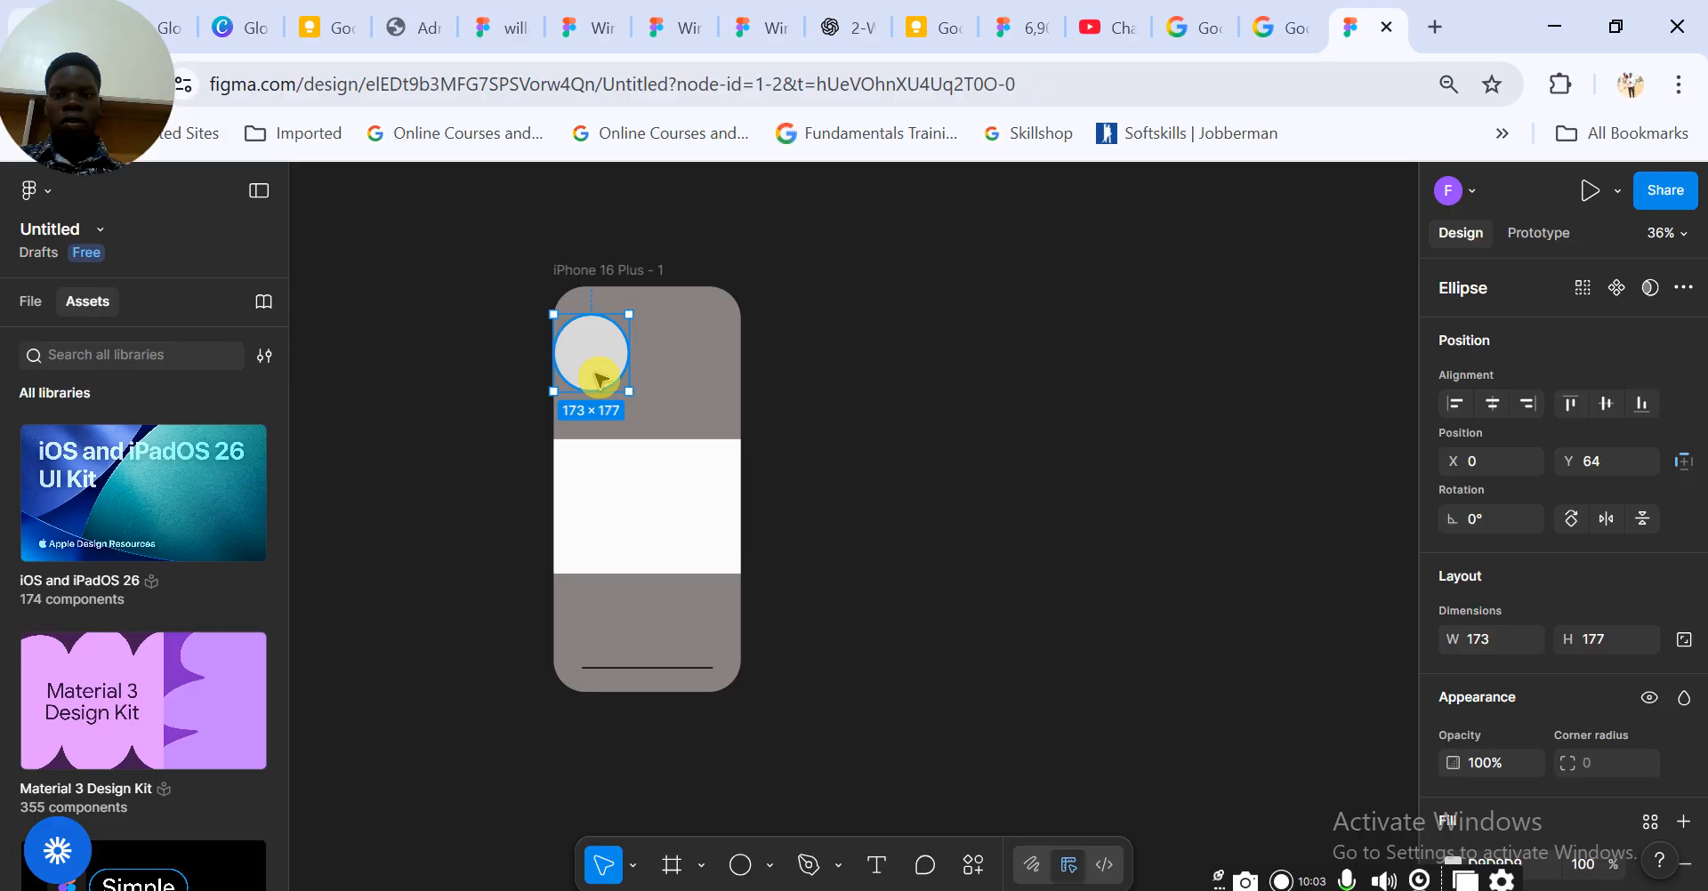
{"action": "left_click", "coordinate": [878, 433]}
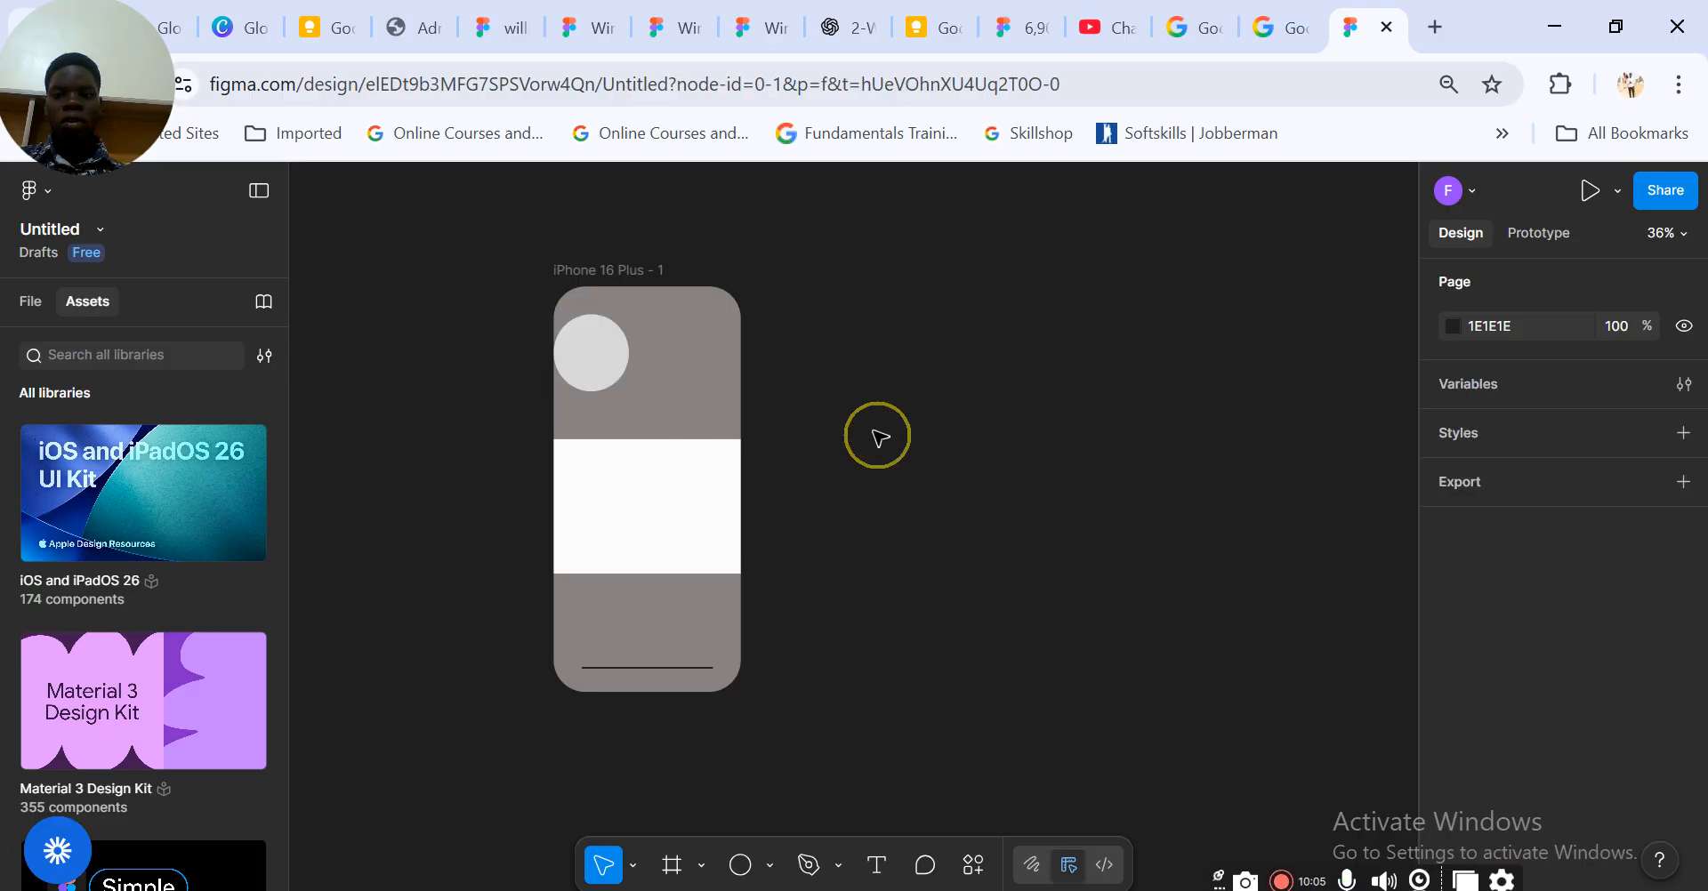
Change the ellipse's fill to dark grey 5A5555
{"action": "left_click", "coordinate": [599, 372]}
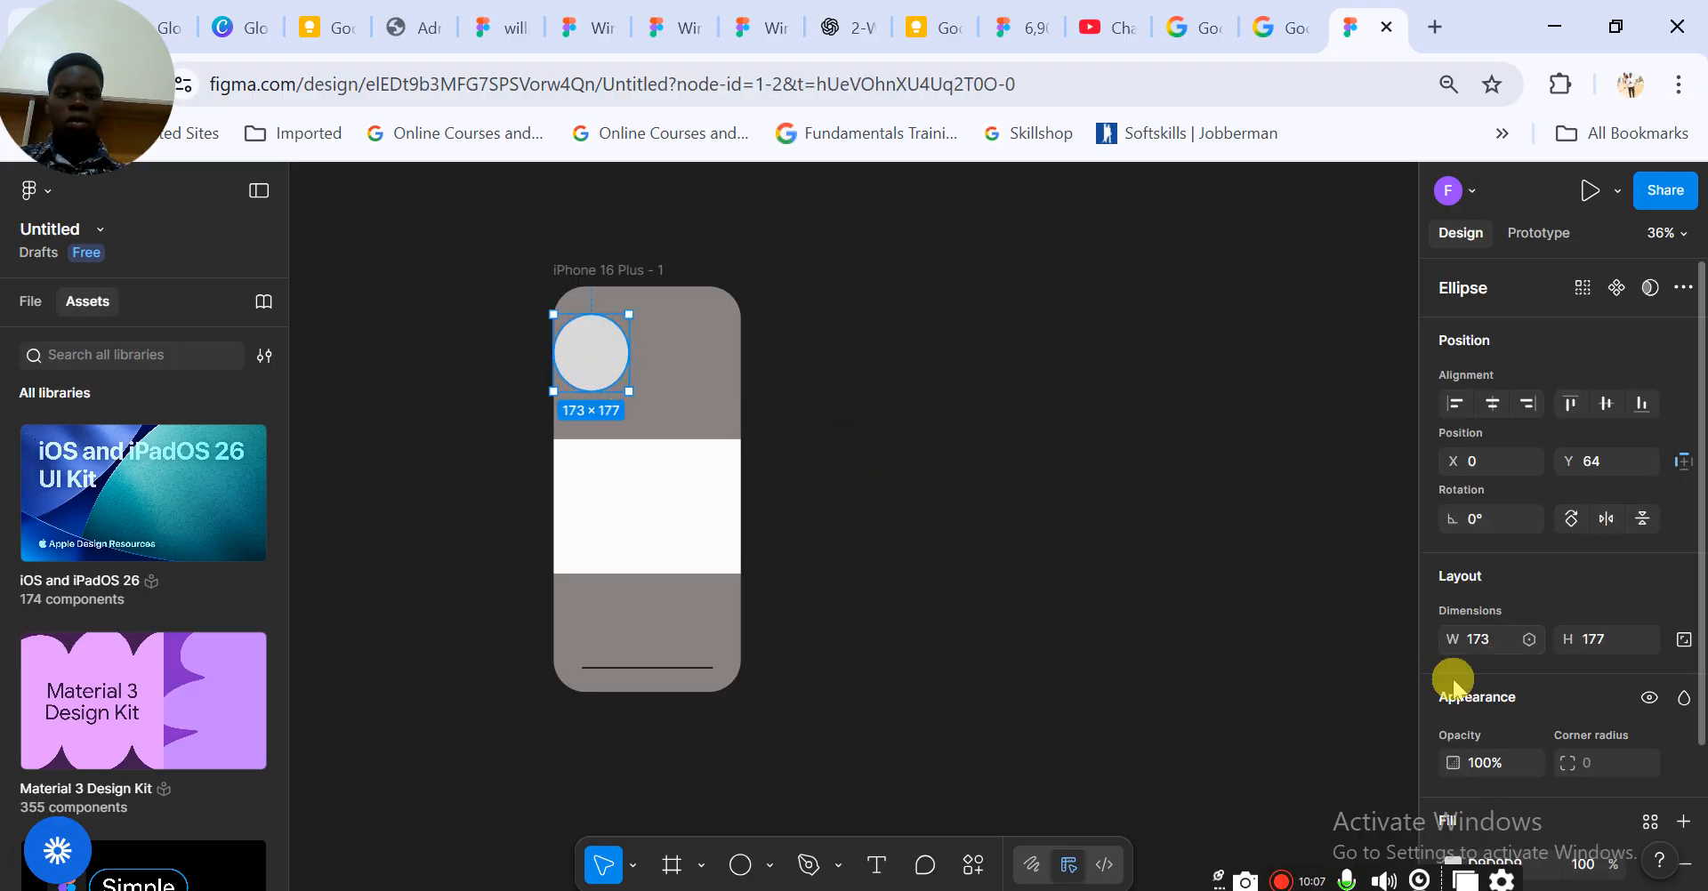
{"action": "scroll", "coordinate": [1457, 748], "scroll_direction": "down", "scroll_amount": 3}
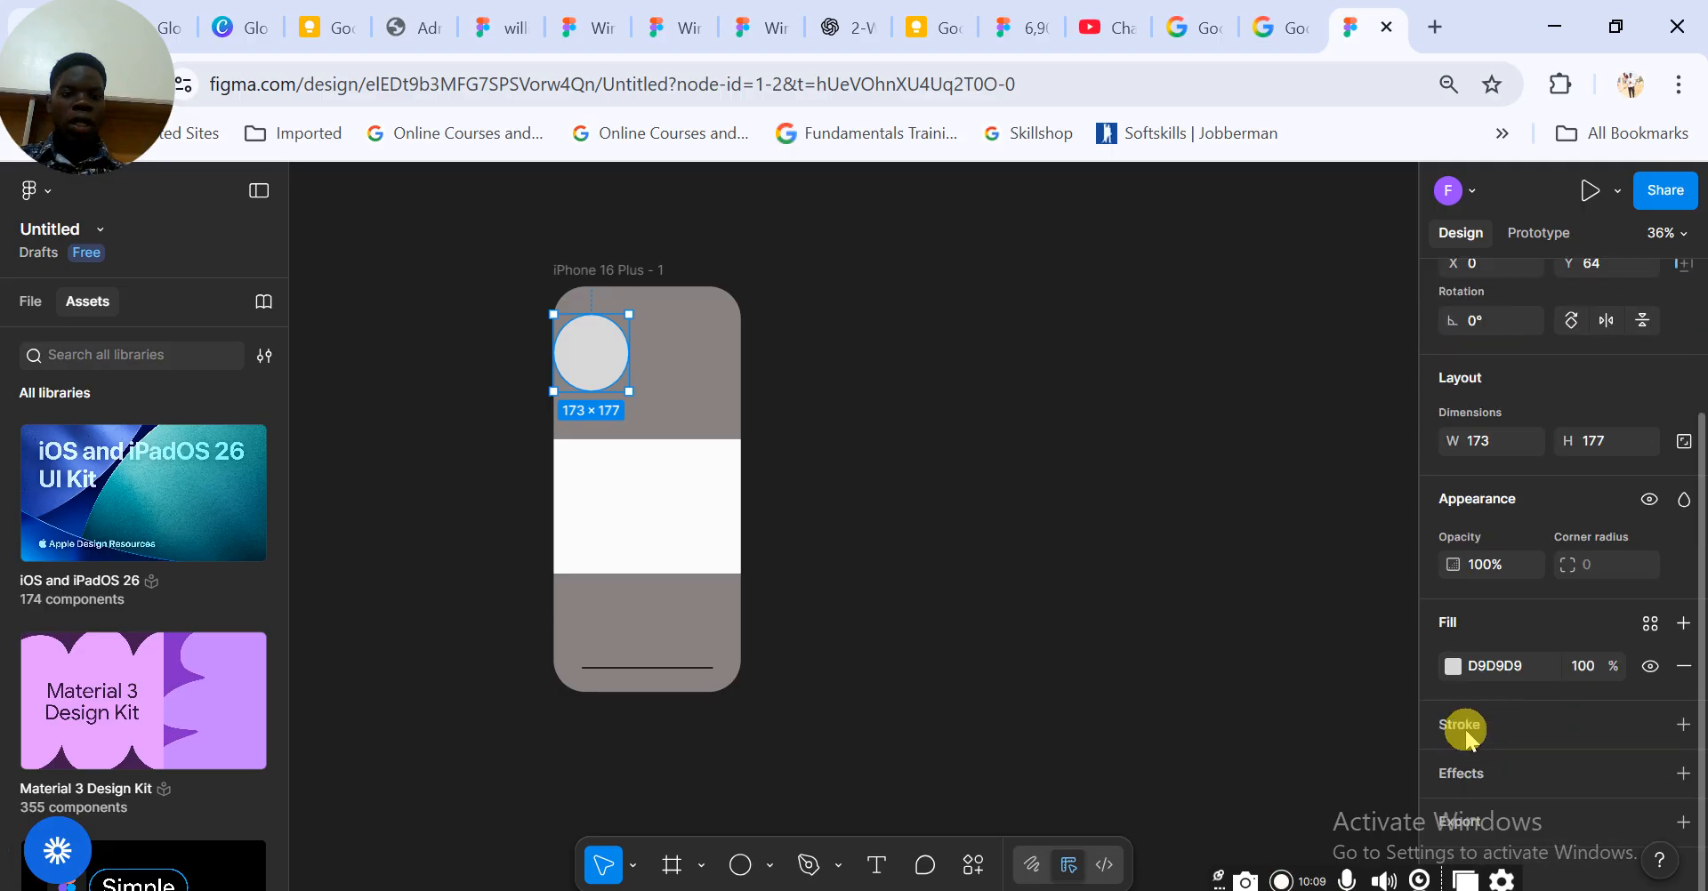
{"action": "left_click", "coordinate": [1453, 666]}
{"action": "left_click", "coordinate": [1165, 565]}
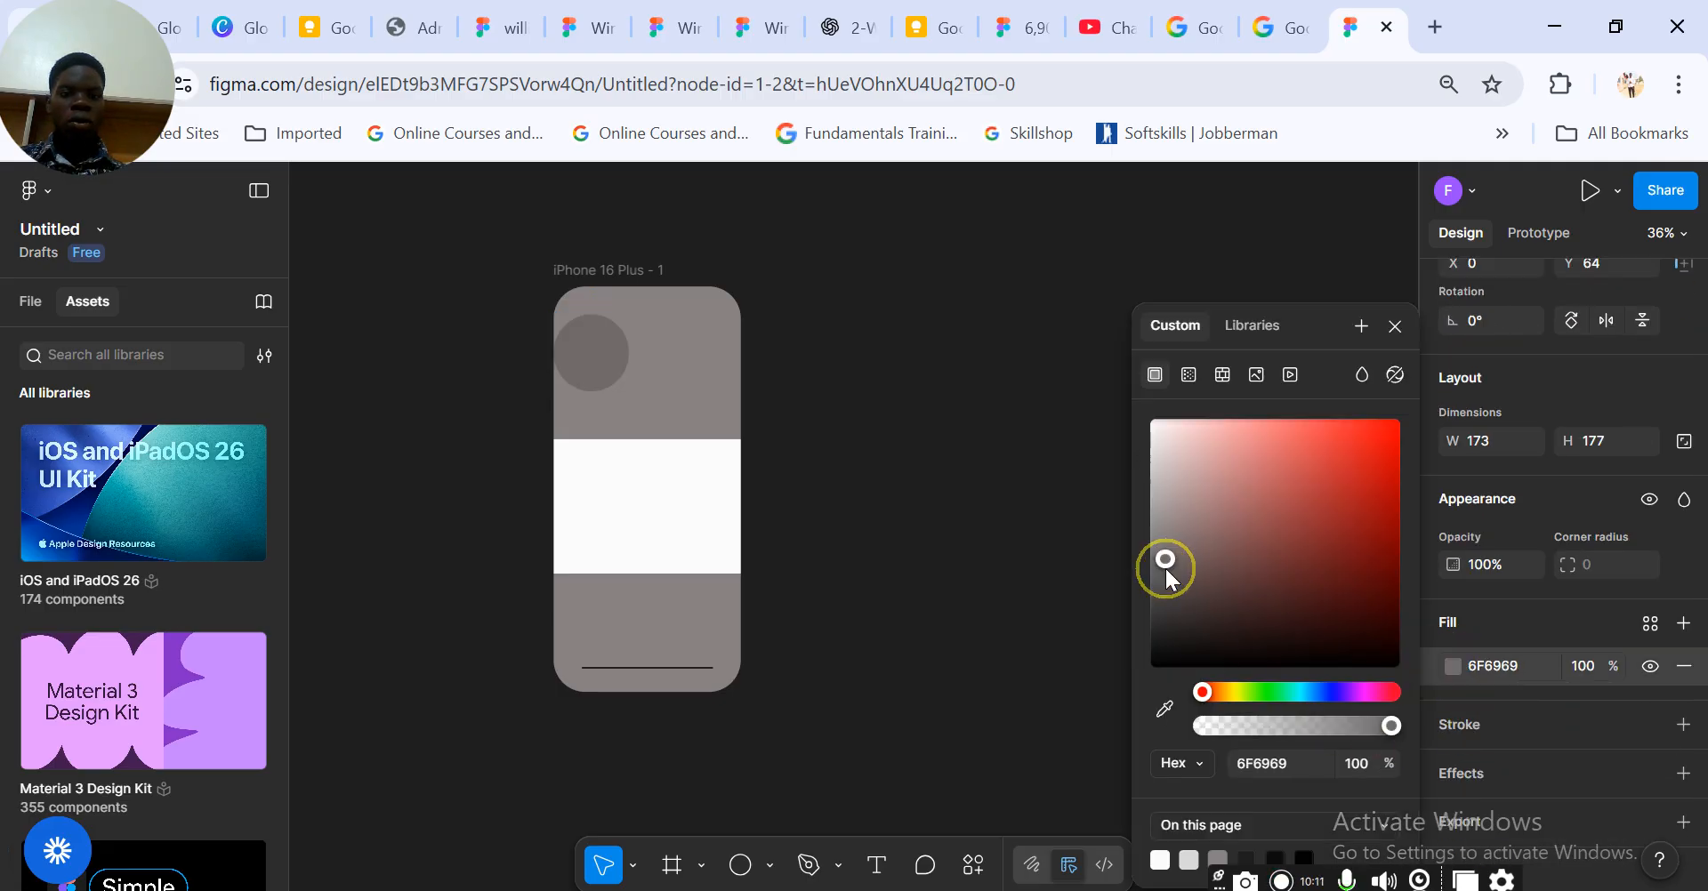
{"action": "left_click_drag", "start_coordinate": [1160, 546], "coordinate": [1164, 589]}
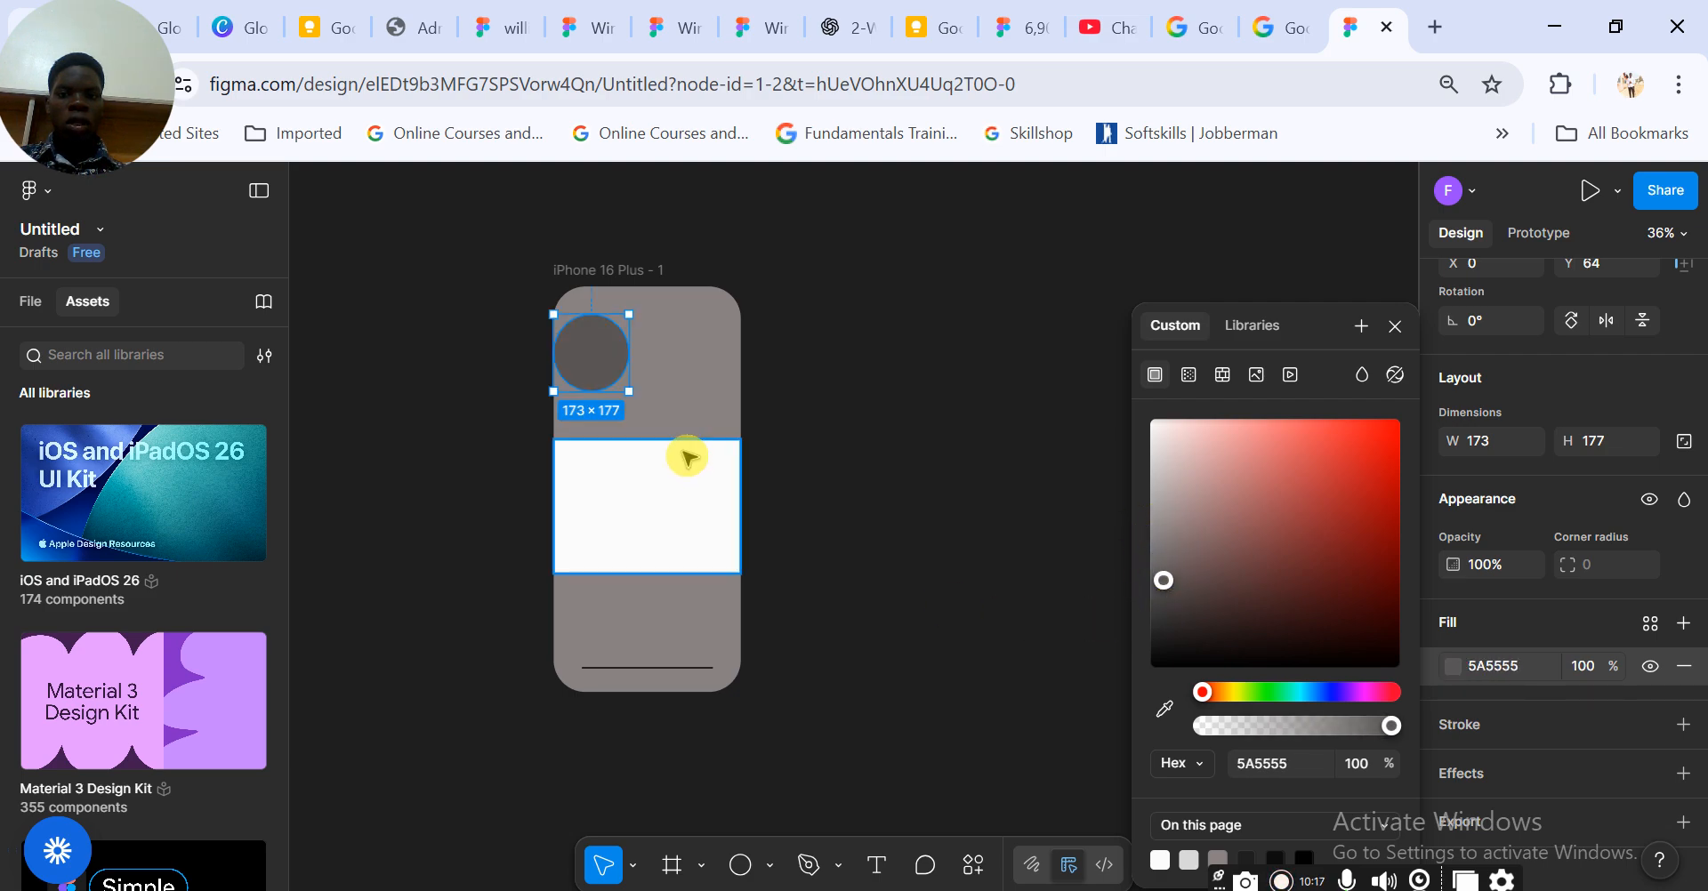
Move the dark grey ellipse slightly down along the phone frame's left edge and deselect it
{"action": "left_click", "coordinate": [592, 354]}
{"action": "left_click_drag", "start_coordinate": [613, 374], "coordinate": [630, 409]}
{"action": "left_click", "coordinate": [889, 476]}
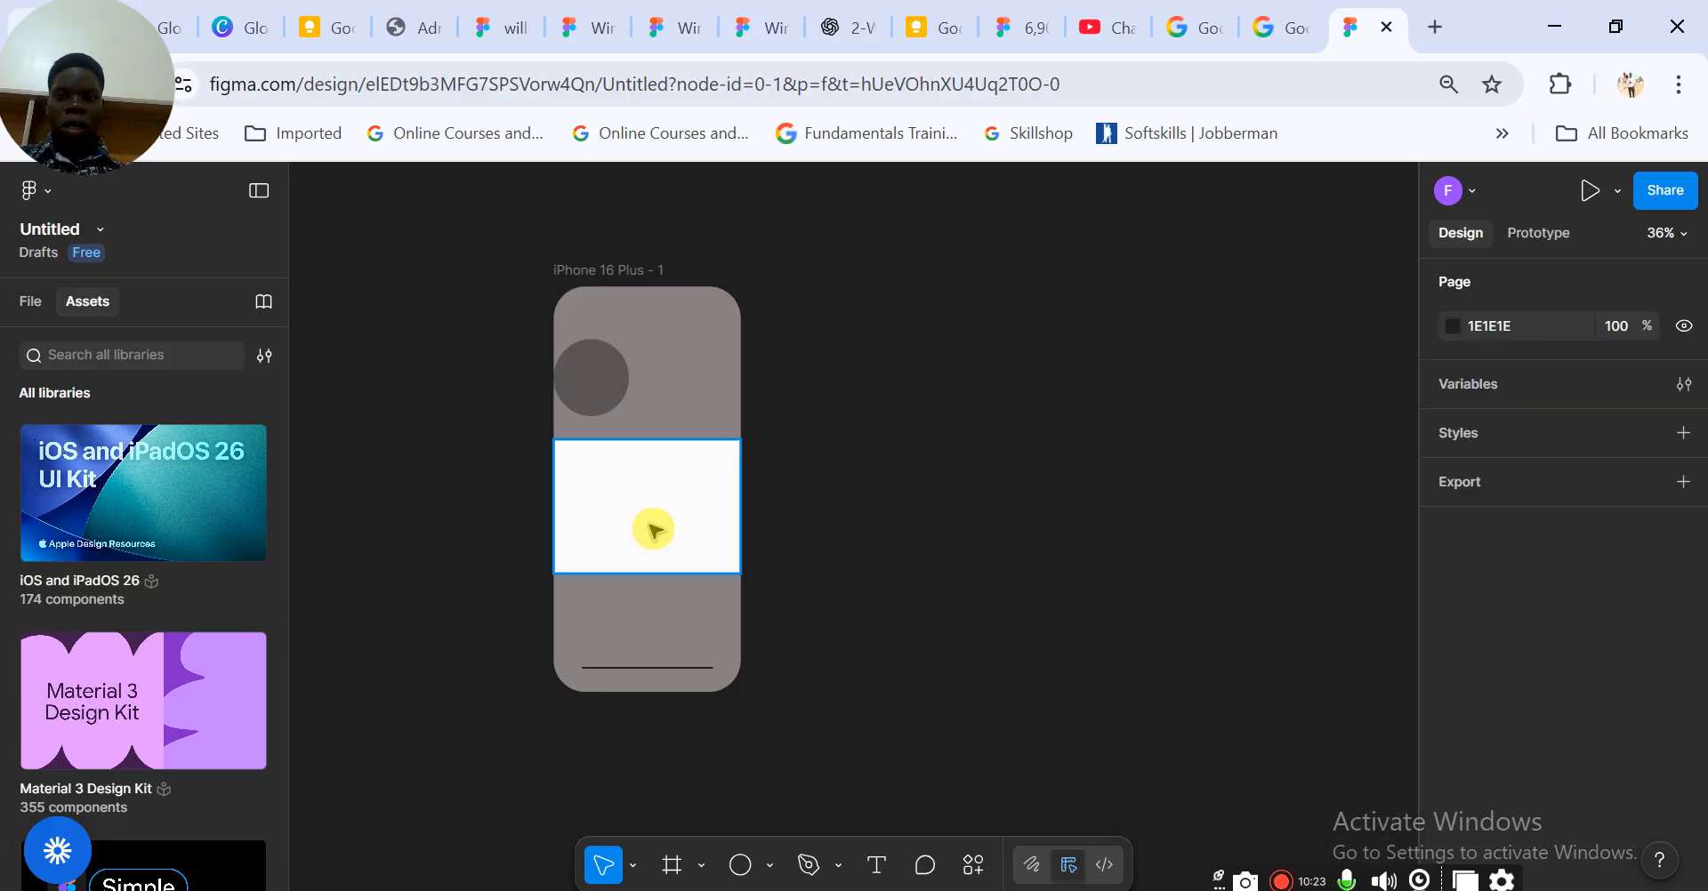
Nudge the white rectangle slightly down the phone frame, keeping it full width at X 0, and deselect it
{"action": "left_click_drag", "start_coordinate": [673, 543], "coordinate": [669, 534]}
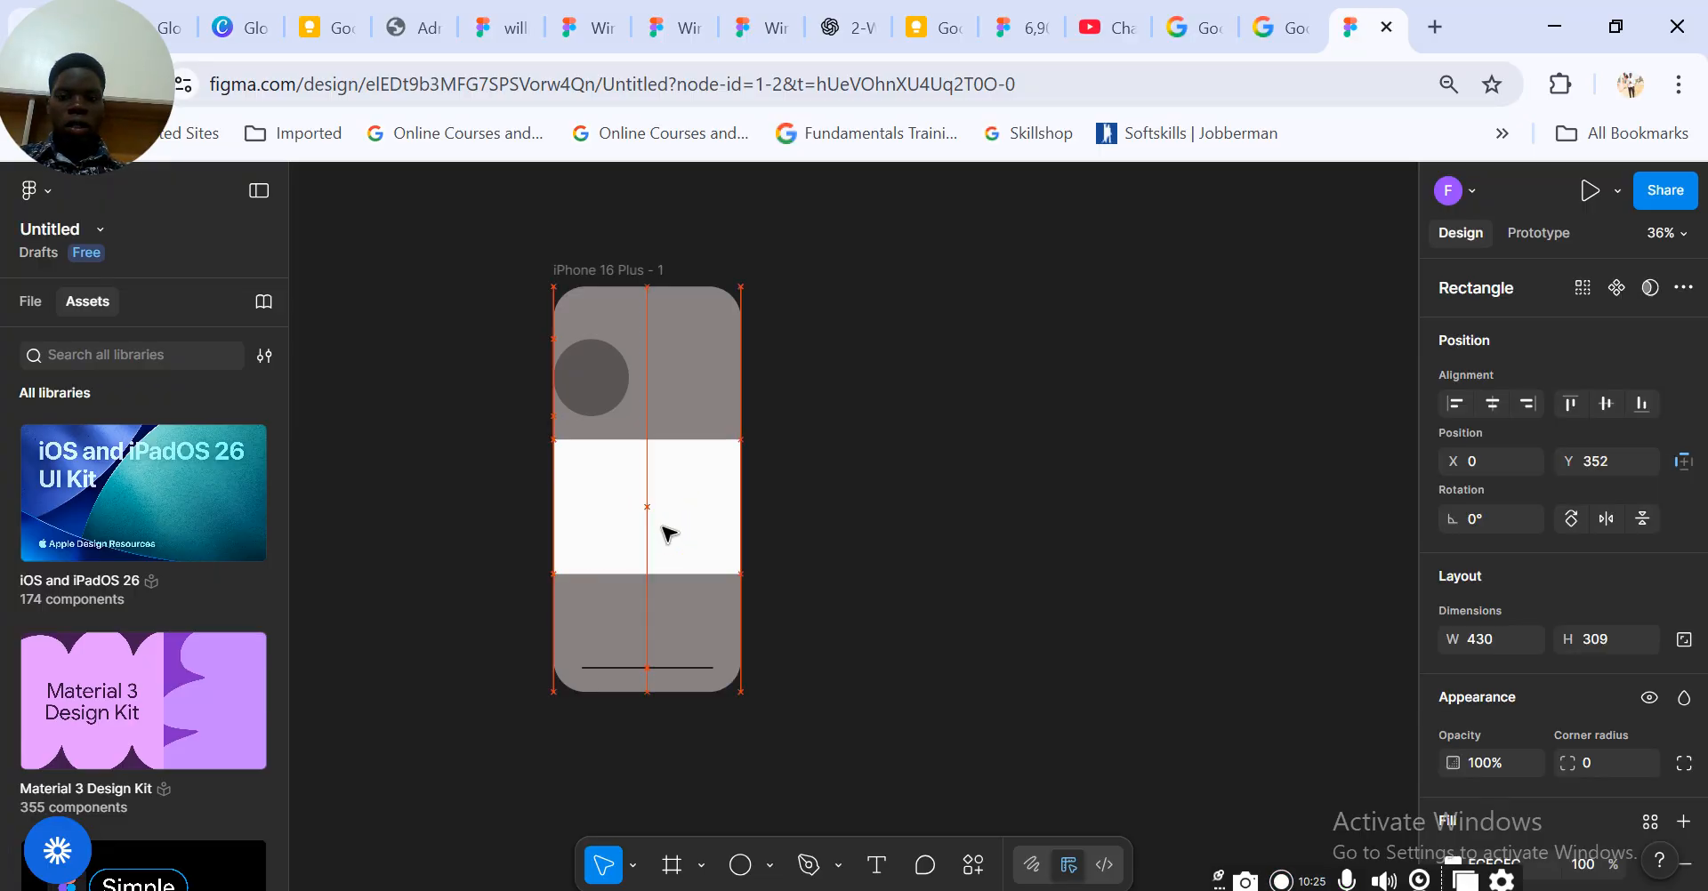
{"action": "key", "text": "Down"}
{"action": "key", "text": "Down"}
{"action": "key", "text": "Down"}
{"action": "key", "text": "Down"}
{"action": "key", "text": "Down"}
{"action": "key", "text": "Down"}
{"action": "key", "text": "Down"}
{"action": "key", "text": "Down"}
{"action": "key", "text": "Down"}
{"action": "key", "text": "Down"}
{"action": "key", "text": "Down"}
{"action": "key", "text": "Down"}
{"action": "key", "text": "Down"}
{"action": "key", "text": "Down"}
{"action": "key", "text": "Down"}
{"action": "key", "text": "Down"}
{"action": "key", "text": "Down"}
{"action": "key", "text": "Down"}
{"action": "key", "text": "Down"}
{"action": "key", "text": "Down"}
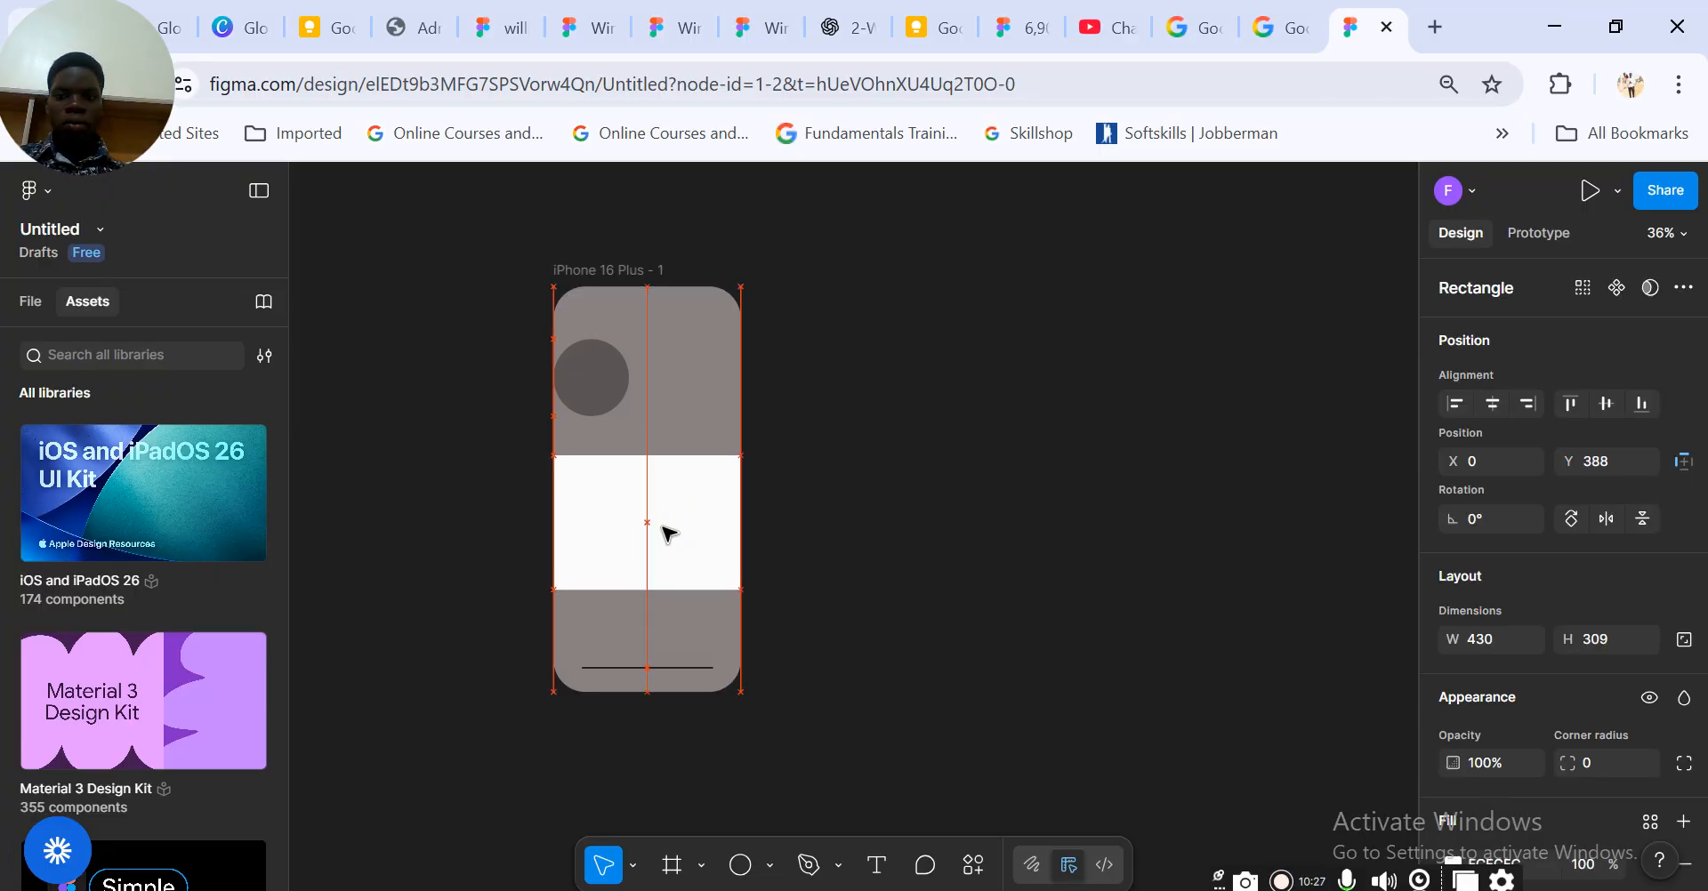
{"action": "left_click", "coordinate": [907, 484]}
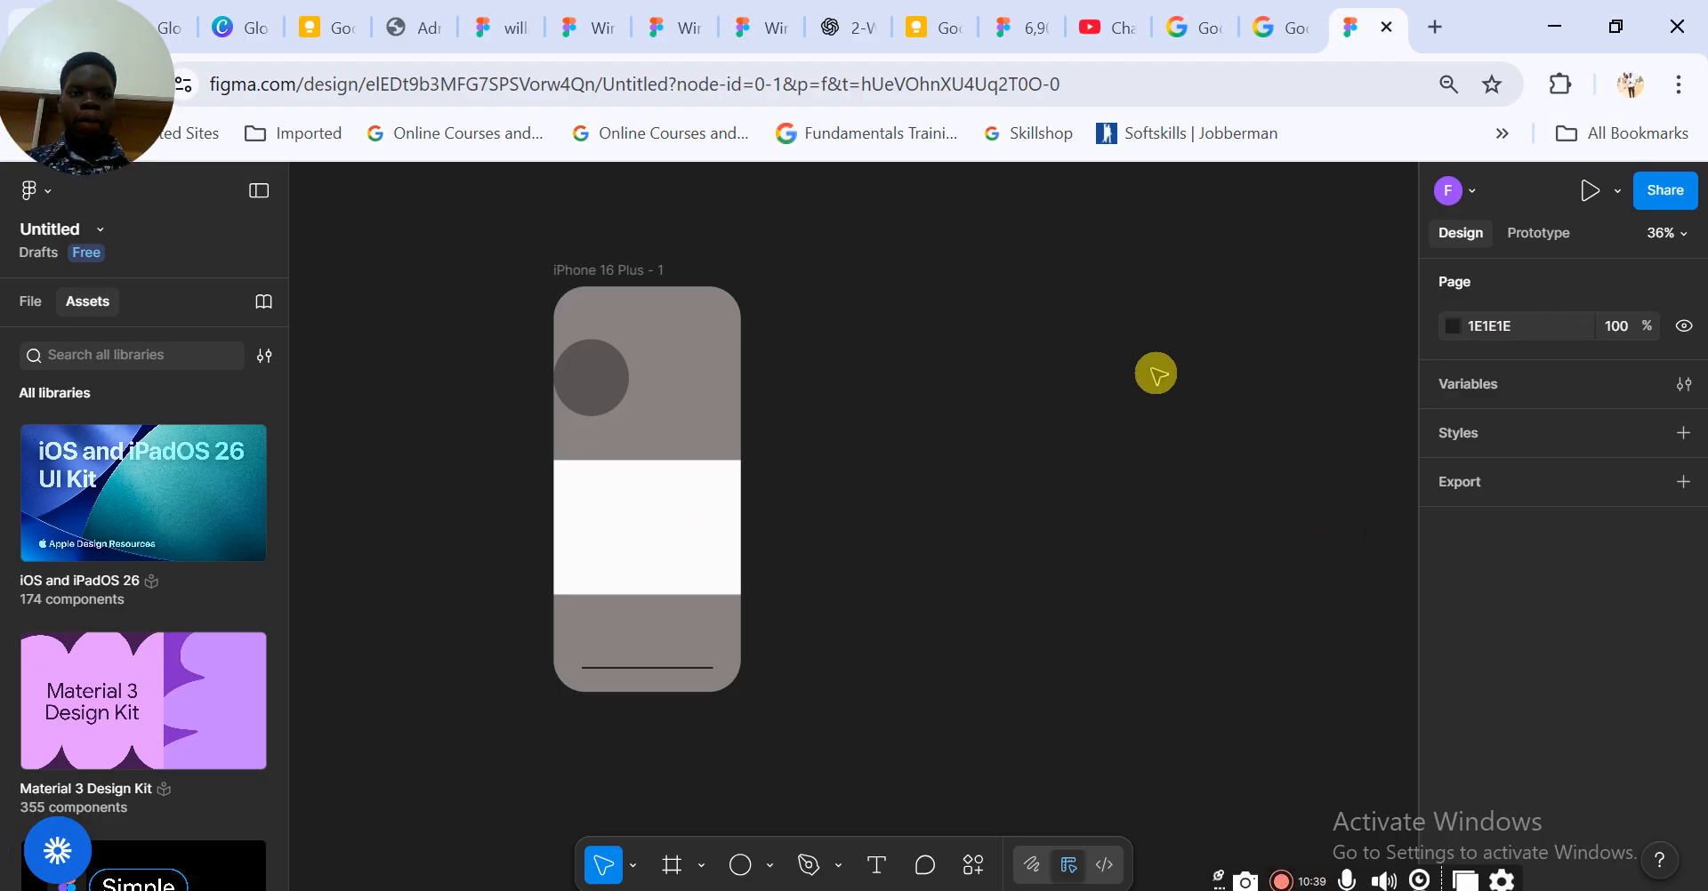
Examine the Pen and Pencil tool options and browse the Actions tool's assets and suggested plugins and widgets
{"action": "left_click", "coordinate": [809, 870]}
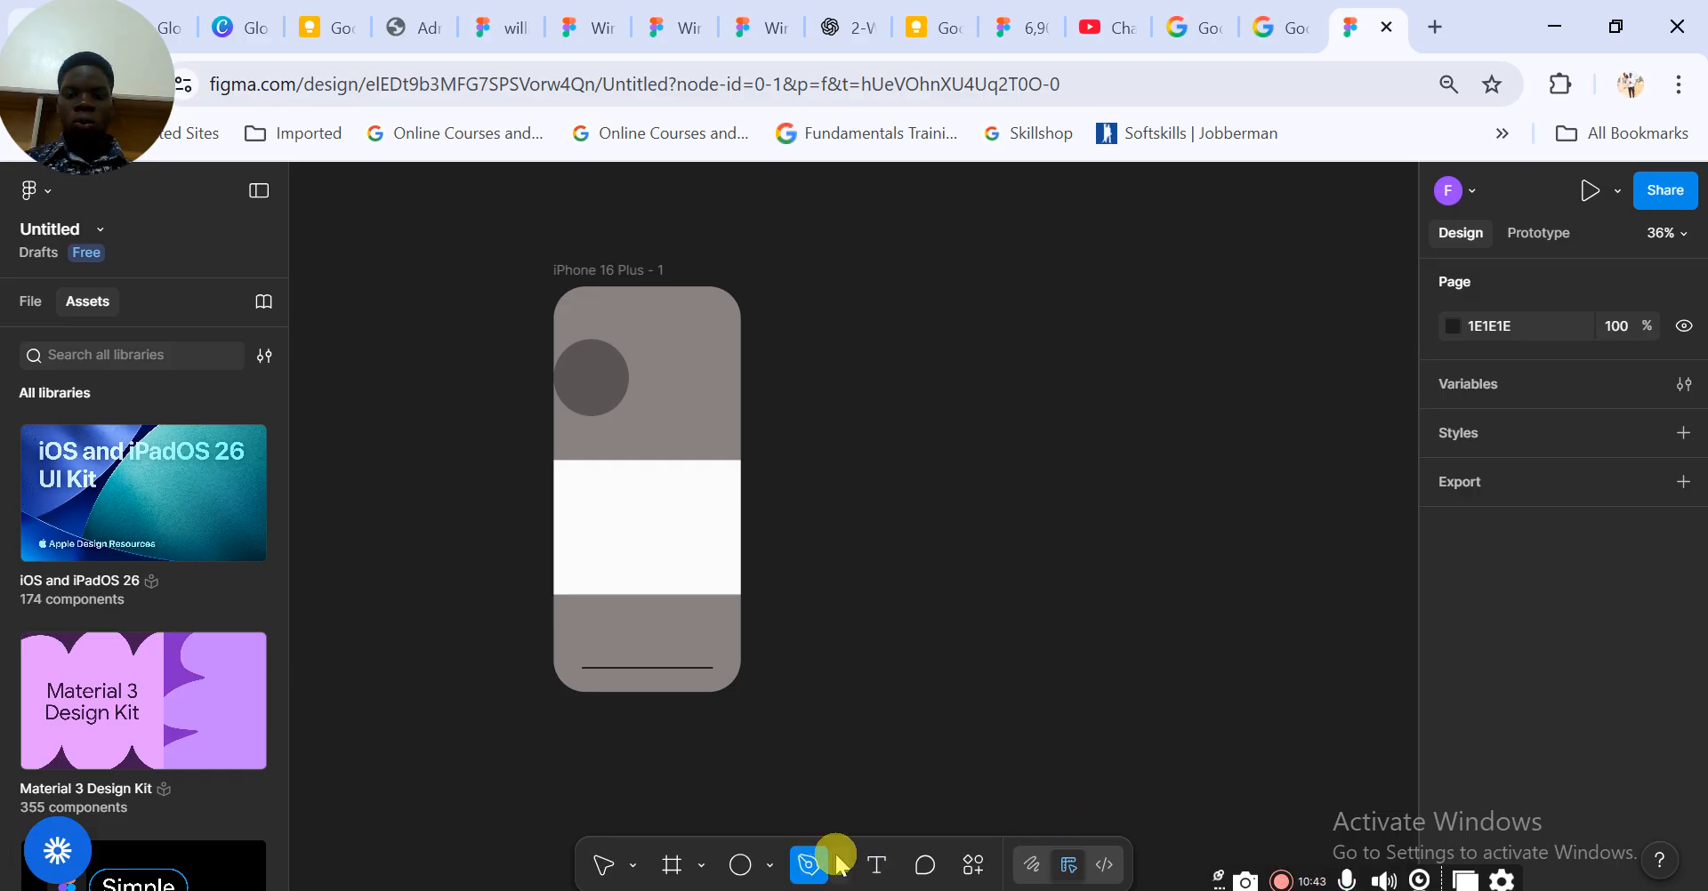
{"action": "left_click", "coordinate": [840, 868]}
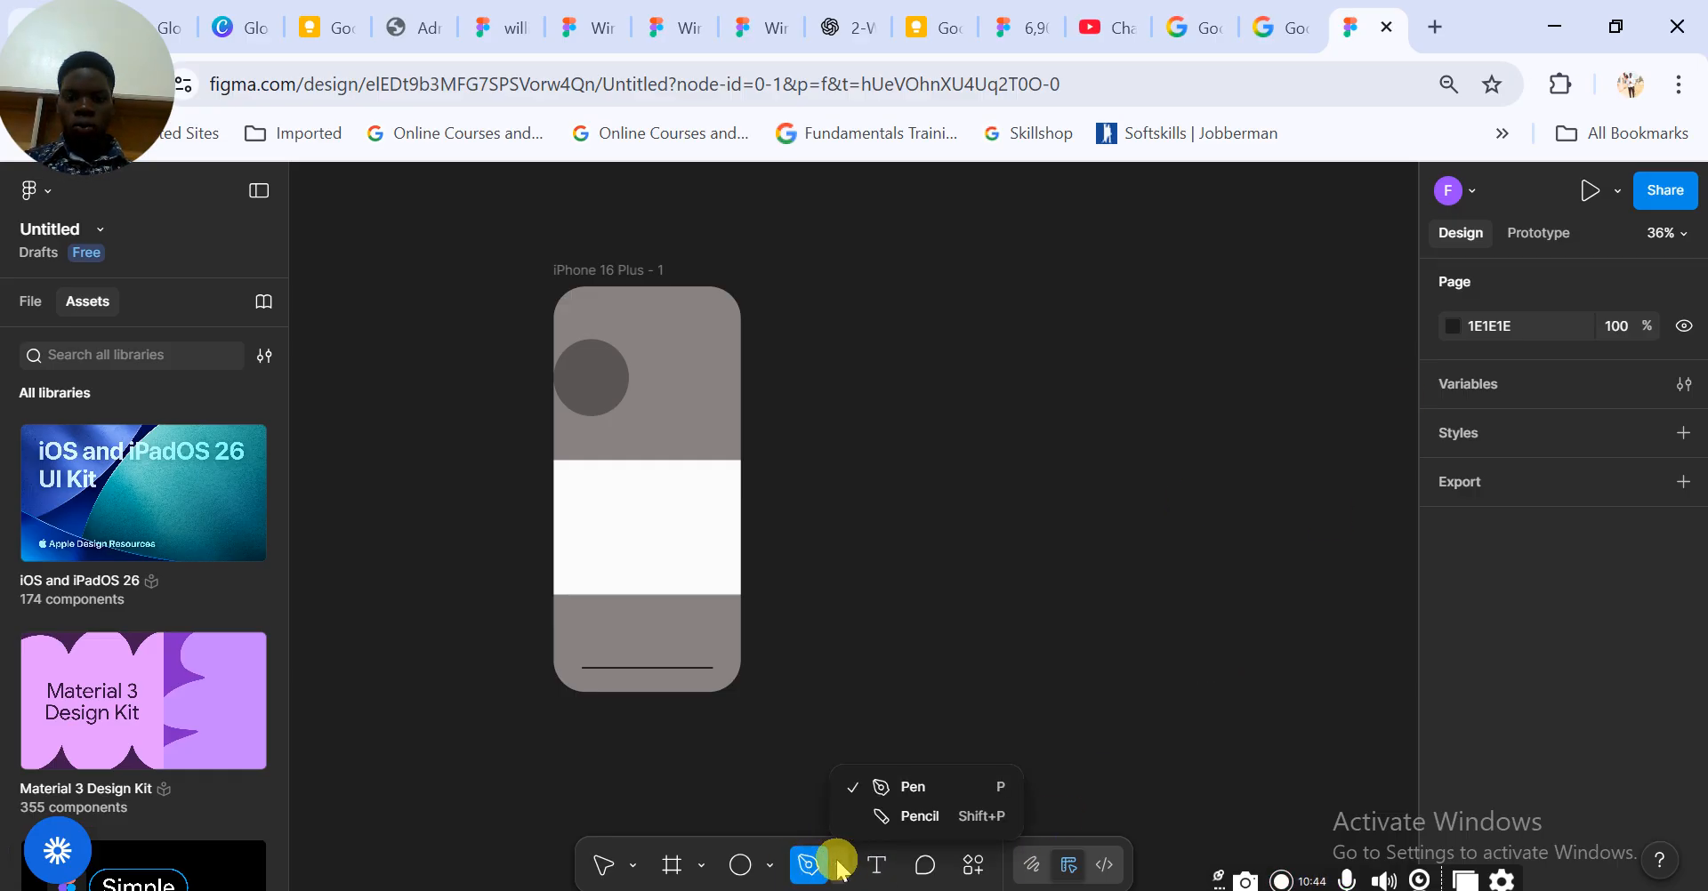
{"action": "left_click", "coordinate": [974, 865]}
{"action": "left_click", "coordinate": [974, 865]}
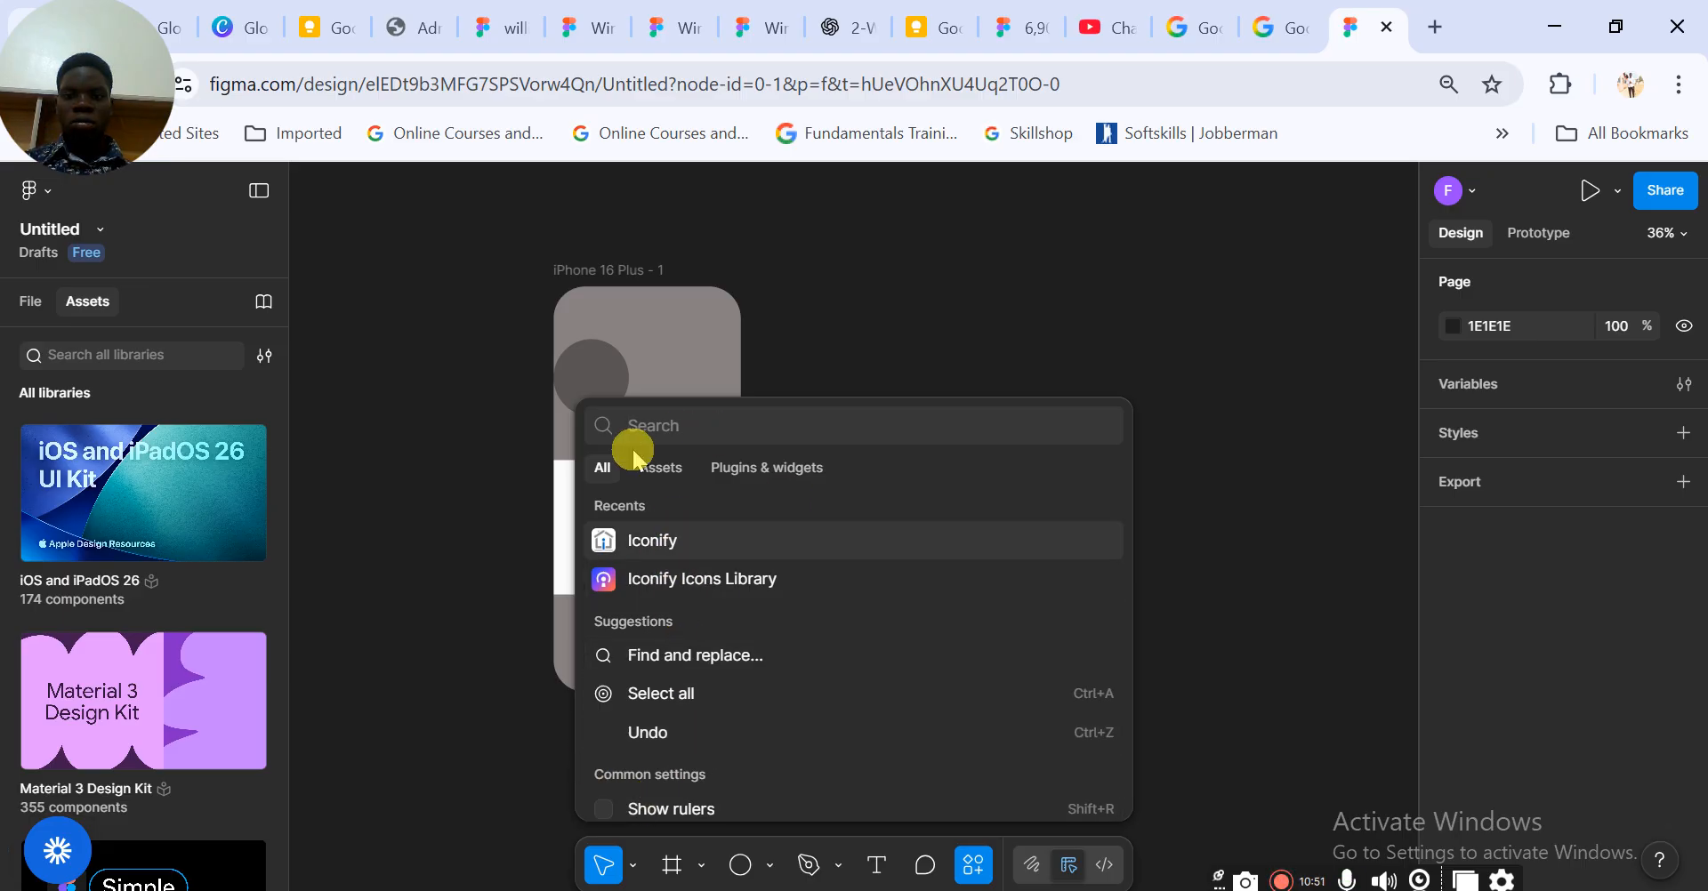
{"action": "left_click", "coordinate": [663, 468]}
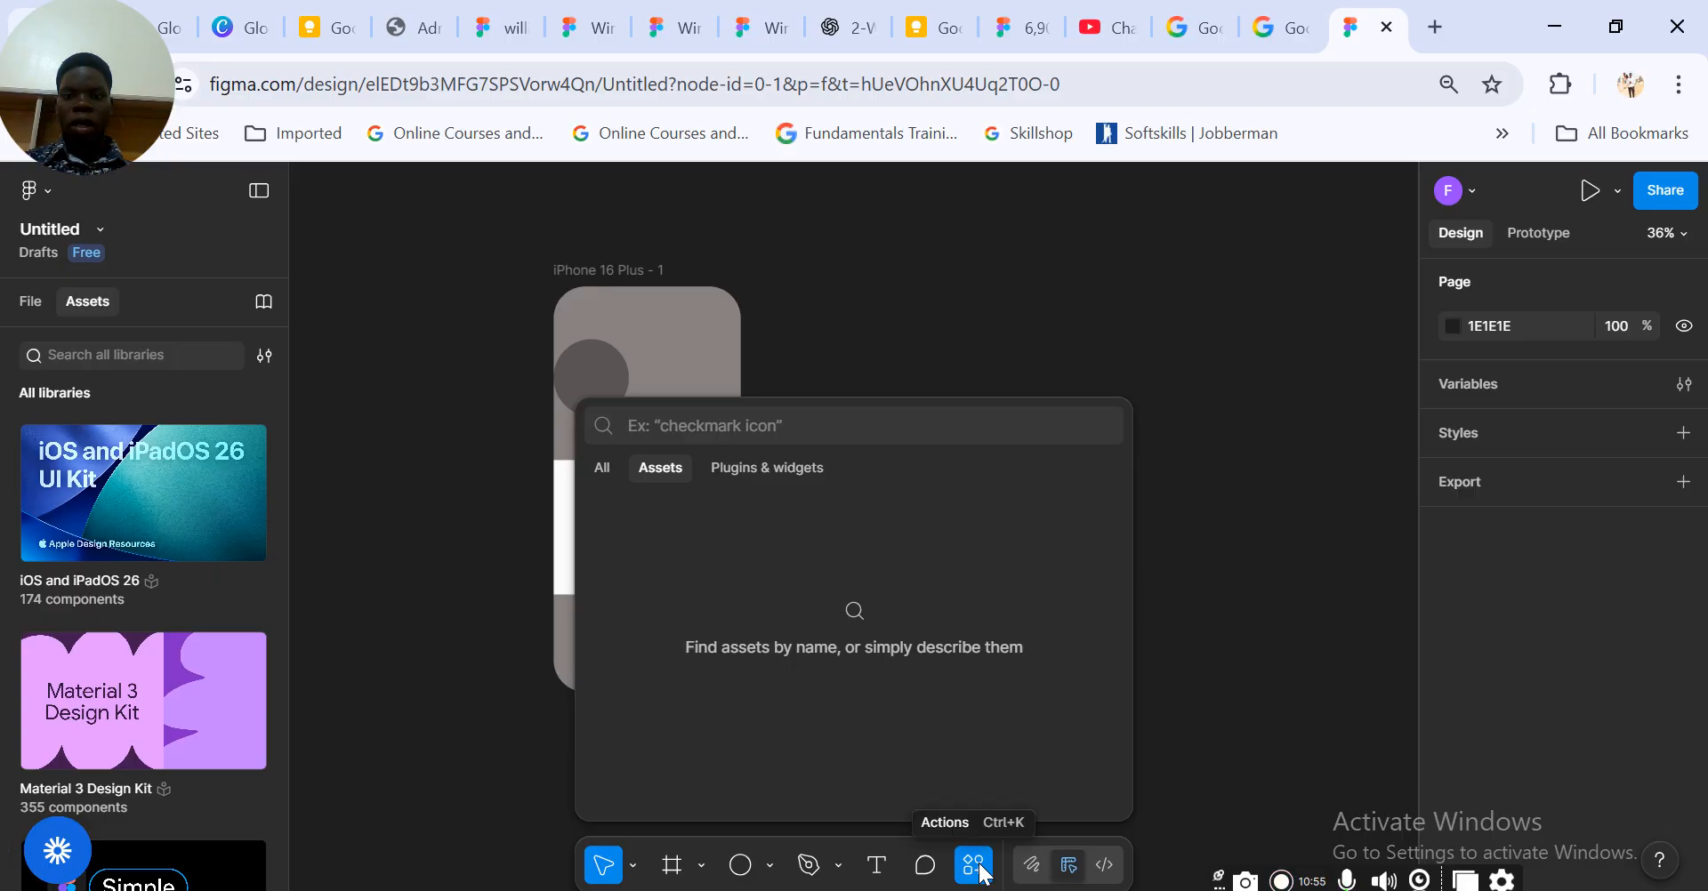
{"action": "left_click", "coordinate": [770, 582]}
{"action": "left_click", "coordinate": [740, 472]}
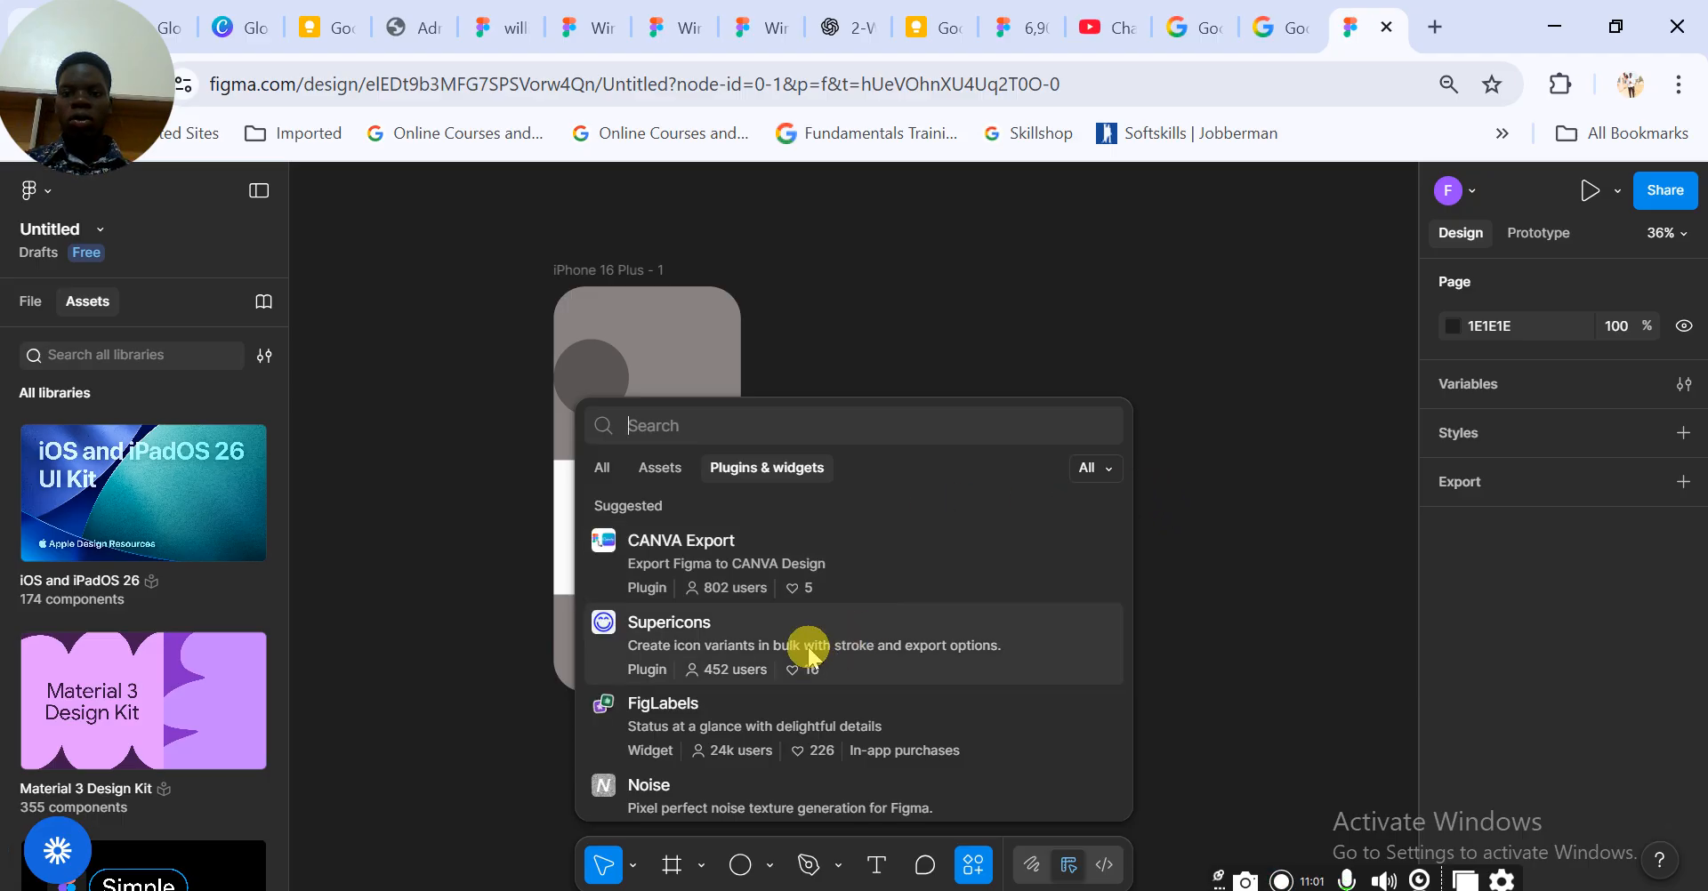
{"action": "scroll", "coordinate": [808, 654], "scroll_direction": "down", "scroll_amount": 5}
{"action": "scroll", "coordinate": [809, 650], "scroll_direction": "up", "scroll_amount": 5}
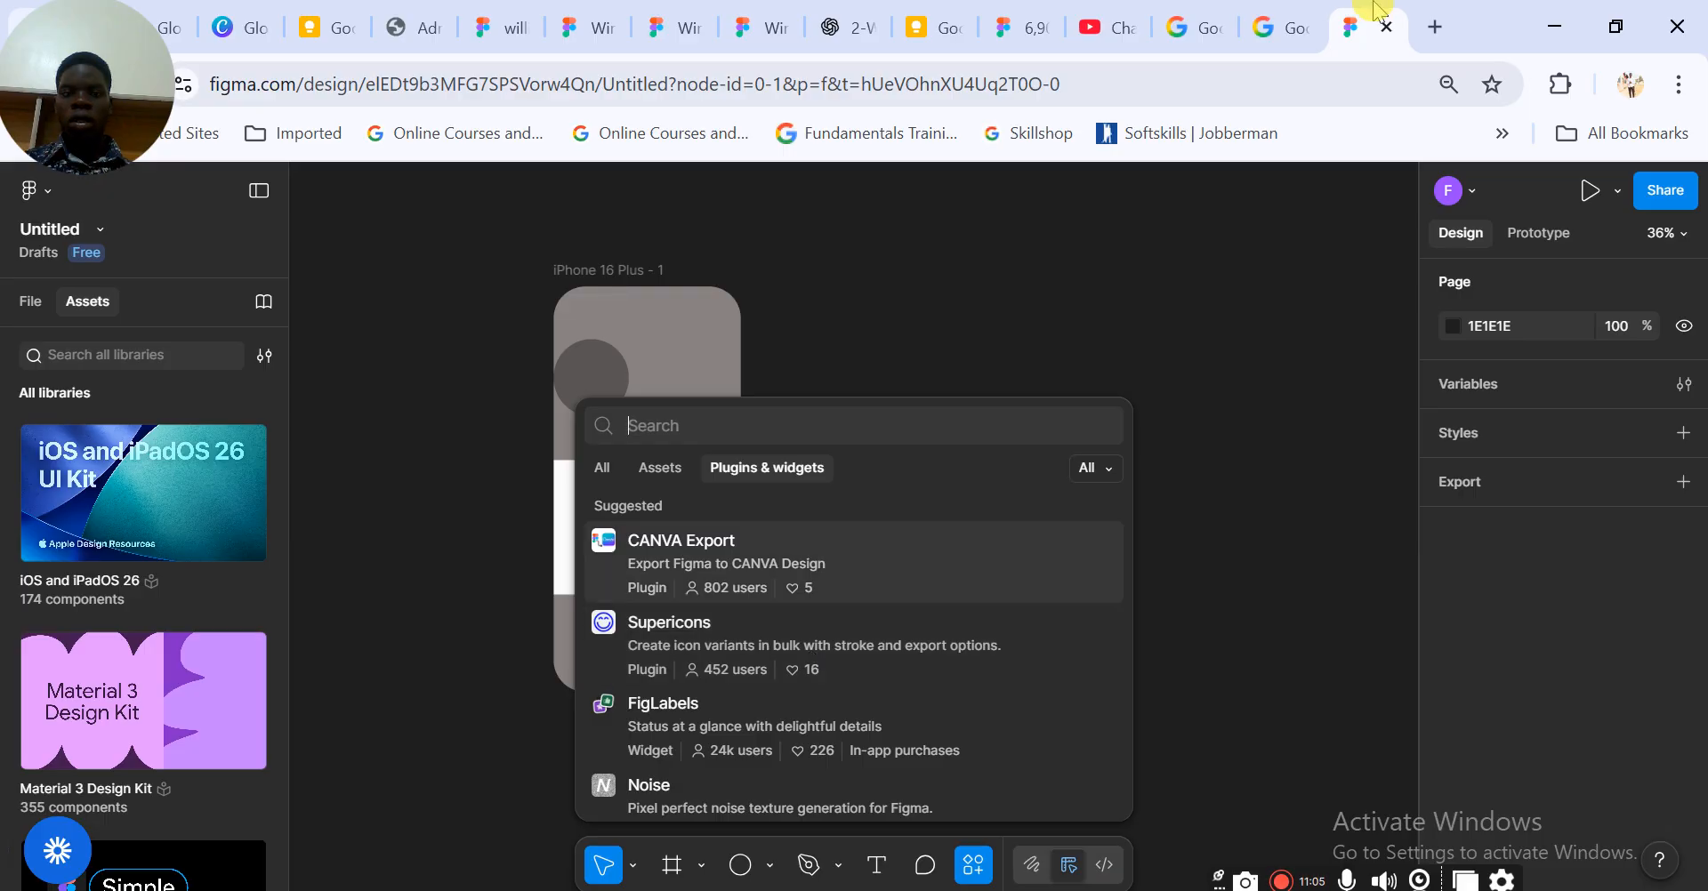
Search Google for "iconify" in a new browser tab and look through the results
{"action": "left_click", "coordinate": [1436, 27]}
{"action": "left_click", "coordinate": [856, 89]}
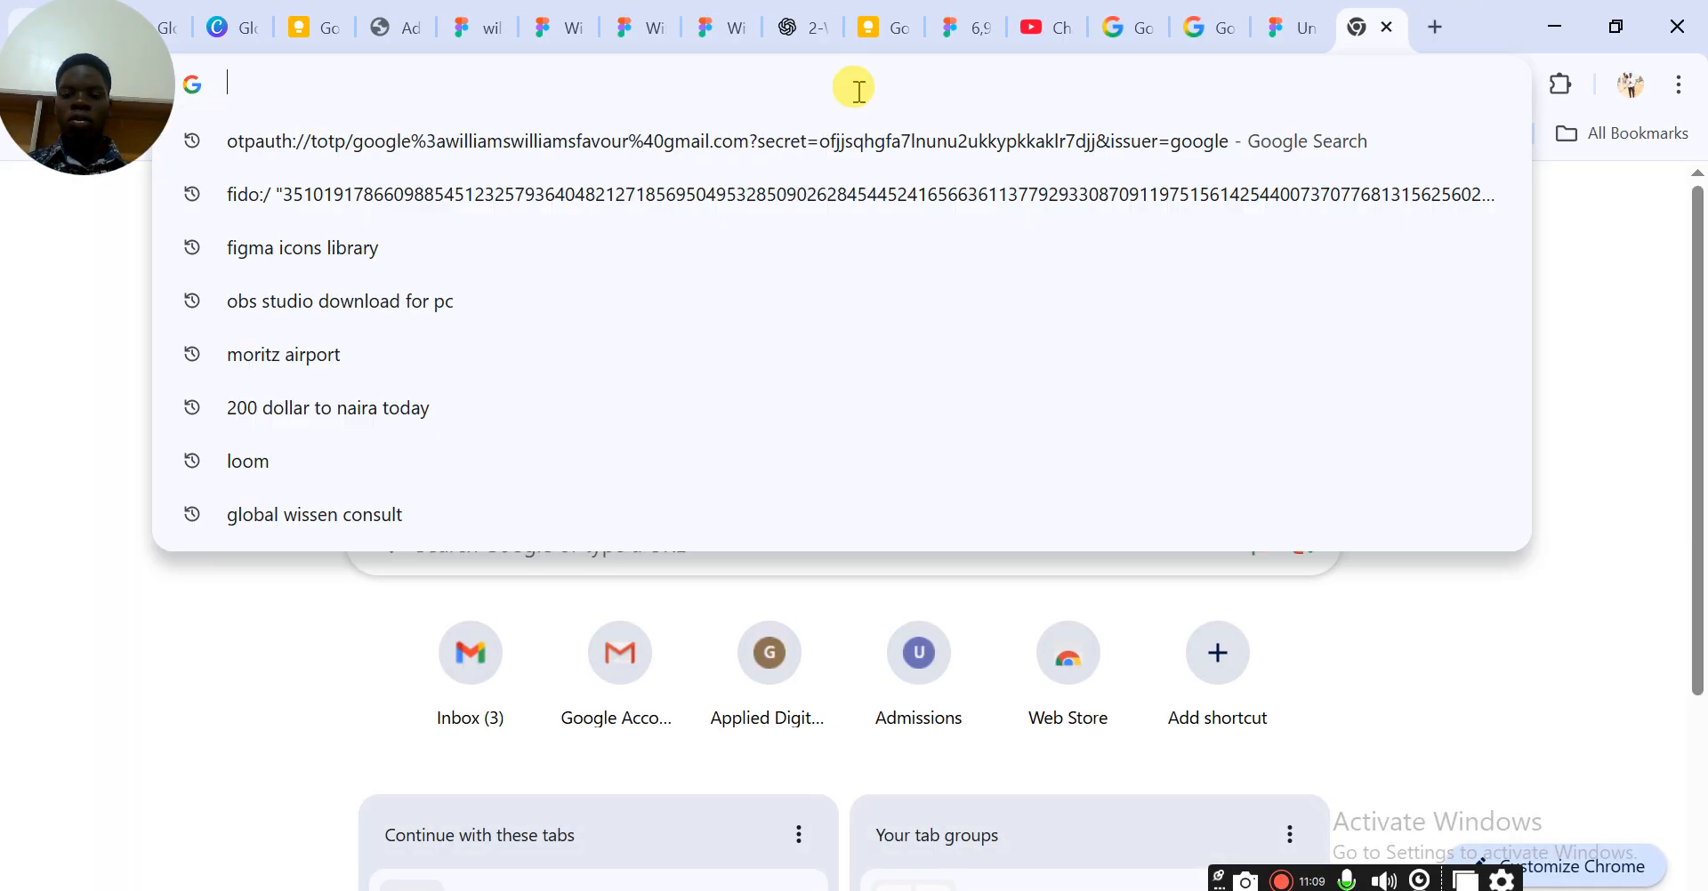
{"action": "type", "text": "ico"}
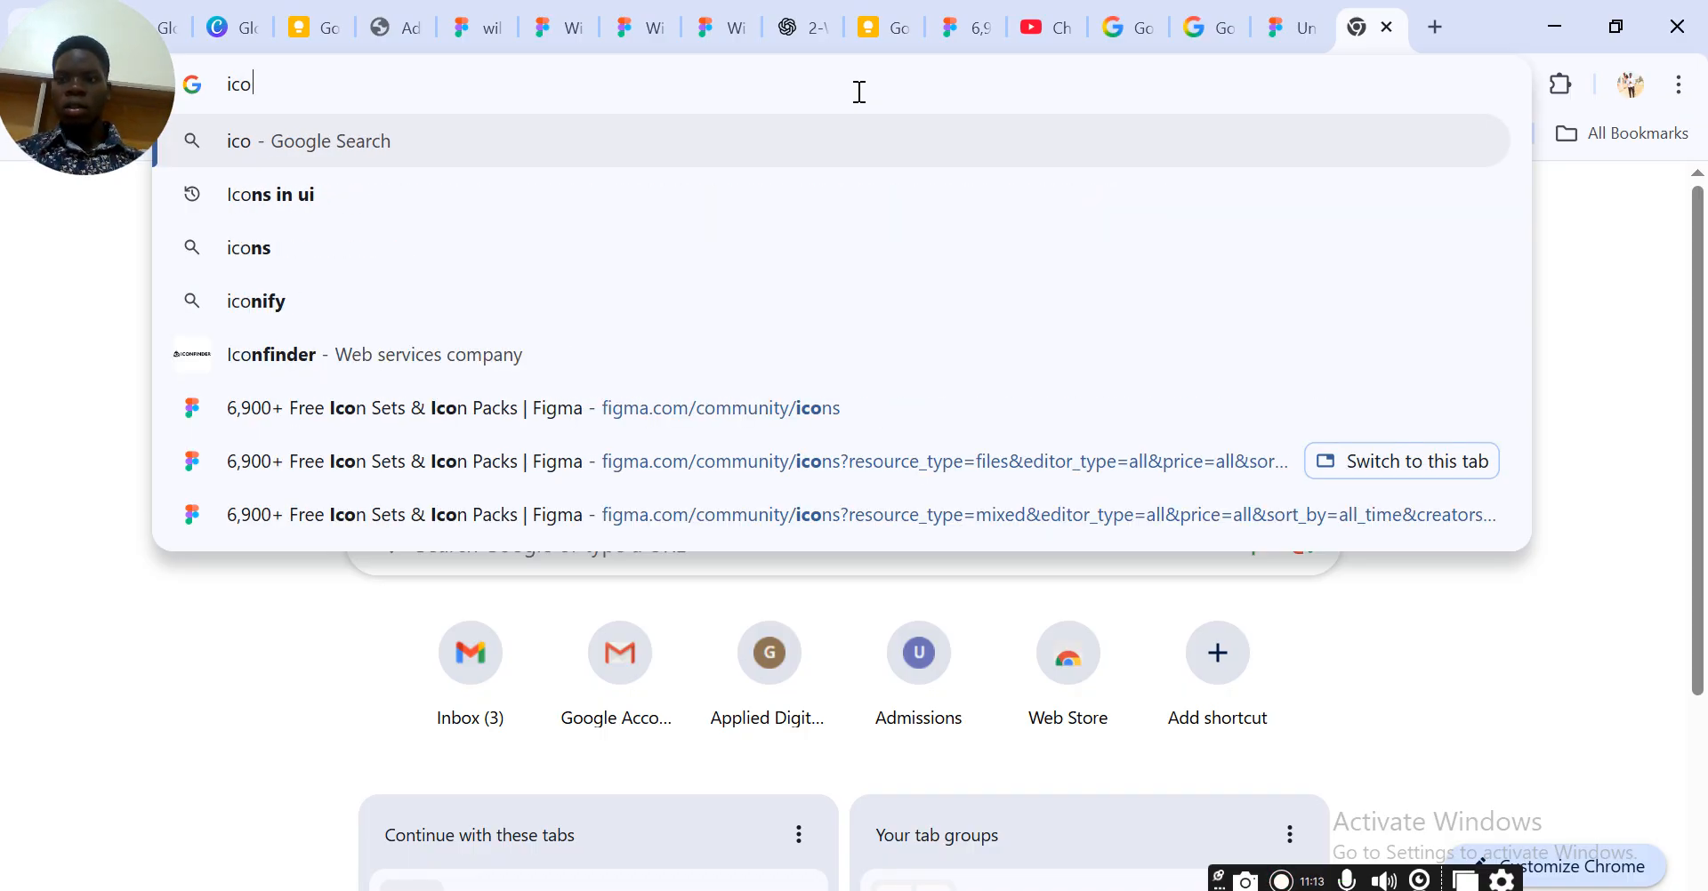
{"action": "left_click", "coordinate": [456, 303]}
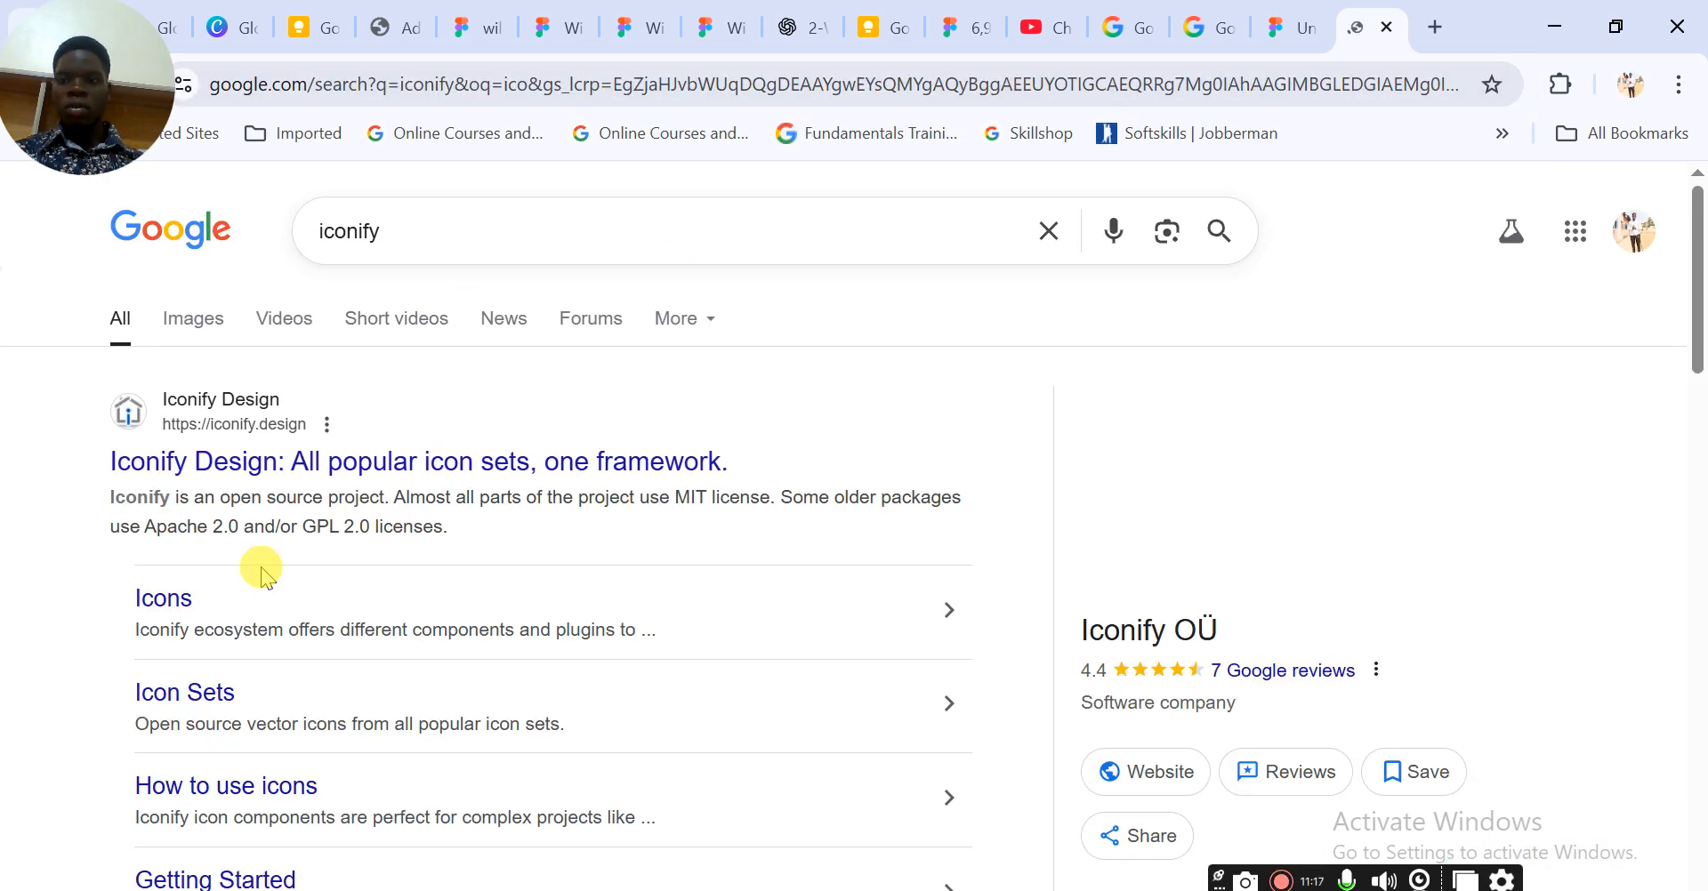
{"action": "scroll", "coordinate": [259, 570], "scroll_direction": "down", "scroll_amount": 2}
{"action": "scroll", "coordinate": [259, 564], "scroll_direction": "up", "scroll_amount": 2}
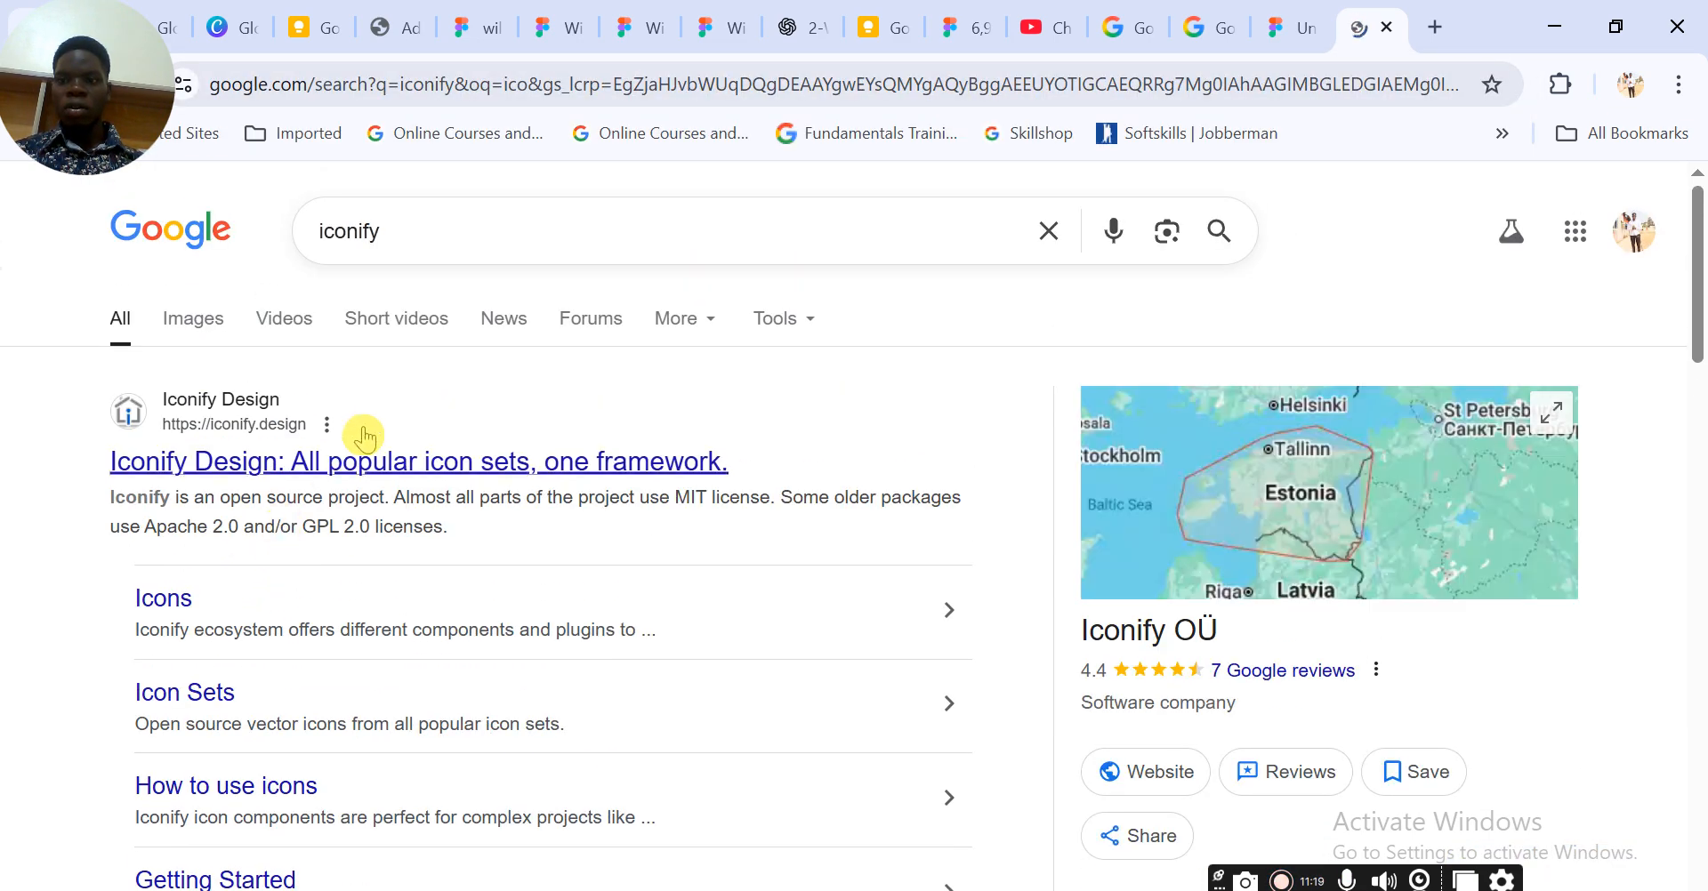
Change the Google query to "free figma icons" and run the search
{"action": "left_click", "coordinate": [325, 233]}
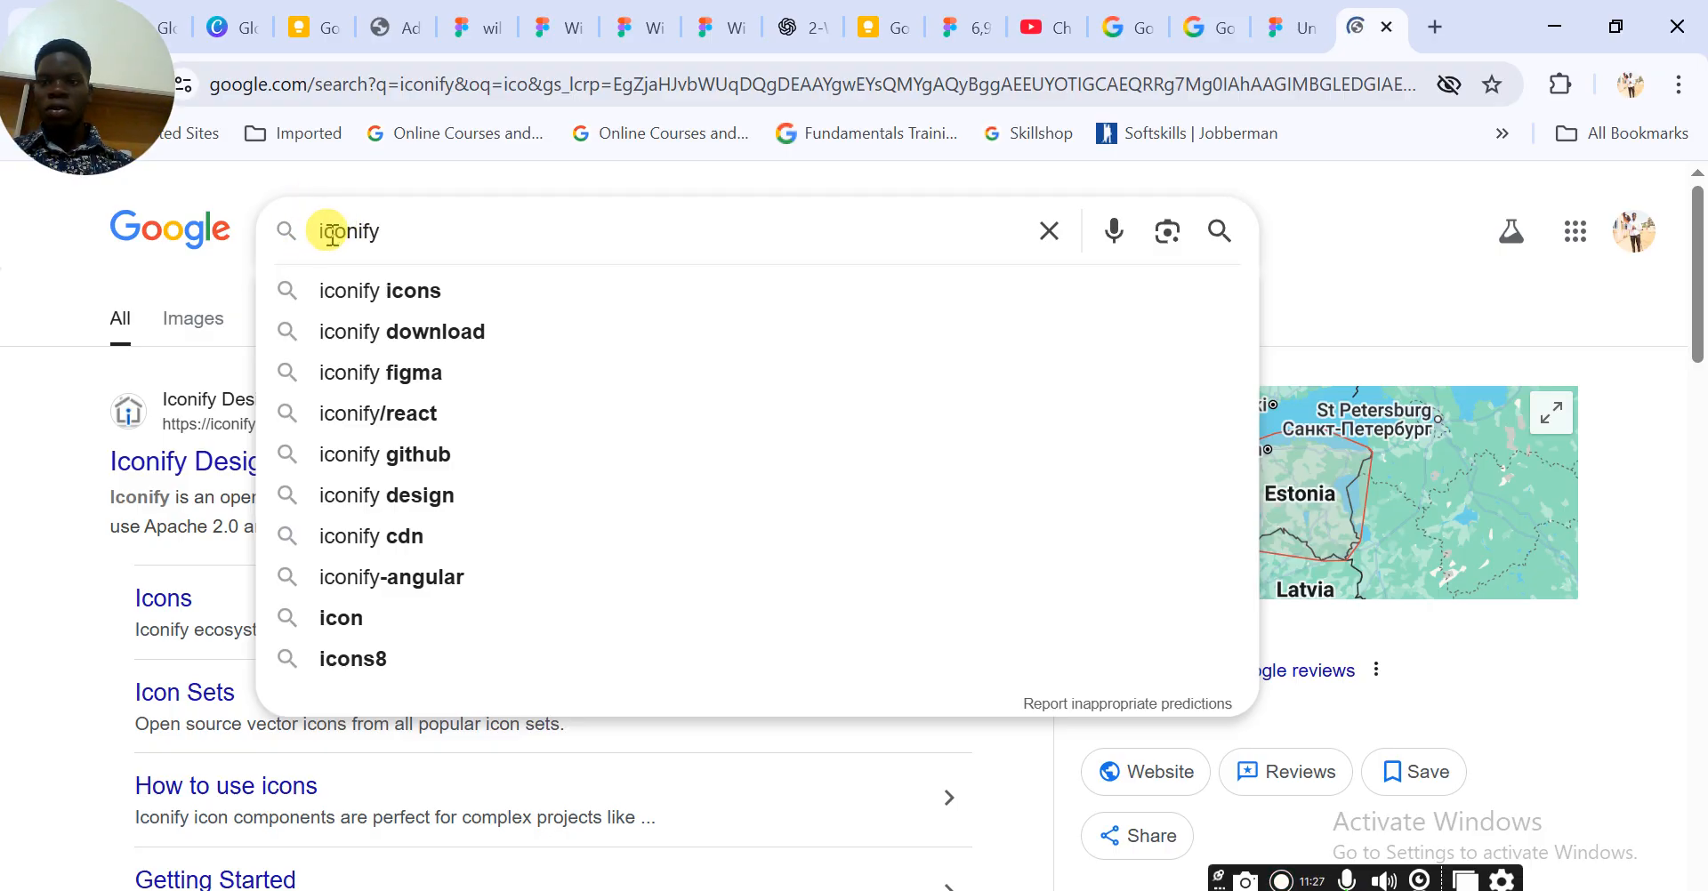
{"action": "type", "text": "f"}
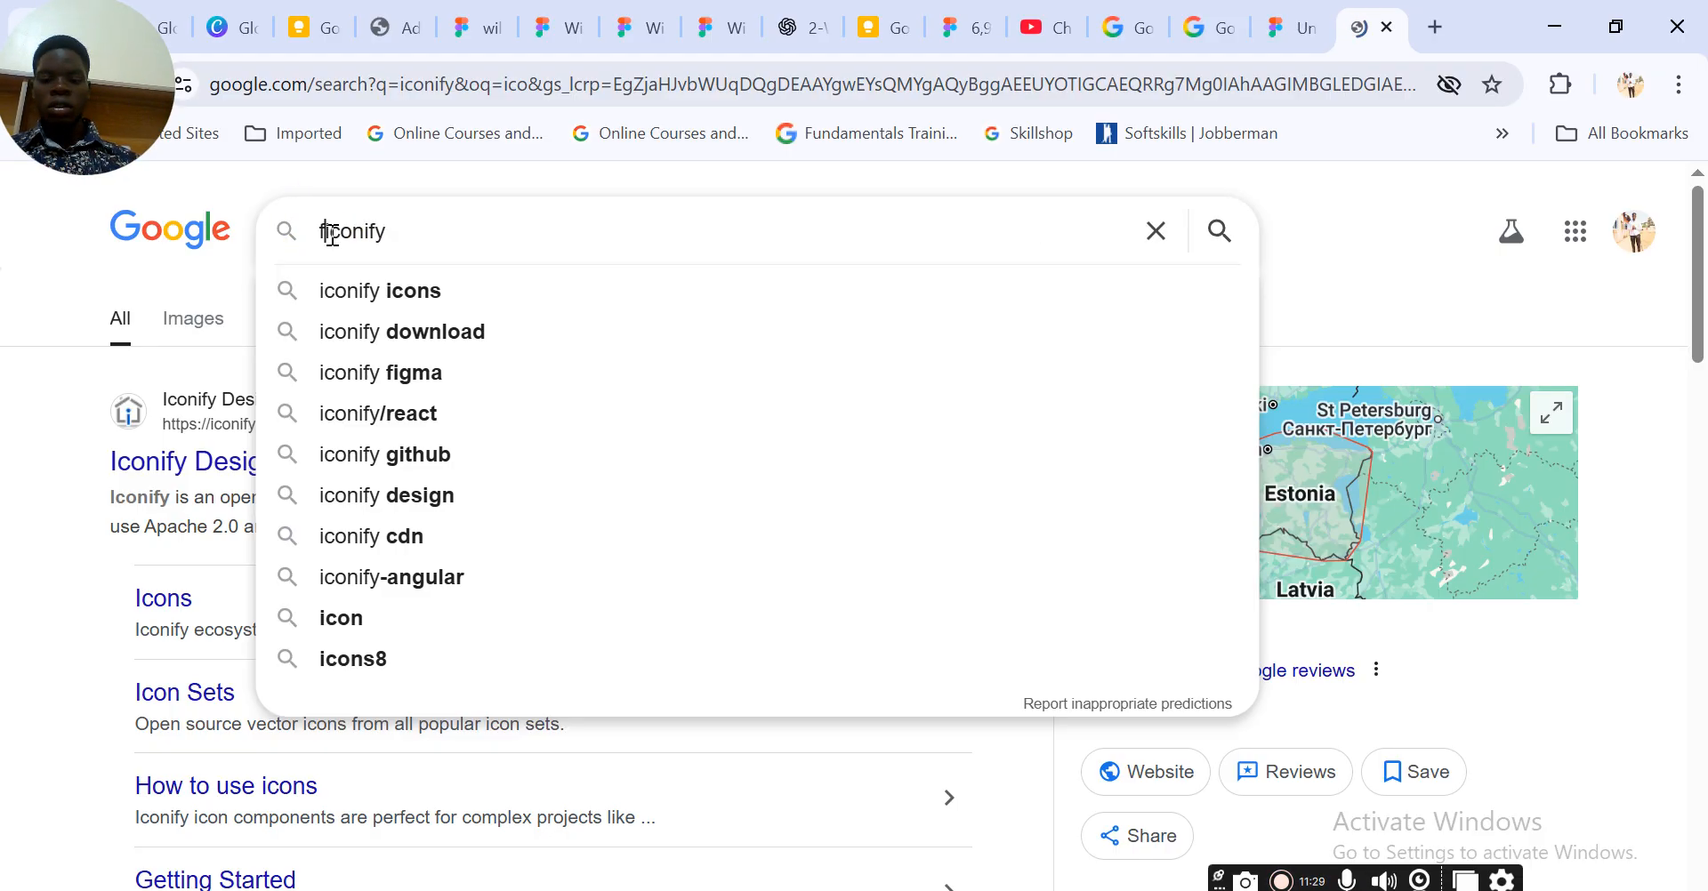
{"action": "type", "text": "igma"}
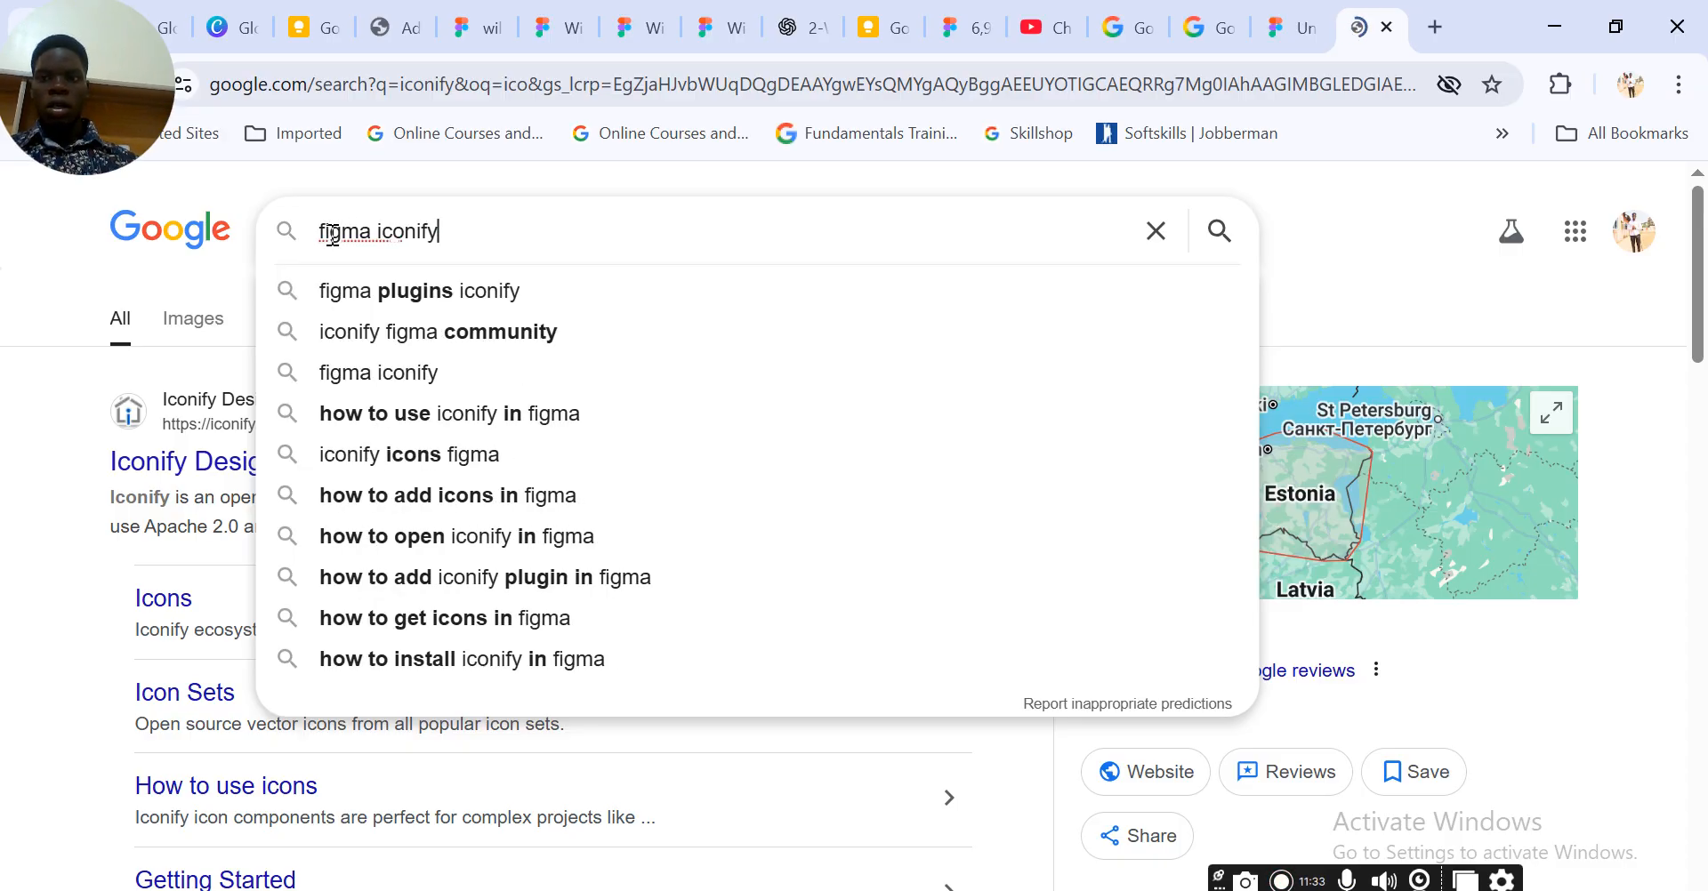
{"action": "key", "text": "BackSpace"}
{"action": "type", "text": "s"}
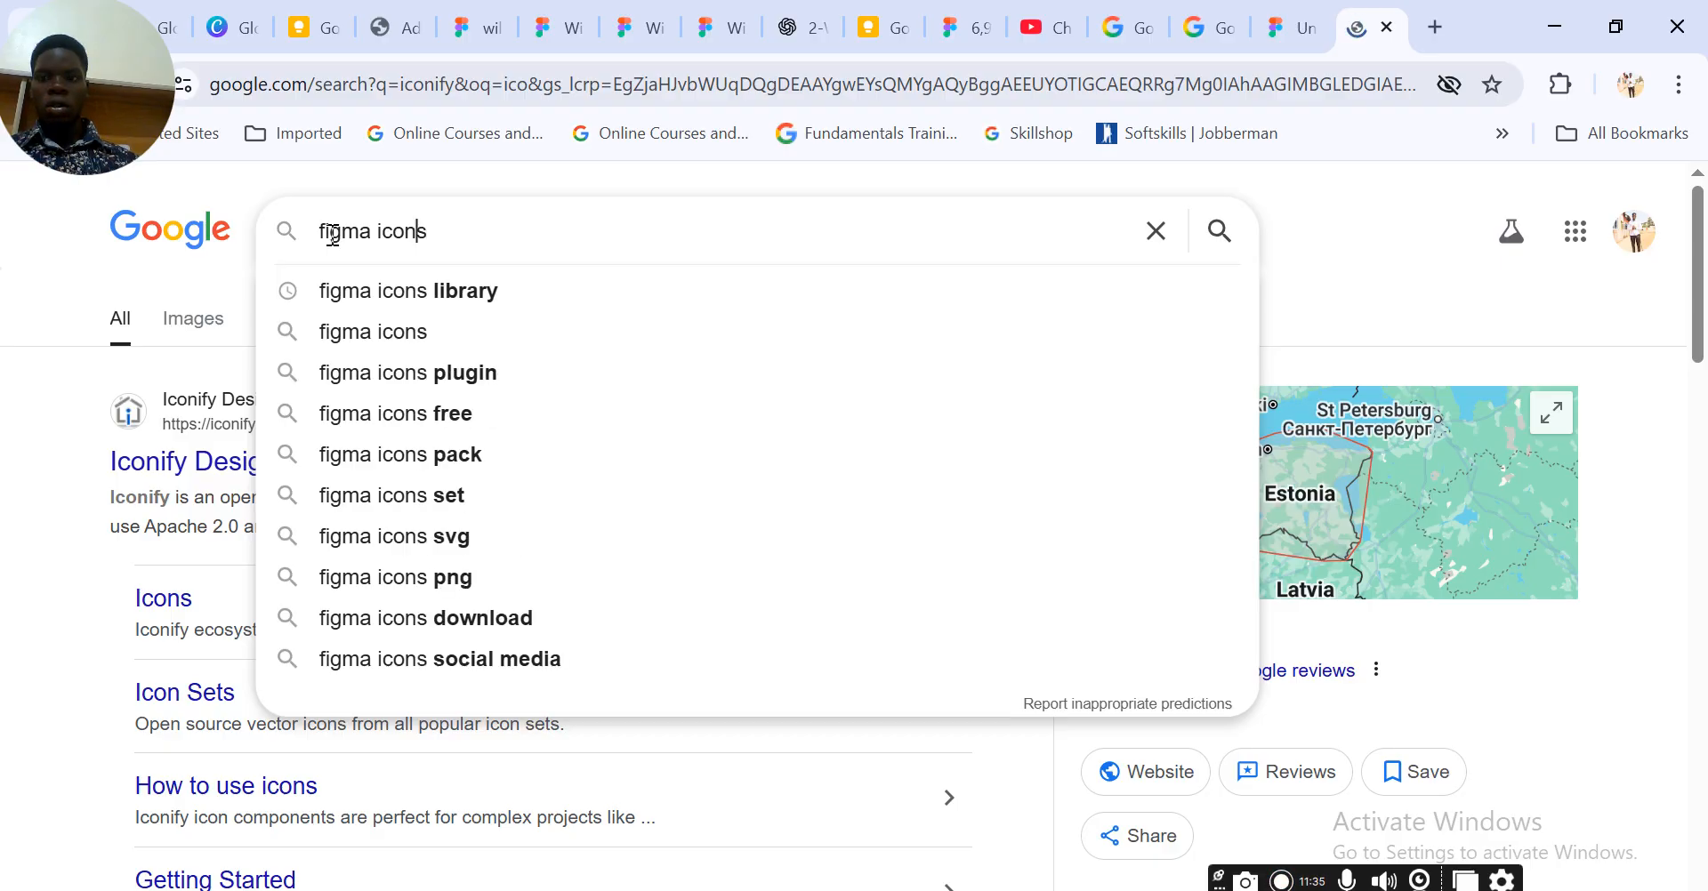
{"action": "type", "text": "free"}
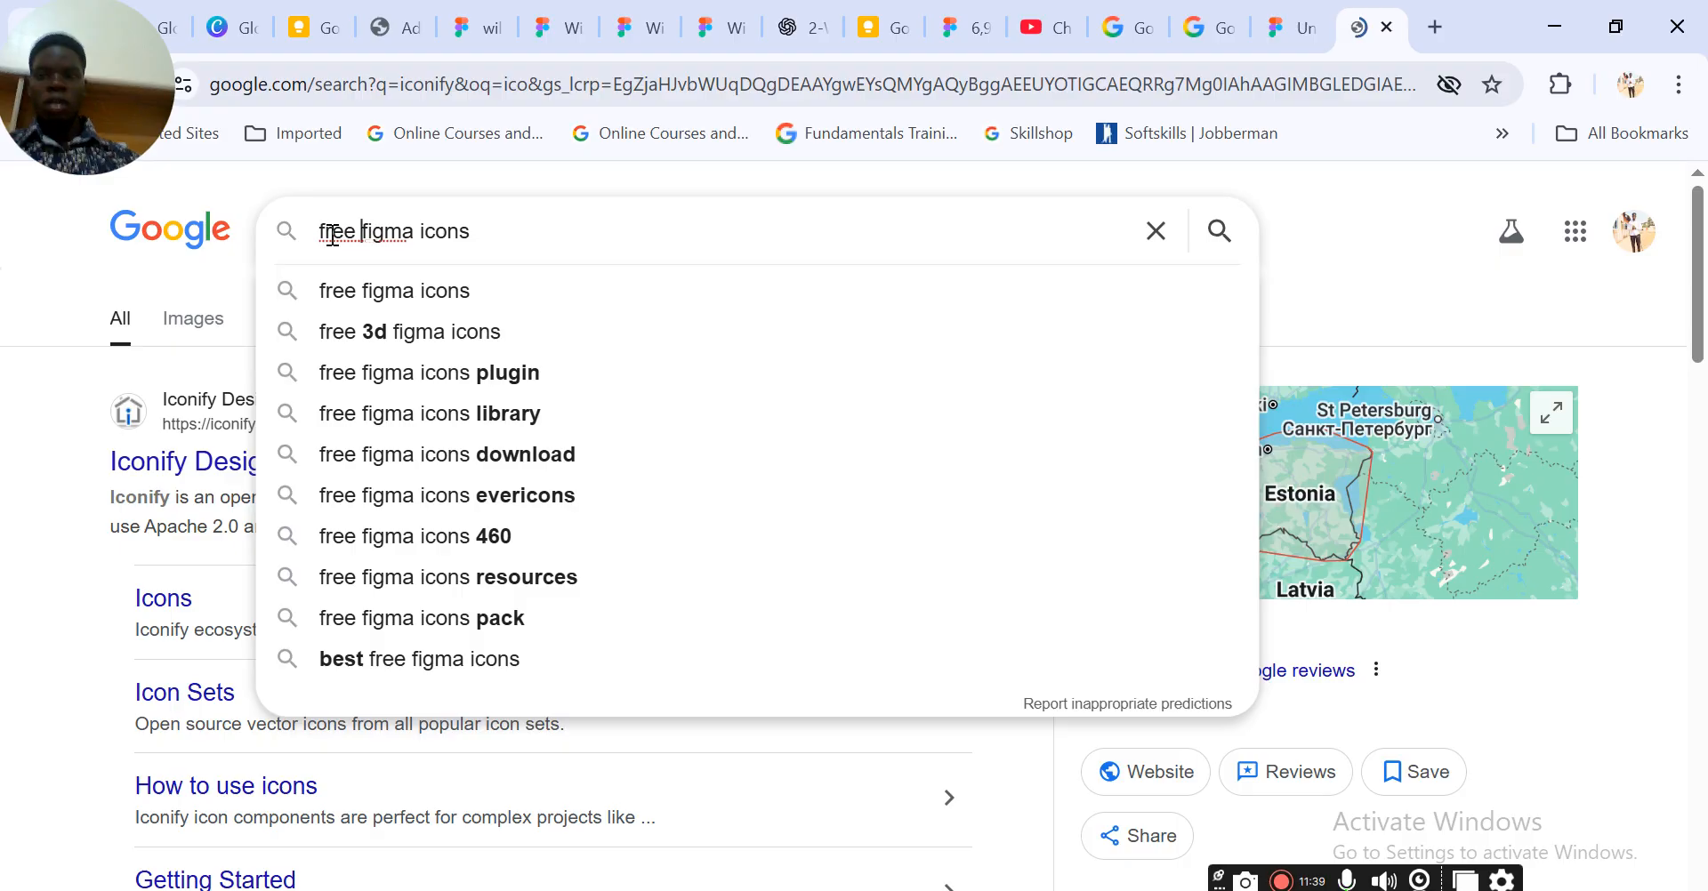
{"action": "key", "text": "Return"}
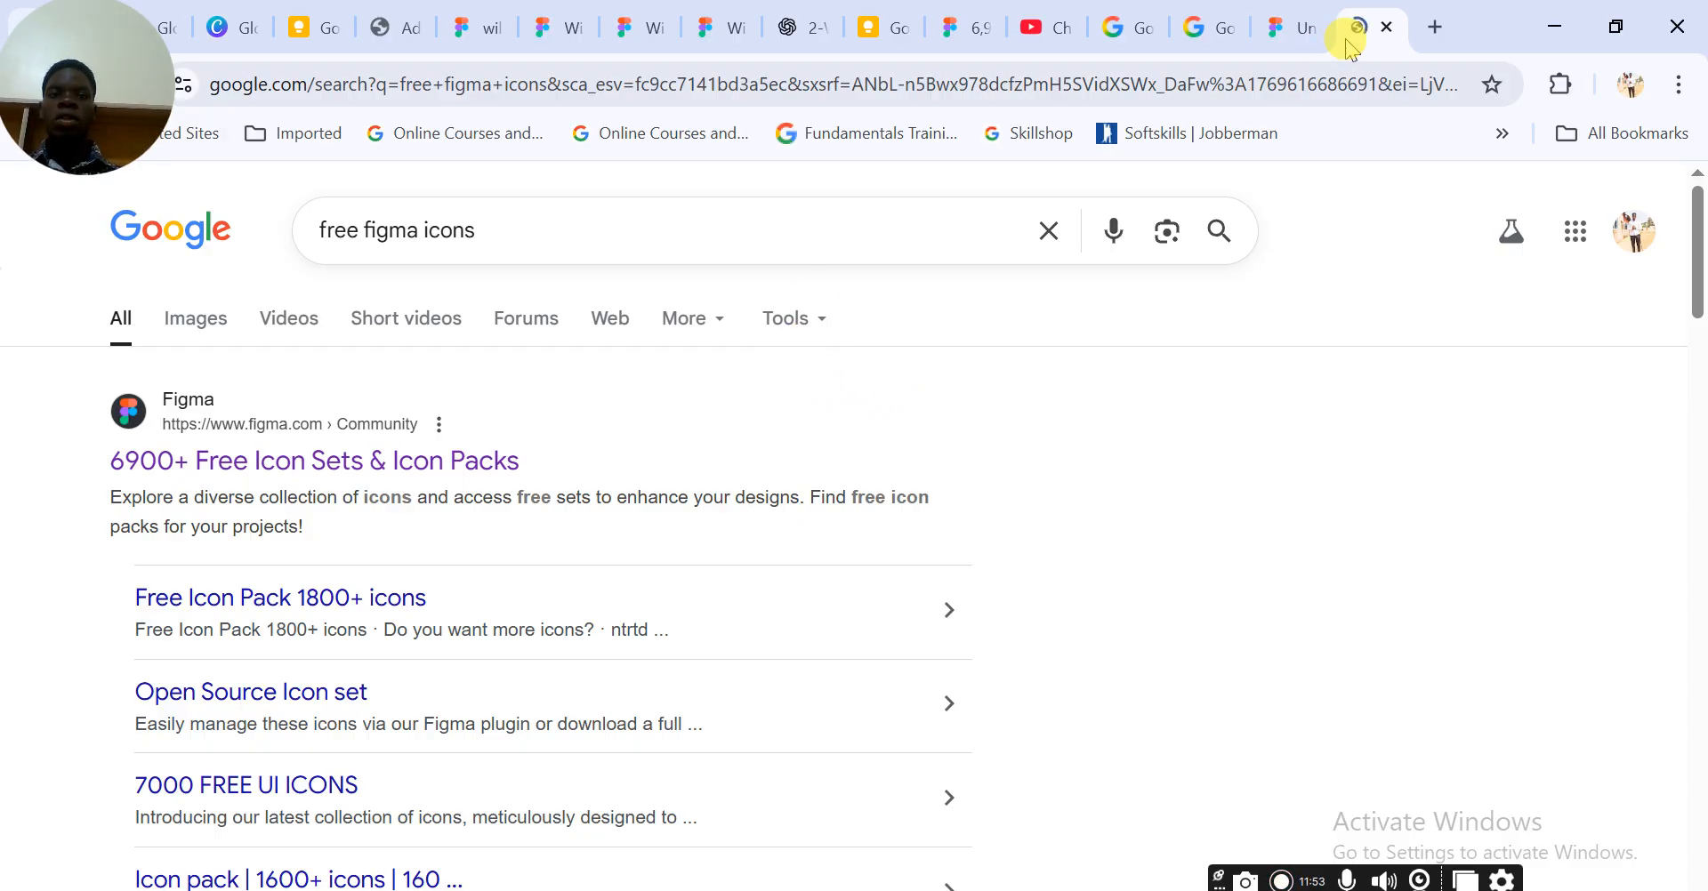
Switch to the Untitled Figma design file, dismiss its plugins and widgets browser, and return to the icon search tab
{"action": "left_click", "coordinate": [1295, 32]}
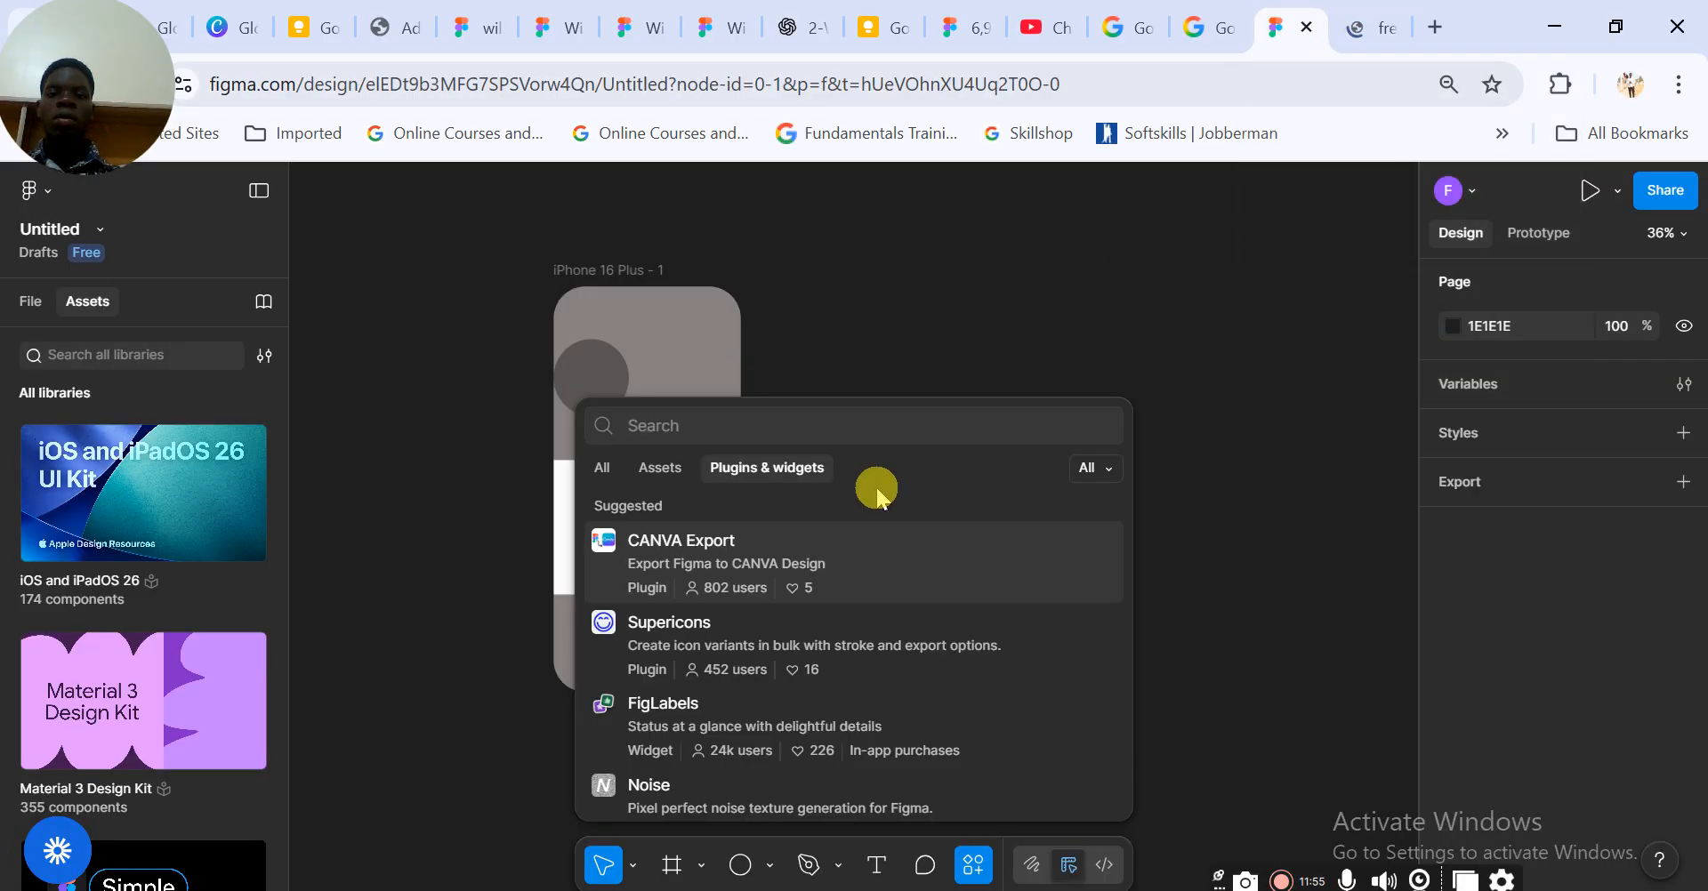
{"action": "left_click", "coordinate": [1067, 318]}
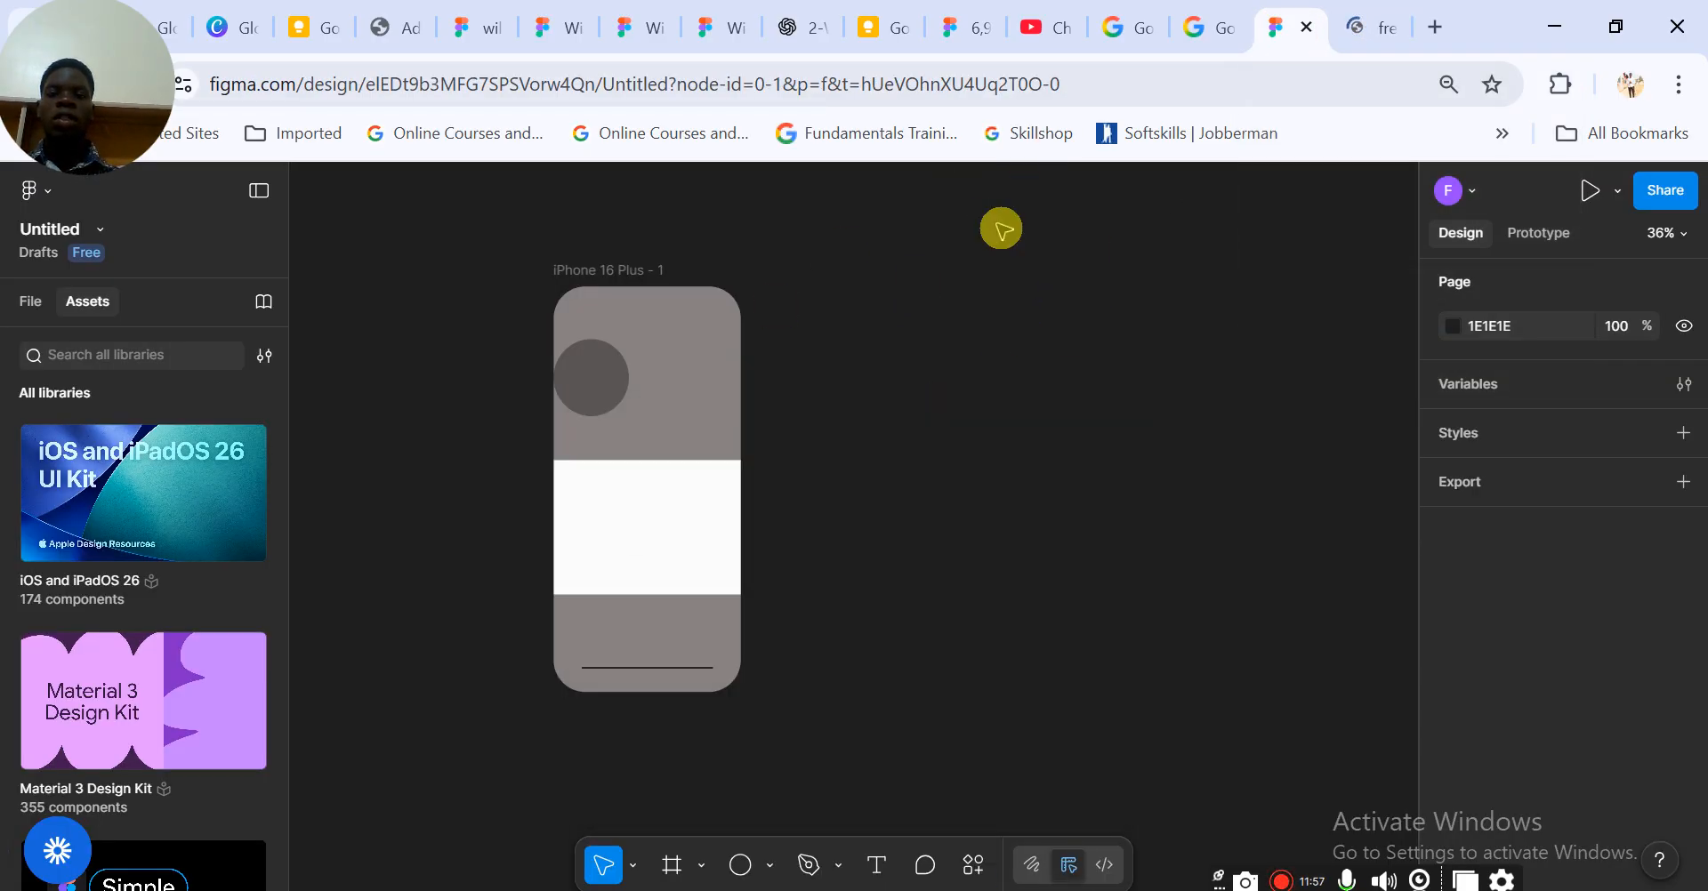
{"action": "left_click", "coordinate": [1370, 27]}
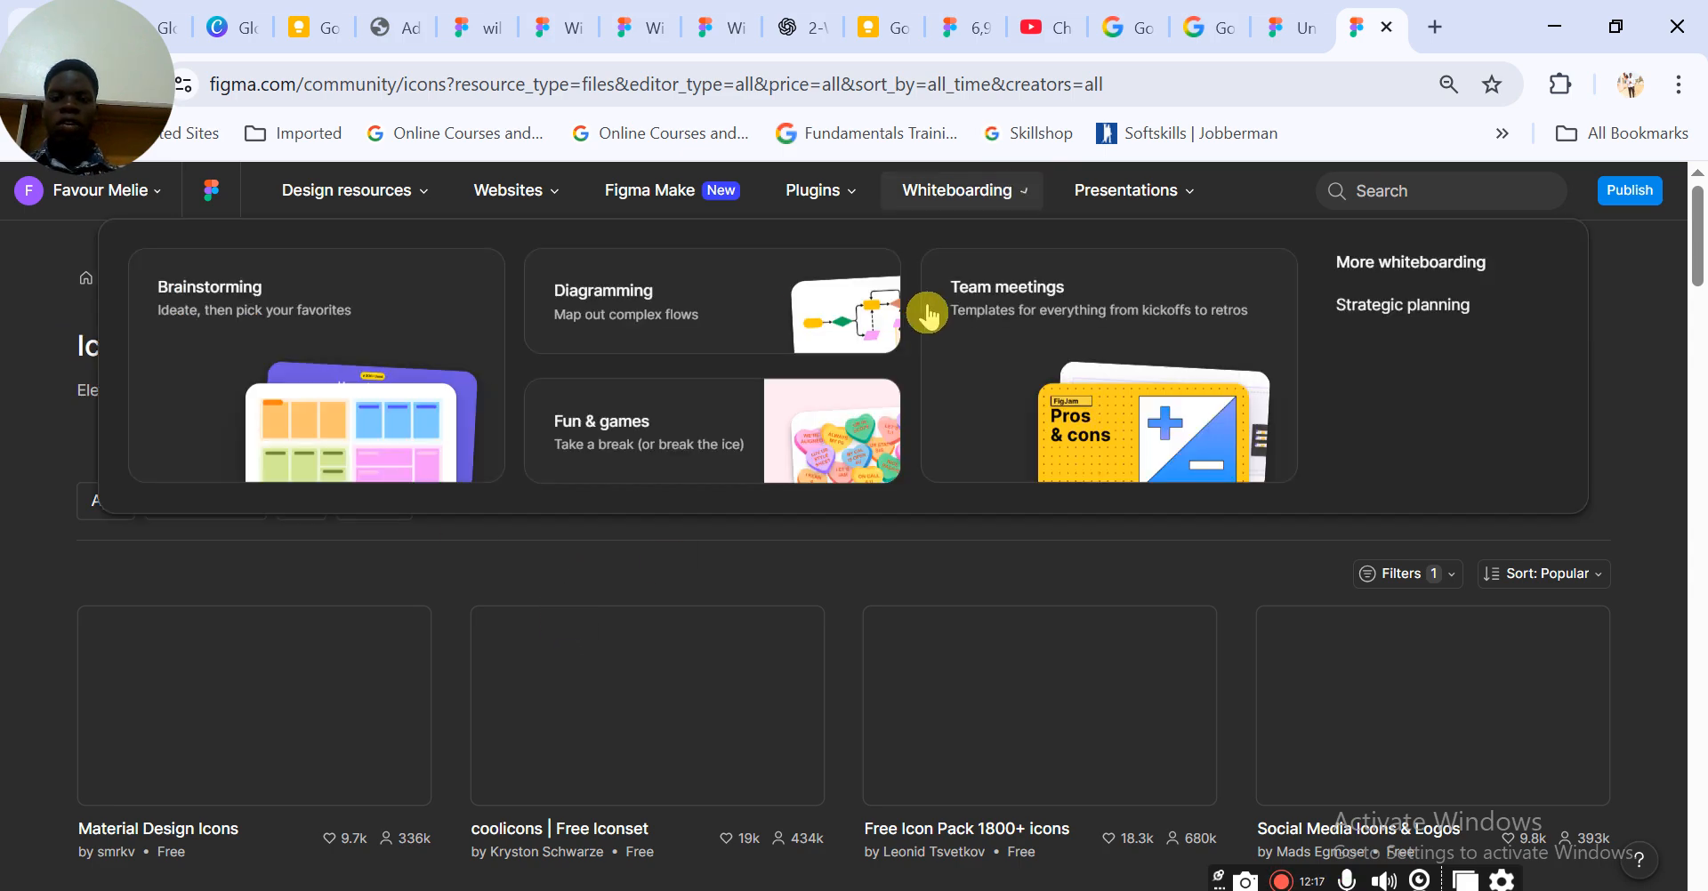
Look through the Figma Community icon packs and open the "coolicons | Free Iconset" design file in Figma
{"action": "scroll", "coordinate": [229, 351], "scroll_direction": "down", "scroll_amount": 3}
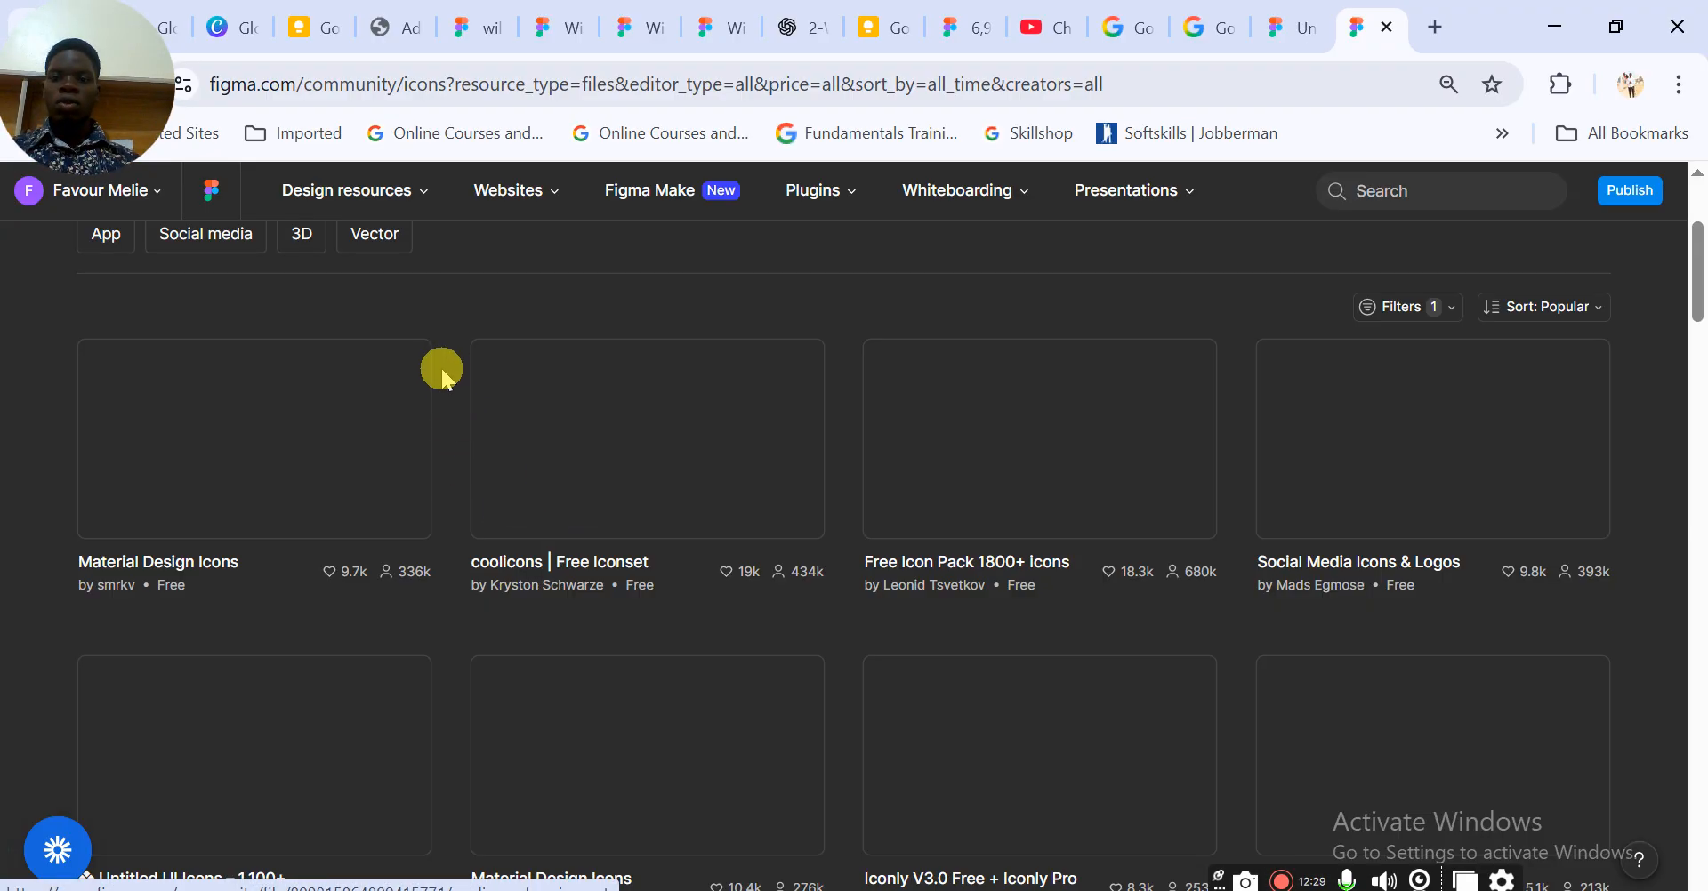
{"action": "scroll", "coordinate": [451, 359], "scroll_direction": "down", "scroll_amount": 4}
{"action": "scroll", "coordinate": [451, 358], "scroll_direction": "up", "scroll_amount": 2}
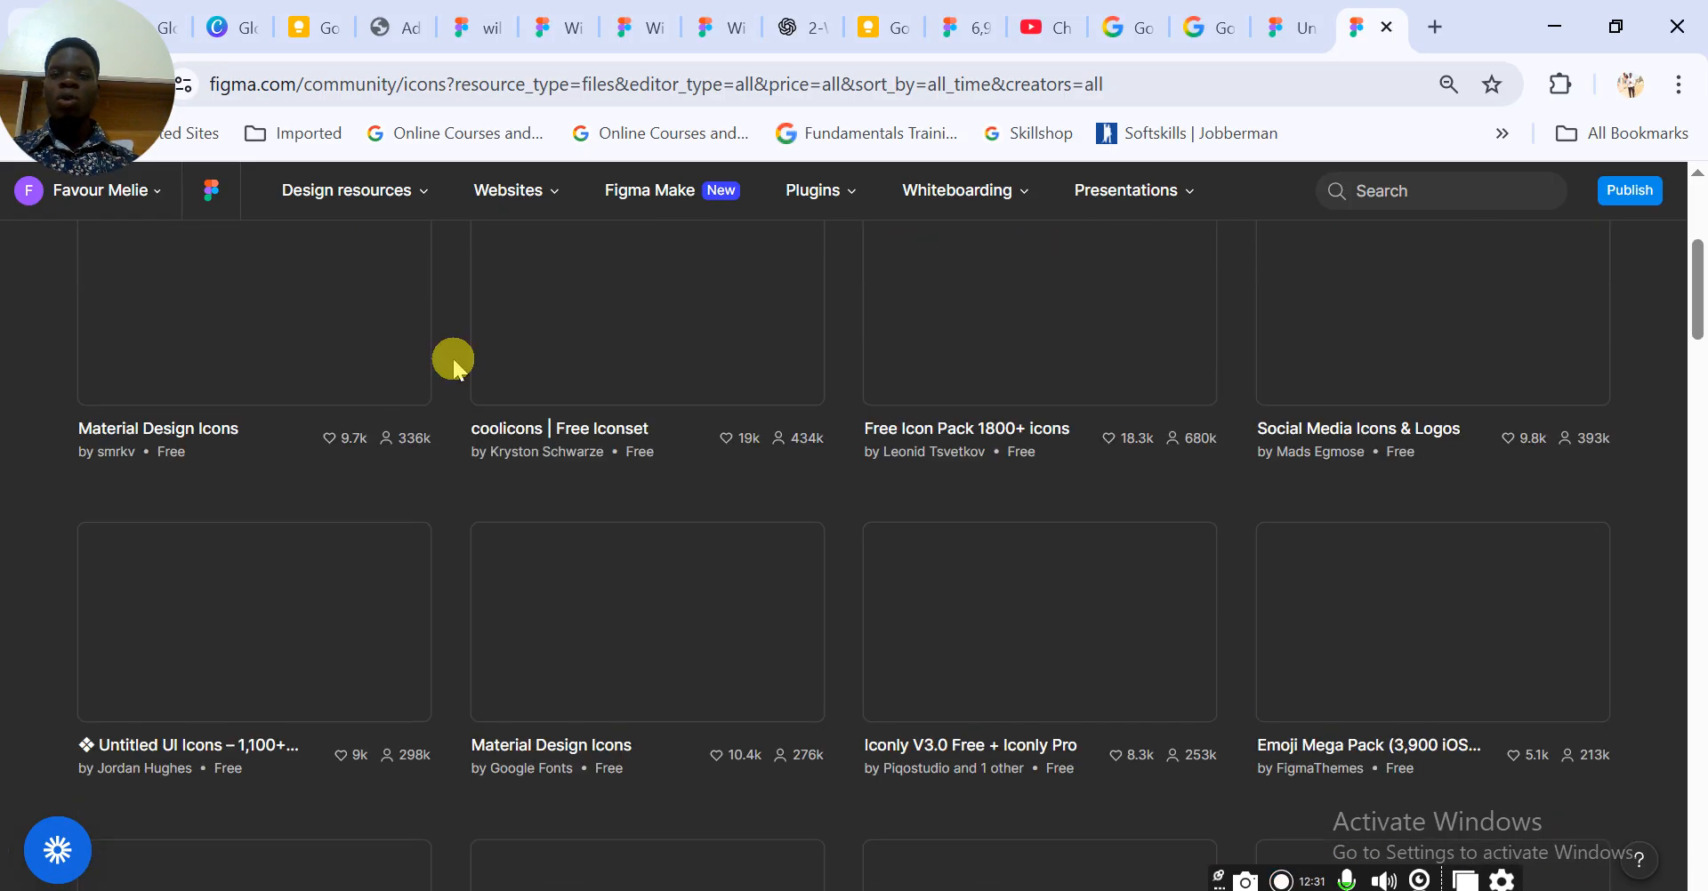
{"action": "scroll", "coordinate": [534, 489], "scroll_direction": "up", "scroll_amount": 3}
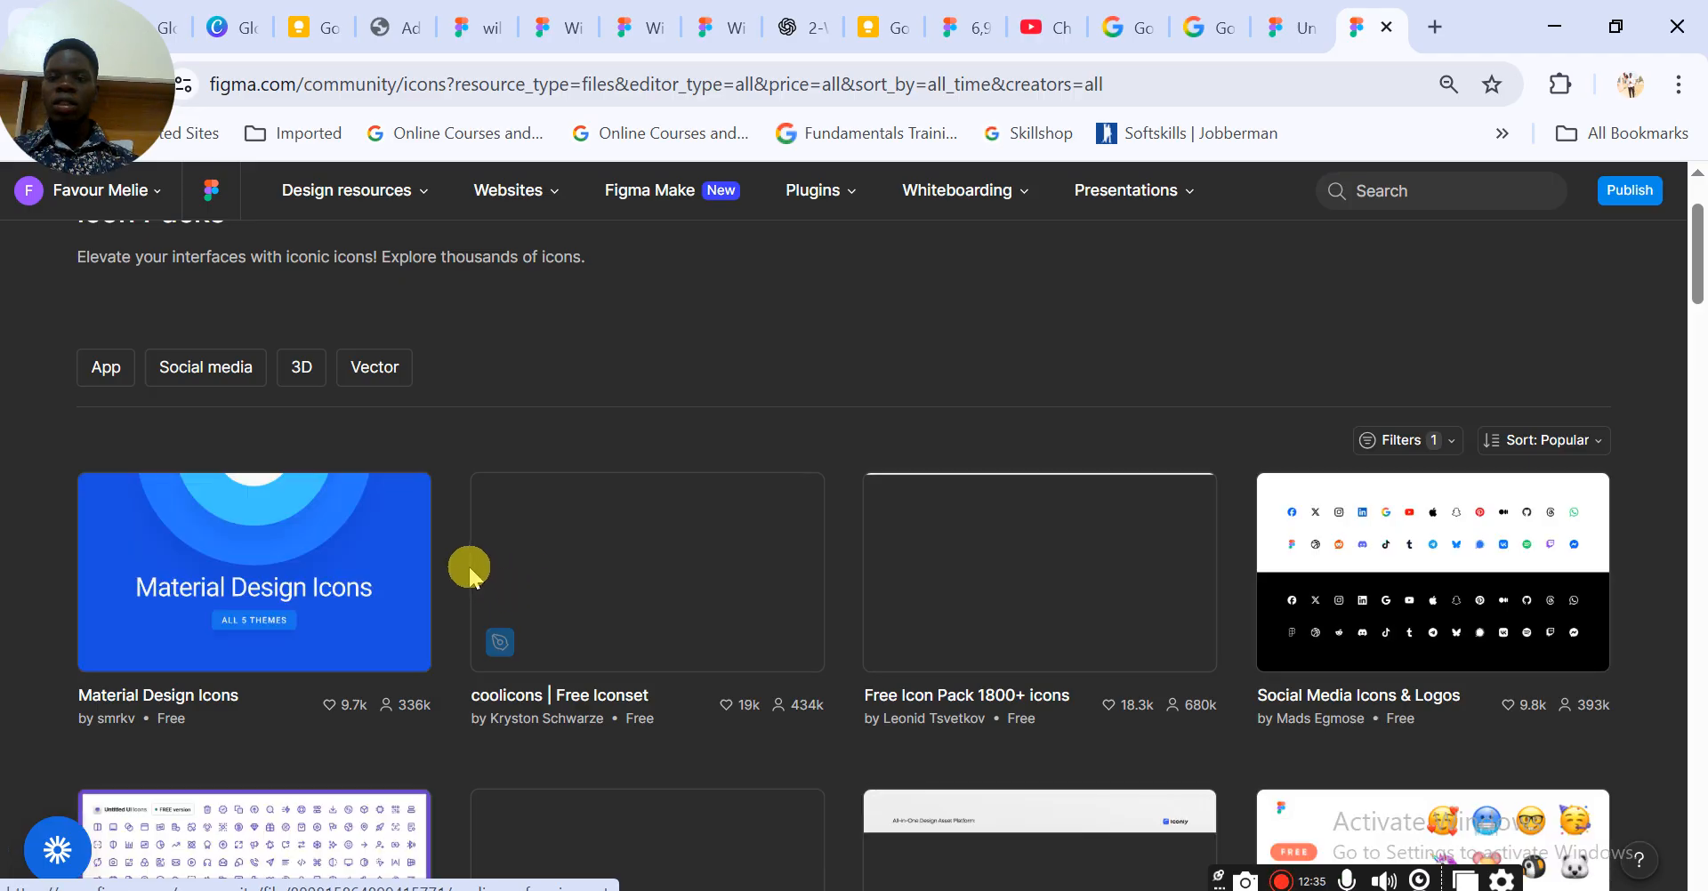
{"action": "left_click", "coordinate": [686, 623]}
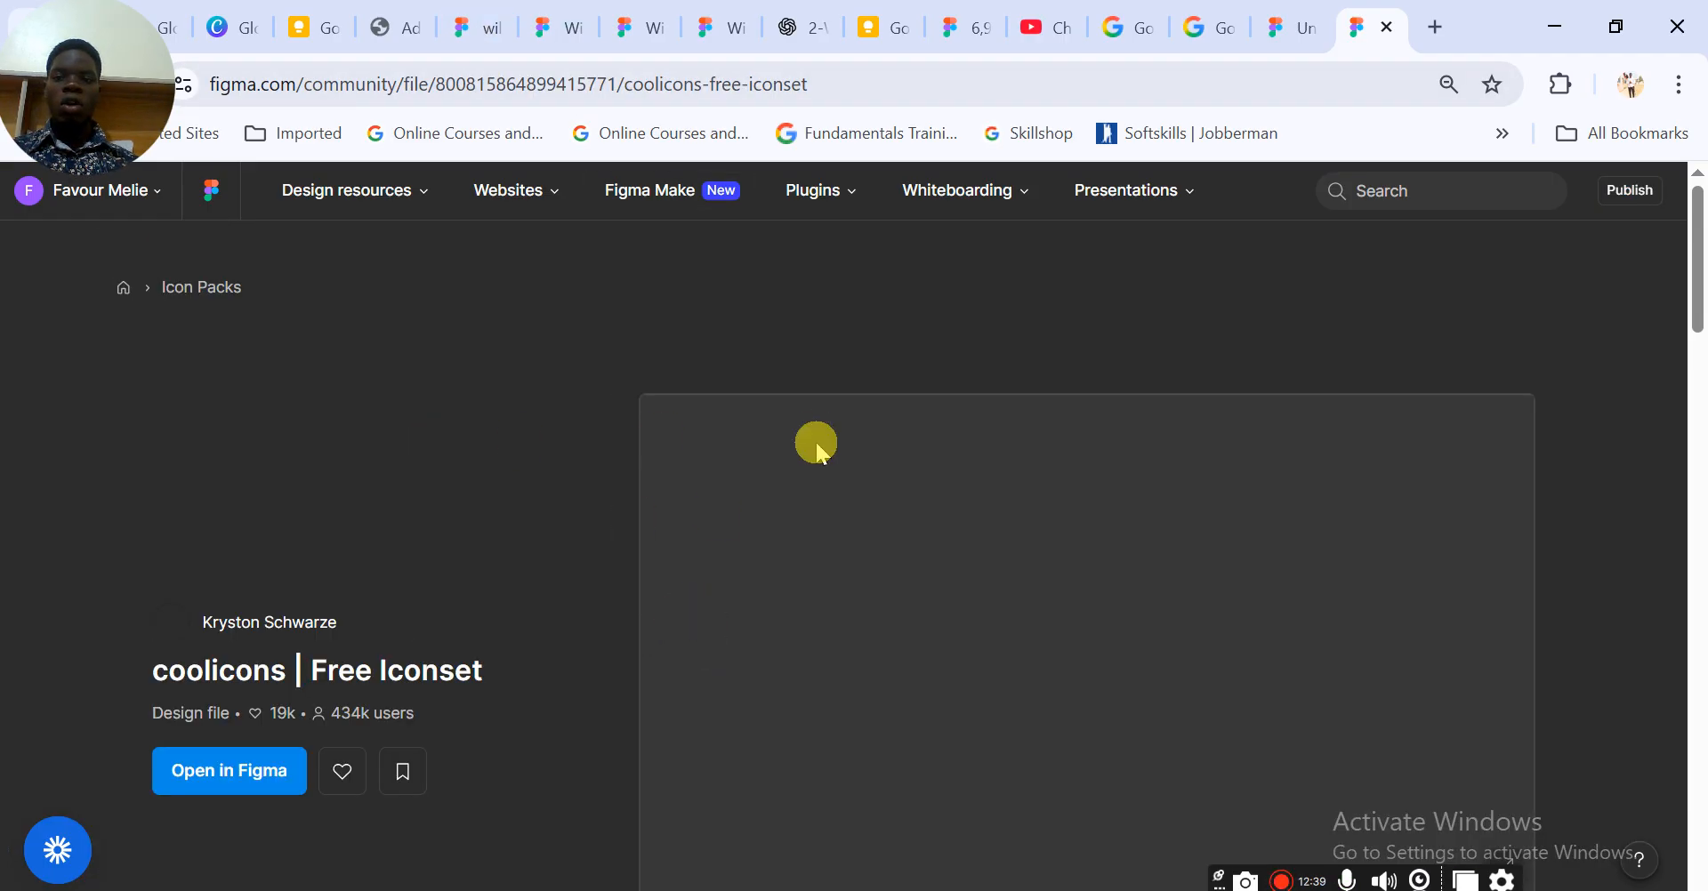
{"action": "left_click", "coordinate": [174, 783]}
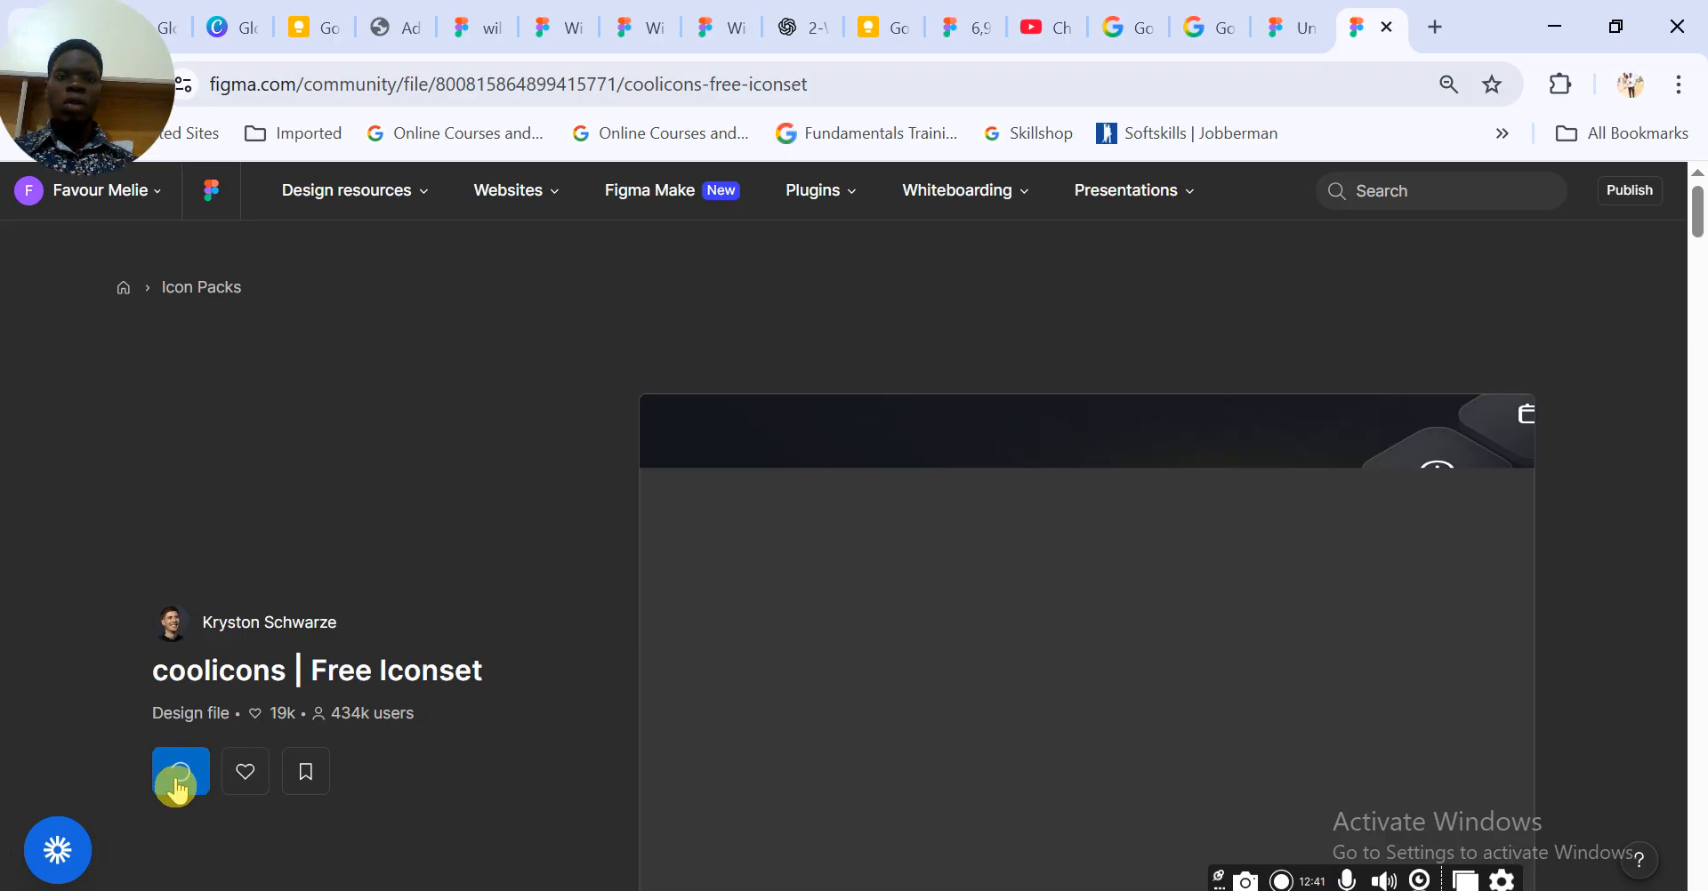